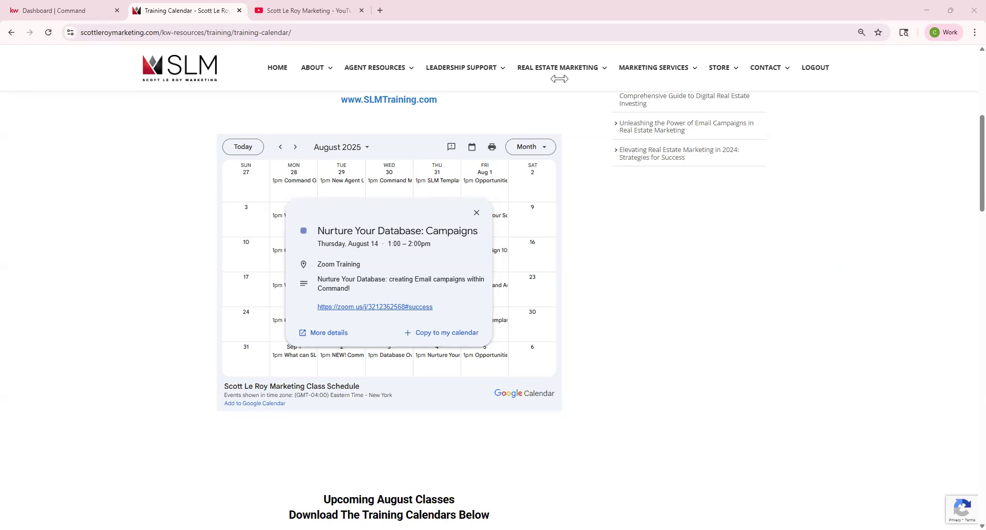
Step: Switch from the August Training Calendar page to the KW Command dashboard tab
click(72, 15)
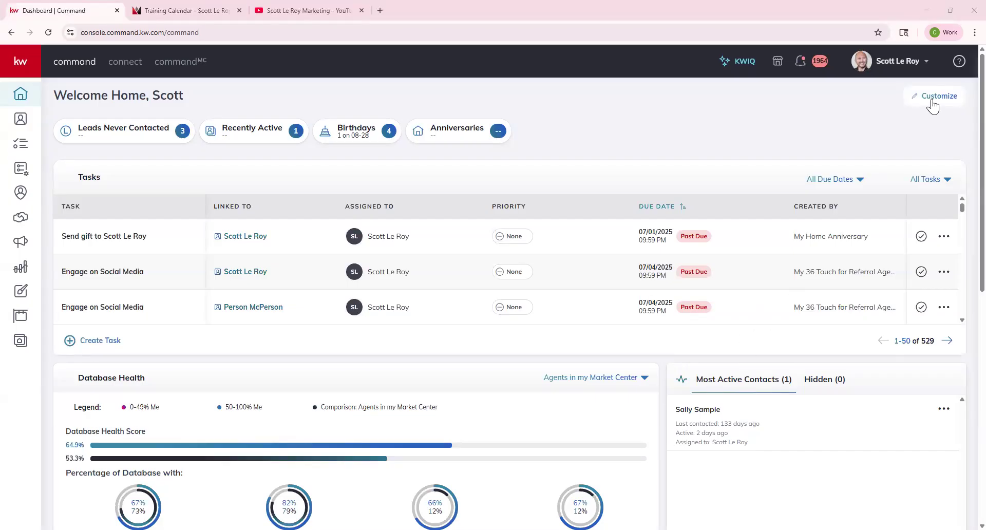
click(809, 175)
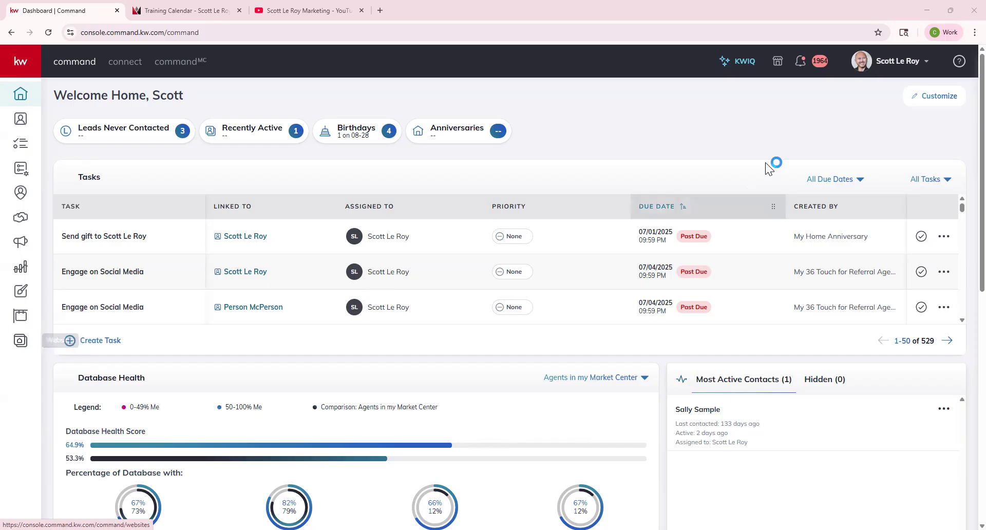
Step: Go to the Websites page and open the Website & App Settings
click(919, 65)
click(918, 65)
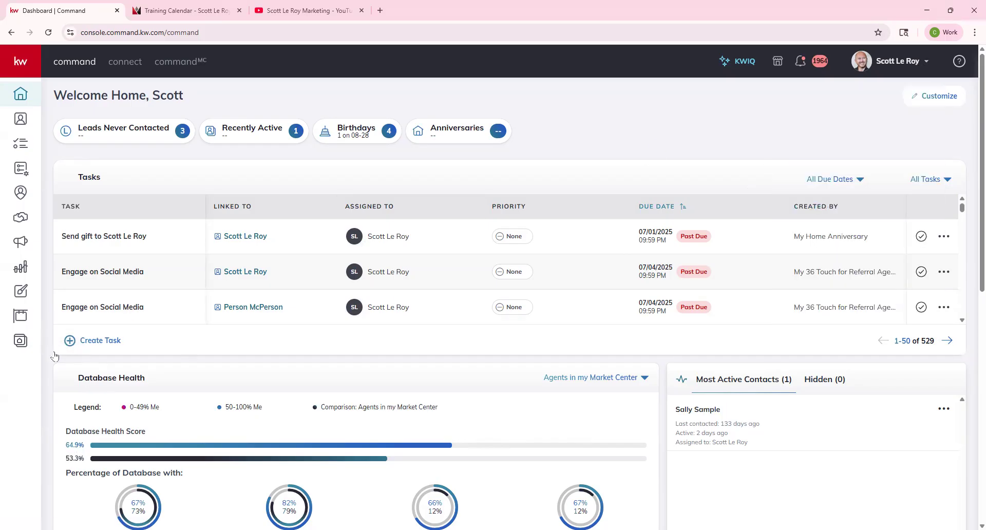
click(31, 346)
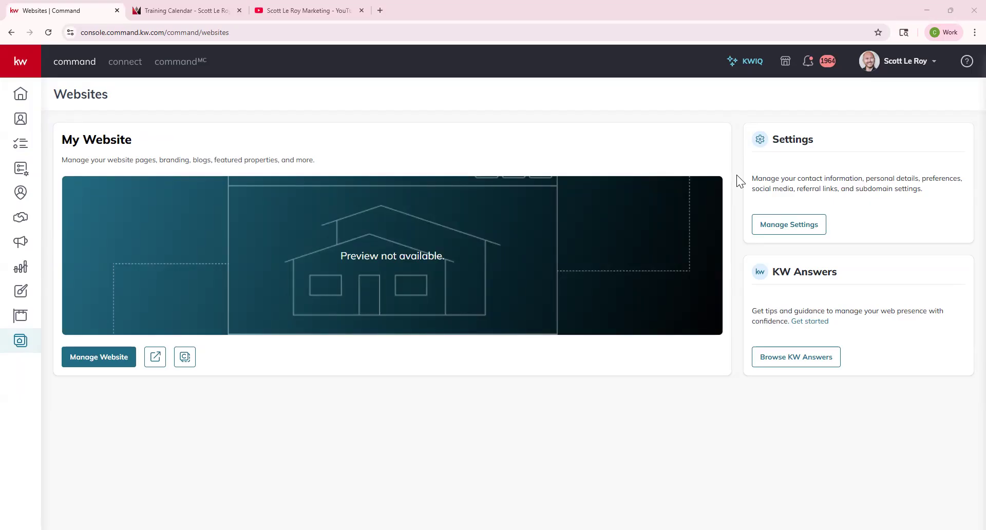
click(807, 224)
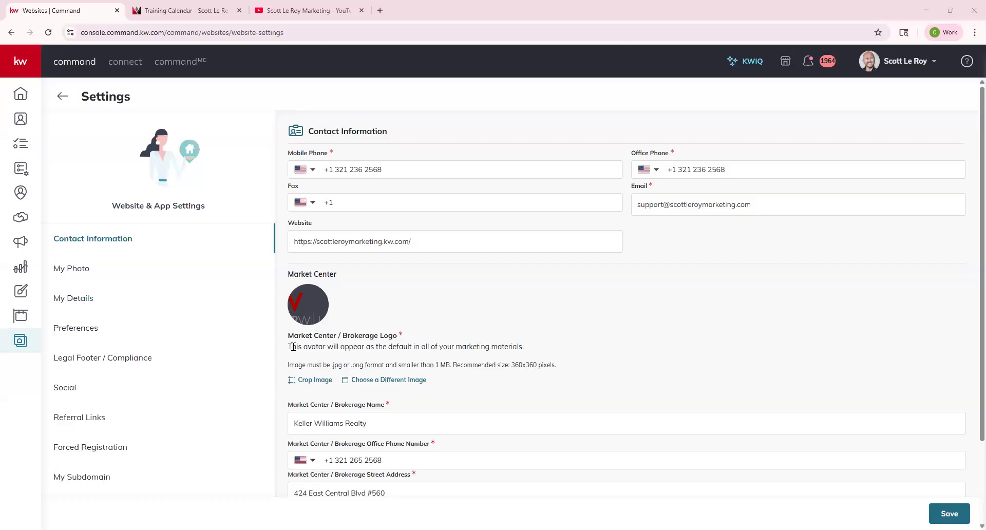
Step: Look over the Contact Information and Market Center details, then save the settings
scroll(409, 347, down, 2)
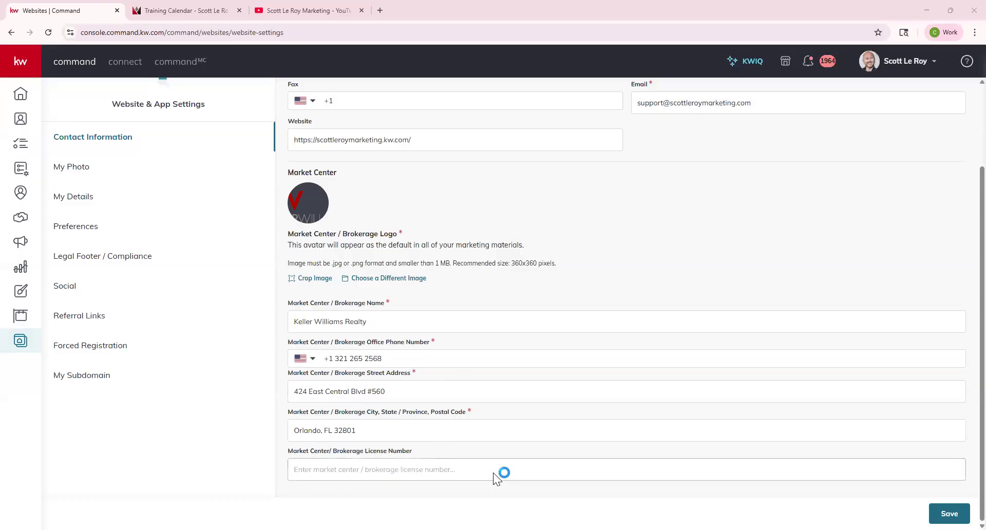
scroll(466, 391, up, 2)
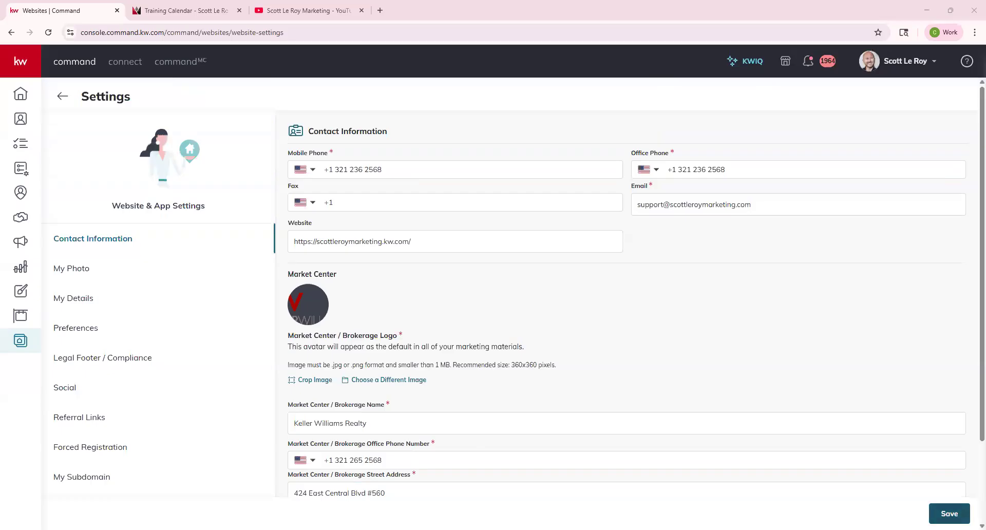
click(949, 514)
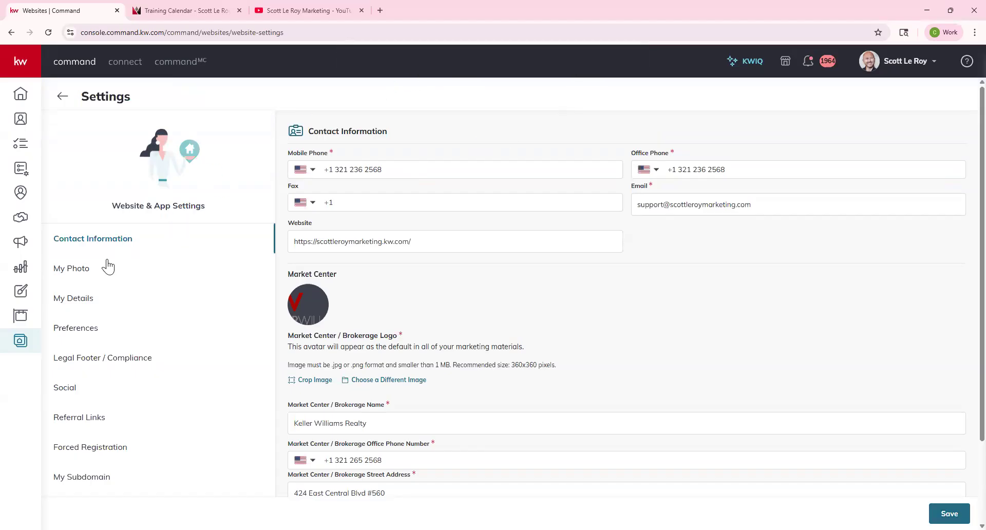
Step: Recrop the My Photo headshot by moving and enlarging the crop box, then save
click(73, 275)
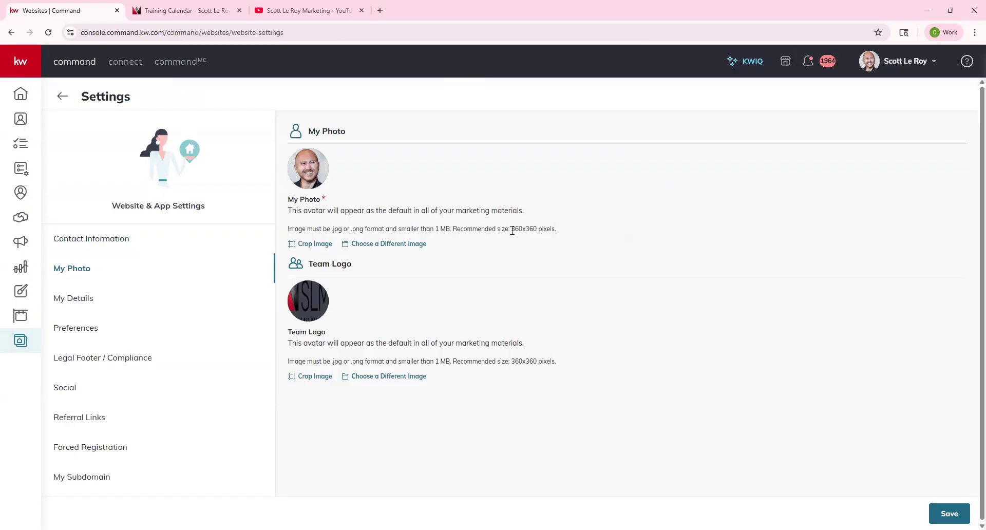
drag(511, 229, 568, 229)
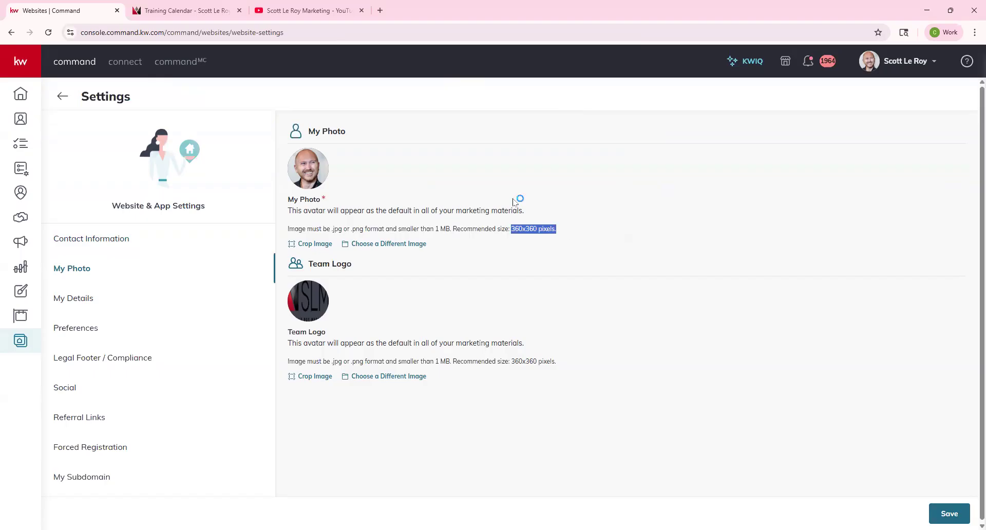
click(315, 243)
drag(516, 271, 499, 251)
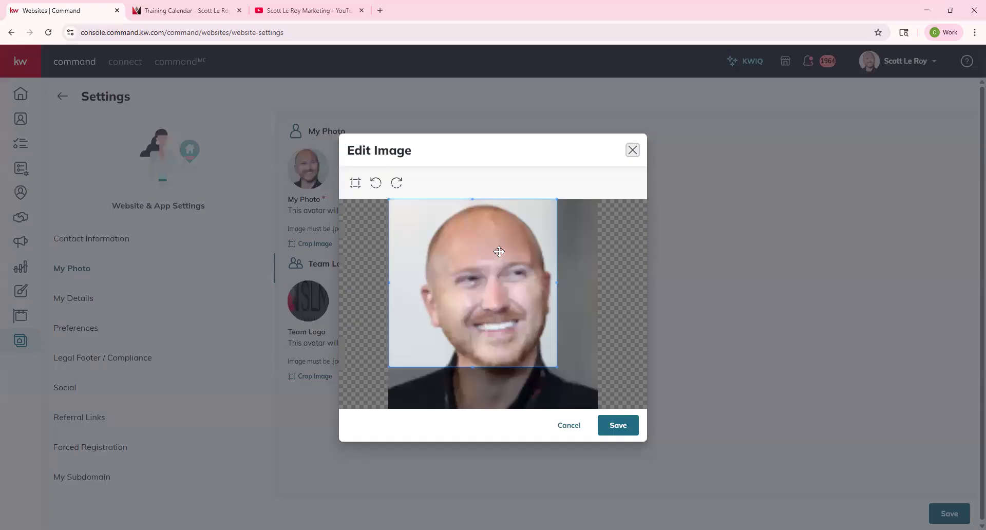
drag(557, 367, 601, 401)
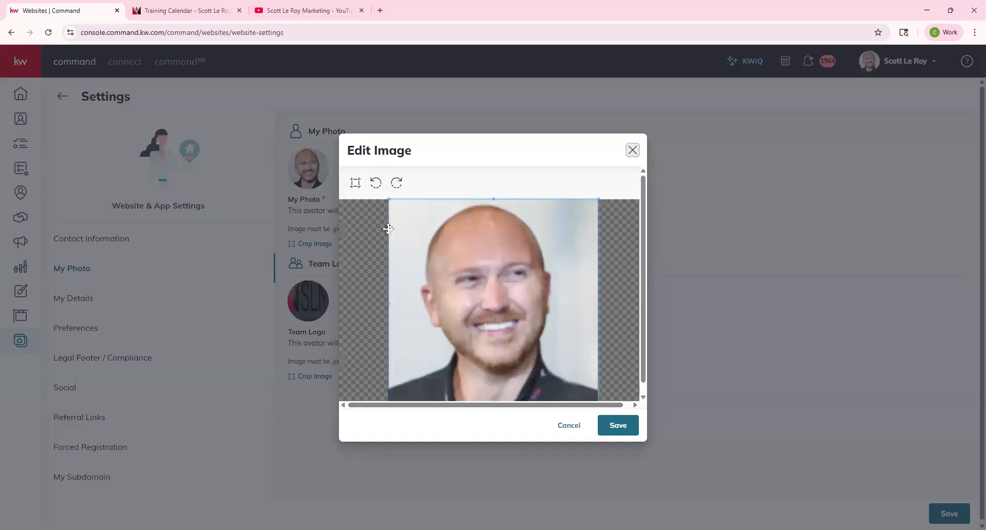
click(618, 425)
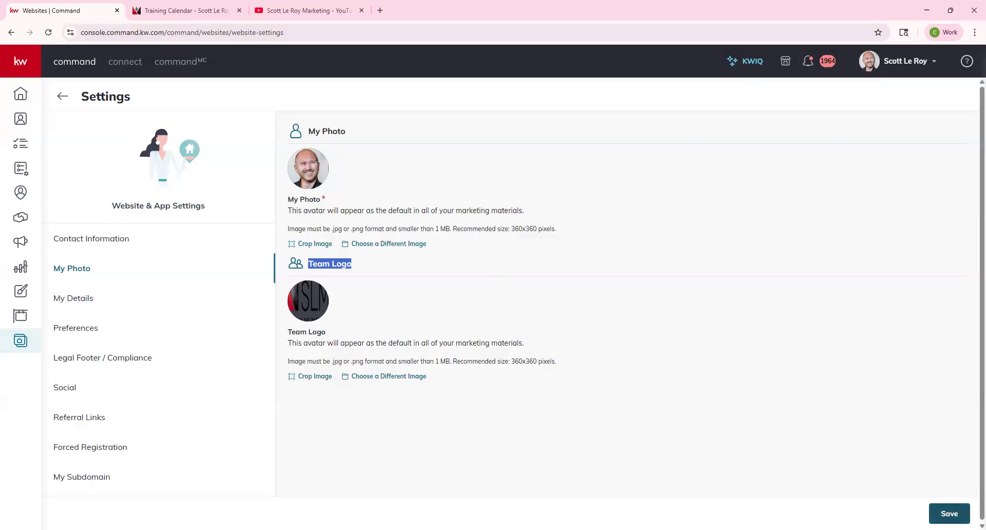
Step: Open My Details without publishing photo changes and select the Agent License Number value
click(67, 297)
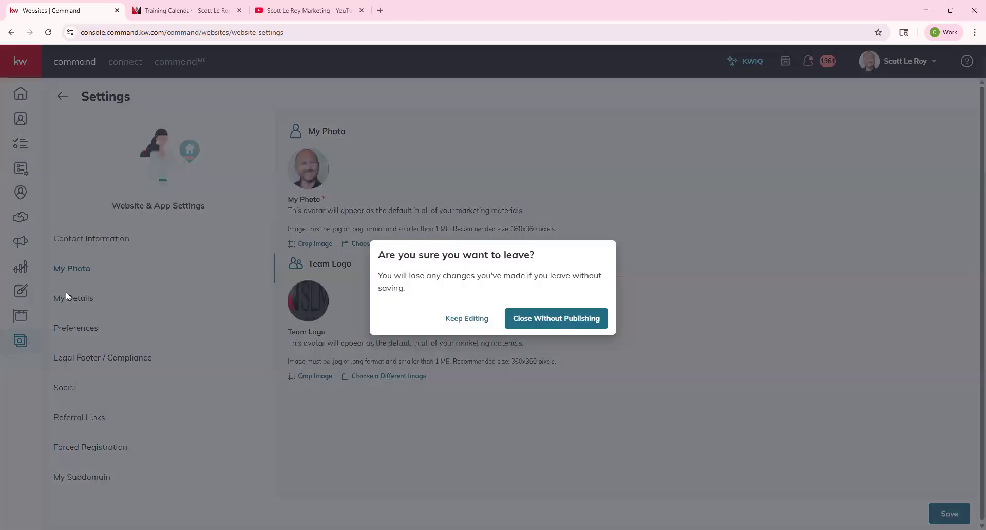
click(570, 319)
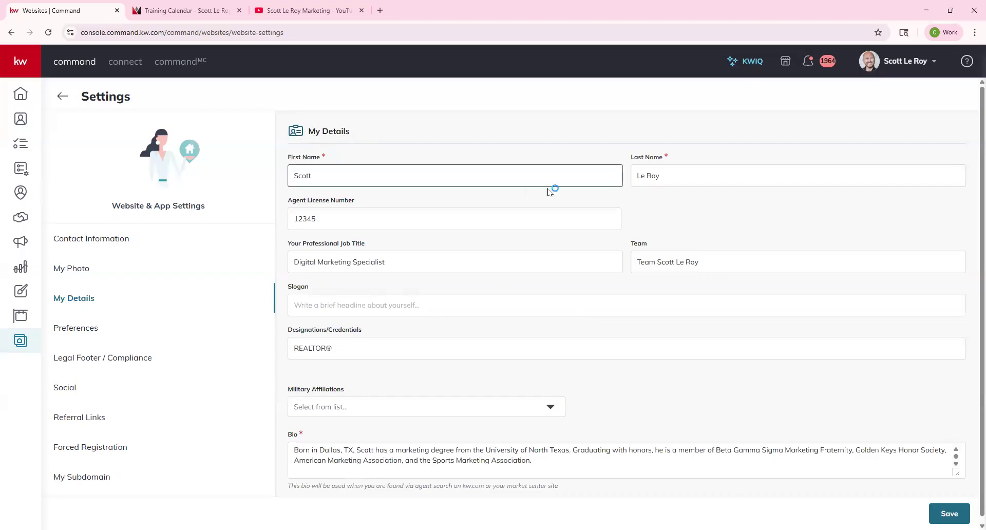
click(331, 219)
key(ctrl+a)
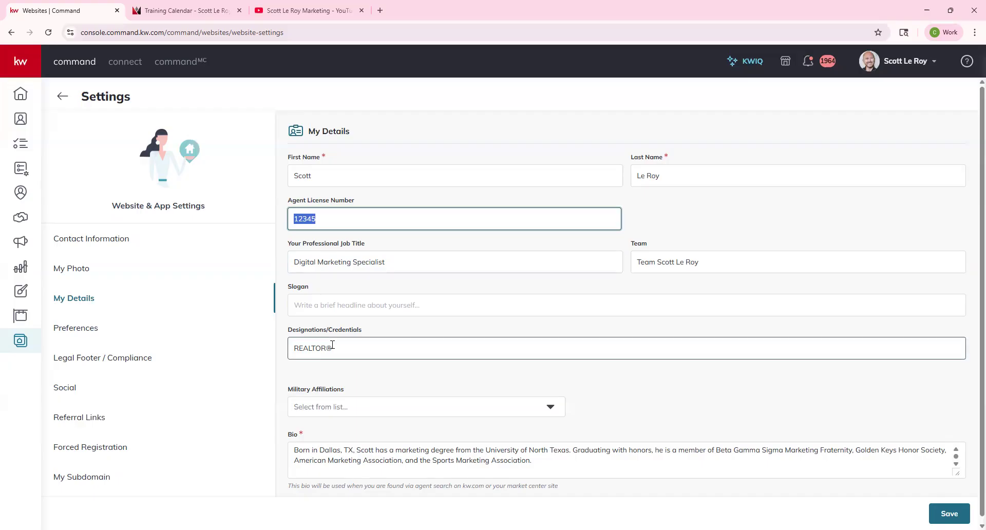
scroll(332, 345, down, 1)
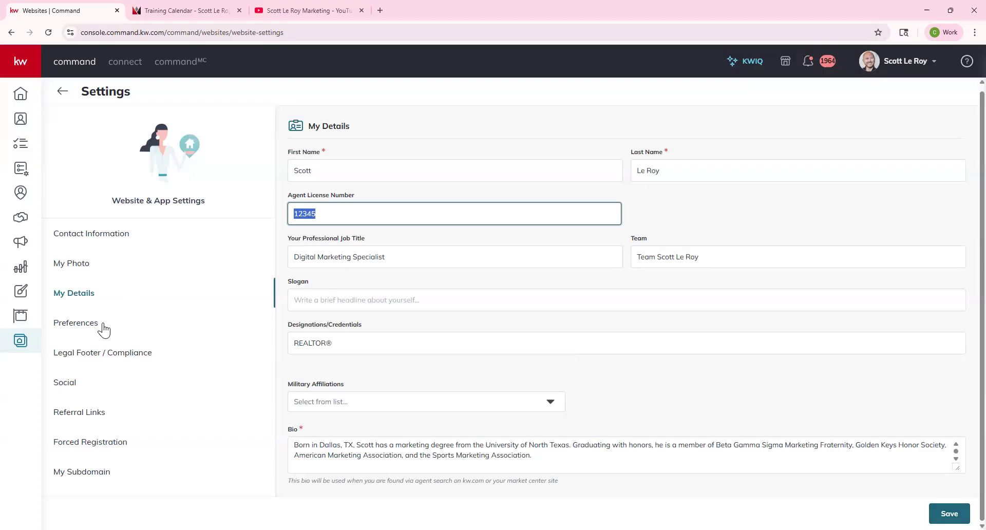
Step: View the Preferences section, then the Legal Footer / Compliance section
click(80, 332)
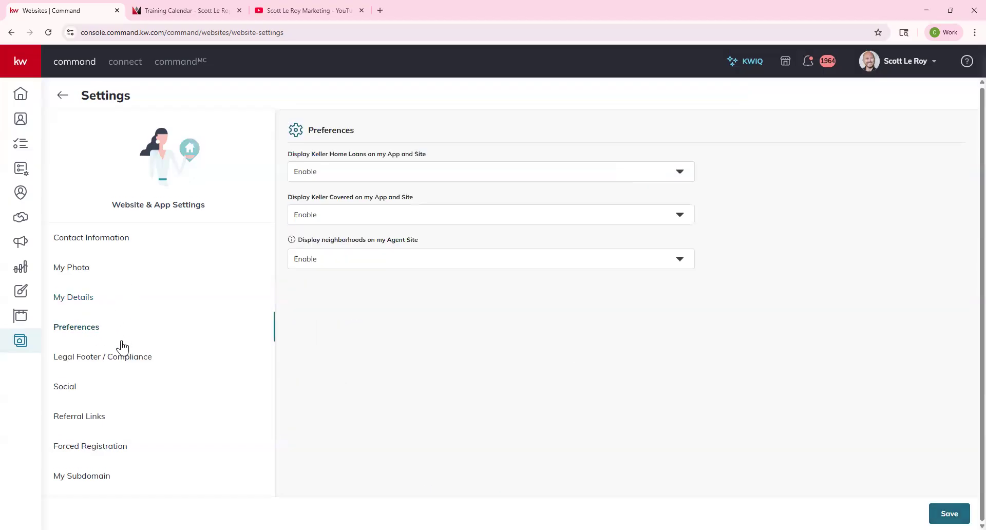
click(115, 362)
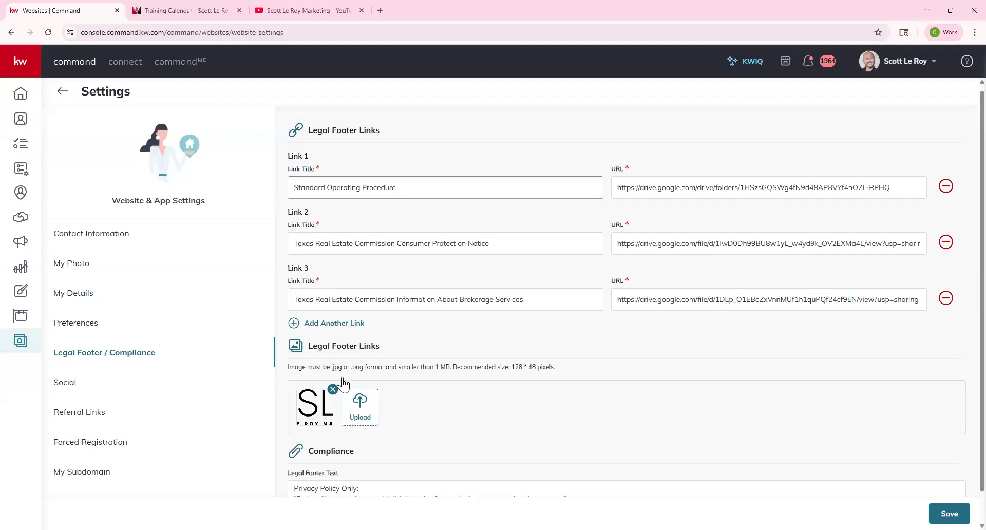
Step: Check the 'Privacy Policy Only' legal footer text, then move to the Social settings
scroll(349, 426, down, 1)
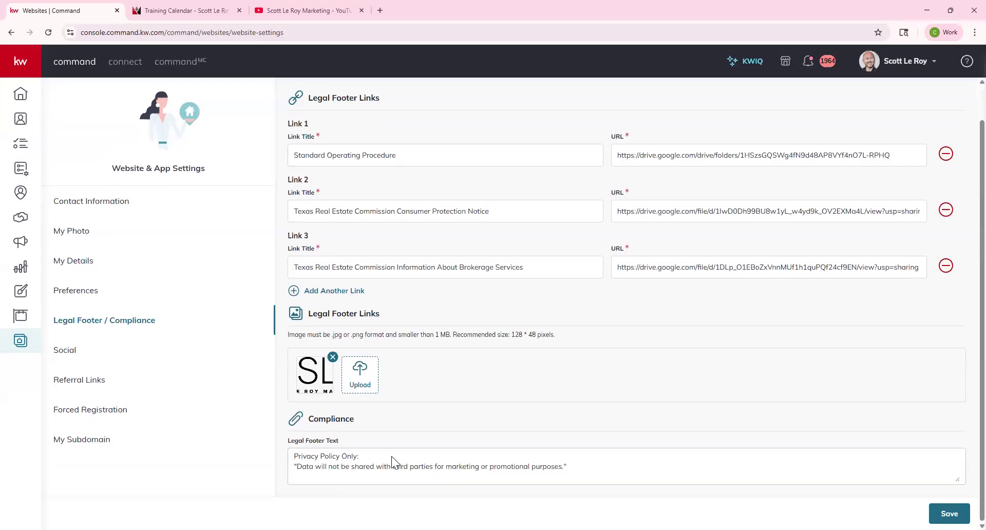
click(330, 454)
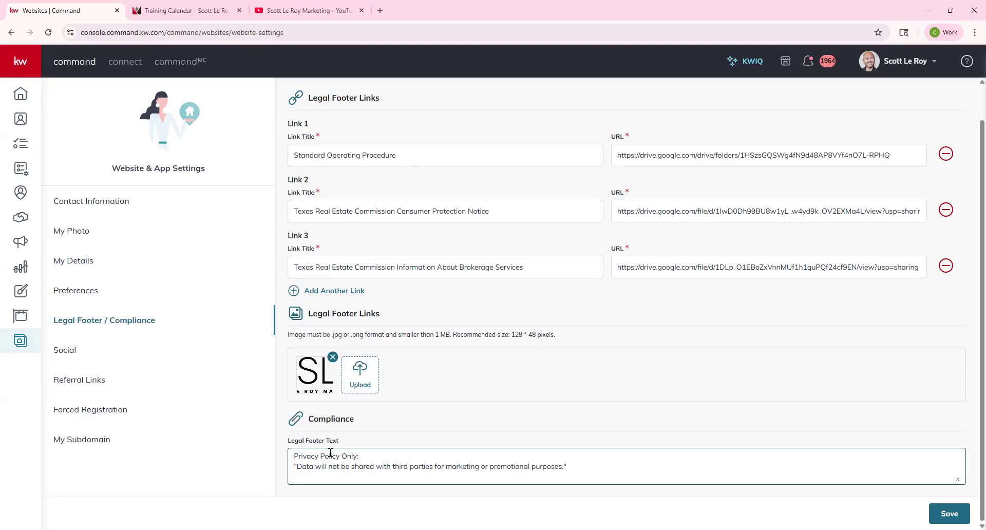
click(325, 442)
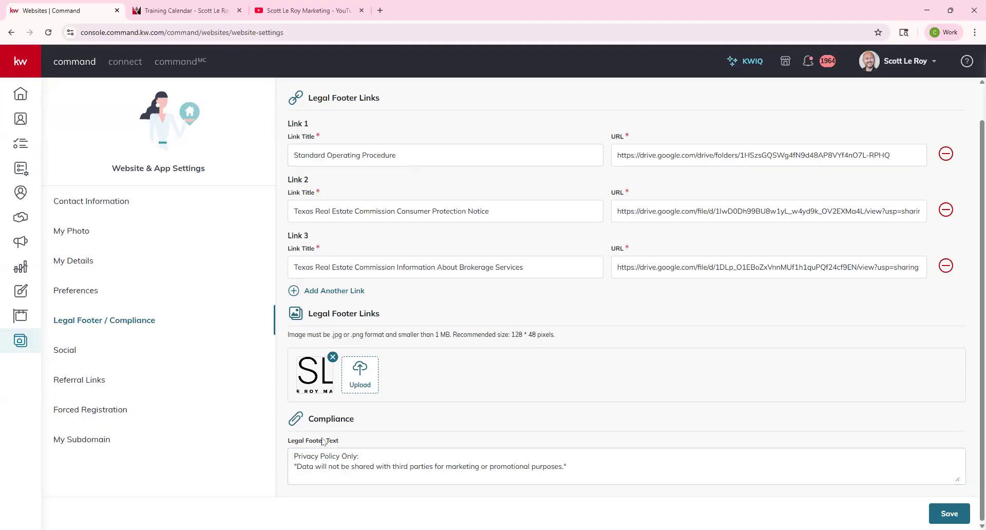
click(66, 351)
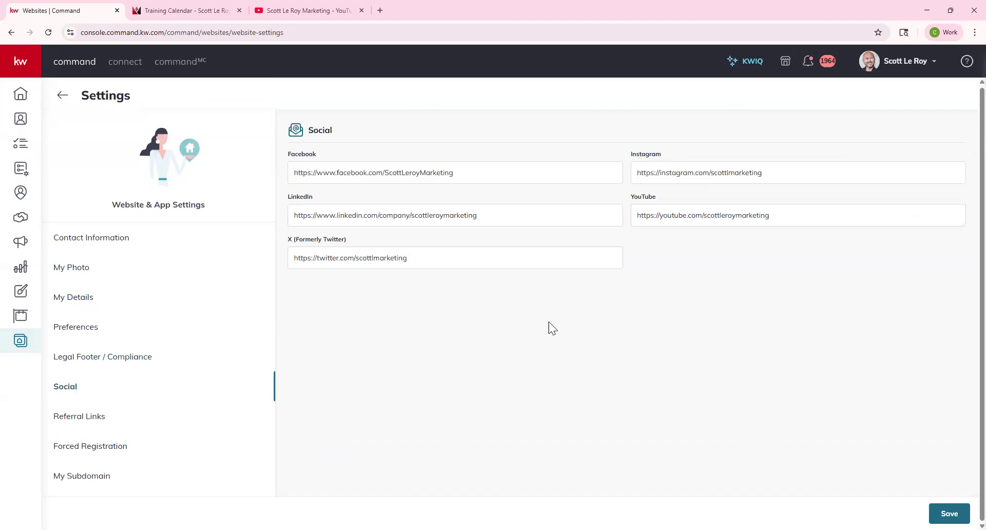
Step: Select the Facebook URL, view Referral Links, Forced Registration, My Subdomain, then return Home
click(299, 174)
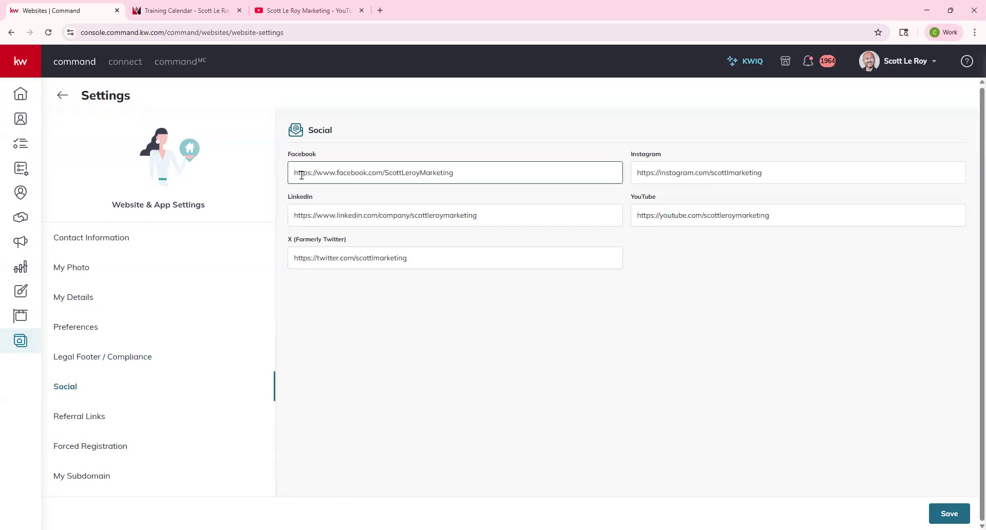
drag(293, 174, 483, 178)
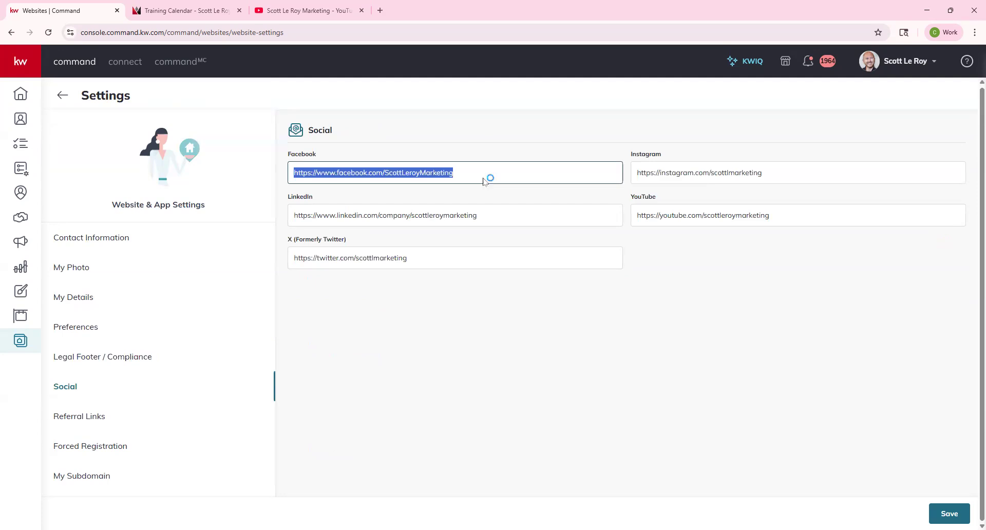
click(82, 420)
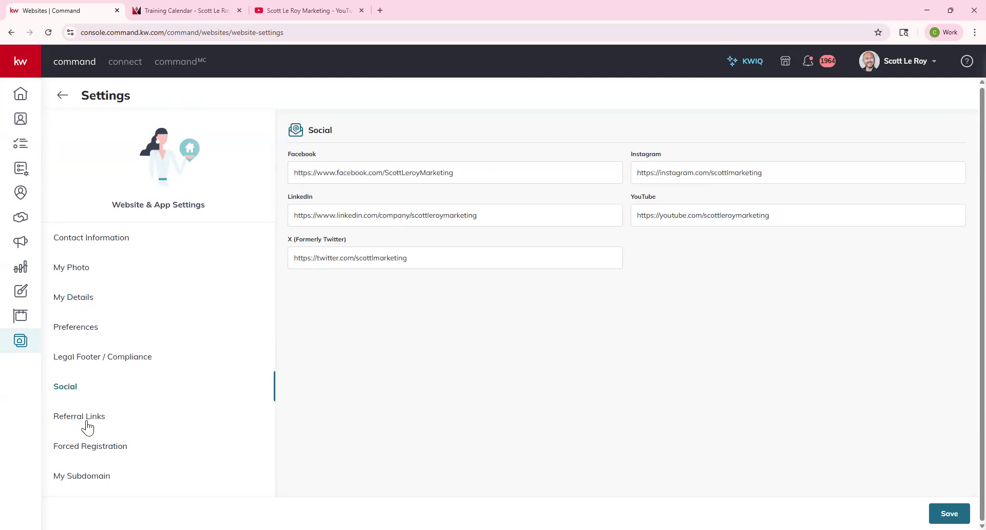
click(92, 448)
click(107, 482)
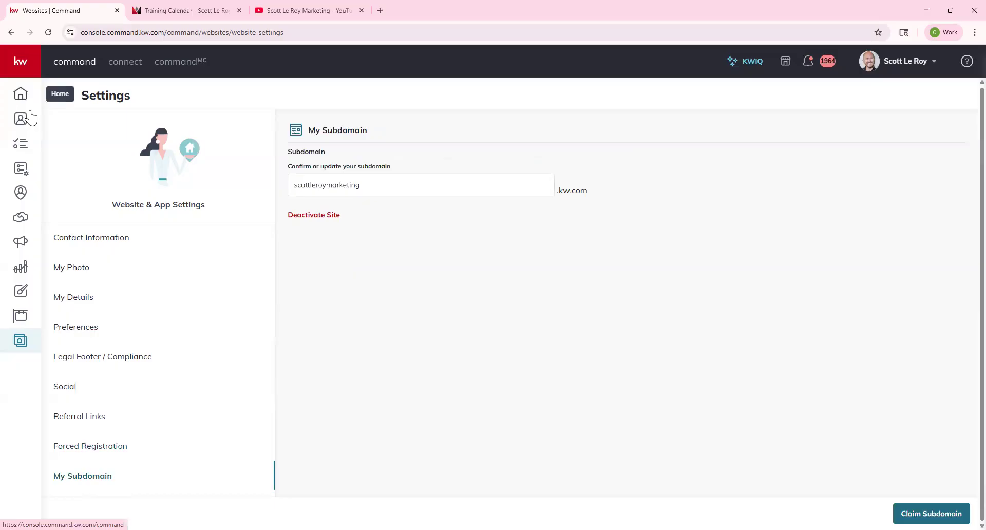
click(21, 94)
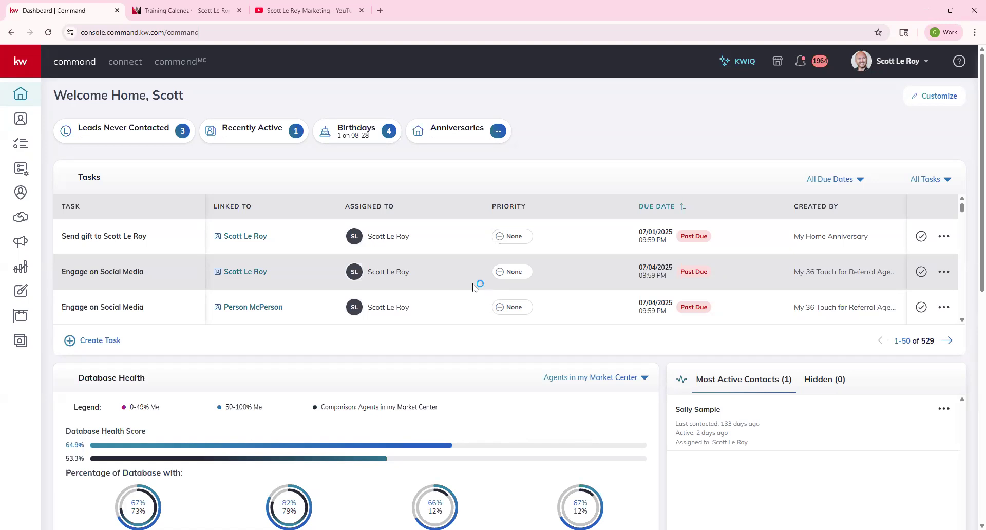
Step: Open the Designs library containing the SLM 2025 August Newsletter
click(22, 293)
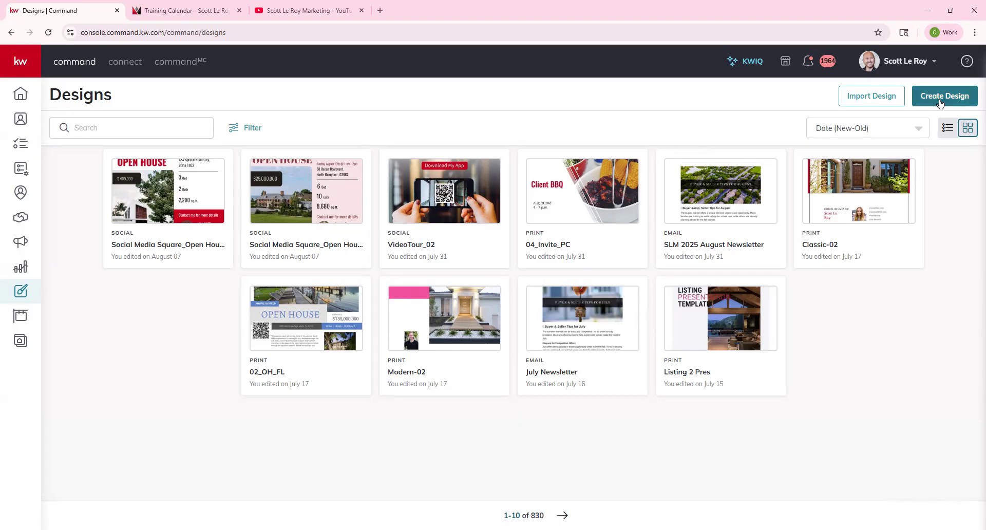
Step: Create a new Email design and start a blank template from the Template Library
click(940, 101)
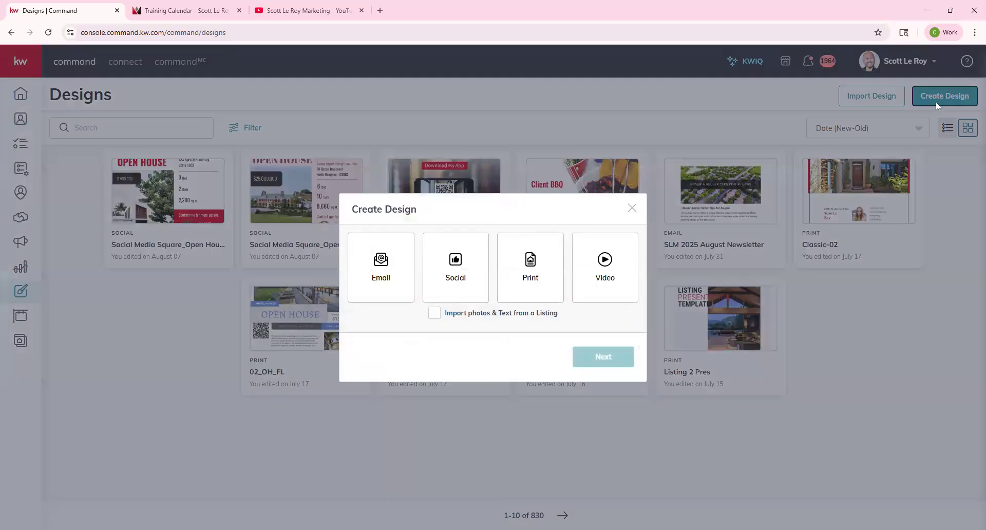
click(390, 278)
click(609, 357)
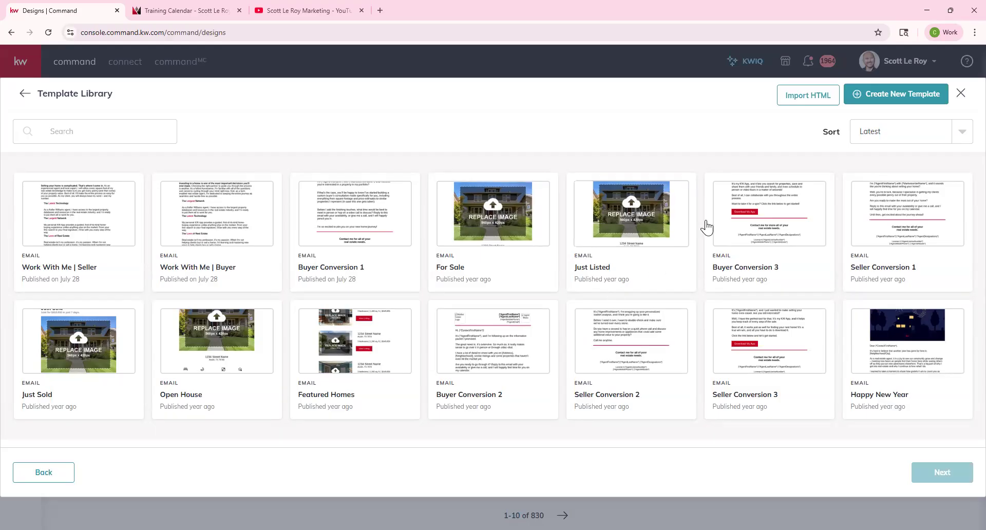
click(898, 100)
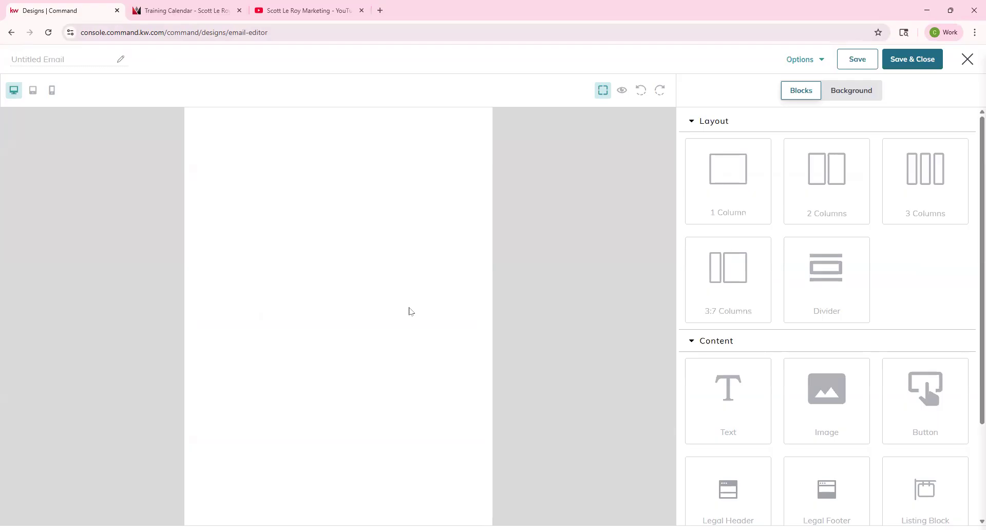
Step: Rename the untitled blank email to 'August Newsletter'
click(61, 65)
click(804, 59)
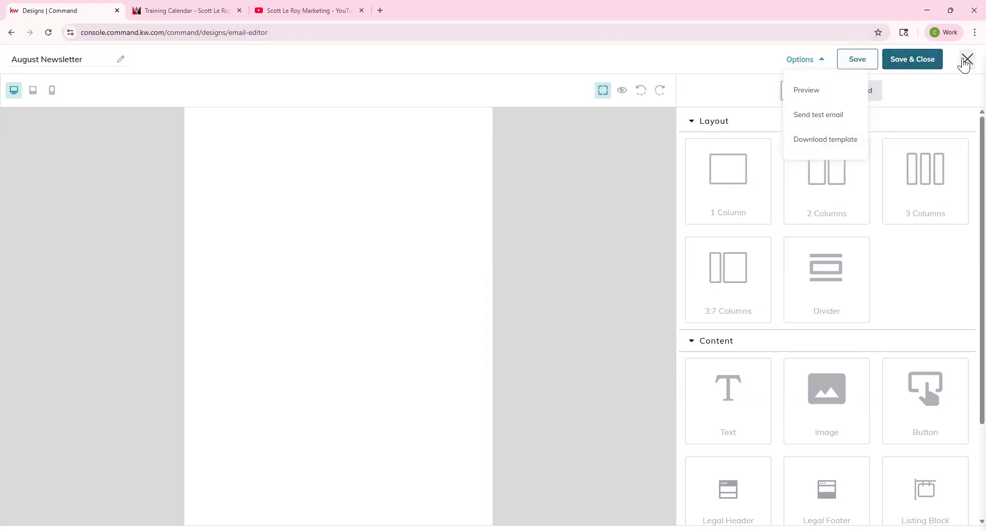
Step: Preview the email at tablet, mobile and desktop widths, then show its Background settings
click(670, 193)
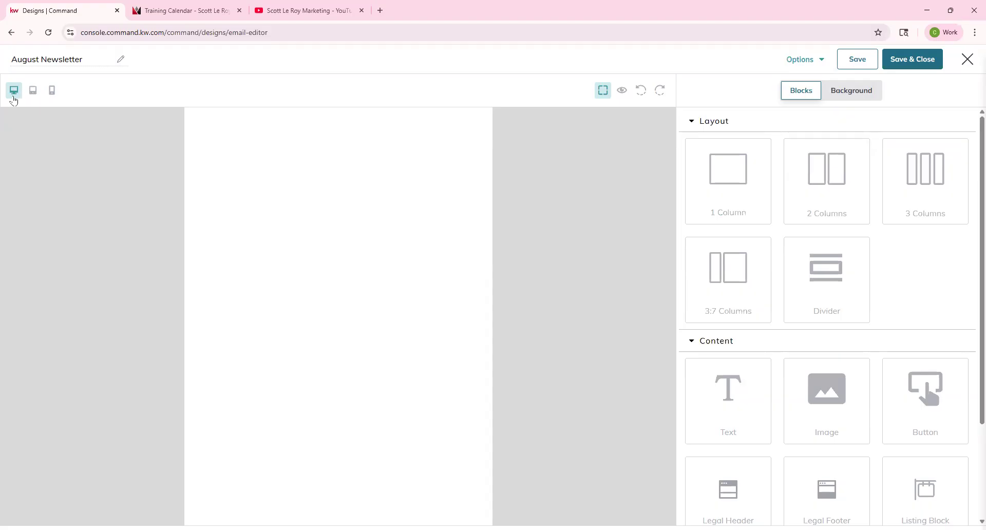
click(33, 93)
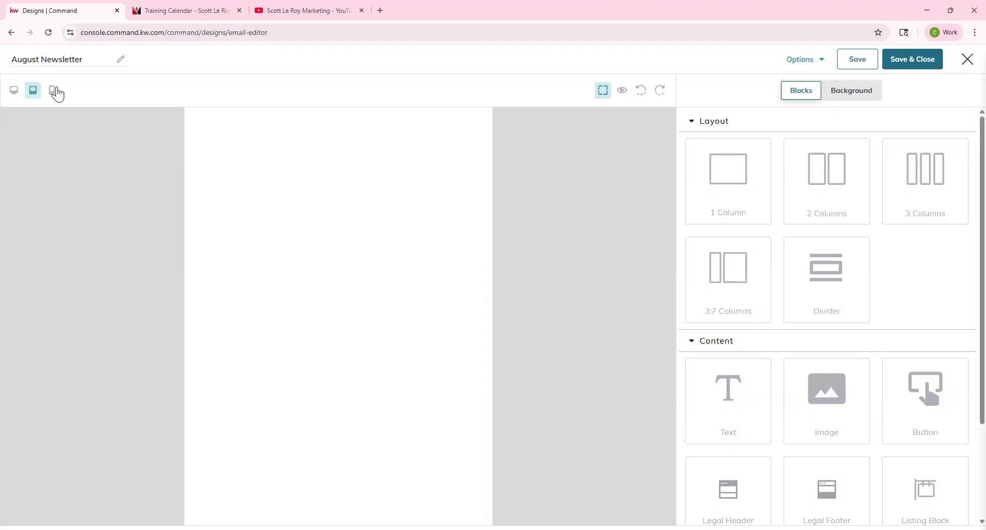
click(54, 92)
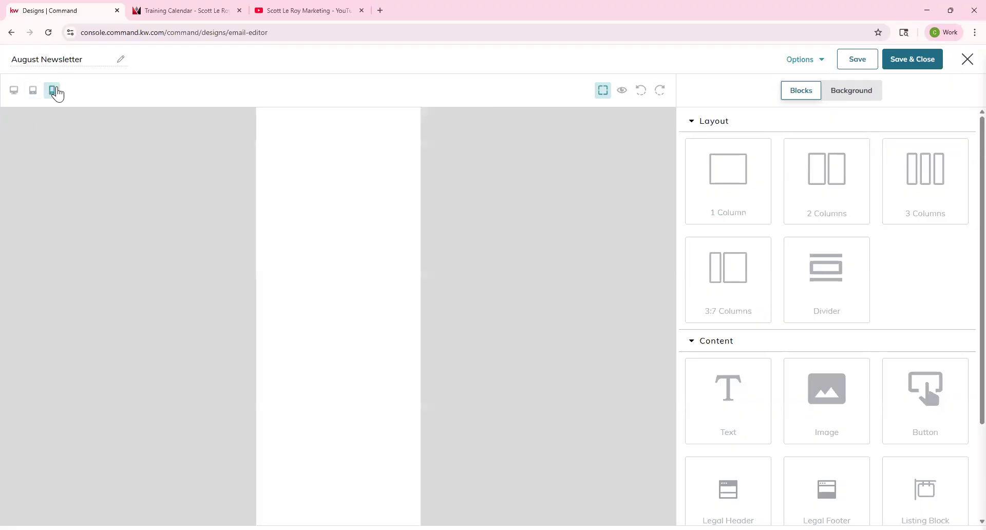
click(14, 93)
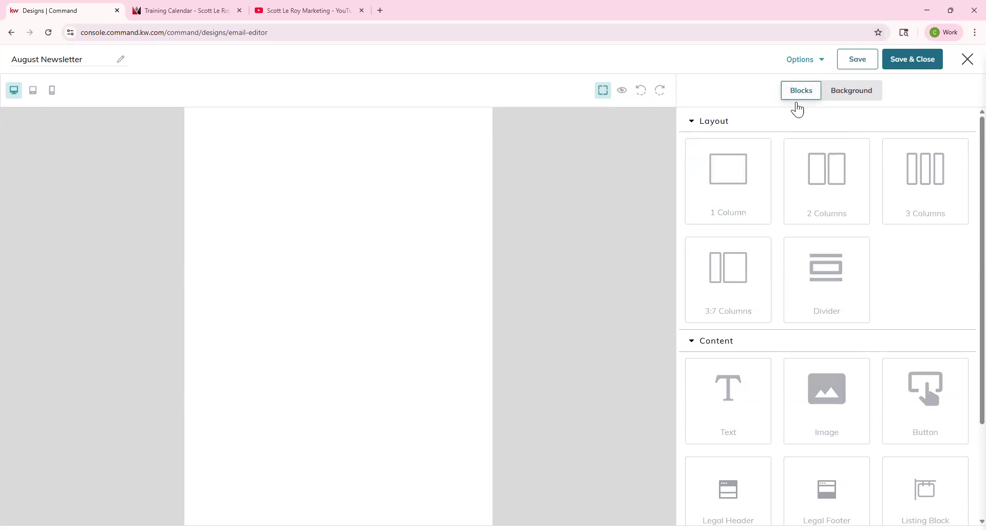
click(841, 89)
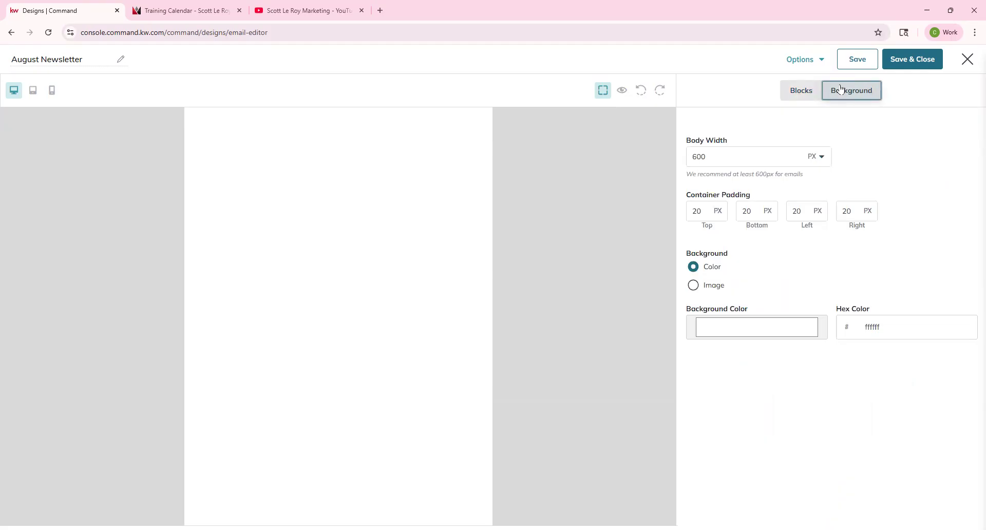
Step: Keep the background colour white, switch the background type to Image, and start replacing it
click(774, 326)
click(793, 355)
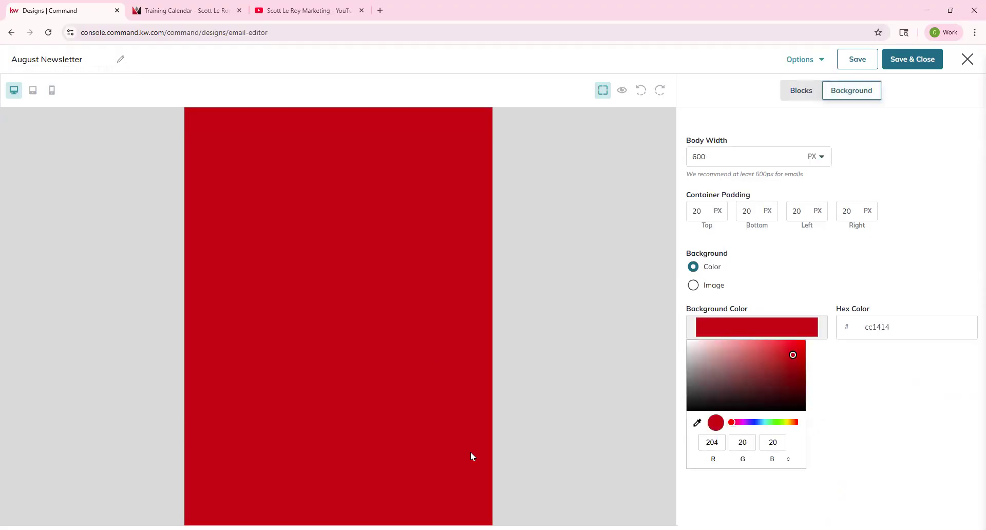
drag(793, 355, 678, 341)
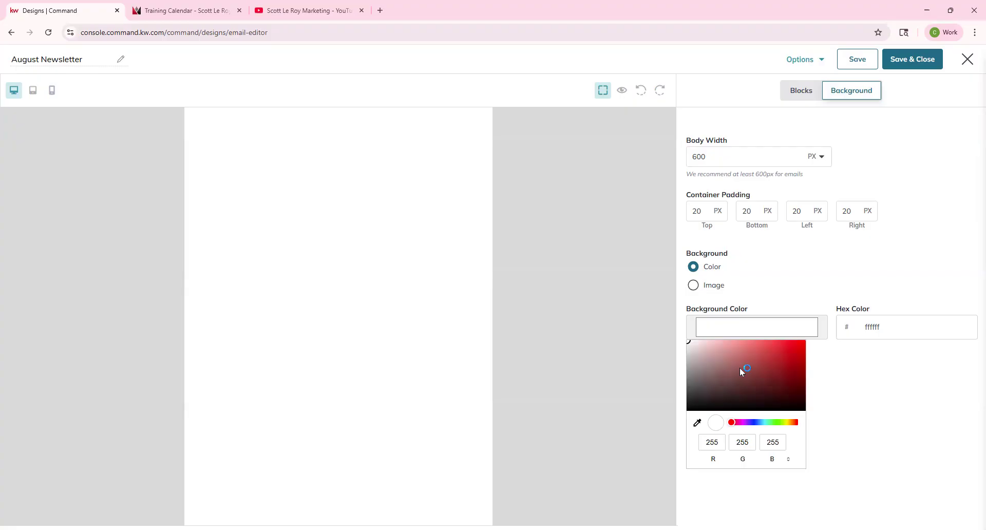
click(693, 285)
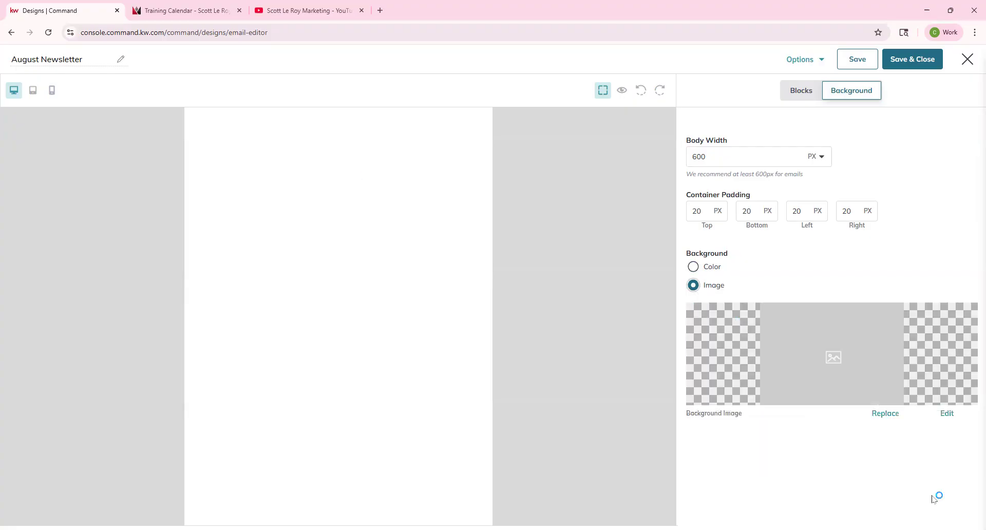
click(887, 414)
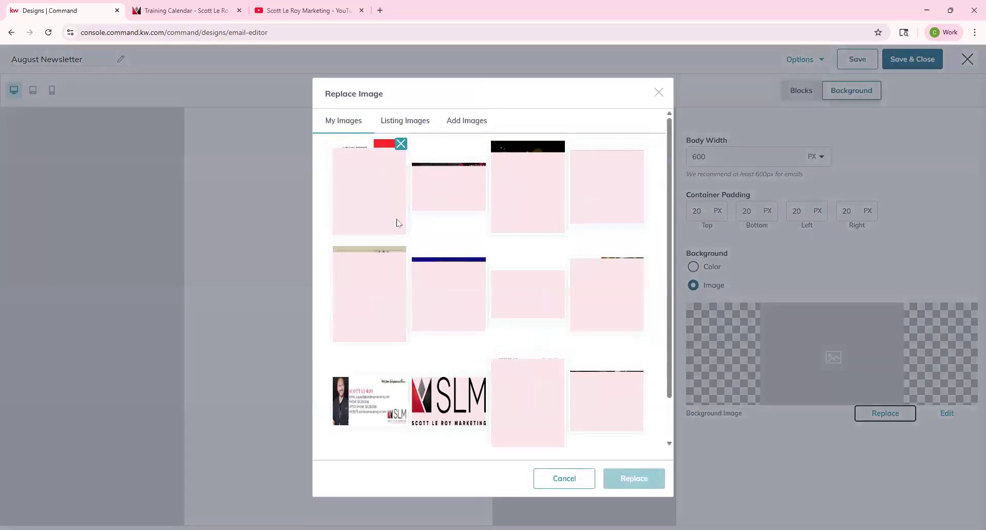
Step: Apply the first newsletter image as background, then revert to a white ffffff colour
click(377, 219)
click(642, 479)
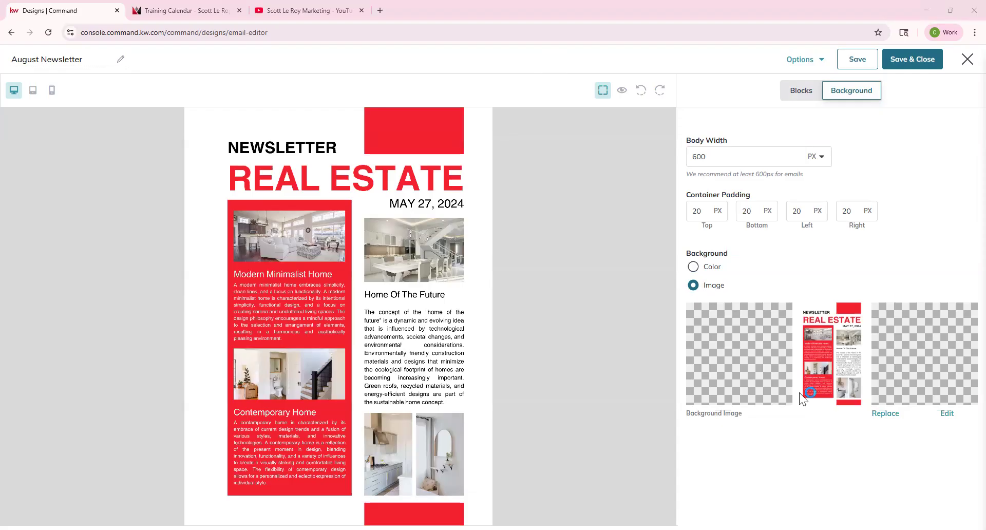
click(713, 267)
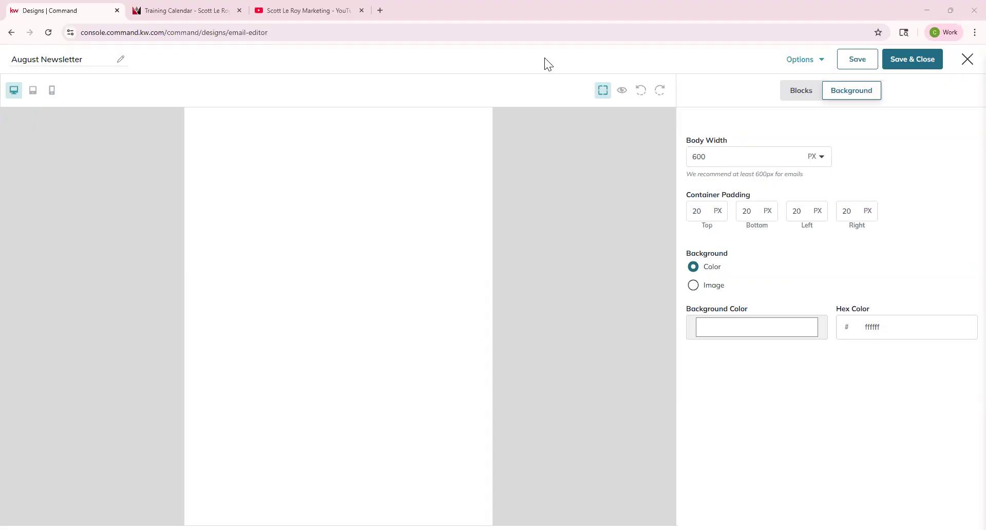
click(807, 93)
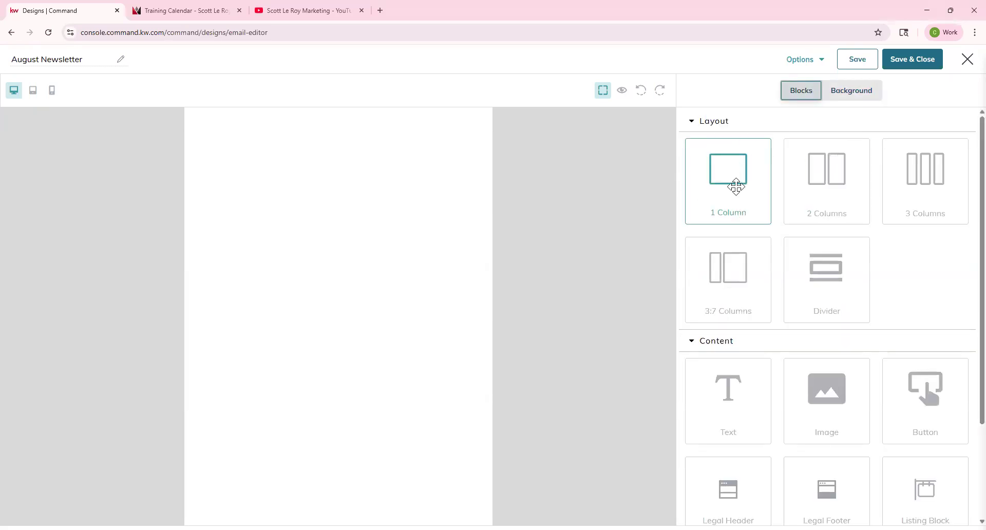
Step: Stack one-column, two-column, three-column and 3:7 column rows on the empty canvas
drag(736, 187, 384, 161)
drag(810, 189, 396, 239)
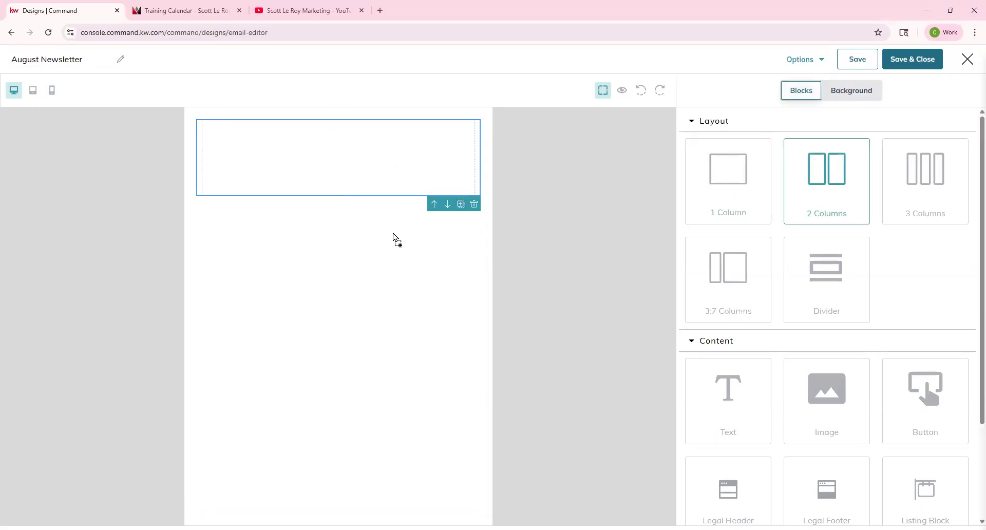
drag(923, 201, 402, 338)
drag(741, 298, 419, 409)
Step: Place a divider beneath the top one-column row and adjust its position
drag(842, 293, 401, 227)
text(10)
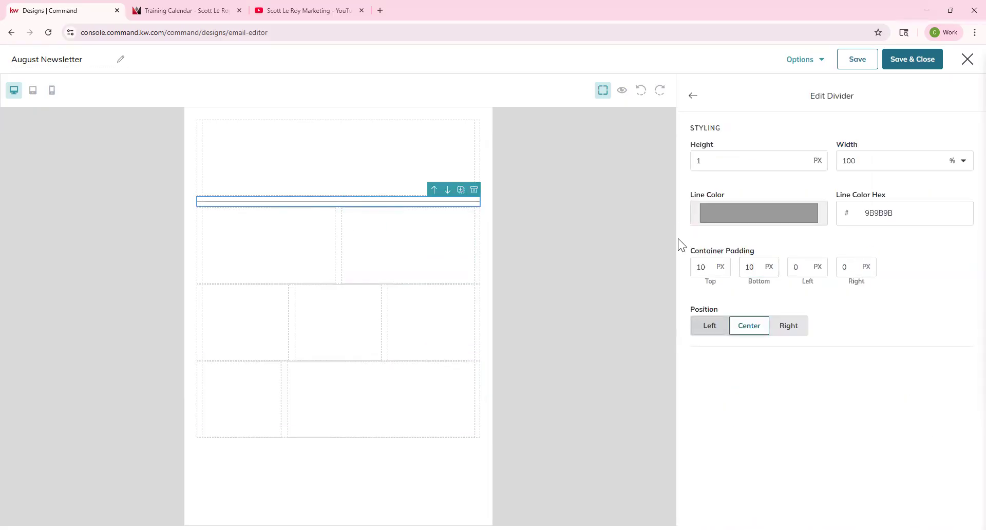
drag(335, 201, 300, 216)
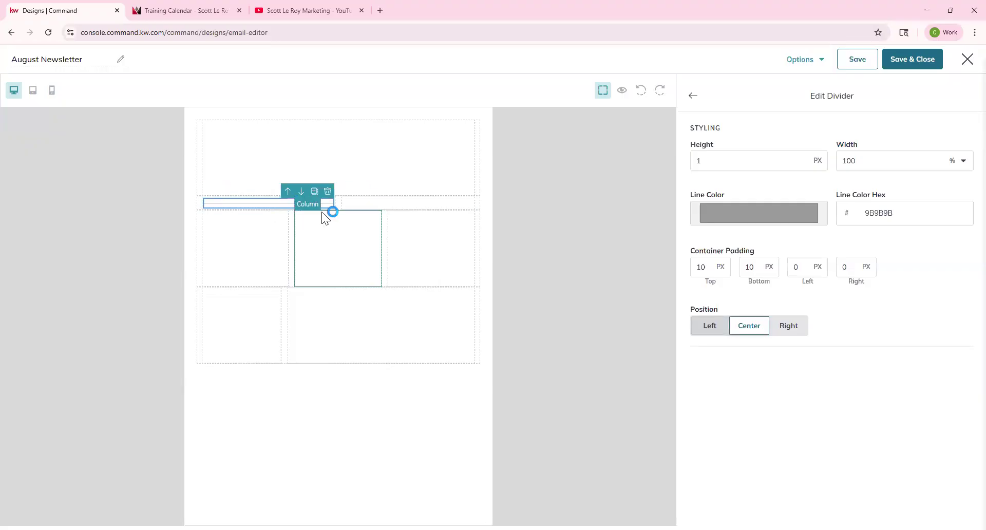
drag(278, 206, 282, 287)
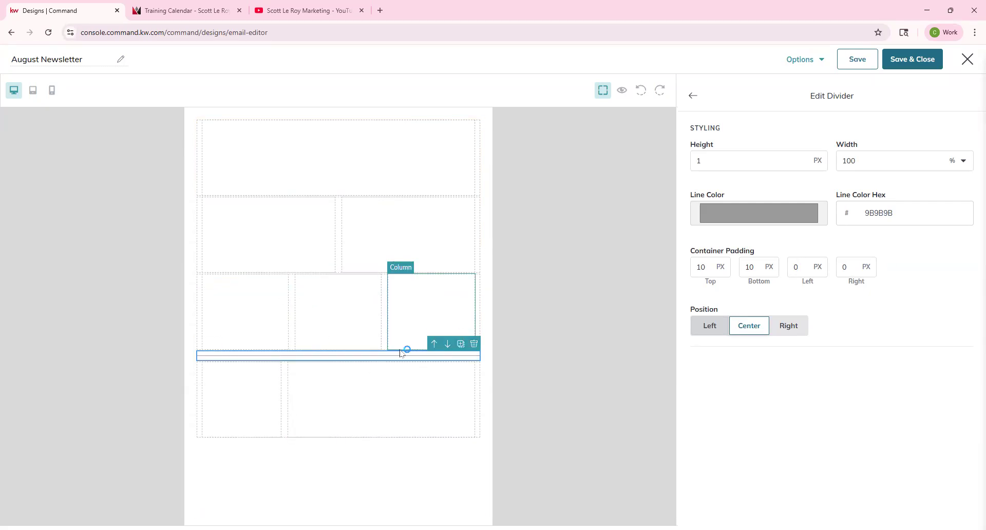
drag(375, 356, 341, 199)
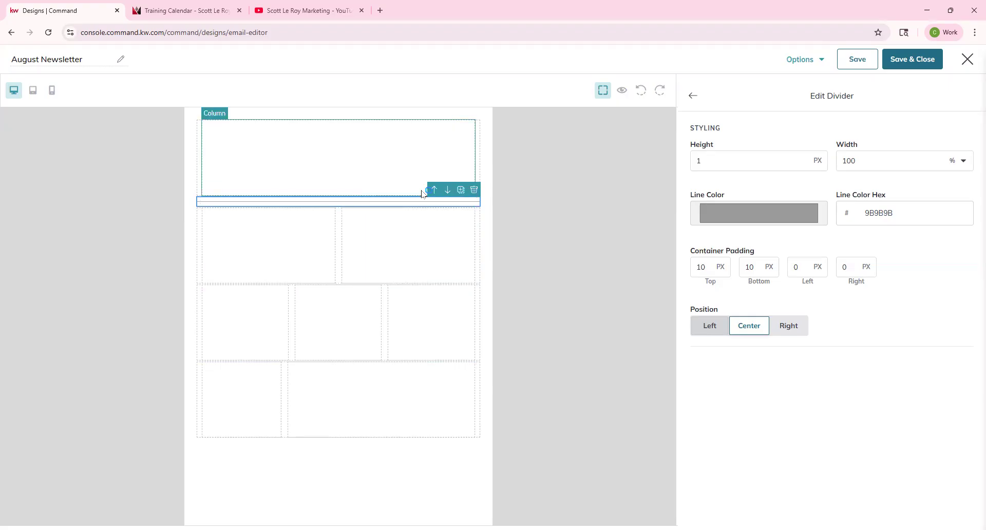
Step: Give the two-column row's right column a red d22d2d background
click(429, 248)
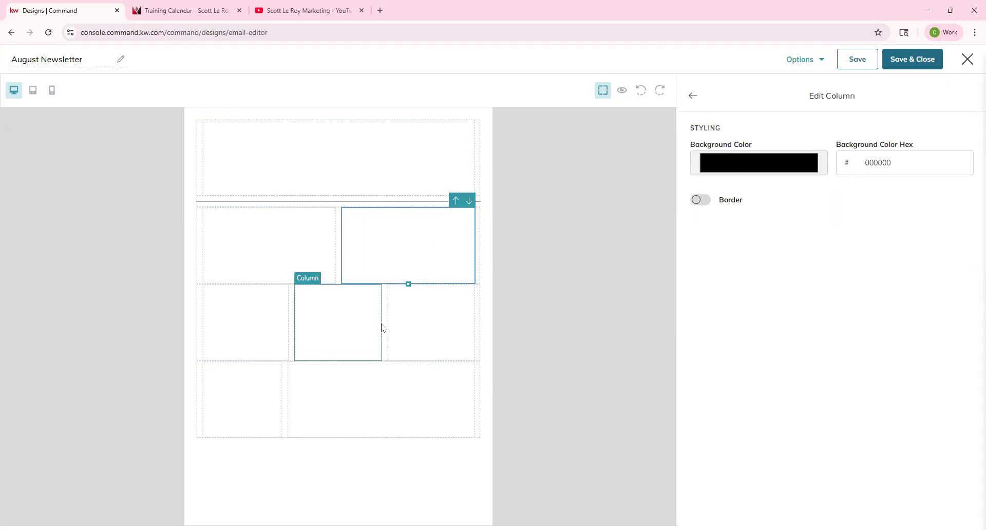
click(408, 204)
click(417, 154)
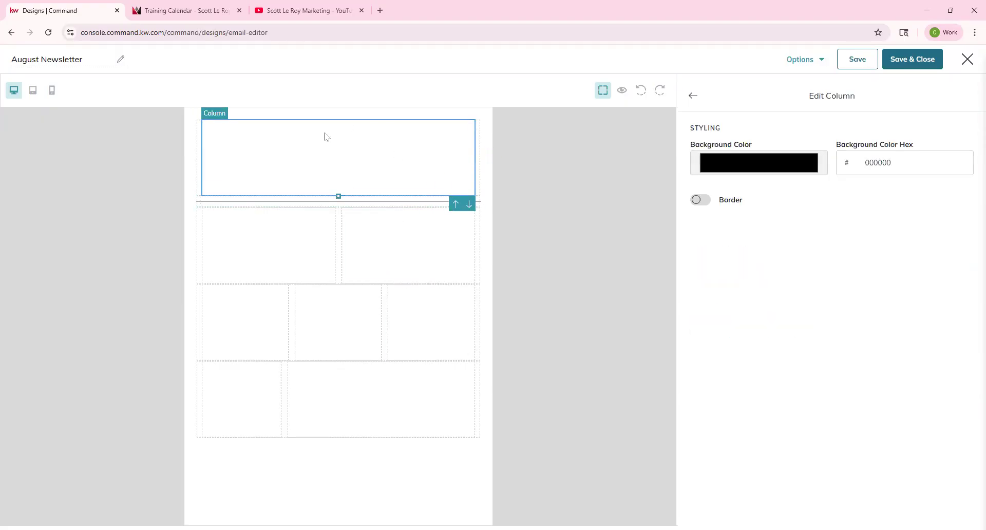
click(385, 219)
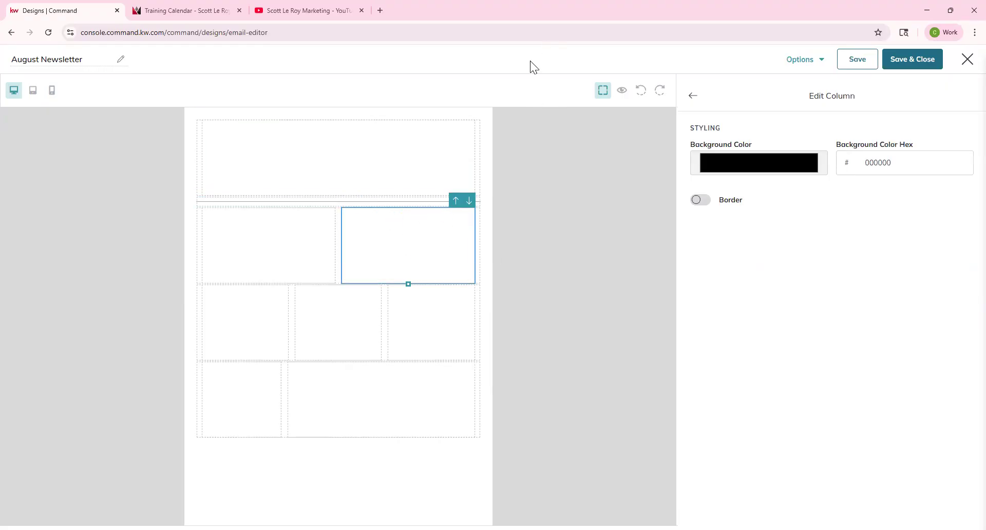
click(738, 166)
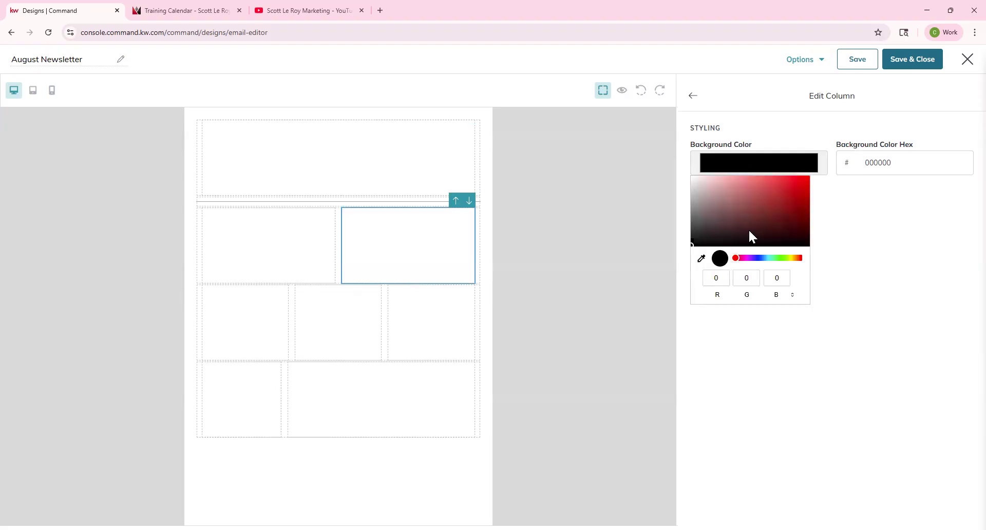
click(783, 188)
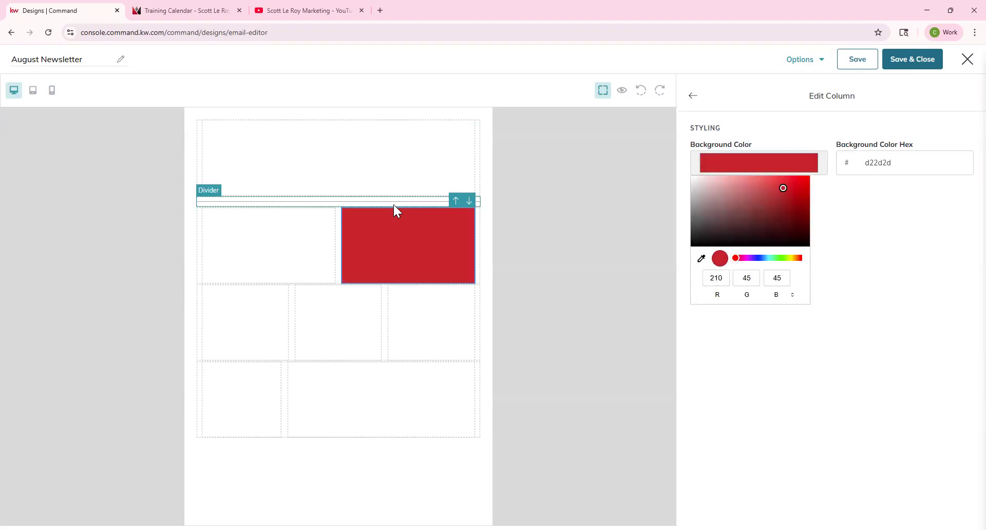
click(478, 226)
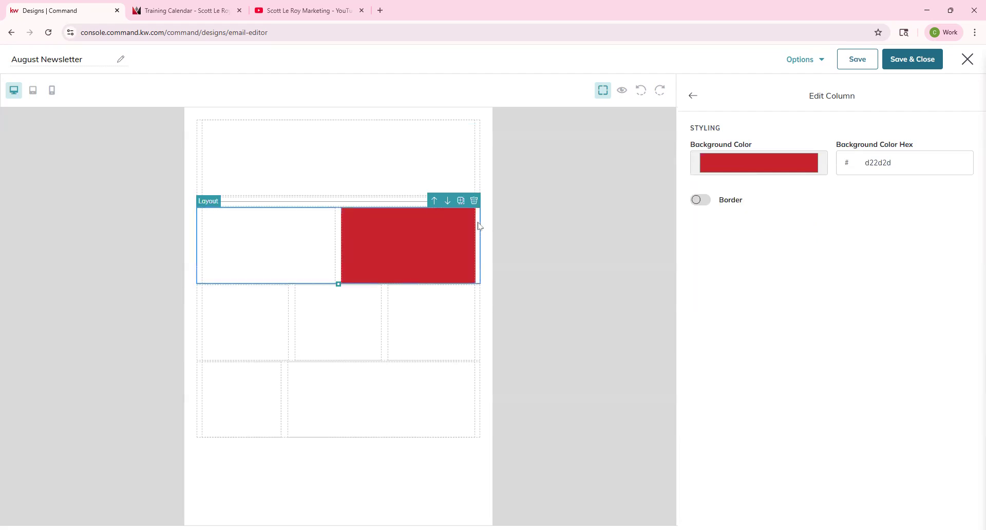
Step: Delete the two-column, three-column and 3:7 rows, keeping the top row and divider
click(477, 201)
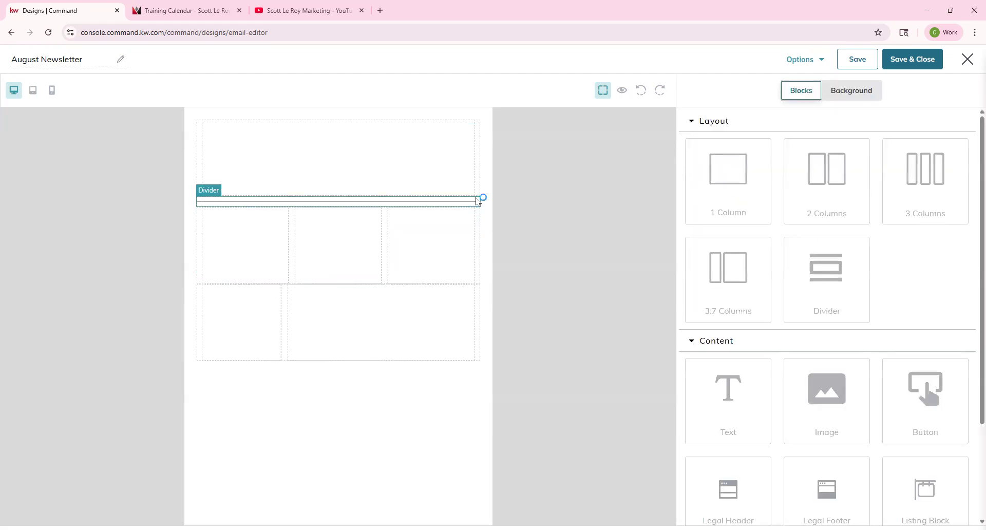
click(480, 220)
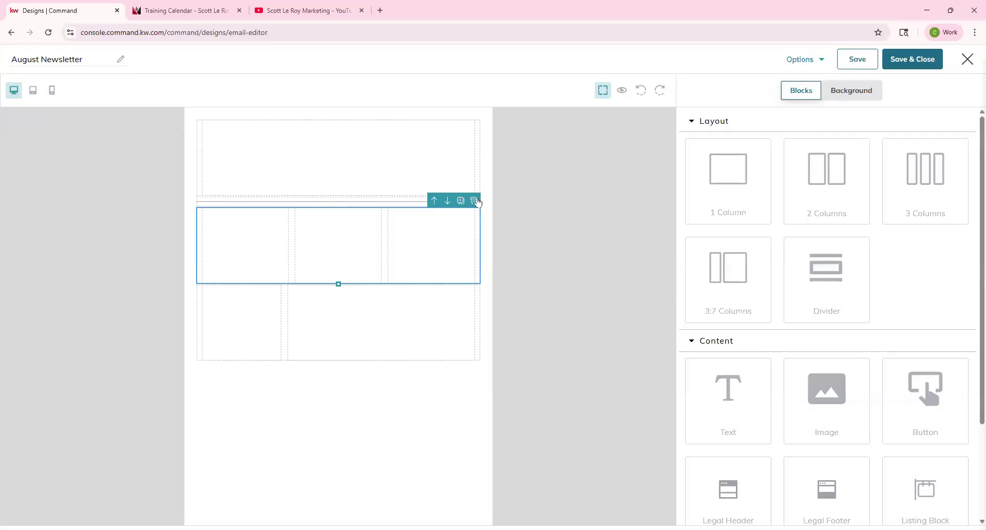
click(474, 200)
click(479, 216)
click(476, 201)
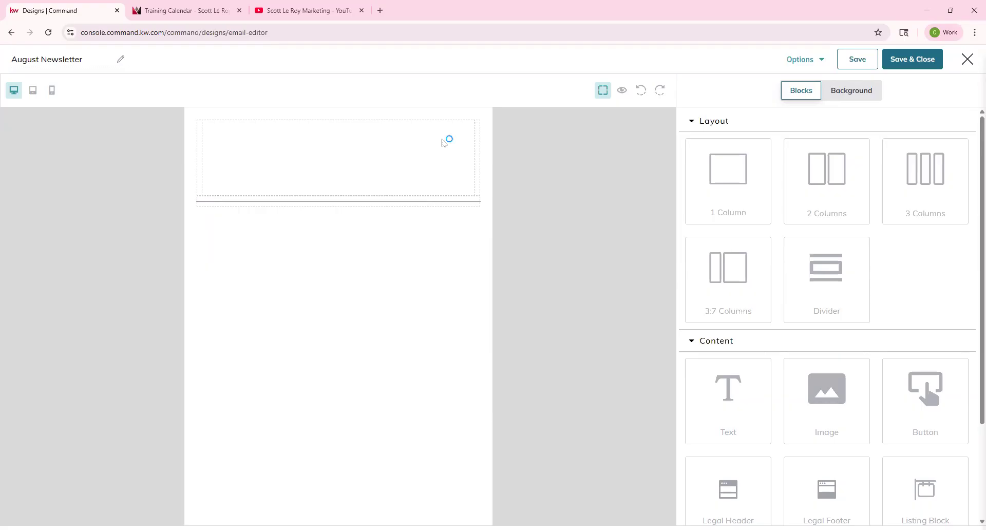
click(429, 157)
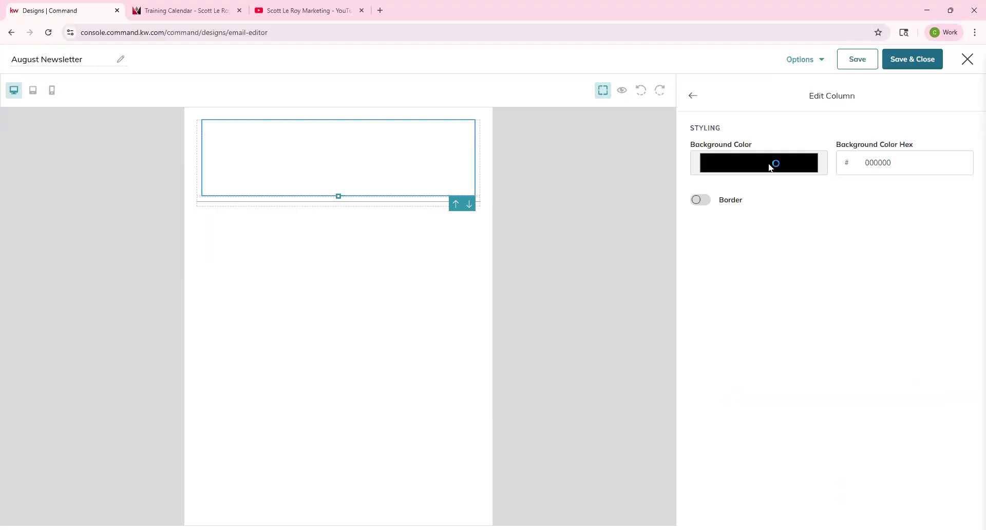
Step: Turn on a 5 px border around the top column
click(699, 205)
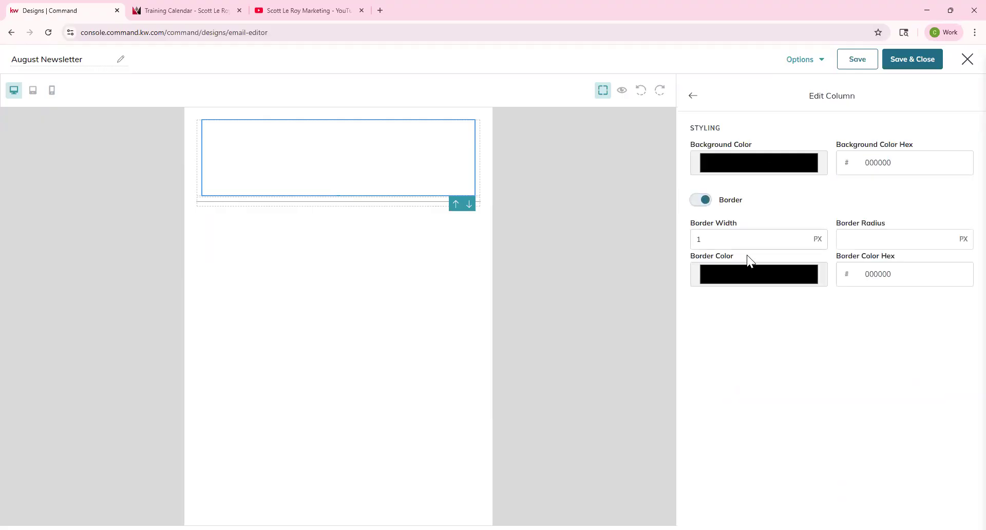
click(759, 243)
click(759, 242)
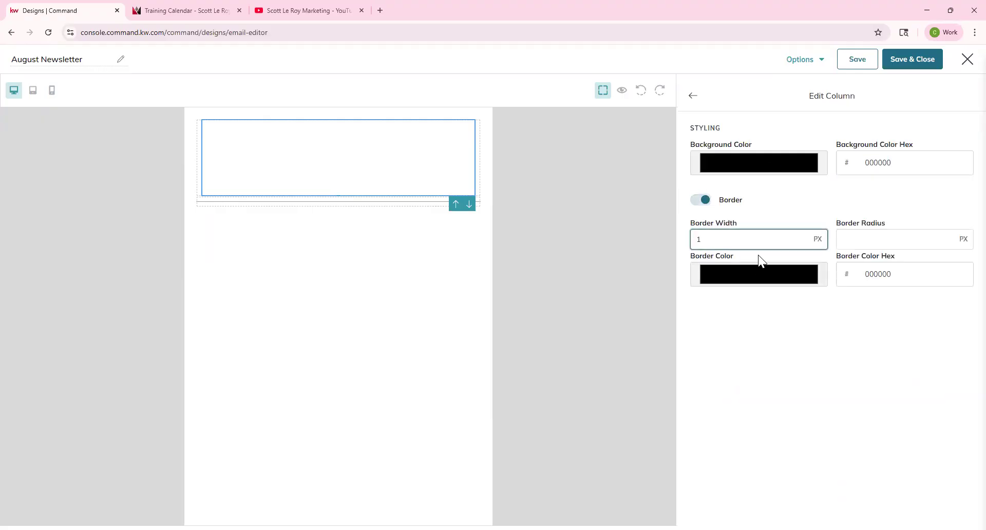
text(5)
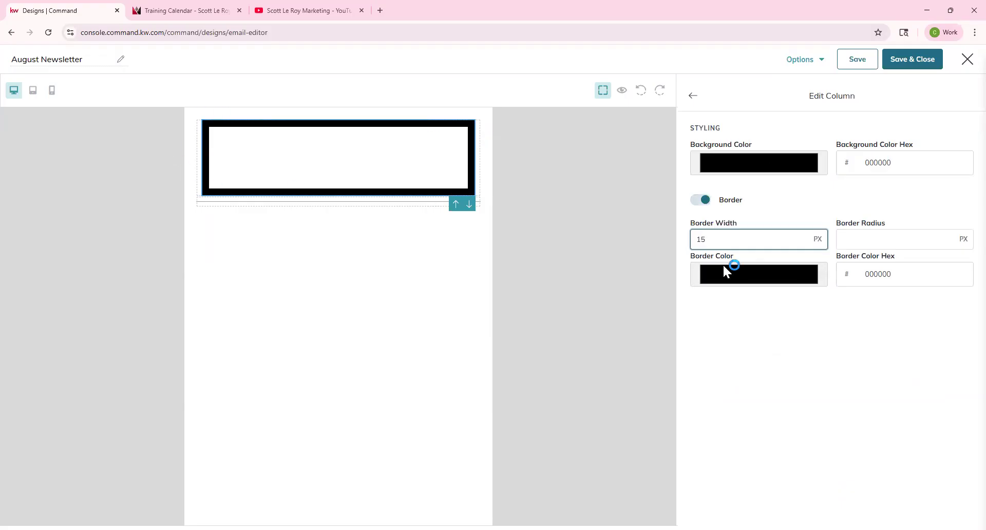
key(BackSpace)
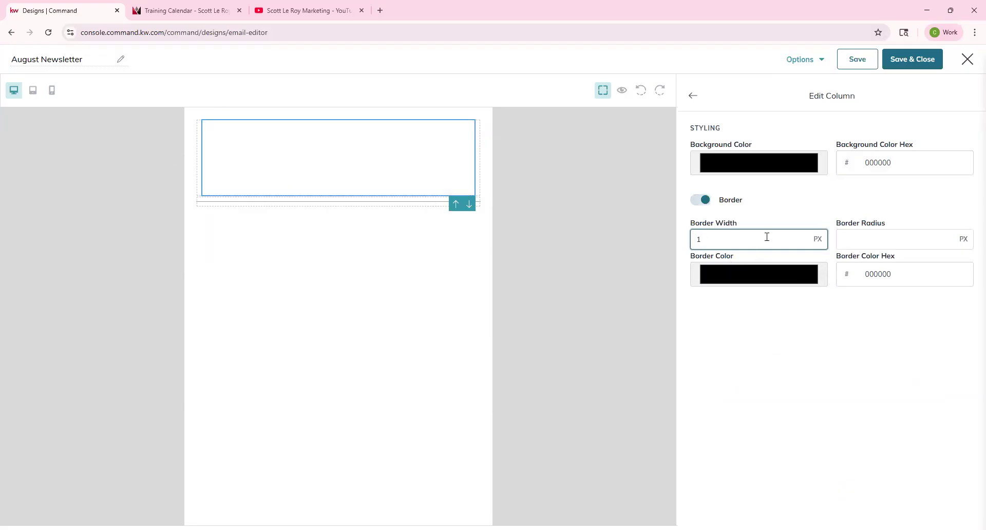
key(BackSpace)
text(5)
Step: Give the border square corners and a dark red b03b3b colour, then return to Blocks
click(883, 241)
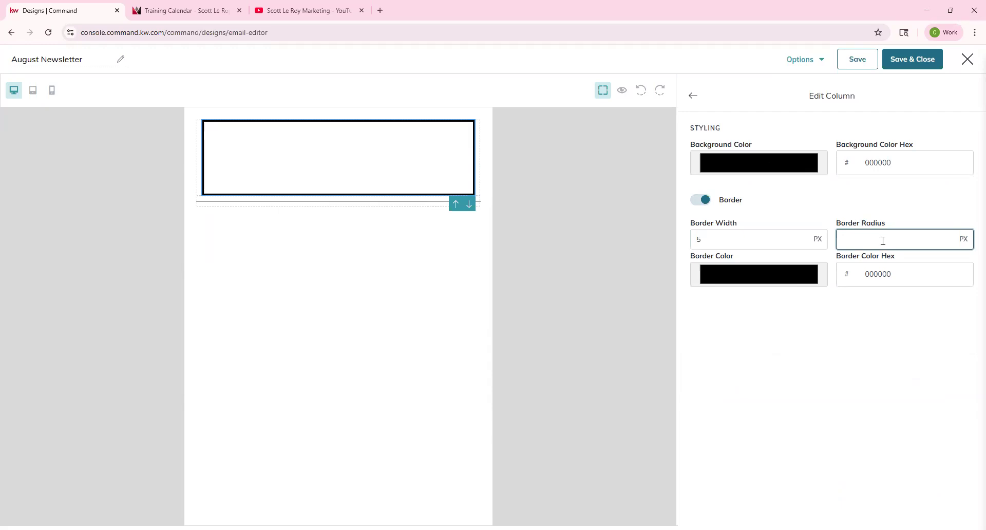
text(90)
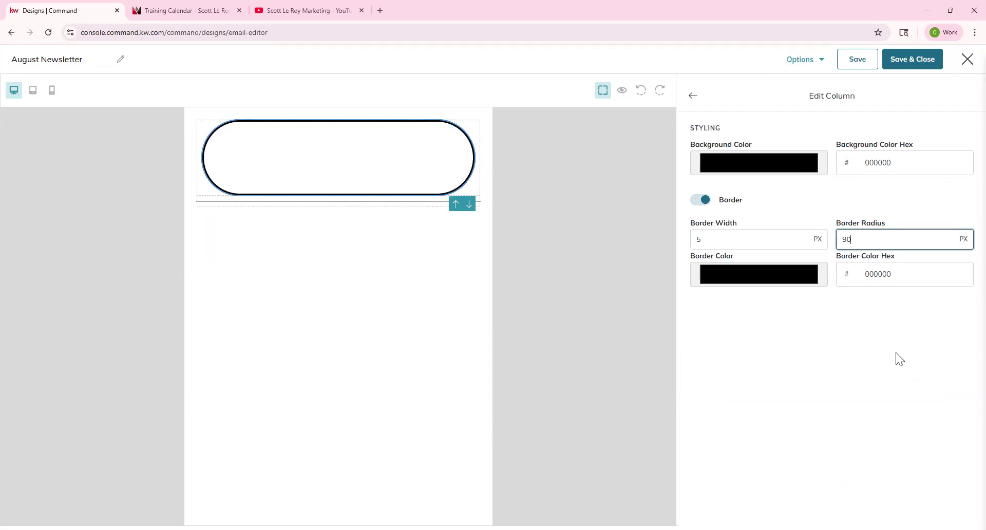
key(BackSpace)
key(BackSpace)
click(803, 282)
drag(791, 303, 769, 307)
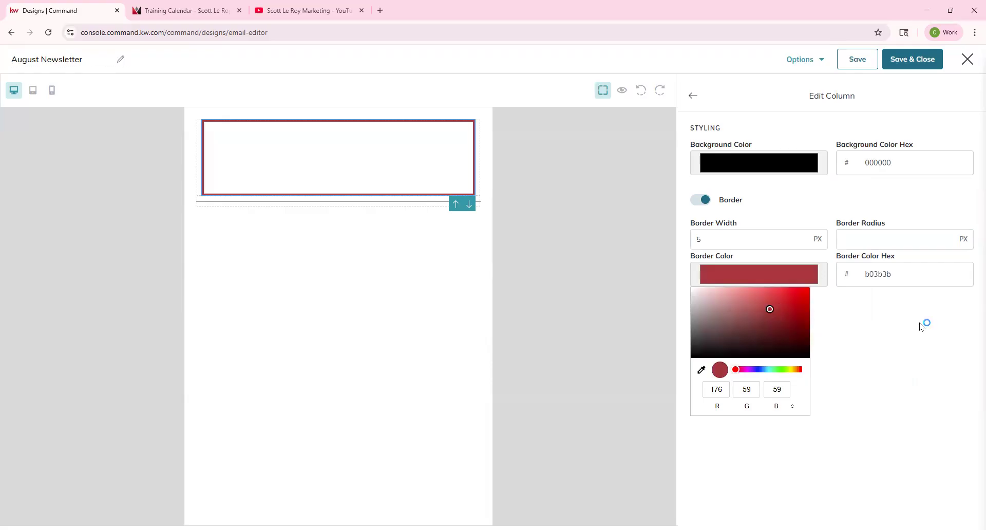
click(918, 299)
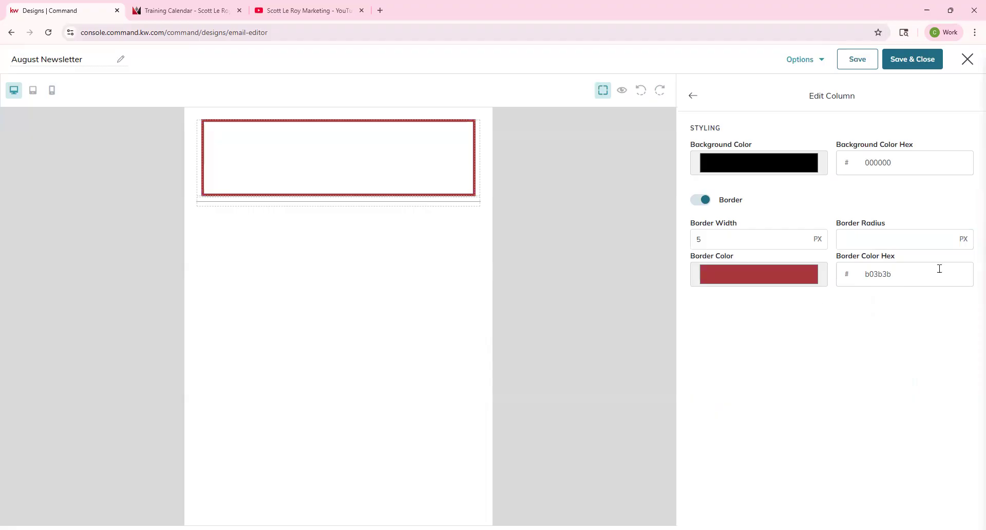
click(692, 97)
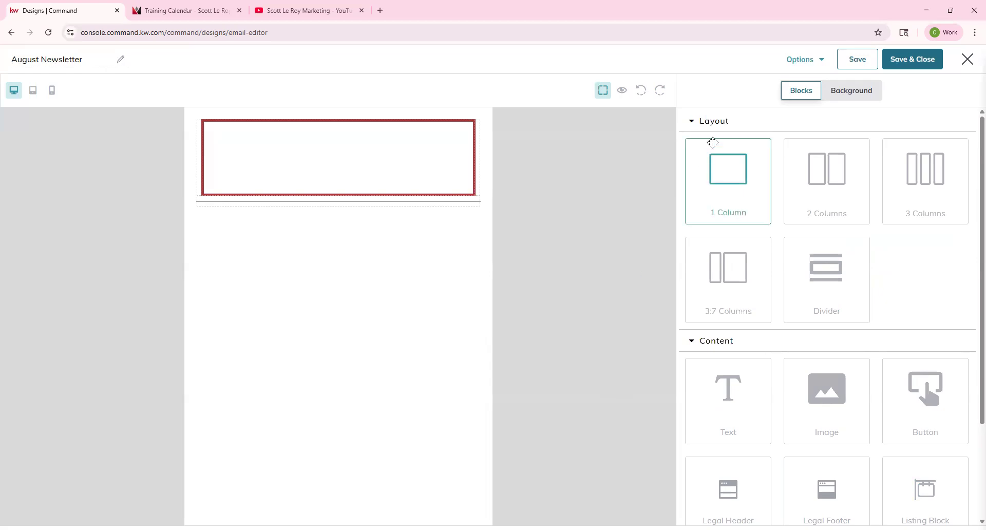
click(713, 124)
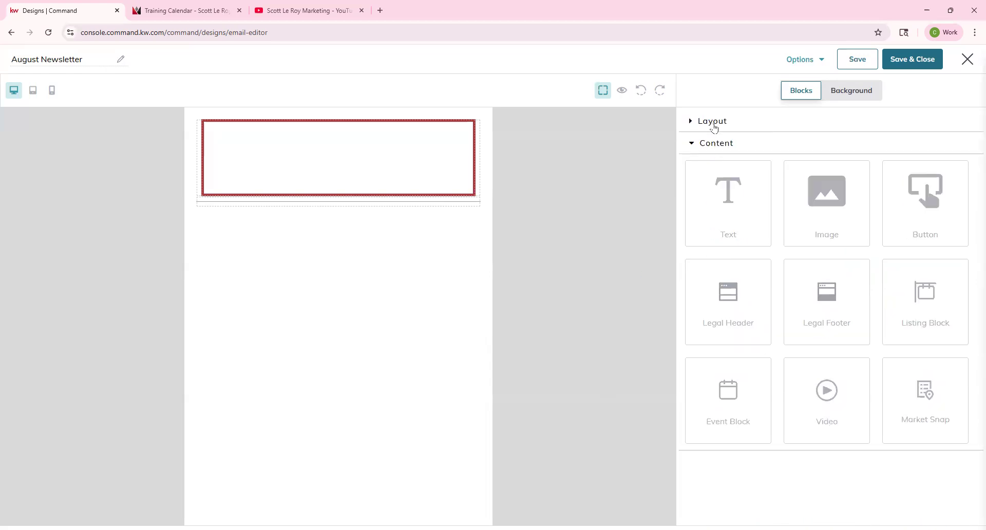
Step: Make the divider 5 px high with its line colour sampled from the red border
click(462, 202)
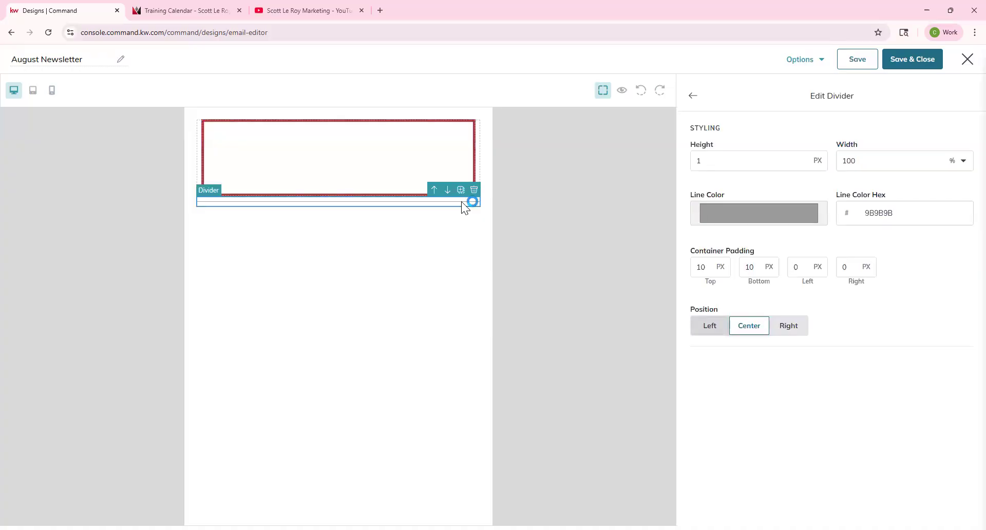
click(706, 160)
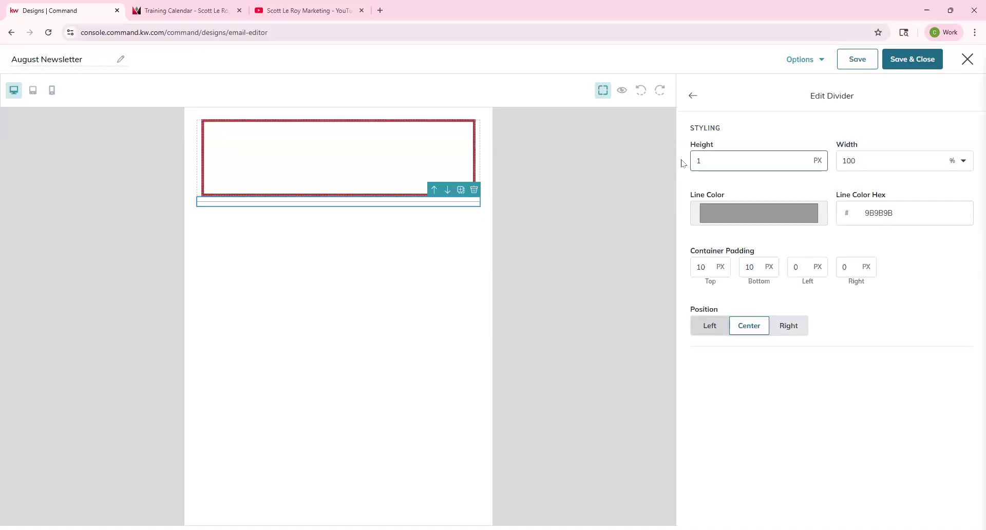
text(0)
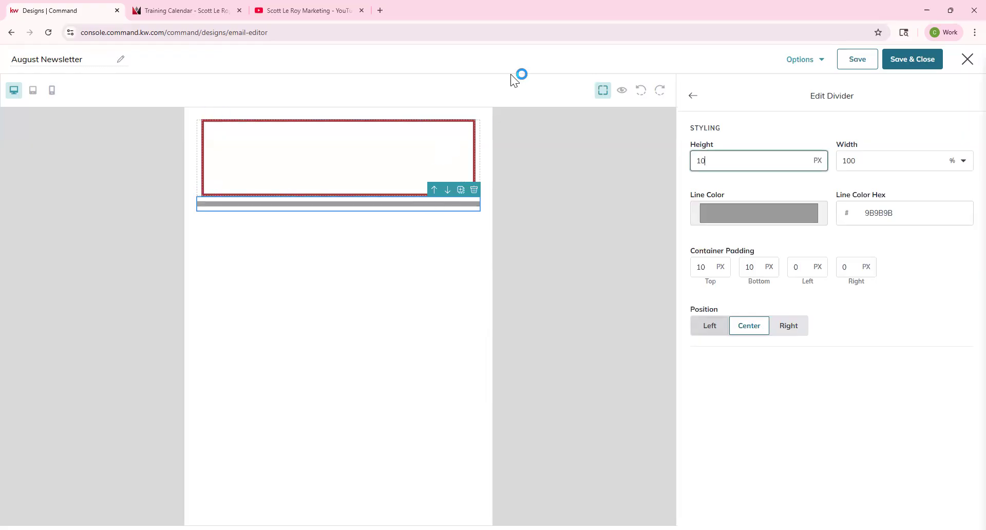
drag(715, 160, 696, 163)
text(5)
click(786, 214)
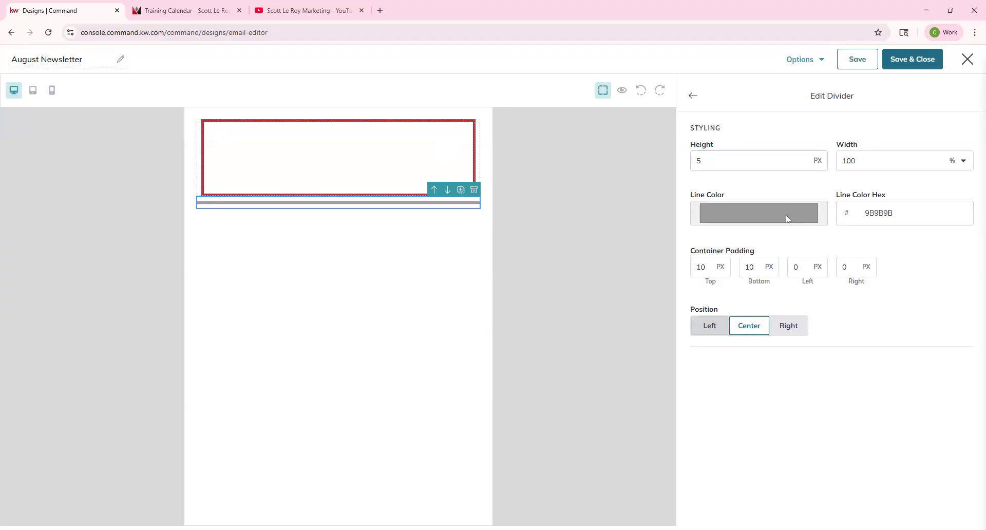
click(701, 309)
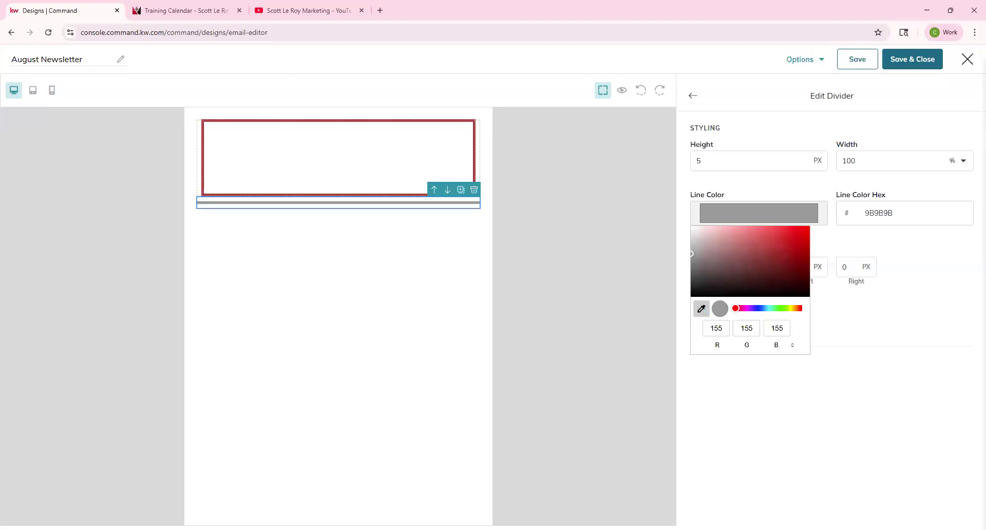
click(473, 154)
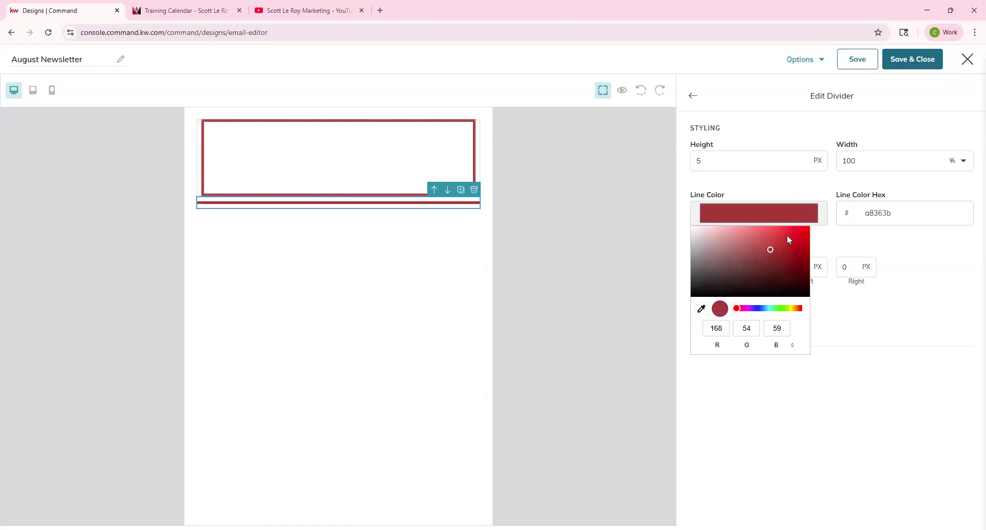
click(821, 405)
Step: Give the divider 50 px padding on every side and position it right
click(711, 266)
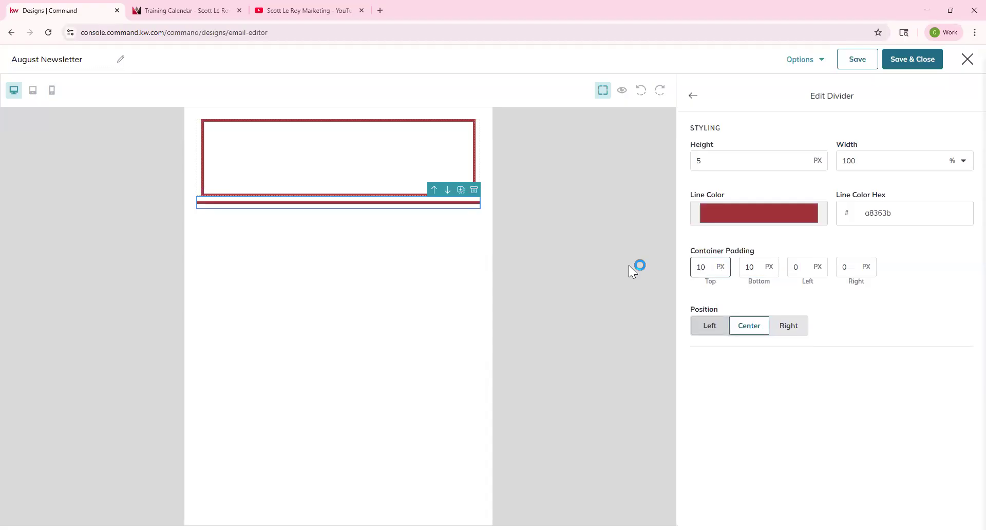
text(50)
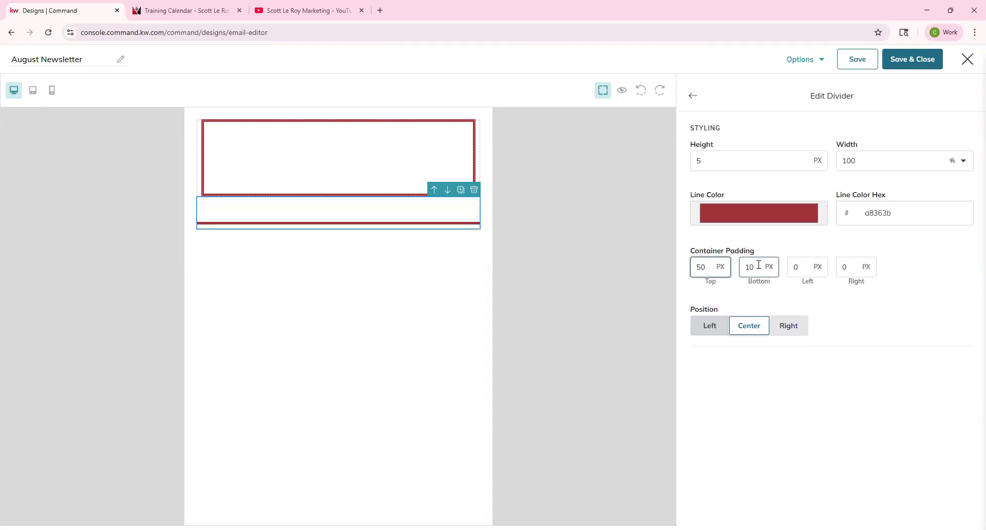
key(Tab)
text(50)
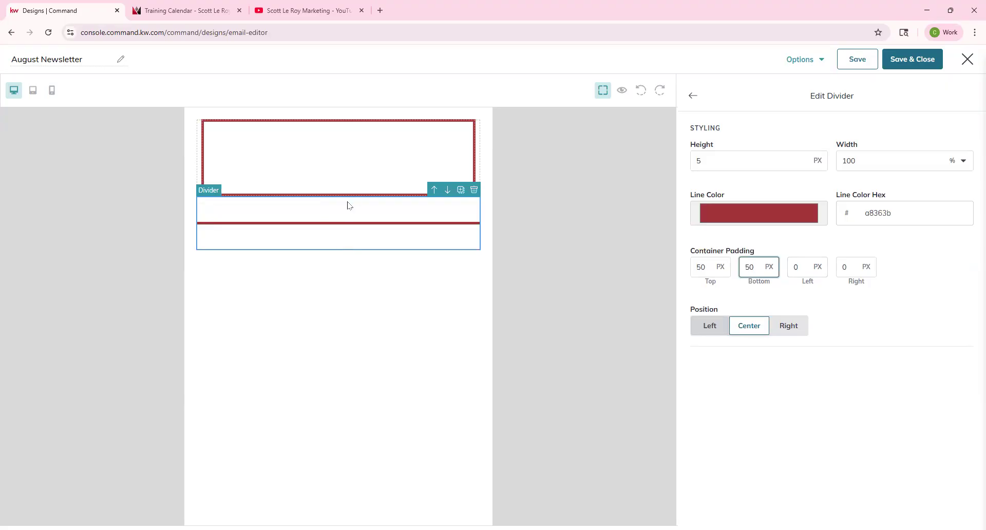
click(793, 275)
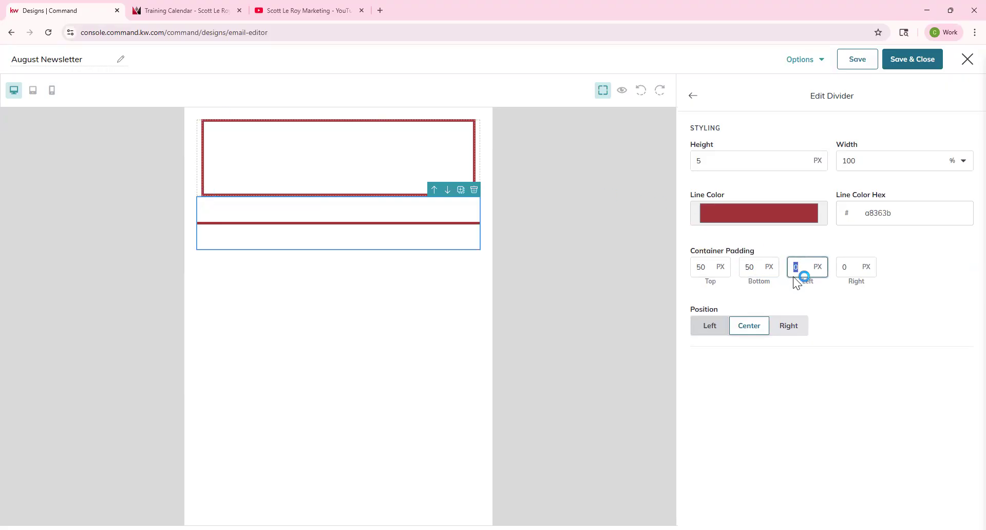
text(50)
click(858, 276)
text(50)
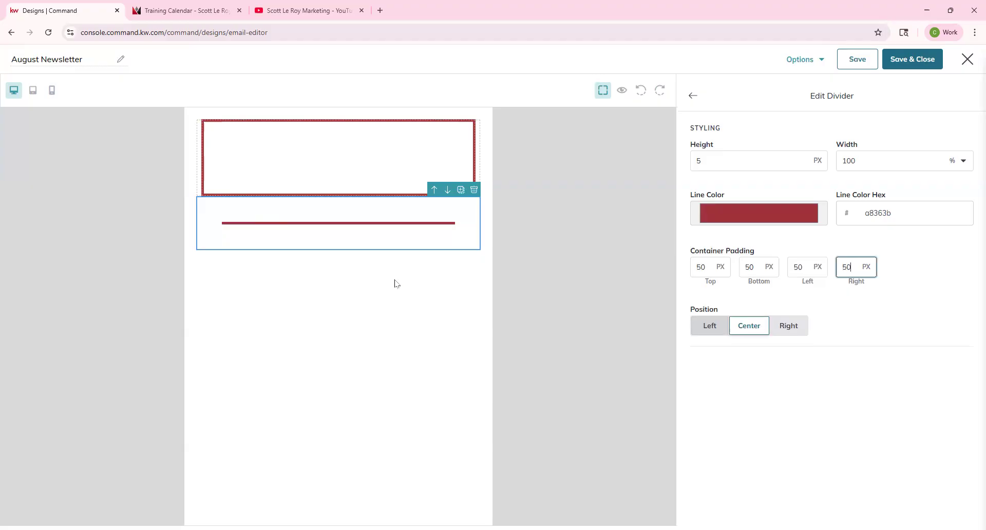
click(711, 326)
click(791, 329)
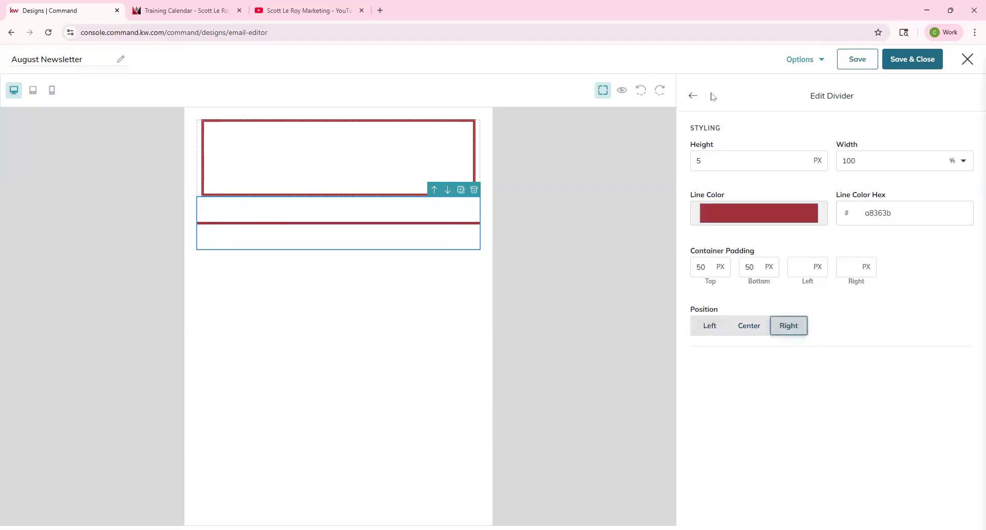
Step: Delete the divider, then add a Legal Header above and a Legal Footer below the red block
click(475, 191)
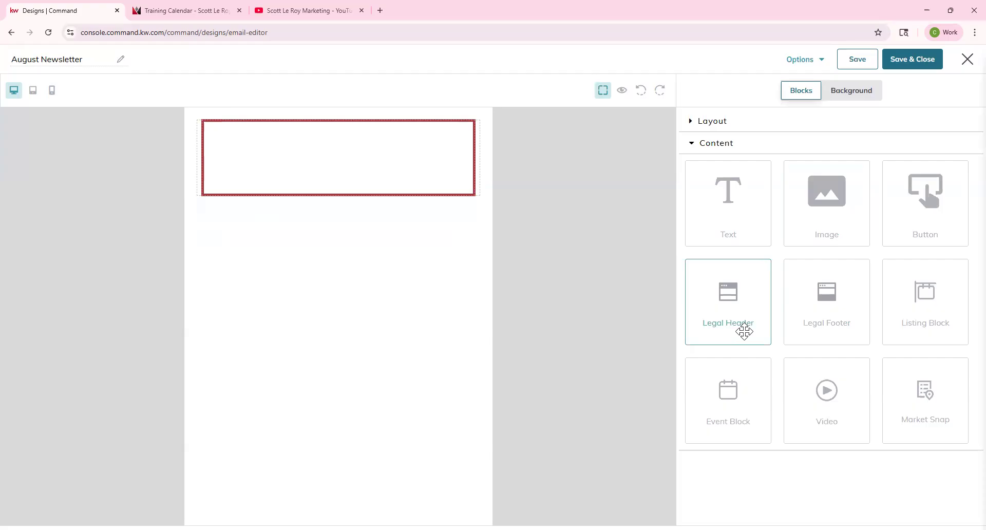
drag(714, 301, 426, 144)
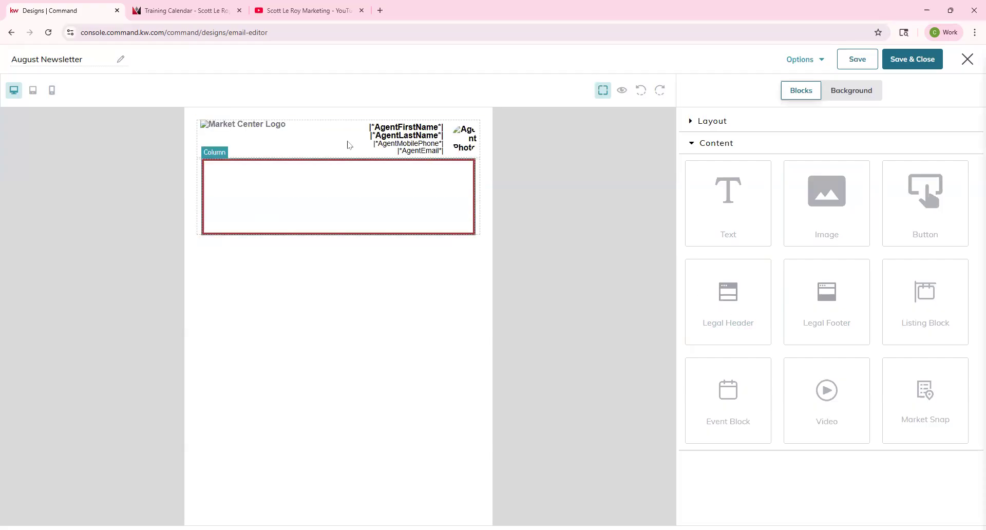
drag(823, 297, 445, 412)
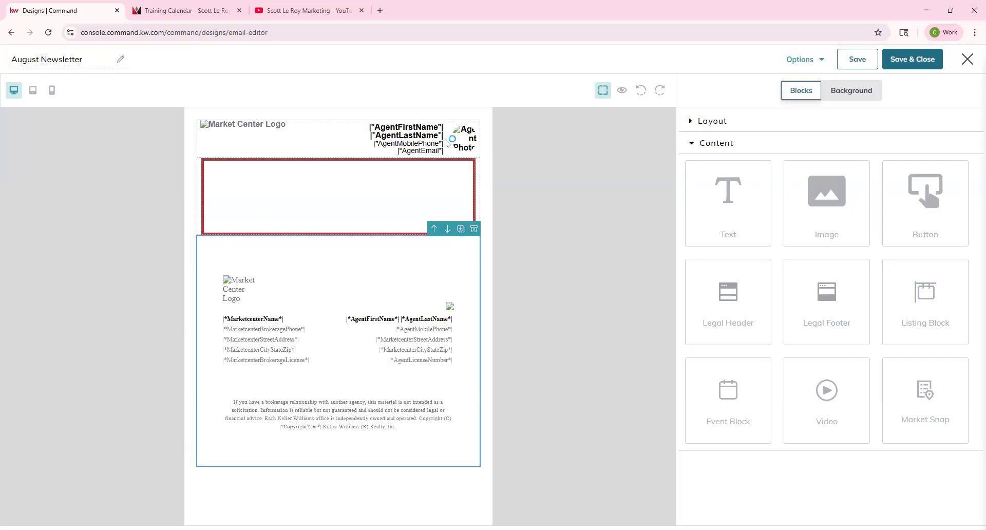
click(380, 146)
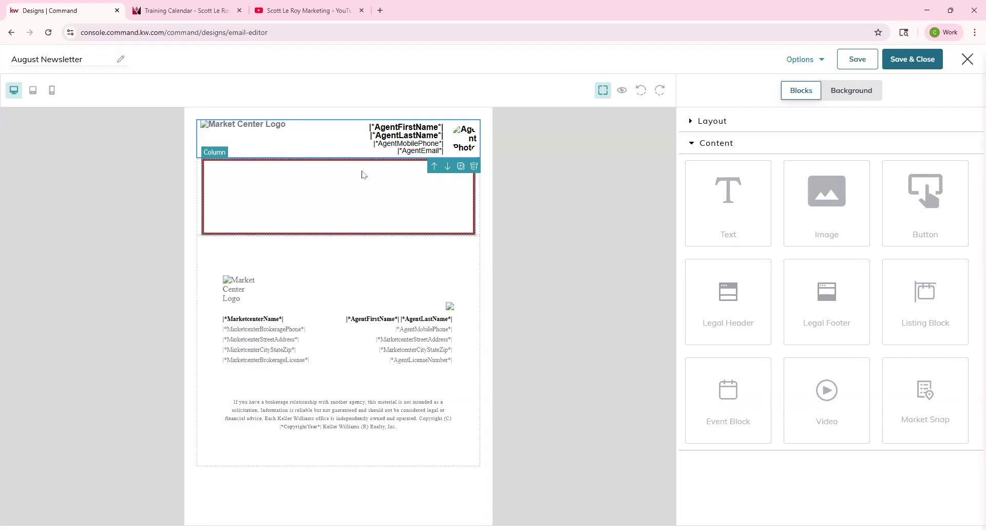
click(622, 91)
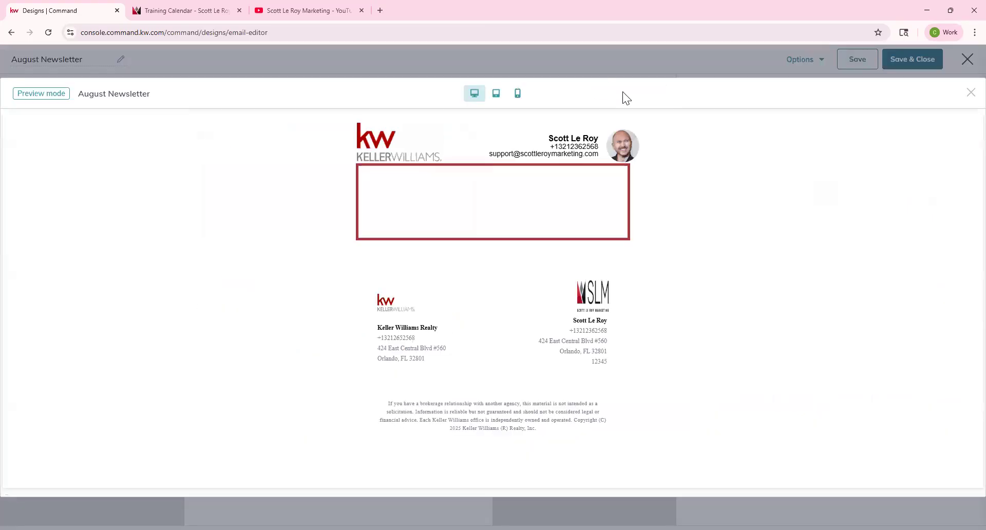
drag(342, 130, 617, 153)
click(718, 162)
click(972, 93)
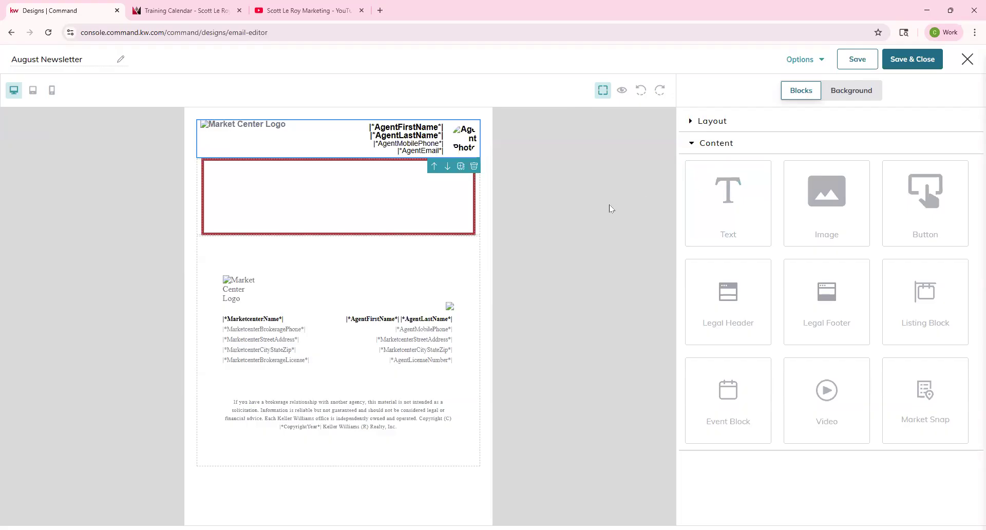
Step: Drop a Text block under the red box and replace its placeholder with 'Hello'
drag(744, 196, 396, 250)
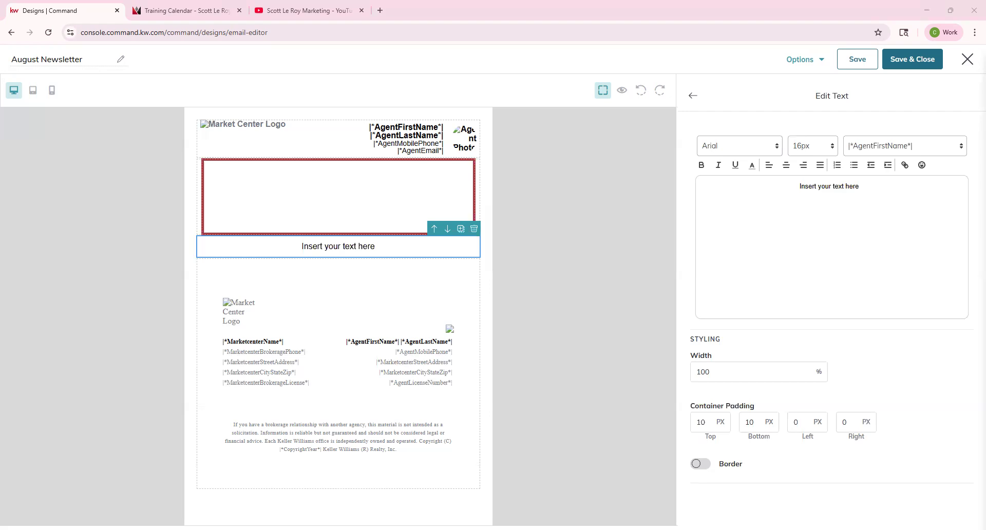
click(377, 175)
click(371, 245)
drag(876, 185, 781, 185)
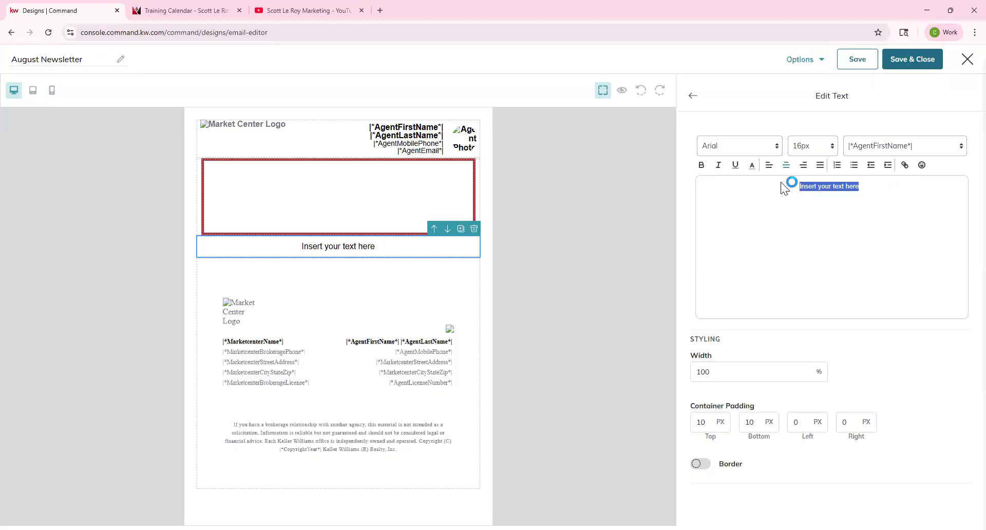
text(Hello)
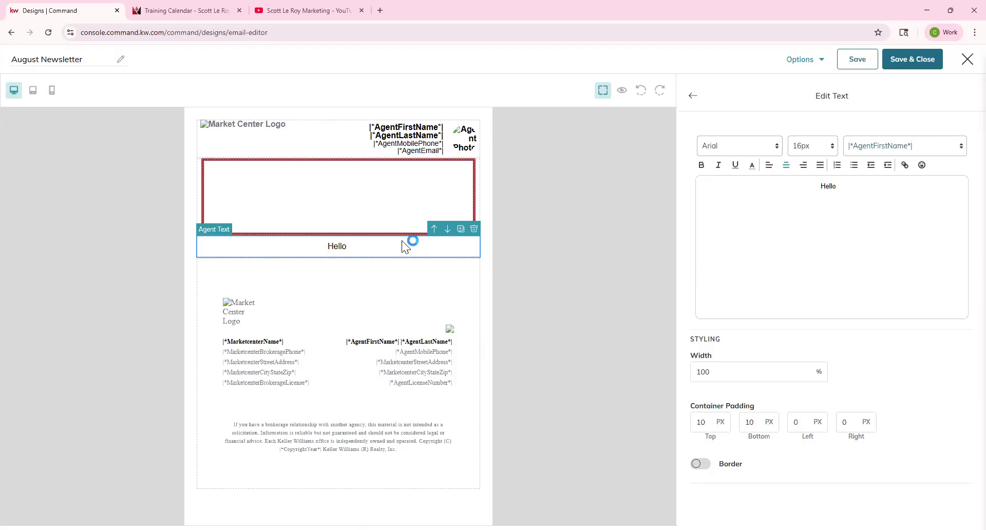
click(905, 139)
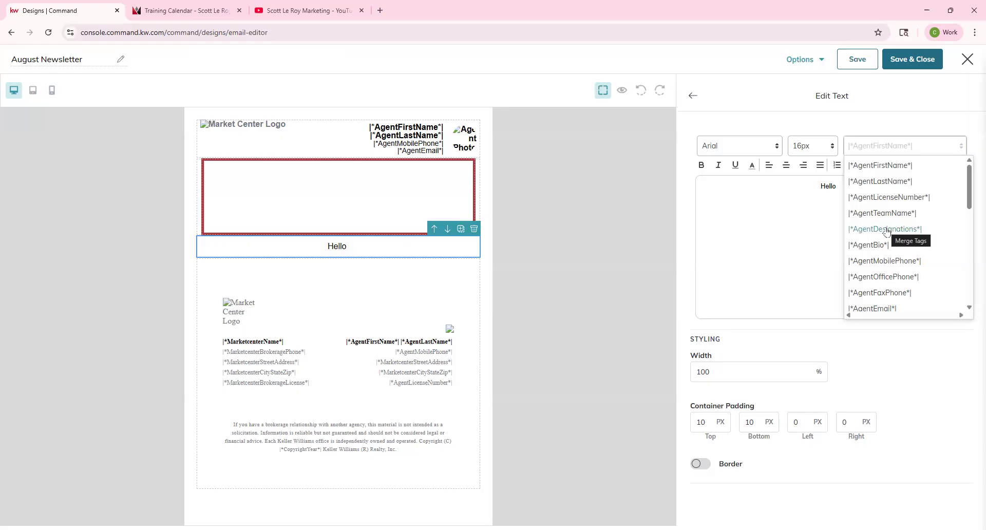
Step: Insert the |*ContactFirstName*| merge tag after Hello, then select the greeting text
scroll(887, 232, down, 2)
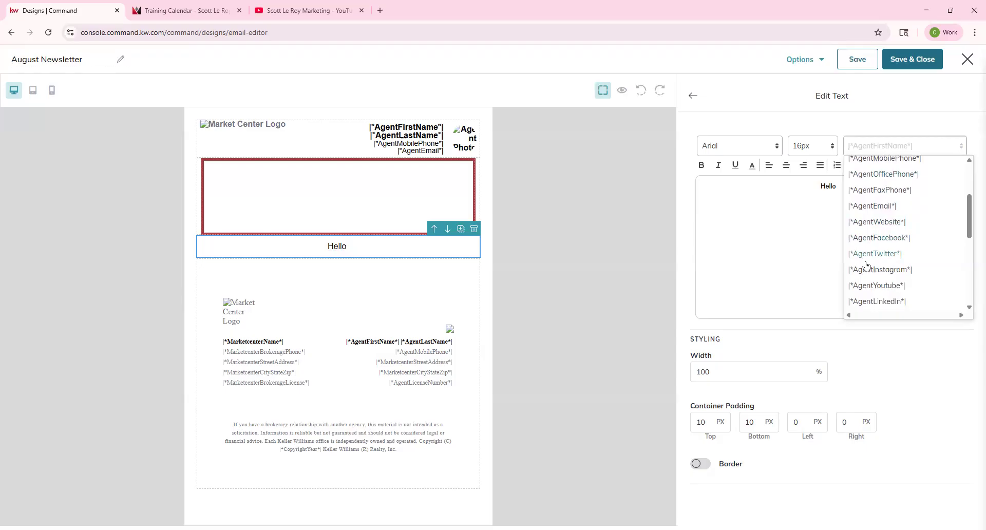
scroll(890, 284, down, 1)
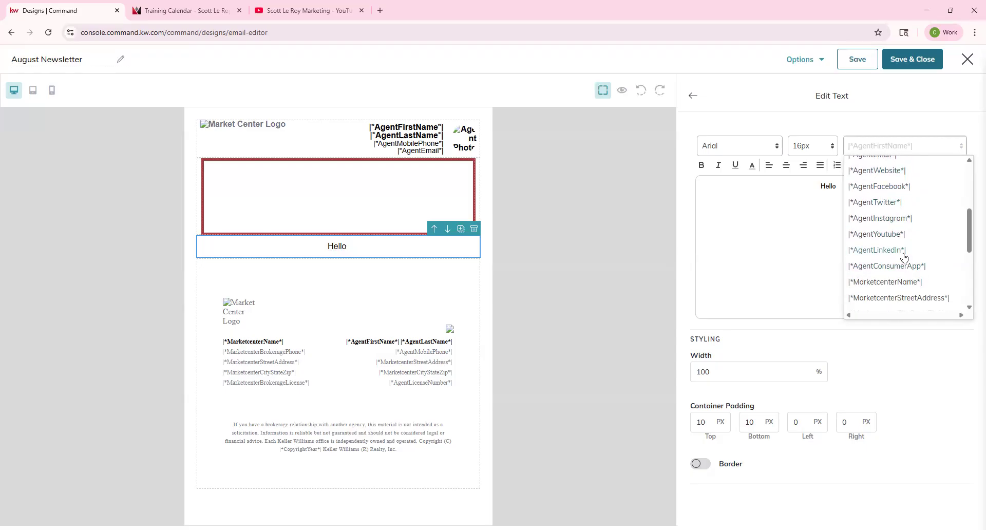
scroll(893, 242, down, 2)
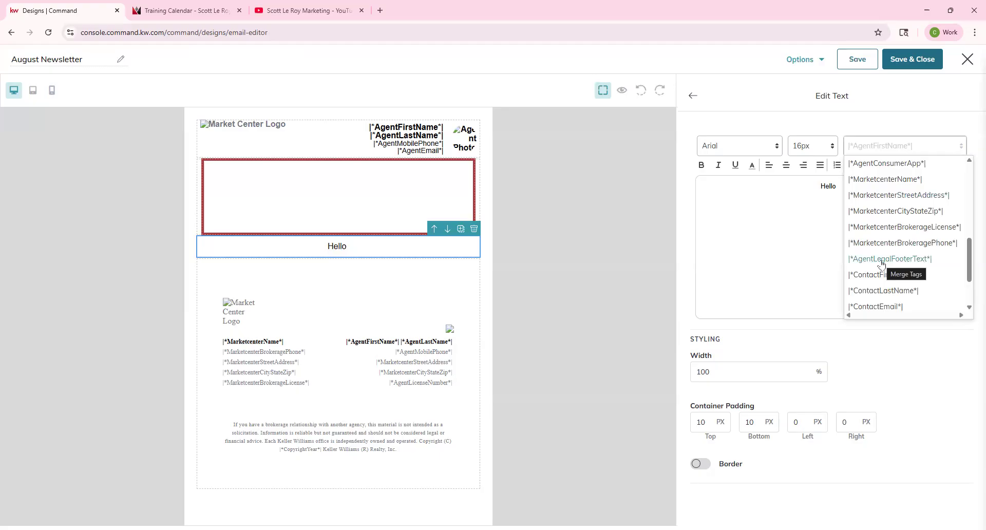
scroll(882, 264, down, 1)
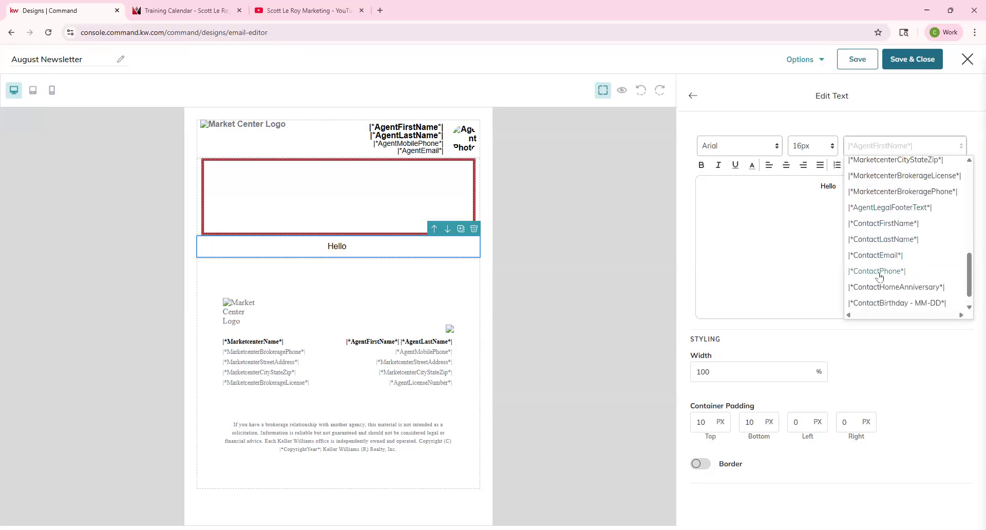
scroll(881, 277, down, 1)
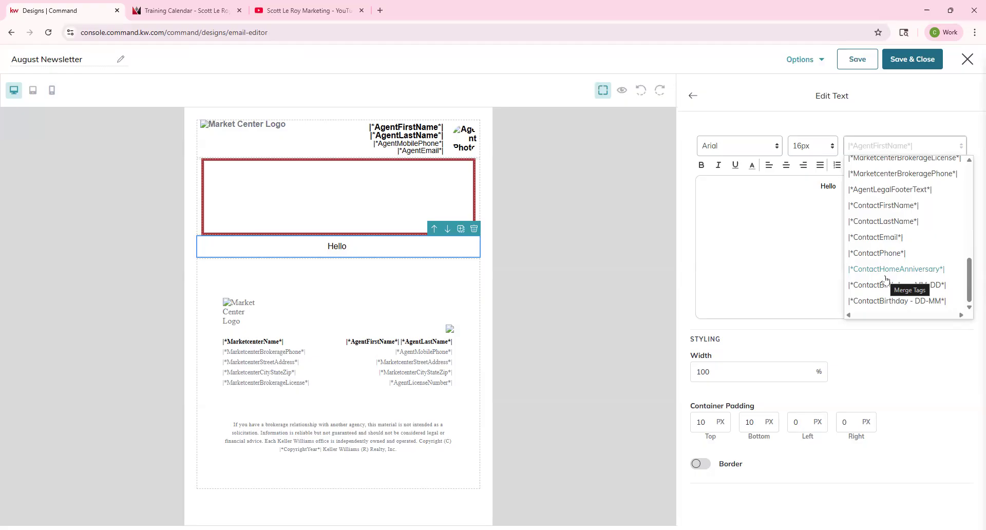
click(901, 205)
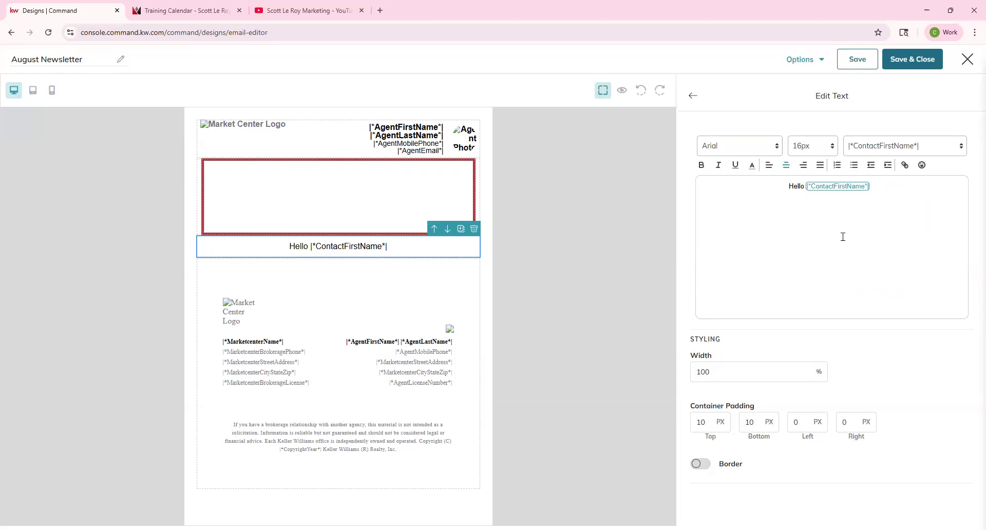
drag(894, 188, 805, 188)
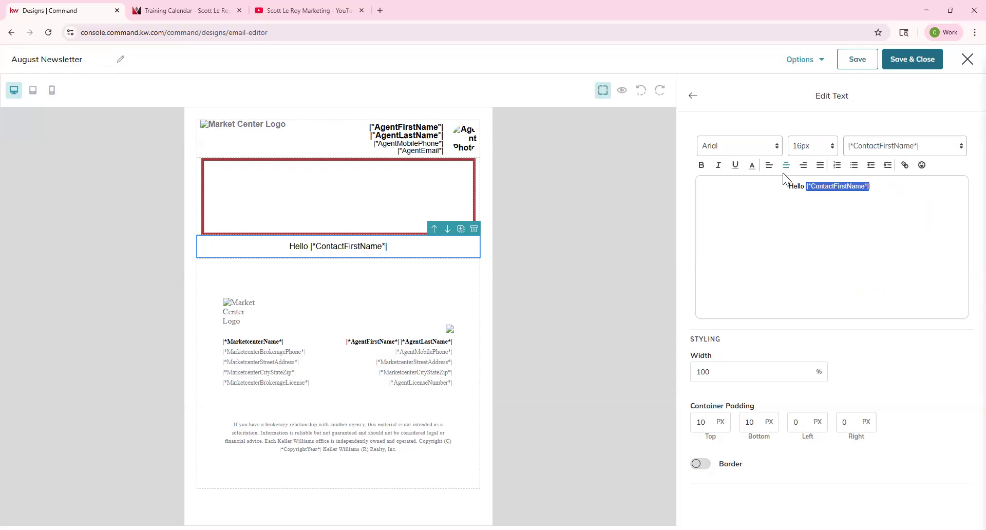
Step: Make the greeting Tahoma at 26px in dark blue, replacing an initial dark red
click(740, 146)
click(717, 228)
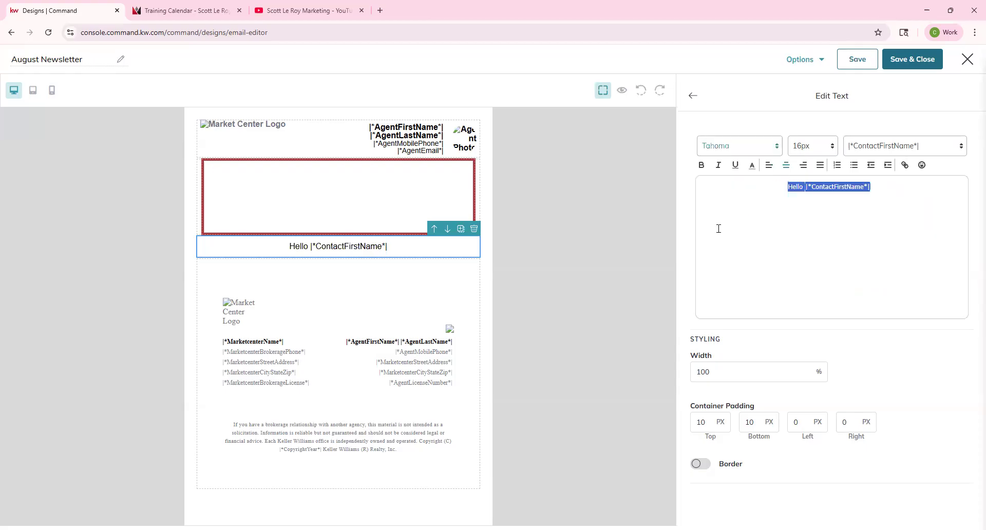
click(809, 146)
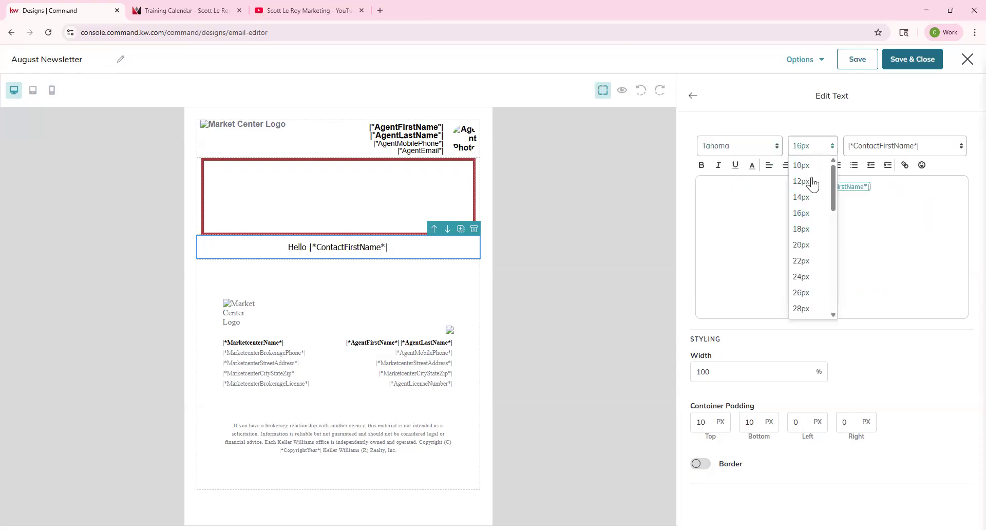
click(806, 295)
click(752, 164)
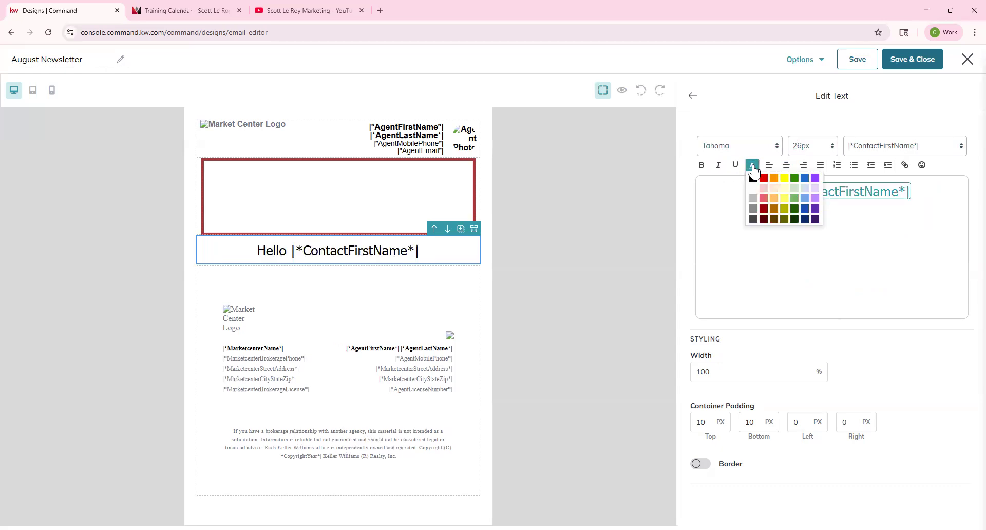
click(764, 208)
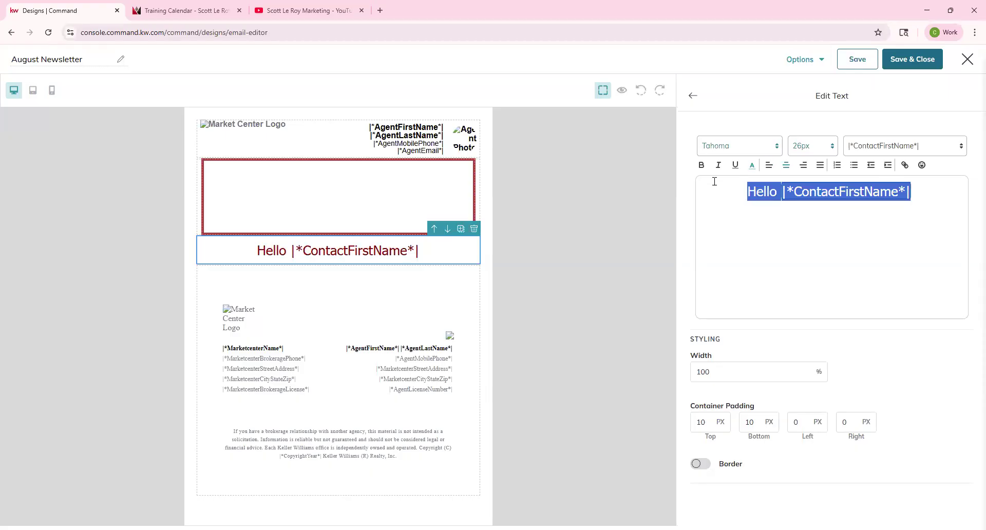
click(753, 168)
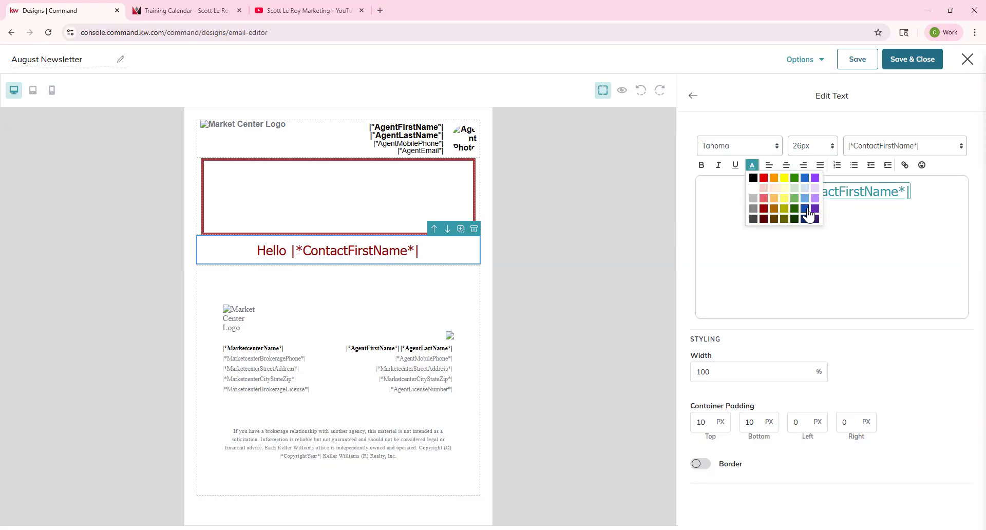
click(806, 209)
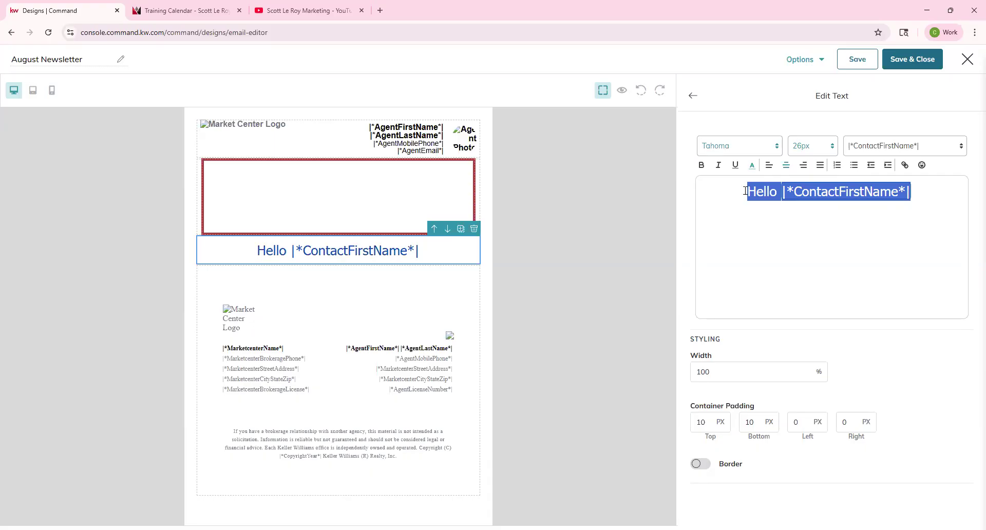
click(958, 191)
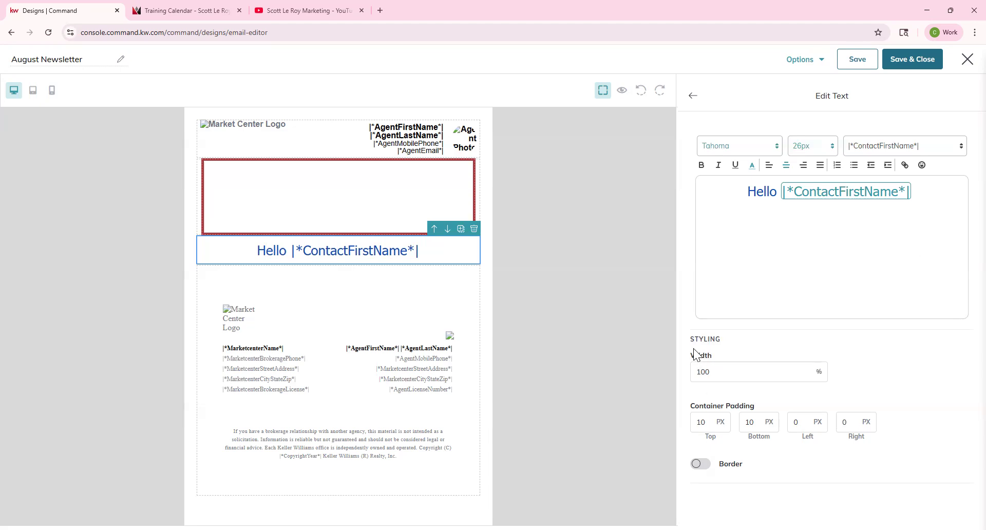
double_click(715, 339)
click(714, 372)
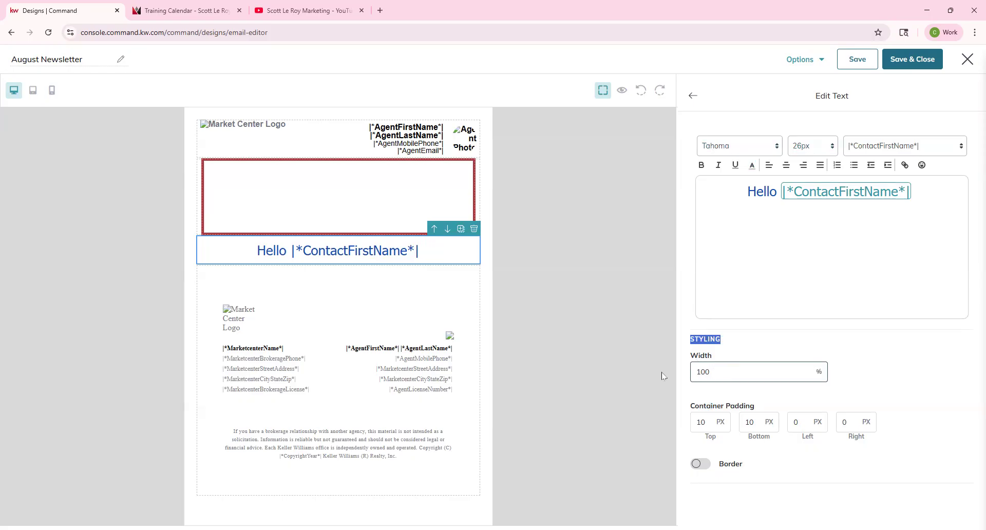
key(BackSpace)
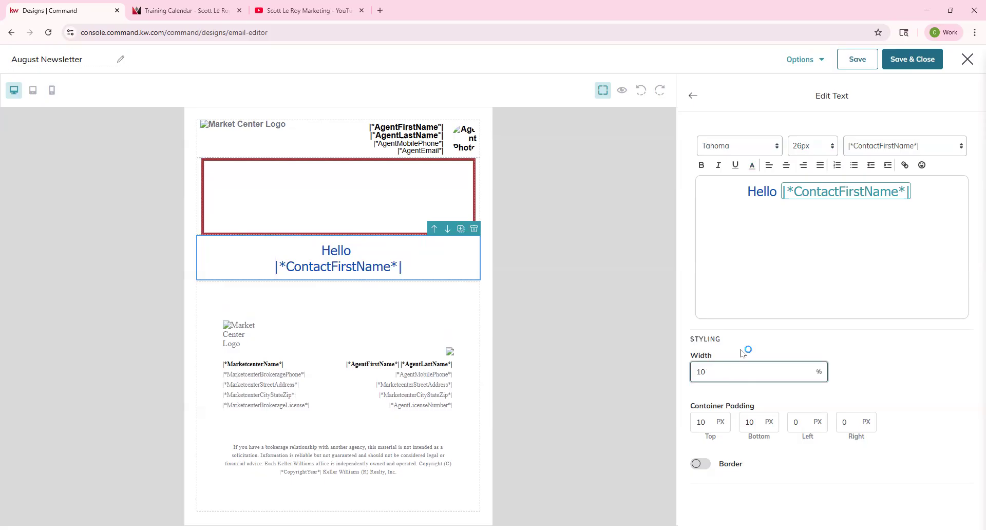
key(BackSpace)
key(BackSpace)
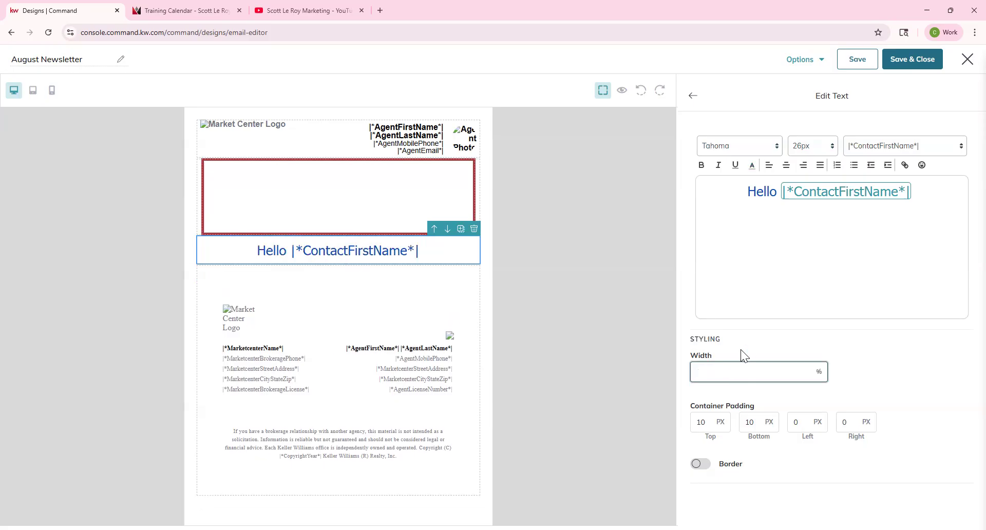
double_click(711, 421)
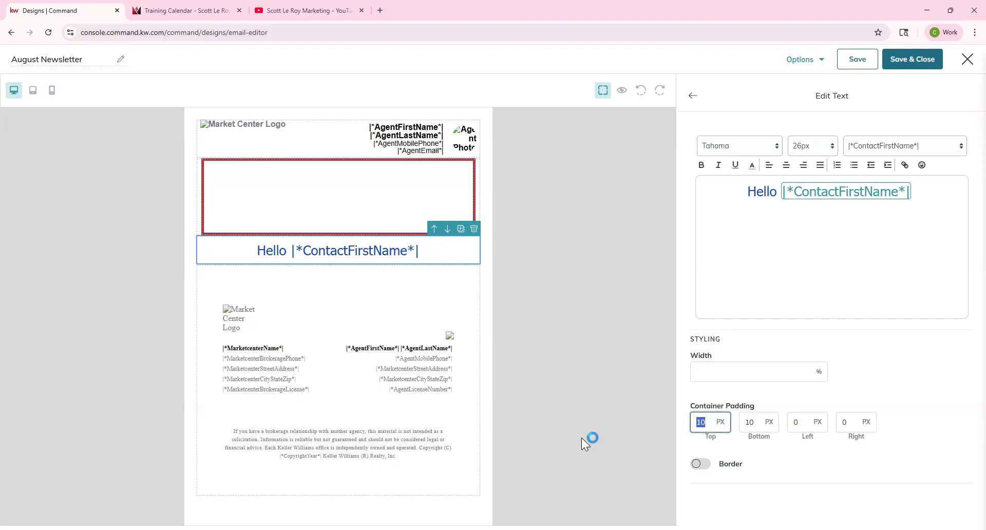
text(50)
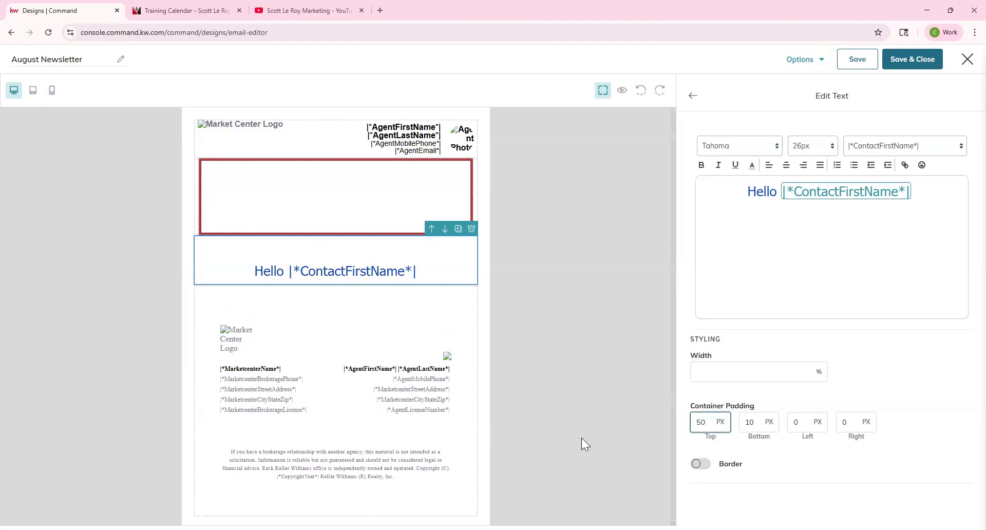
key(ctrl+z)
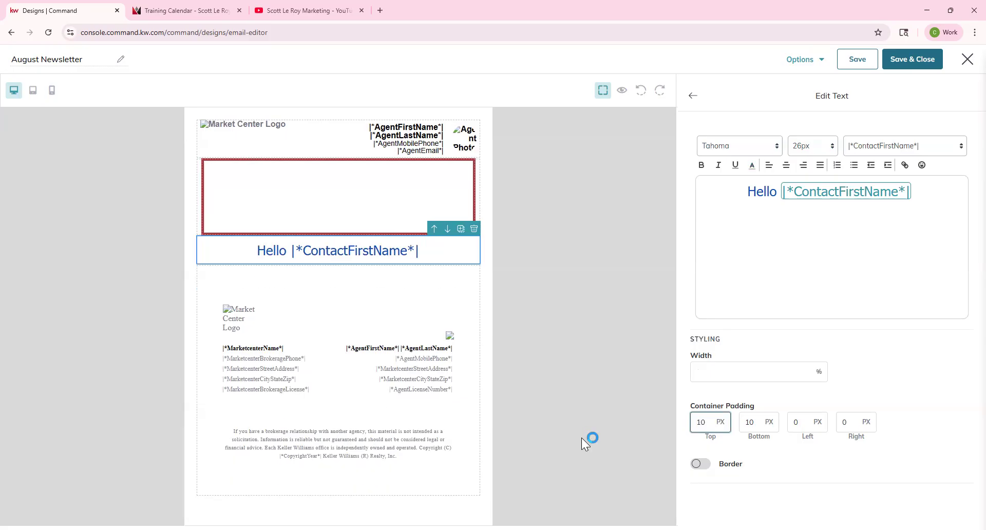
click(699, 469)
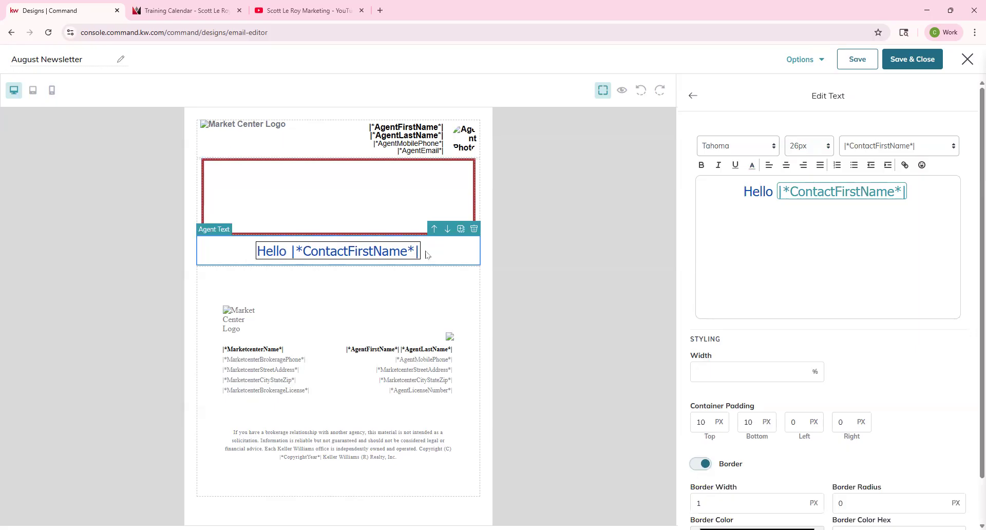
scroll(881, 450, down, 1)
click(708, 454)
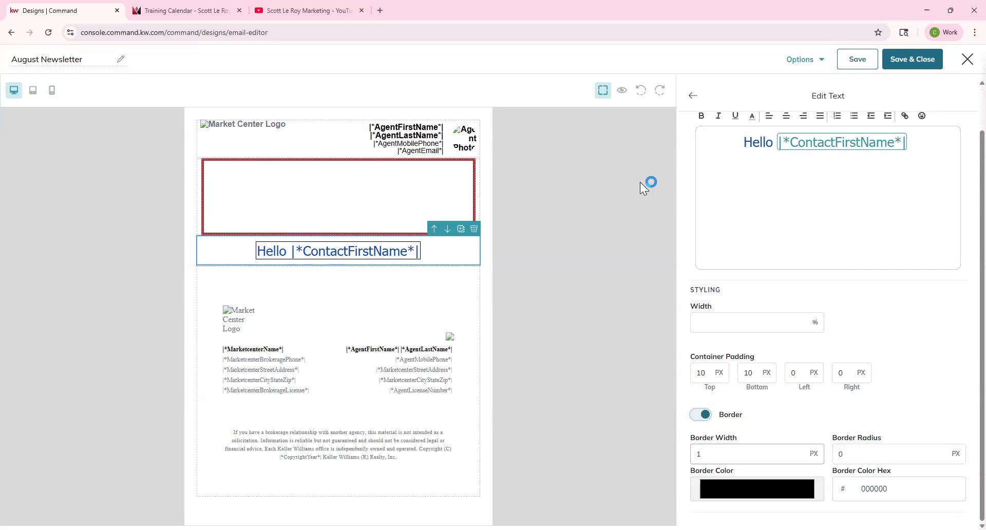
click(840, 454)
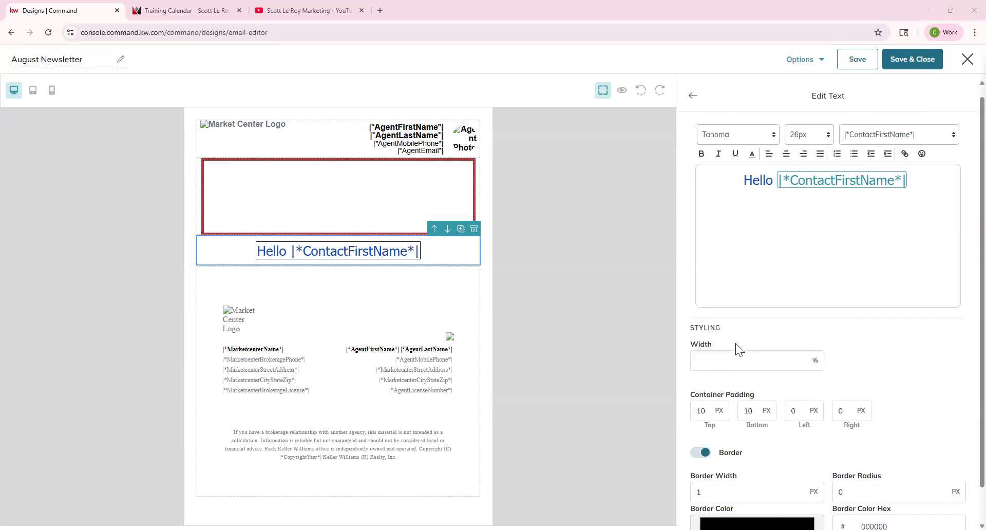
scroll(735, 344, down, 1)
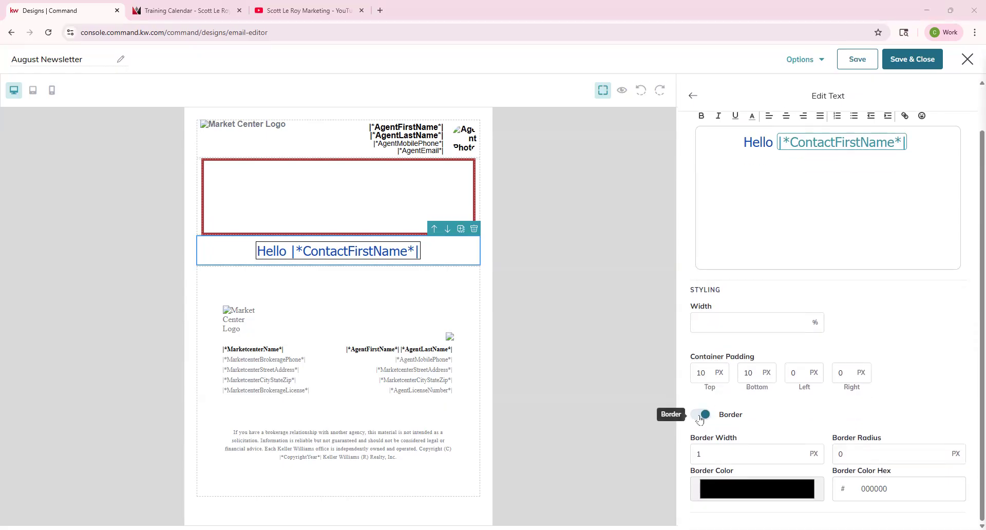
click(696, 407)
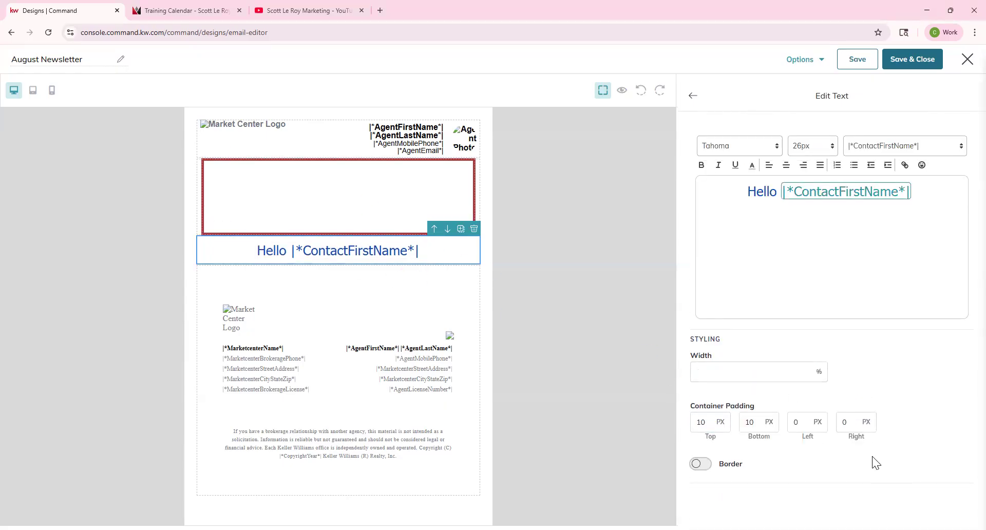
click(690, 97)
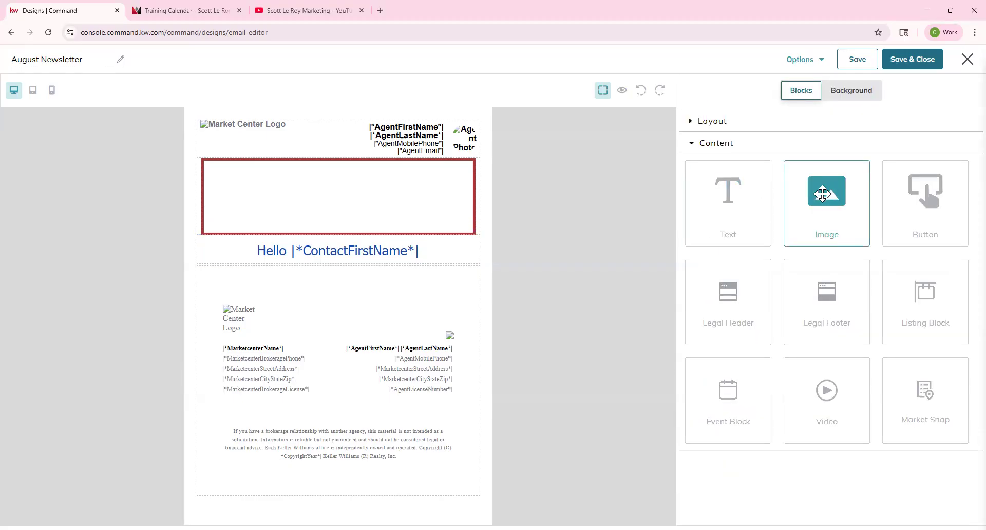
Step: Add an image block to the red-bordered header and insert the uploaded August Newsletter banner
drag(822, 194, 370, 202)
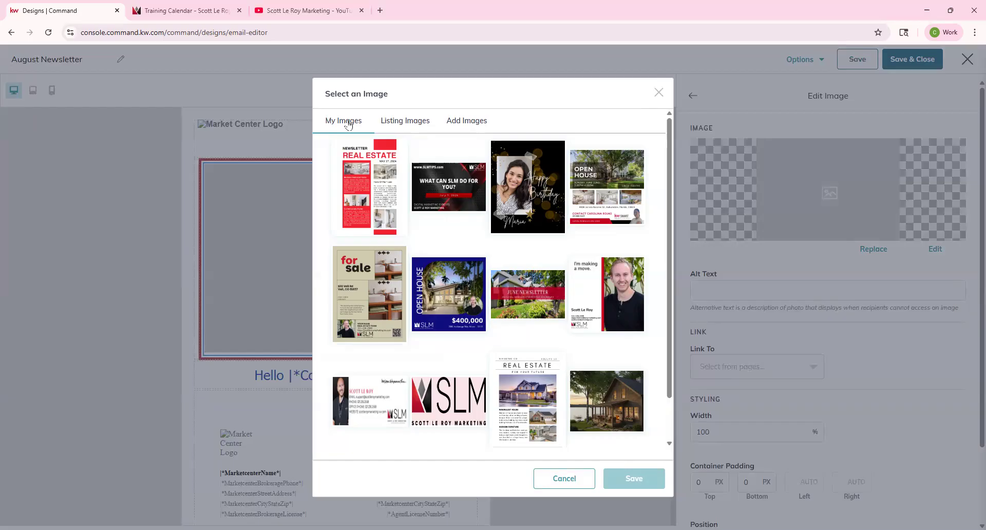
click(465, 122)
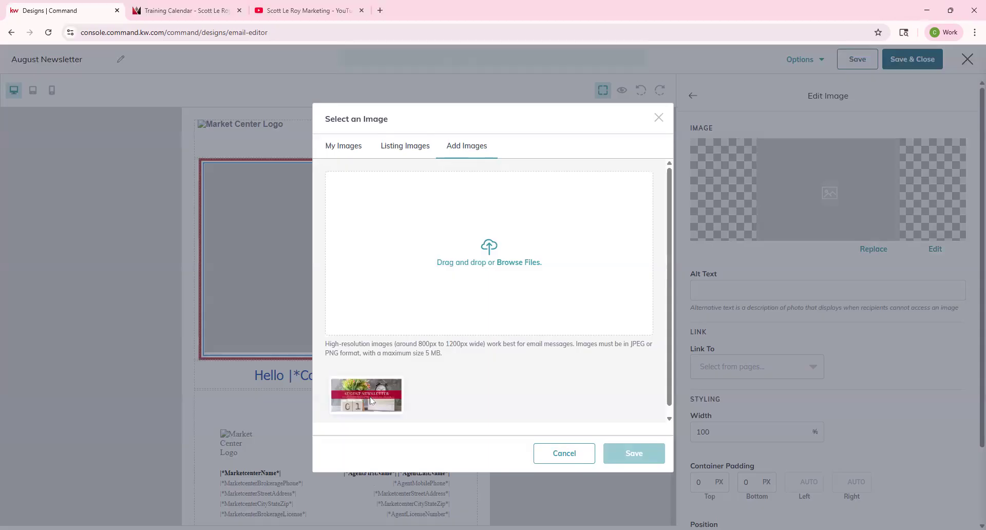
click(371, 400)
click(639, 454)
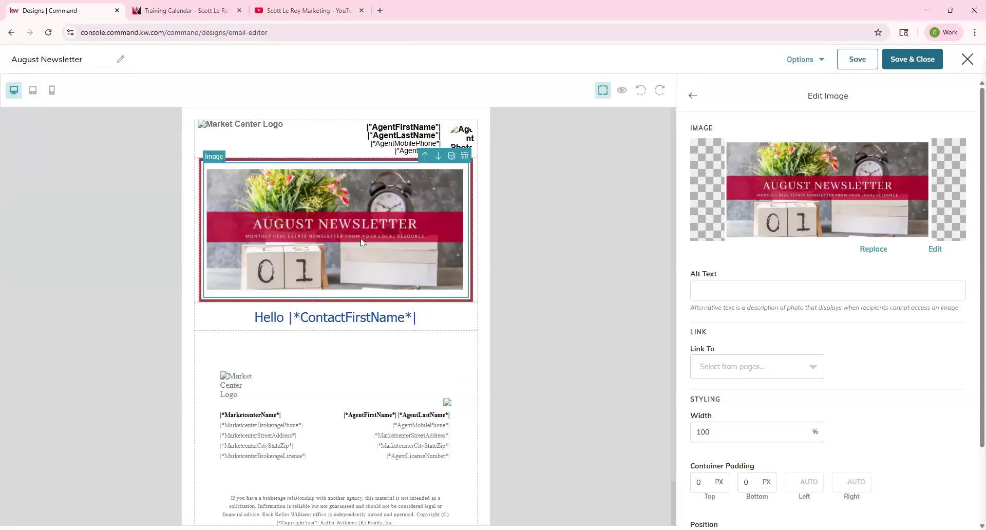
Step: Sample the banner's crimson, 9f002f, as the border colour of the banner's column
click(475, 248)
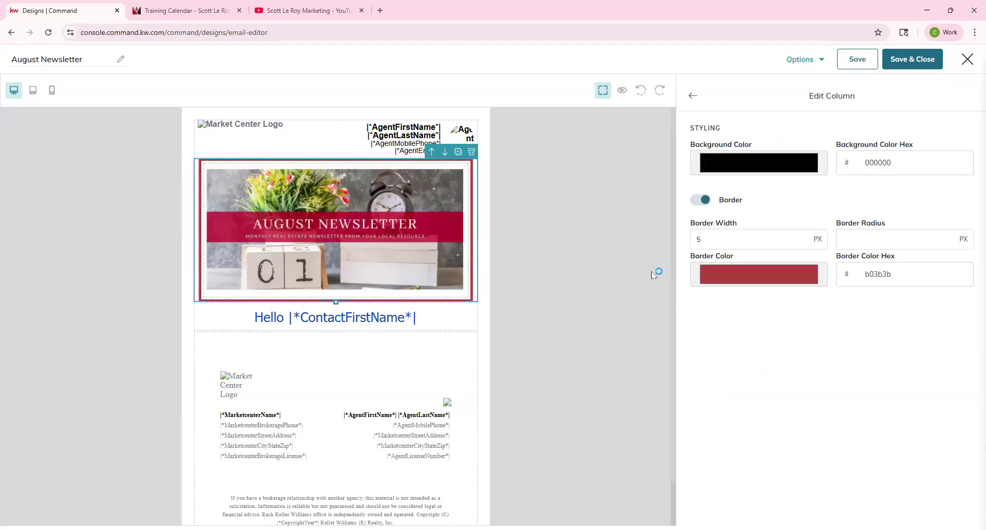
click(726, 276)
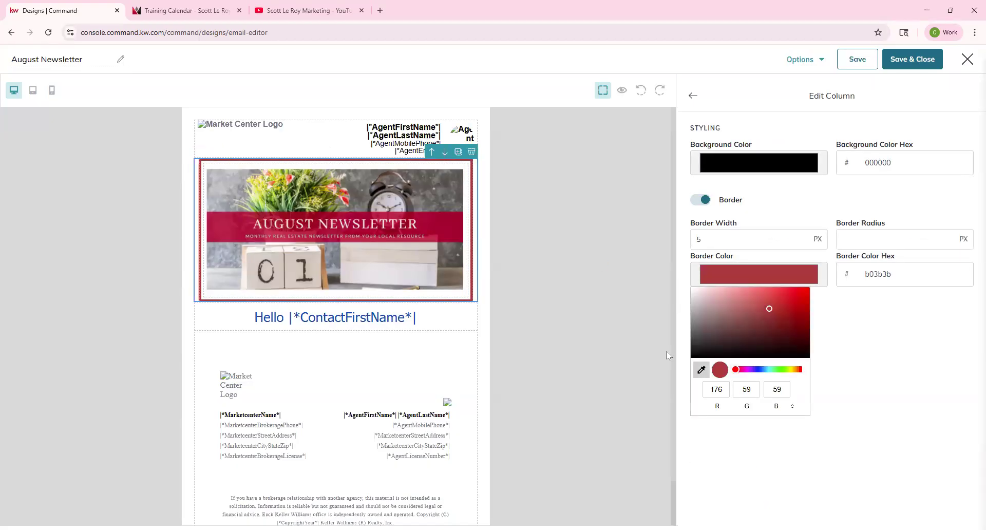
click(445, 223)
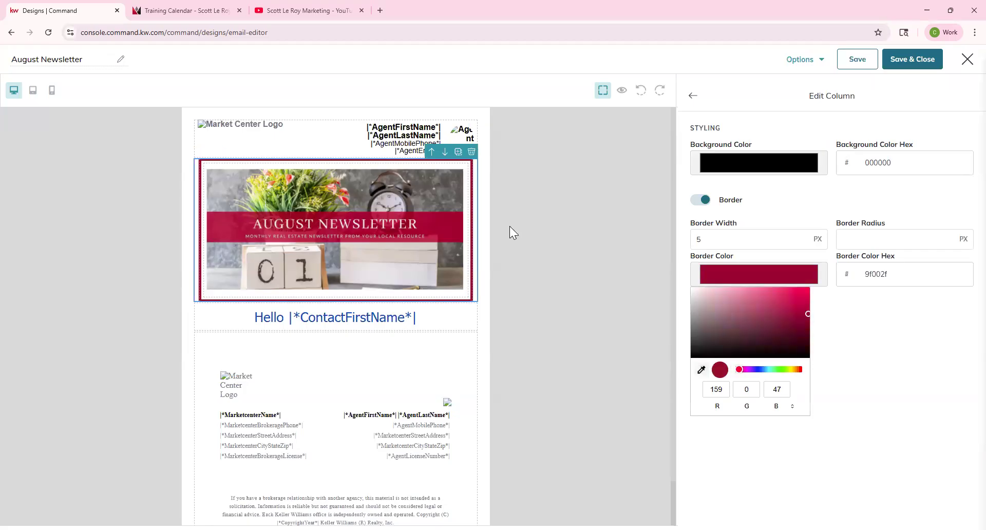
click(693, 95)
click(693, 96)
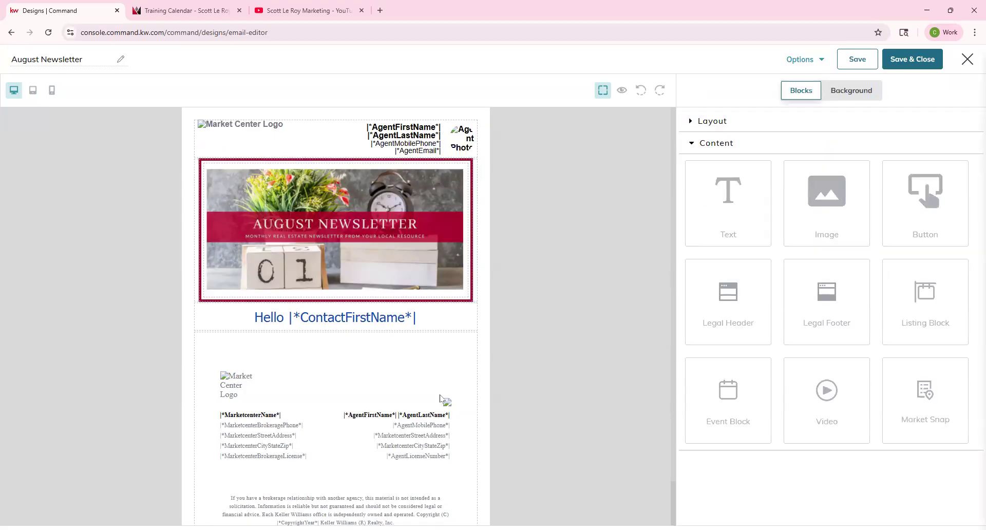
Step: Check the banner image's replacement and link options, leaving both unchanged
click(401, 264)
click(880, 250)
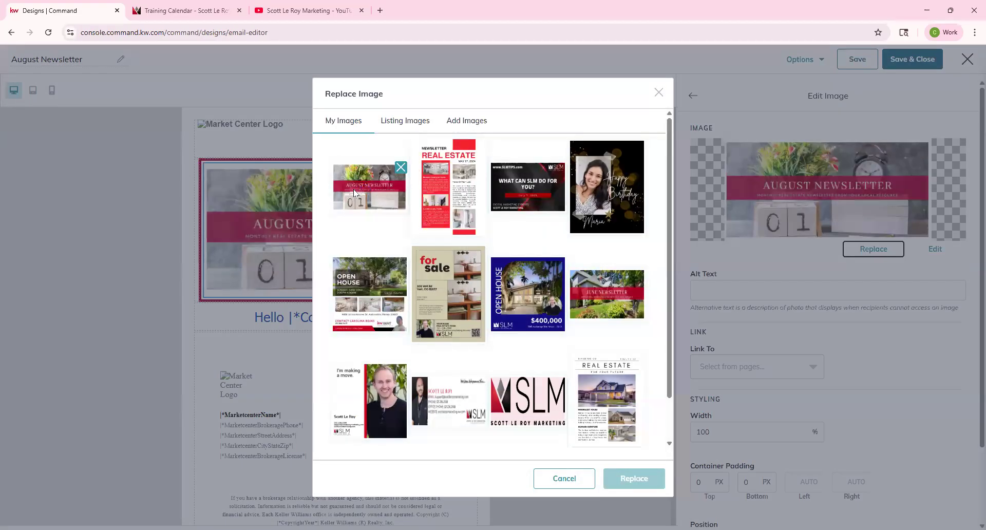
click(659, 93)
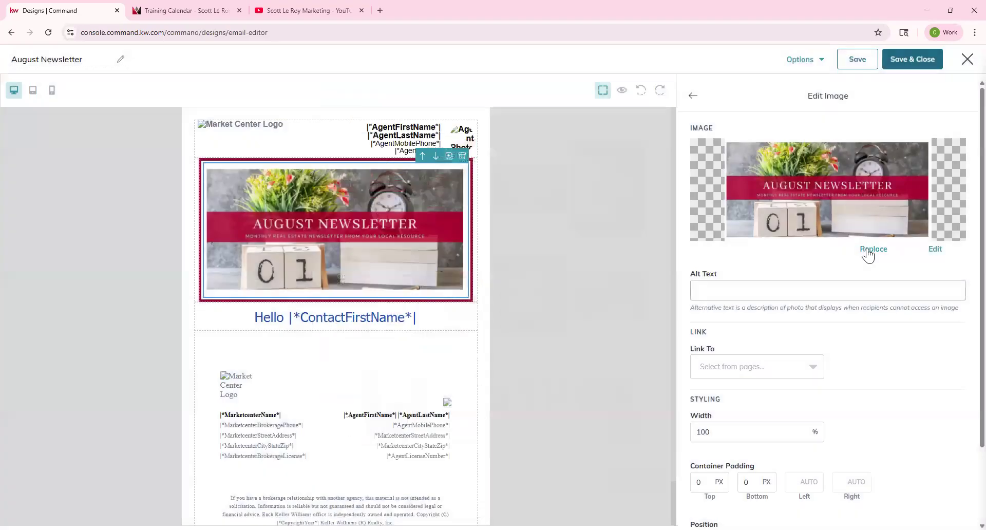
click(708, 374)
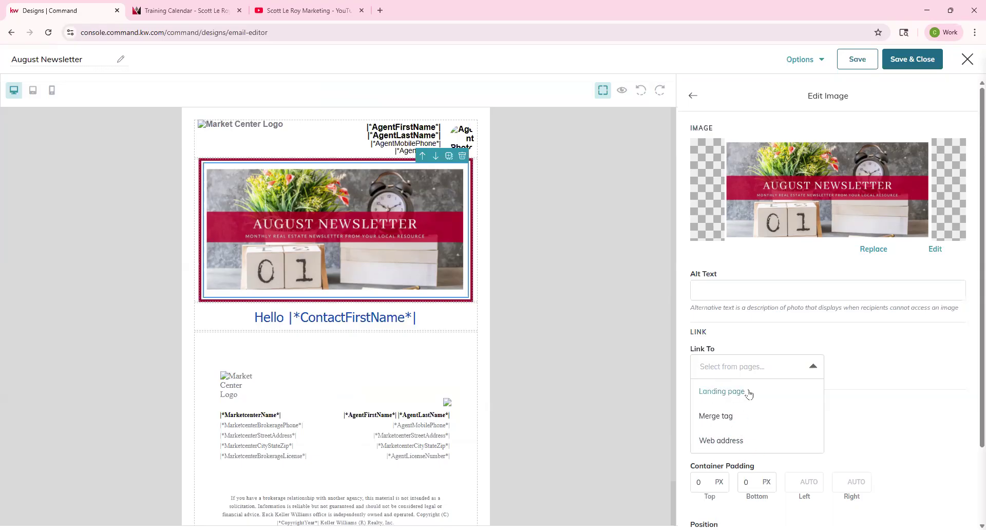
click(913, 367)
Step: Try a 50% width for the header image, then clear the value
scroll(864, 403, down, 2)
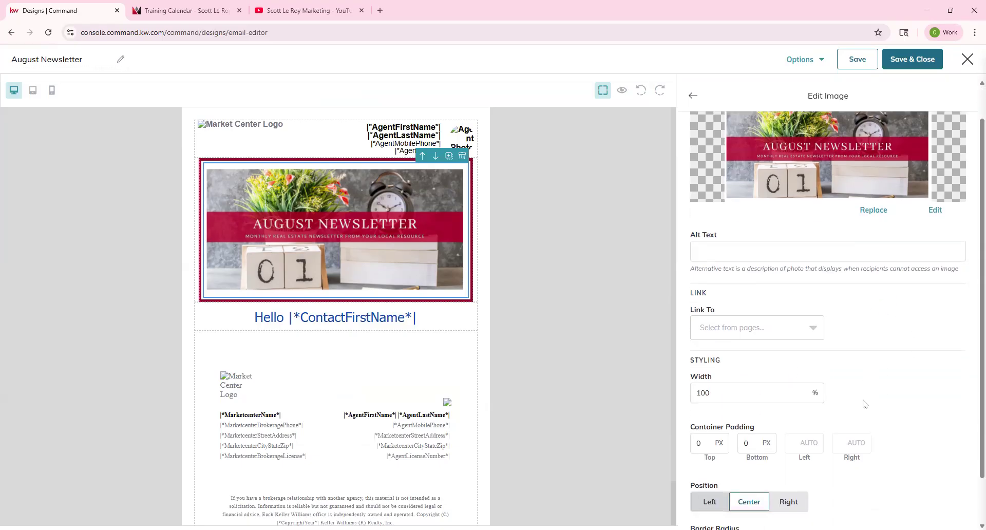
click(741, 341)
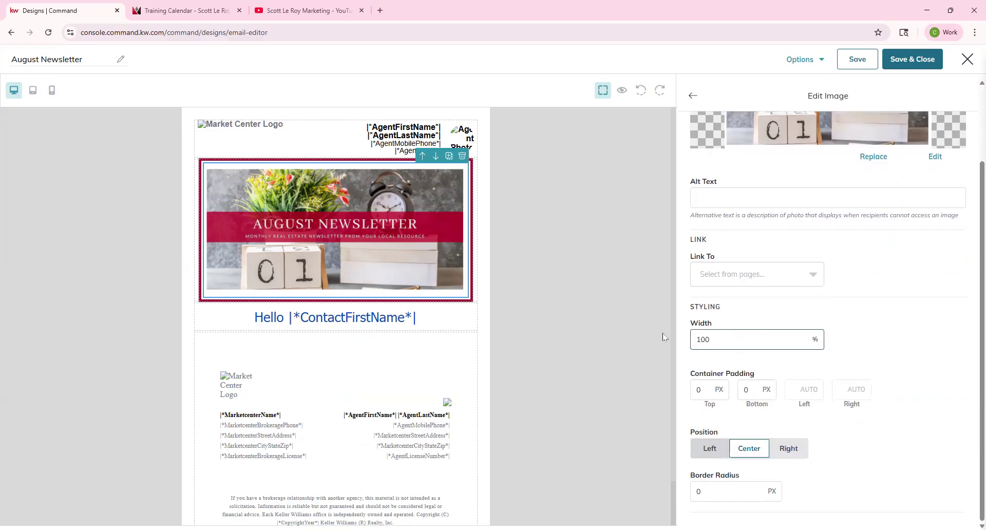
key(BackSpace)
key(BackSpace)
key(BackSpace)
text(50)
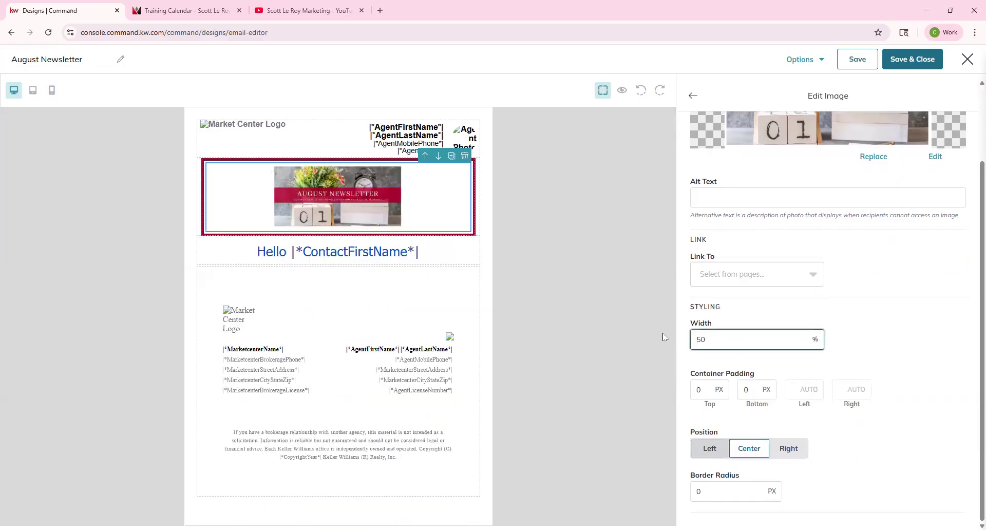
key(BackSpace)
key(BackSpace)
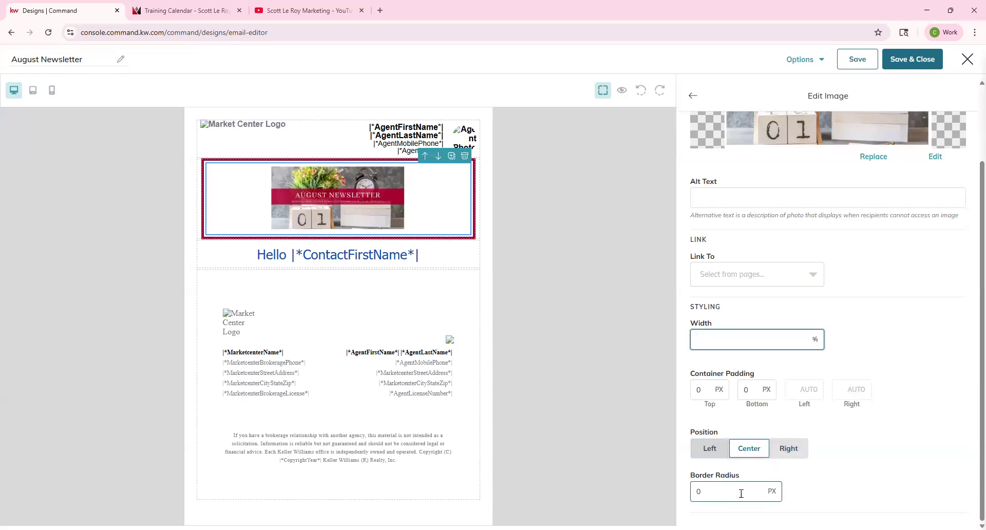
click(694, 97)
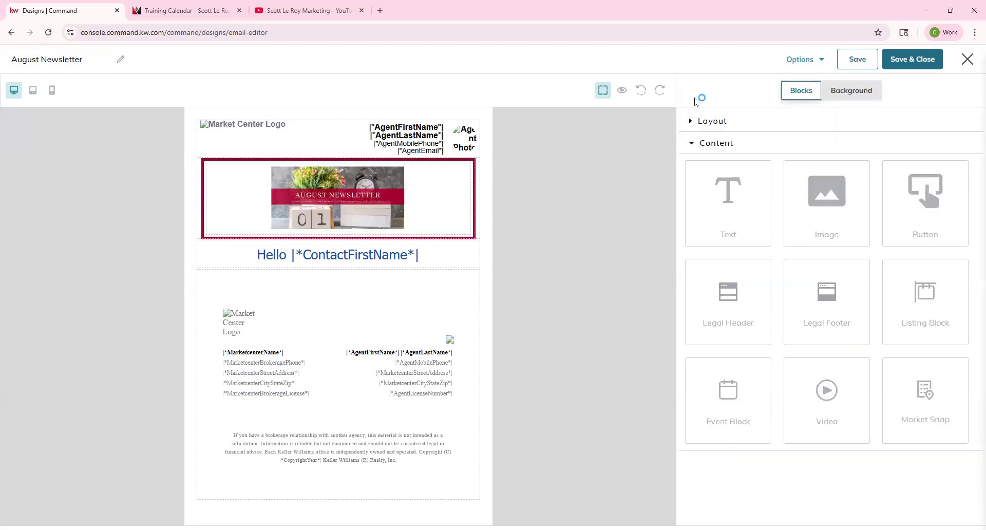
Step: Reopen the header image settings and set its width to 100
click(377, 209)
scroll(708, 415, down, 1)
scroll(714, 424, down, 2)
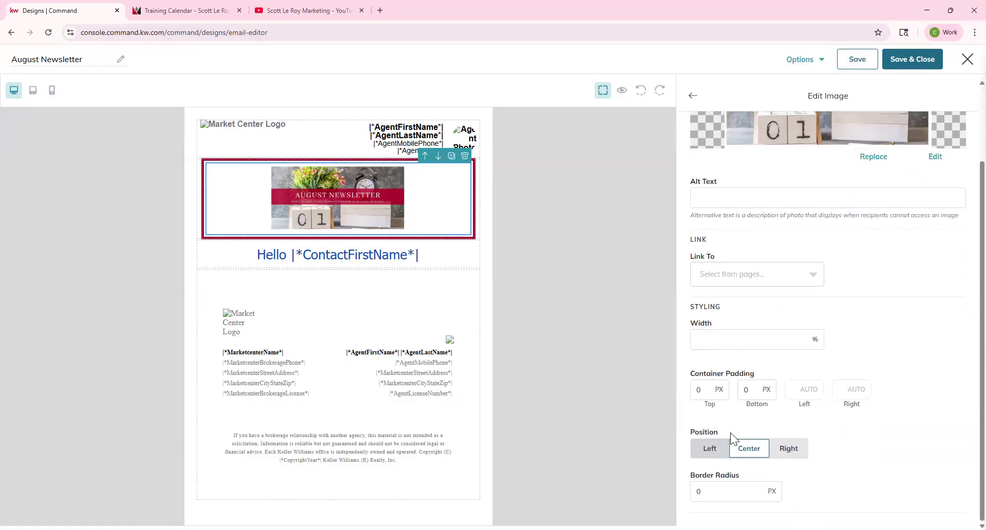
scroll(730, 411, up, 3)
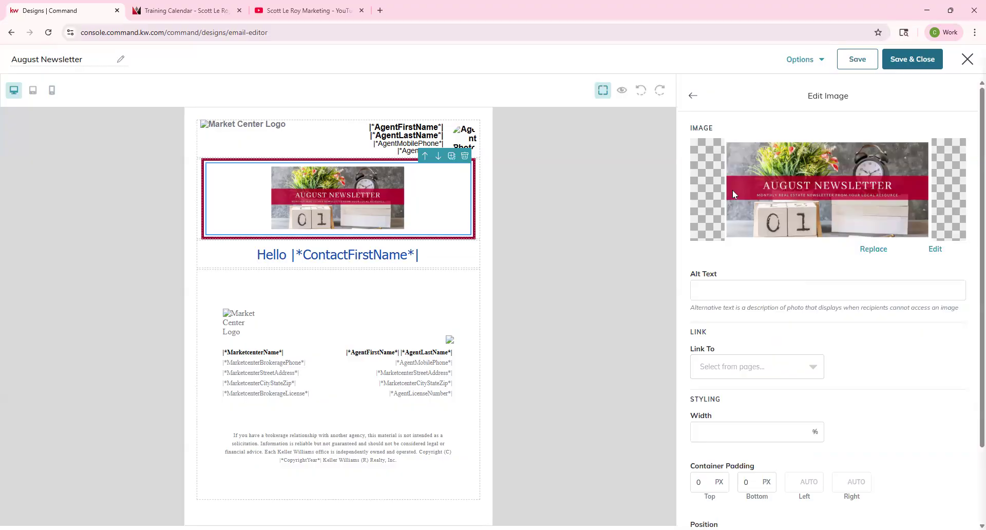
click(692, 97)
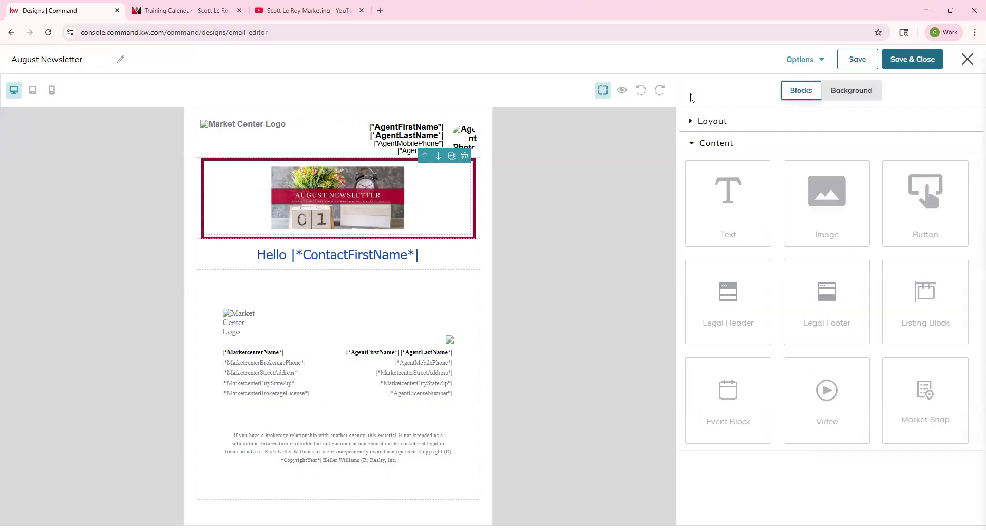
click(404, 188)
scroll(810, 321, down, 2)
click(714, 344)
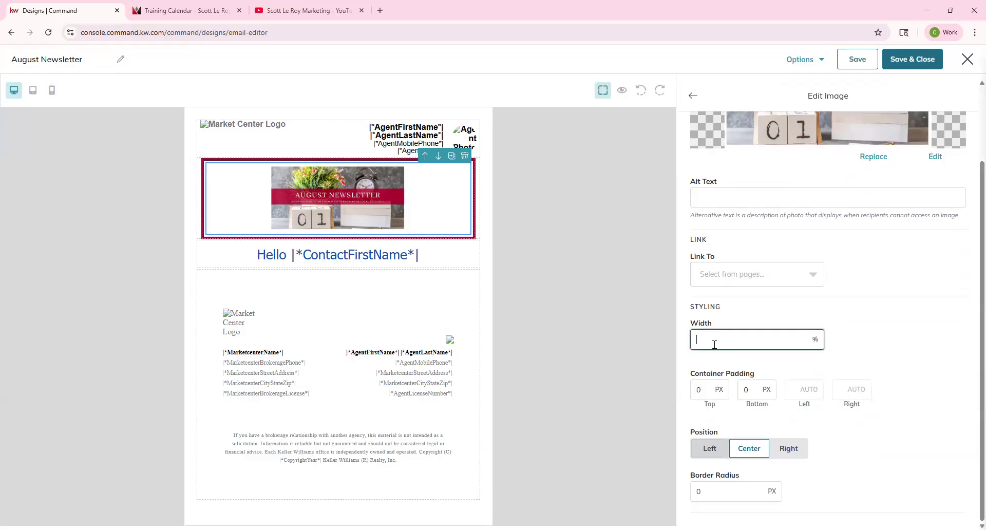
text(100)
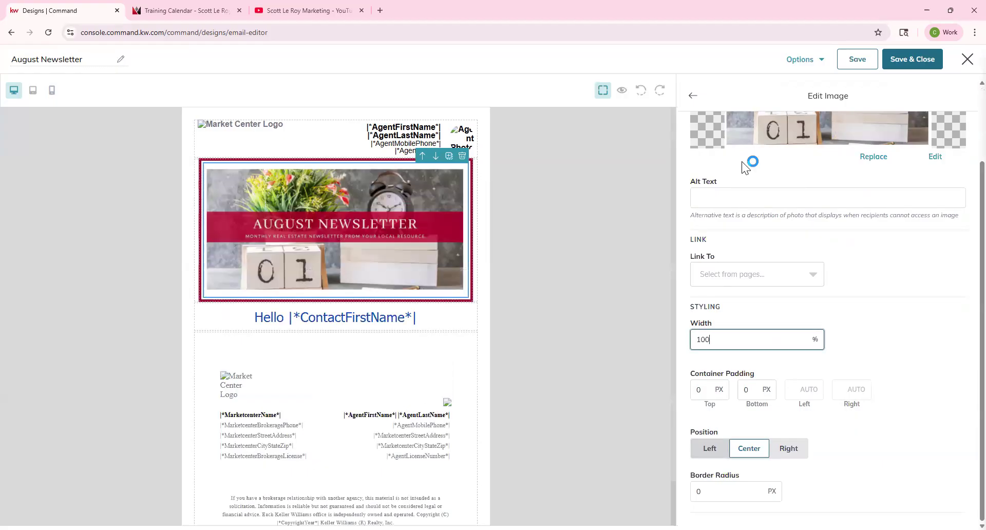
click(692, 95)
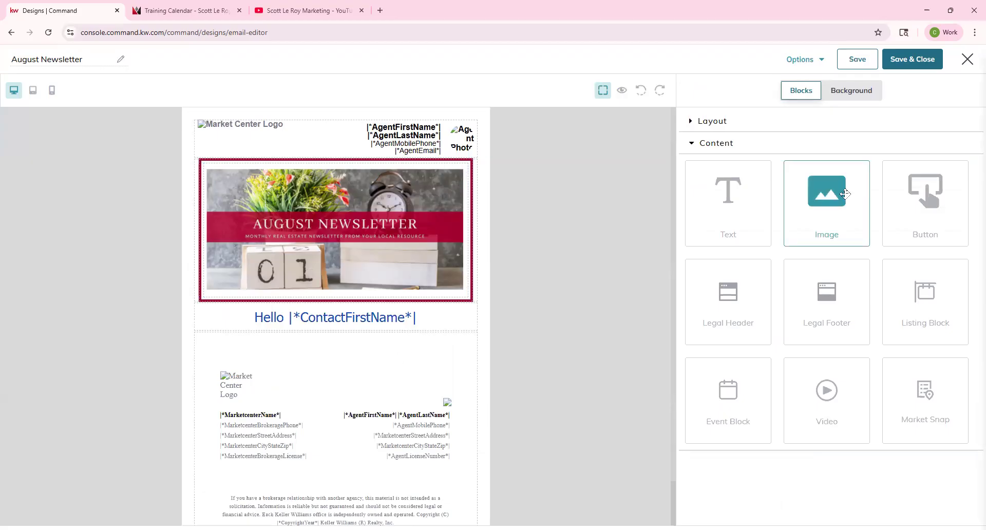
drag(845, 194, 363, 347)
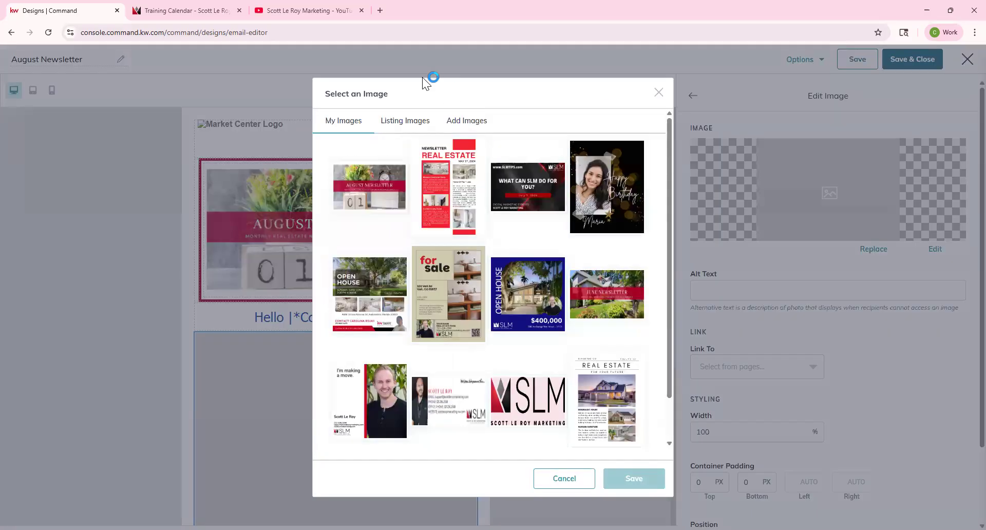
click(400, 125)
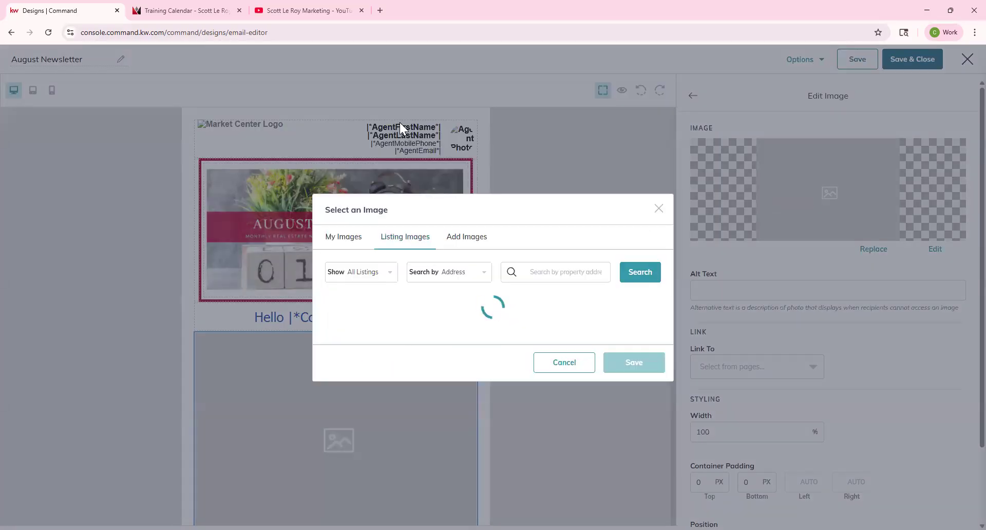
click(399, 123)
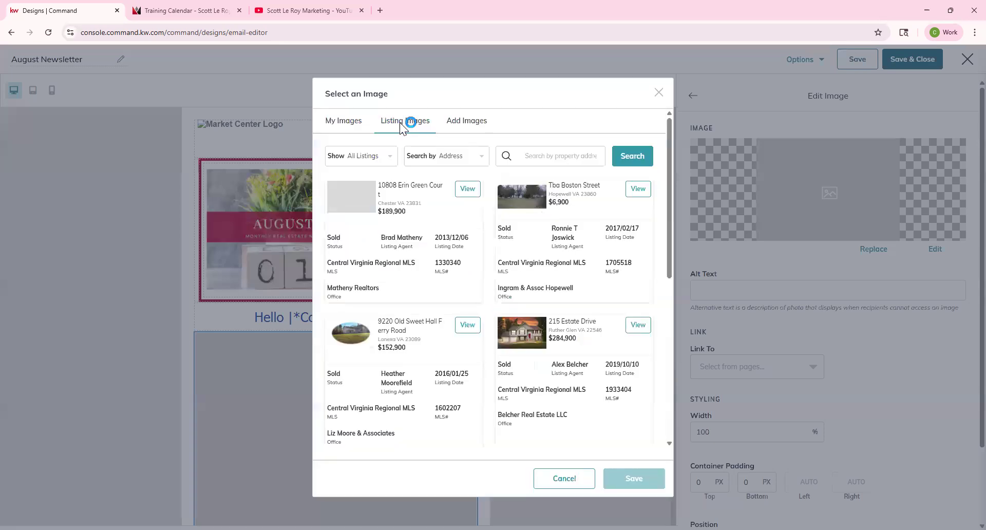
click(389, 155)
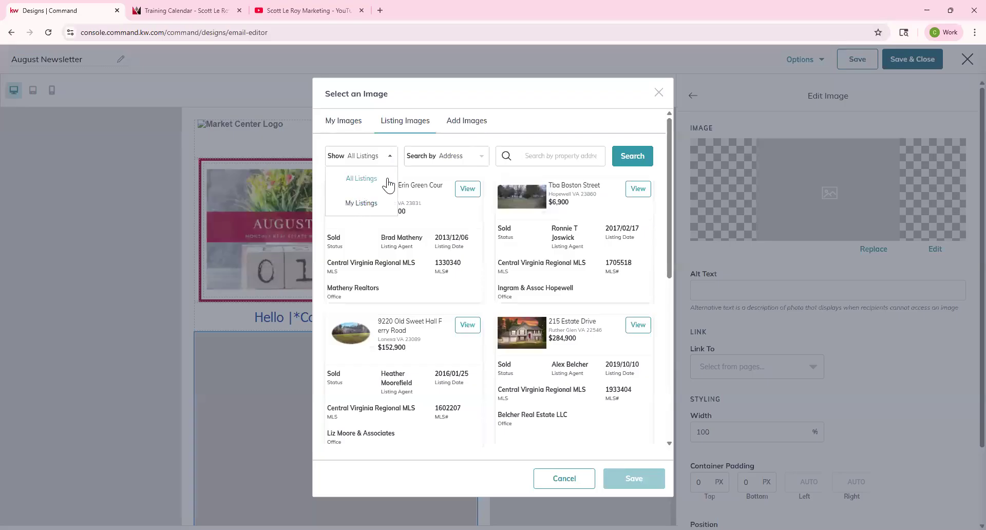
click(461, 157)
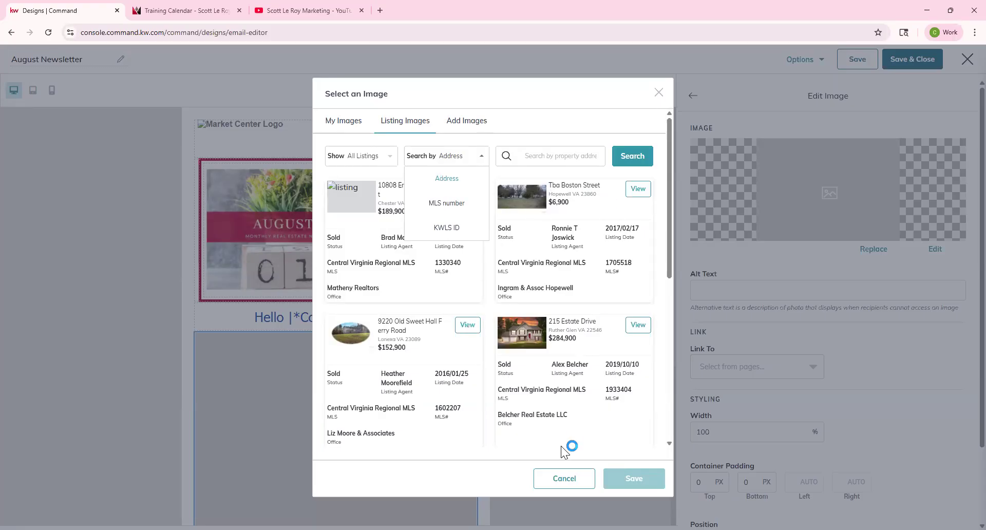
click(565, 478)
click(470, 323)
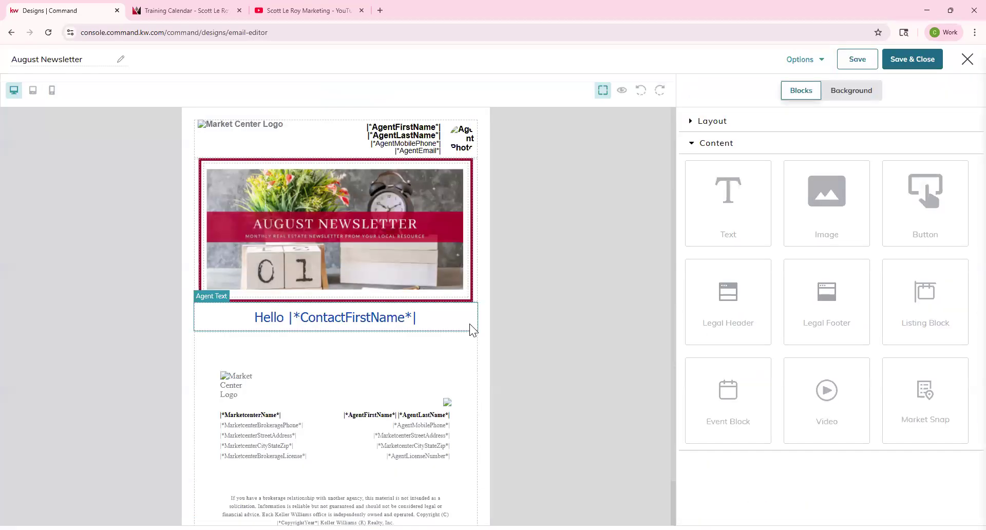
Step: Add a 'Register here' button below the Hello greeting, then bring up the Training Calendar page
drag(888, 208, 438, 333)
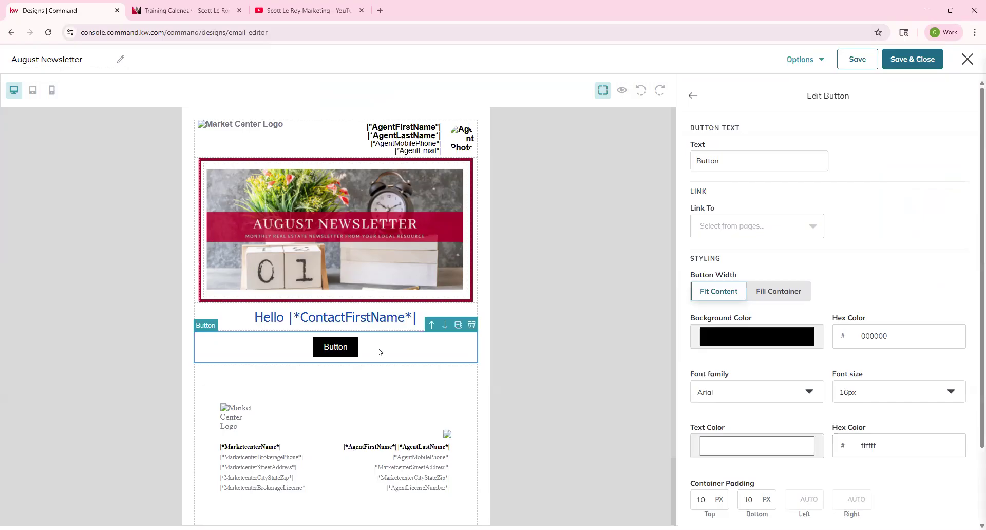
click(731, 226)
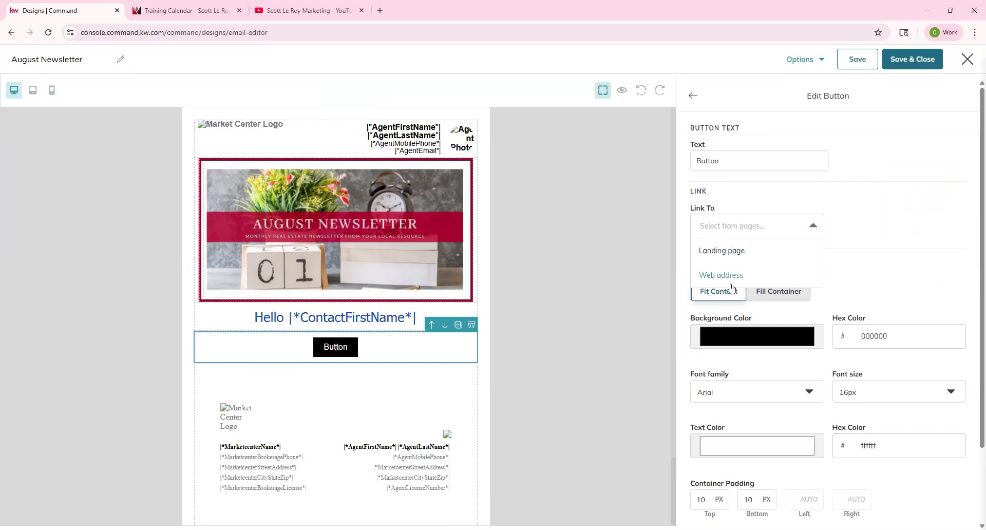
double_click(747, 163)
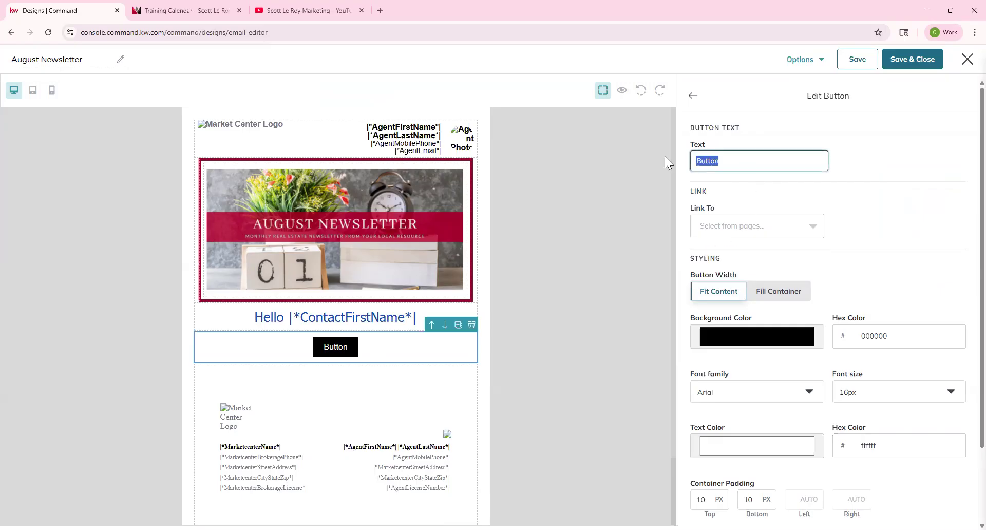
text(Res)
key(BackSpace)
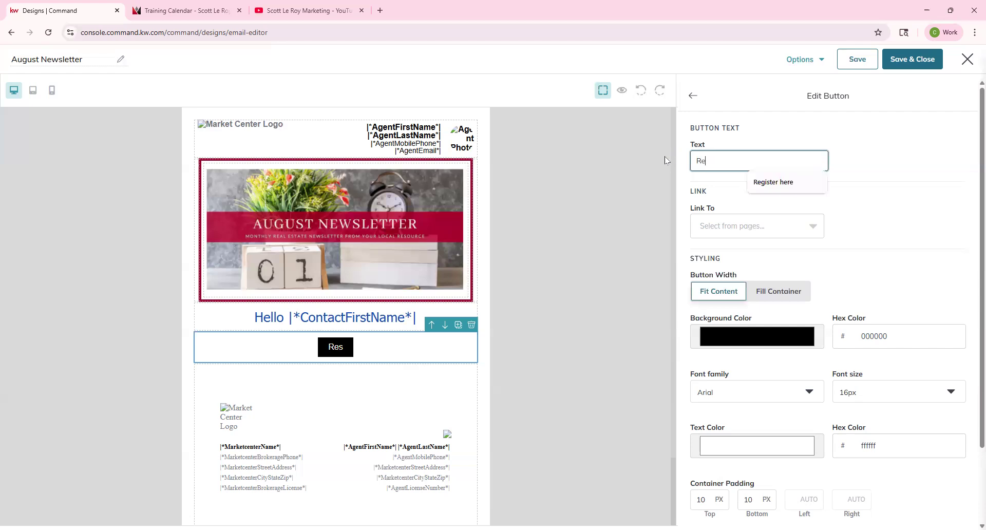
text(gis)
key(Down)
key(Return)
click(226, 11)
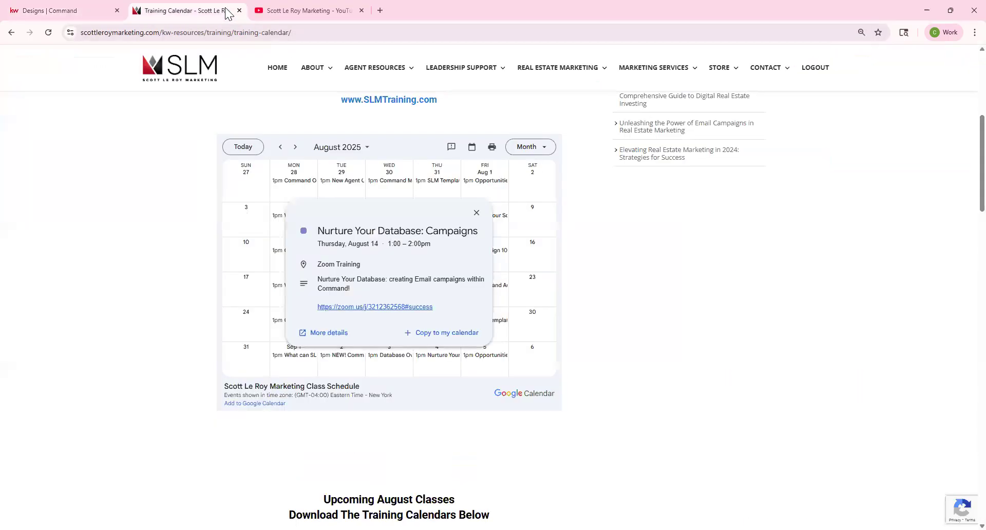
Step: Link the Register here button to the copied training calendar web address and stretch it full width
click(209, 27)
click(72, 11)
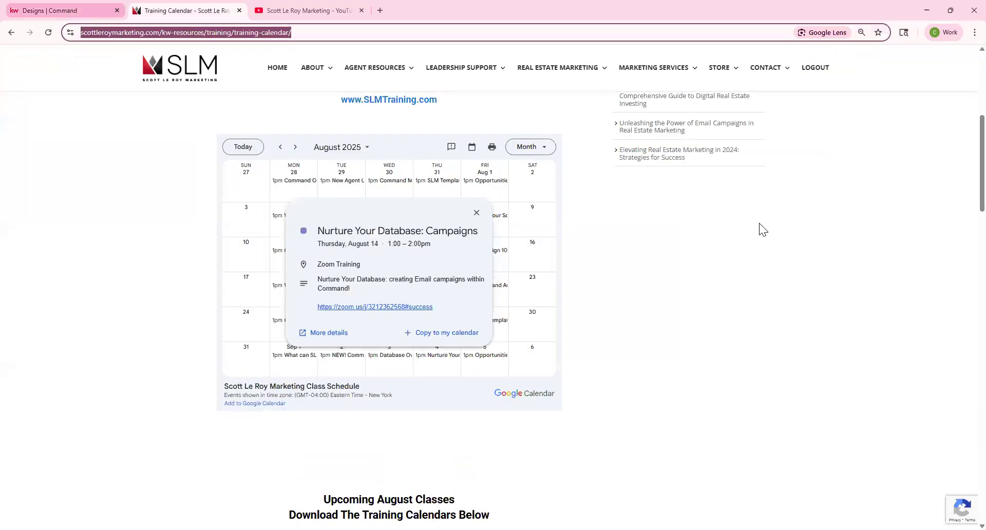
click(760, 225)
click(732, 274)
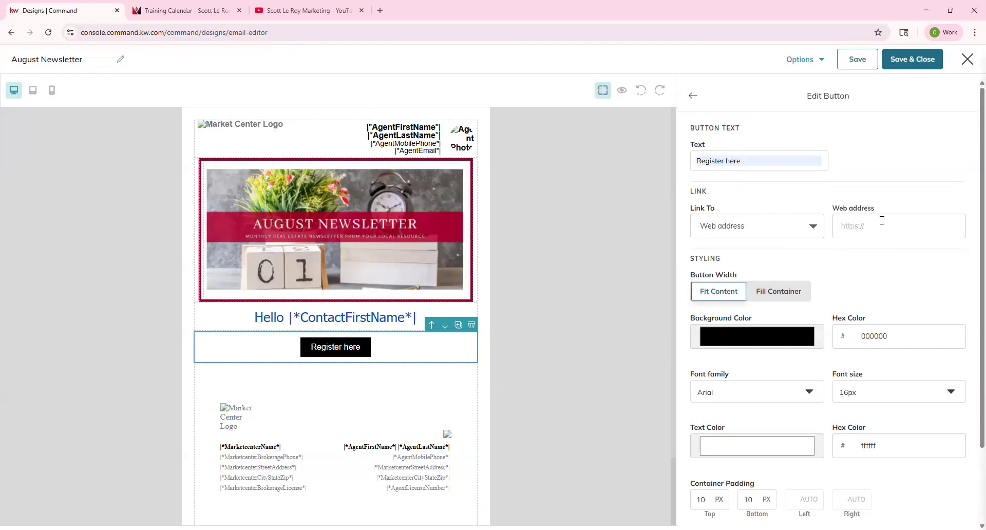
key(ctrl+v)
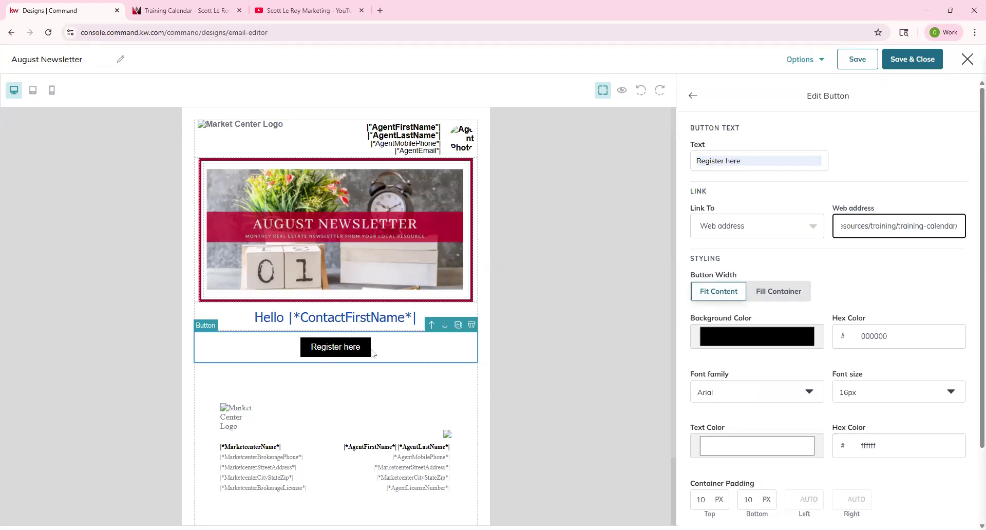
click(792, 300)
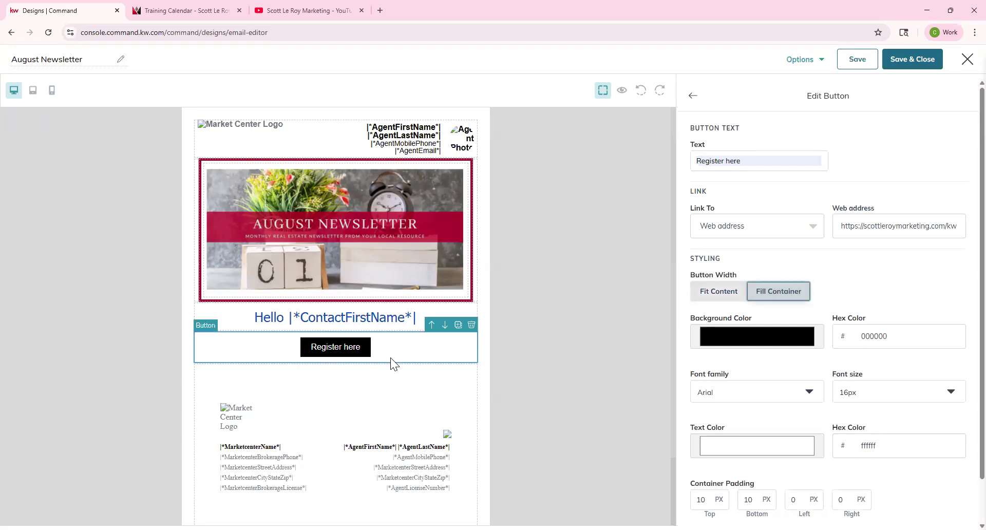
Step: Fit the button to its content and fill it with the header's sampled crimson, a0002f
click(729, 291)
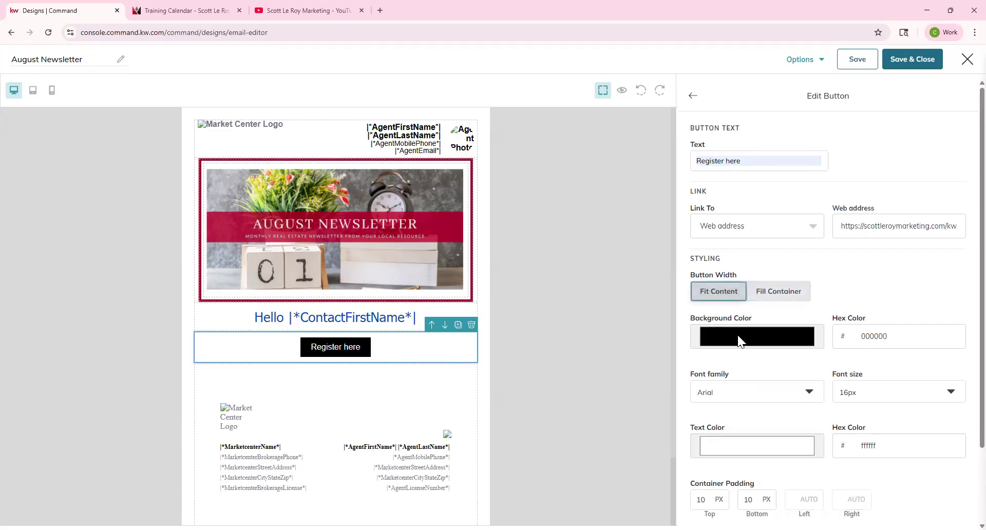
click(737, 335)
click(701, 431)
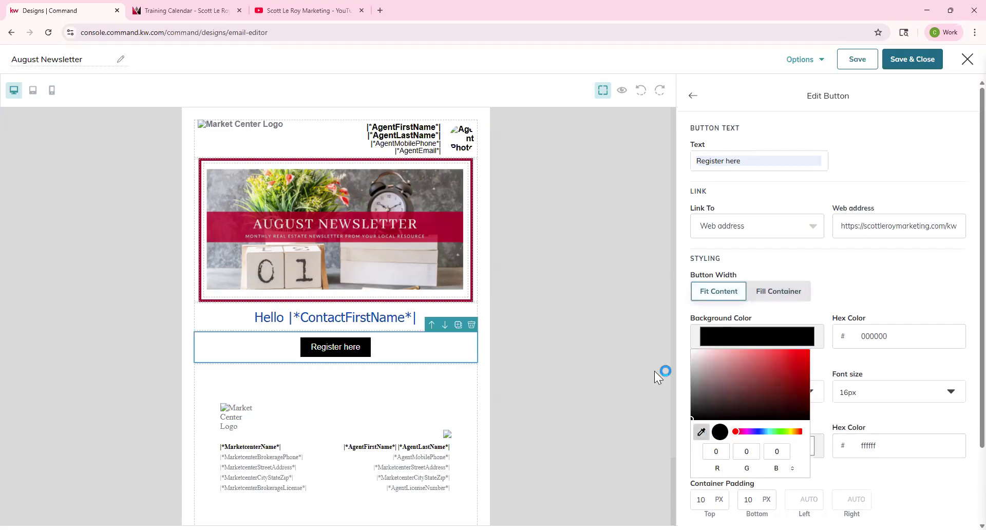
click(456, 231)
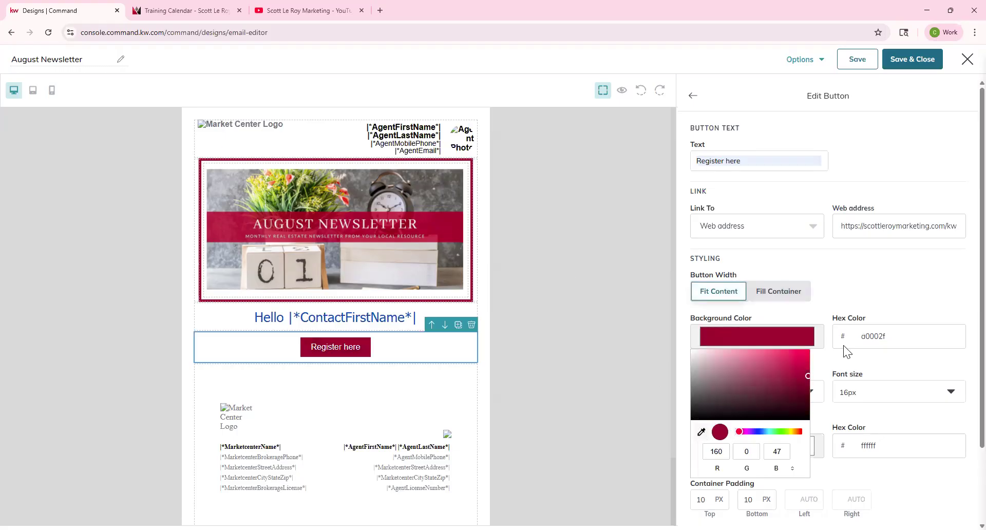
click(879, 292)
Step: Give the button text 20px Lucida Sans in d4ccc6 sampled from the header image
click(771, 392)
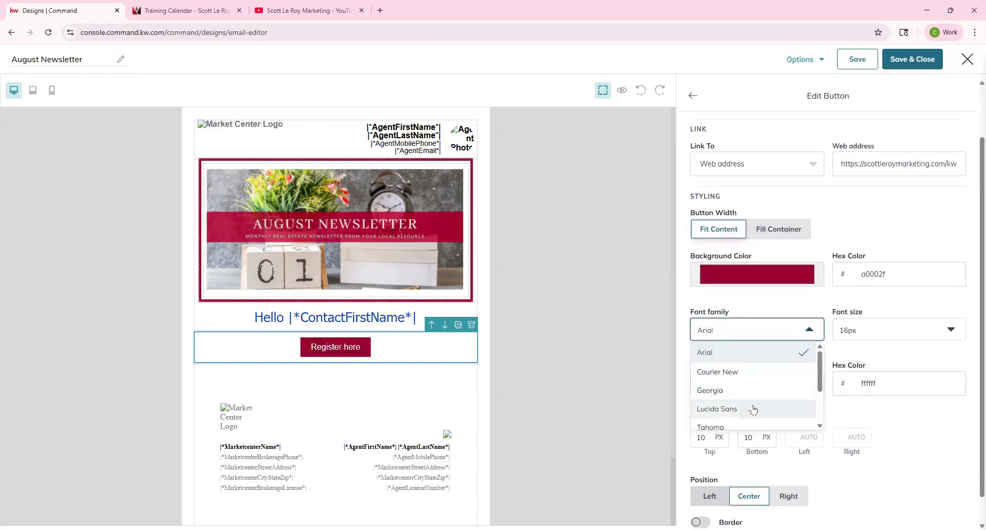
click(750, 410)
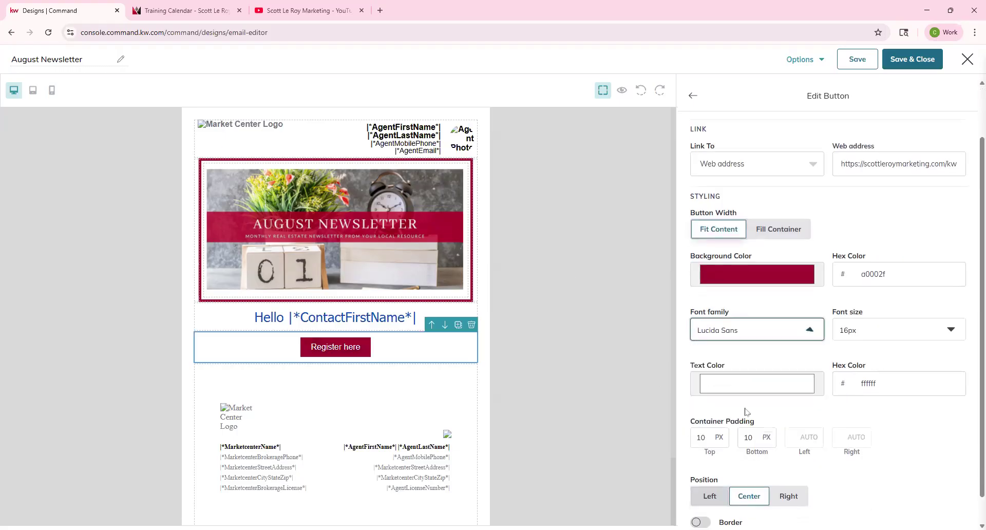
click(863, 331)
click(847, 445)
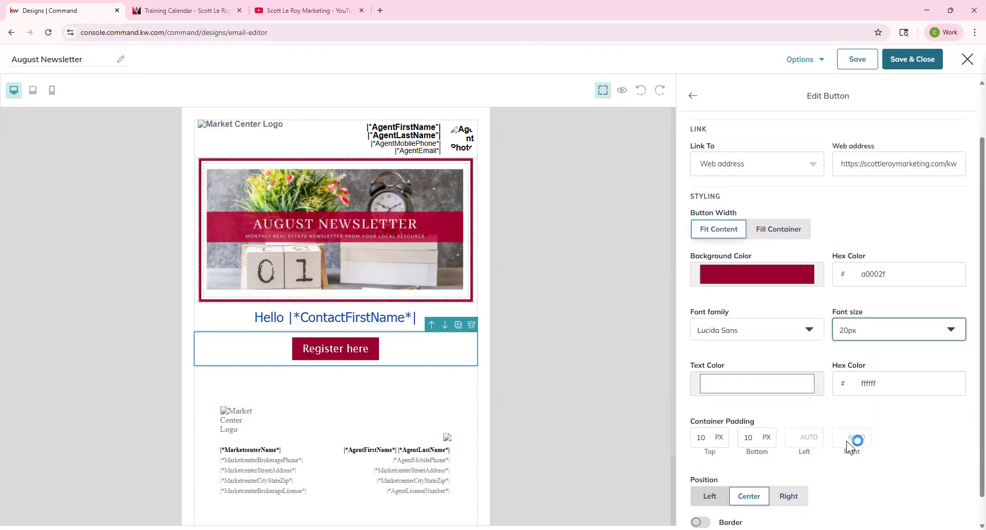
click(755, 385)
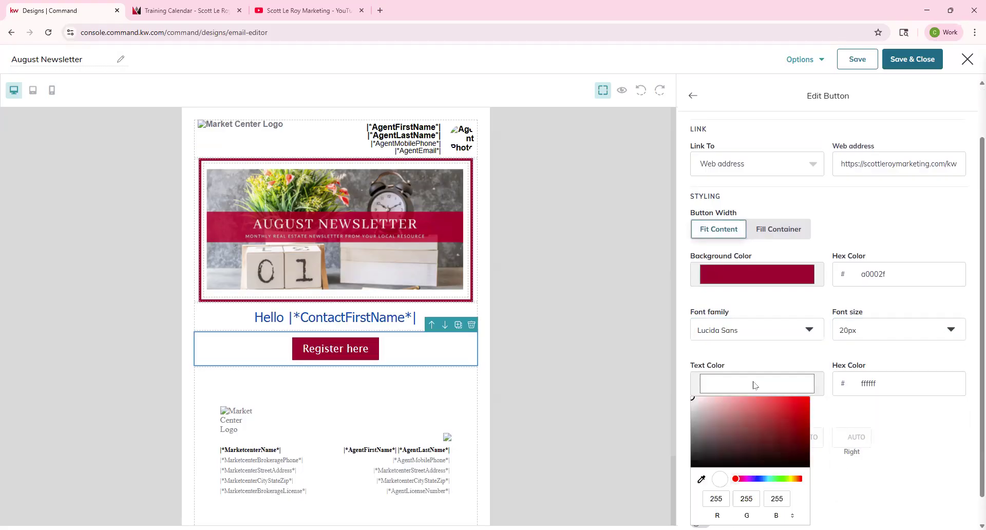
click(421, 248)
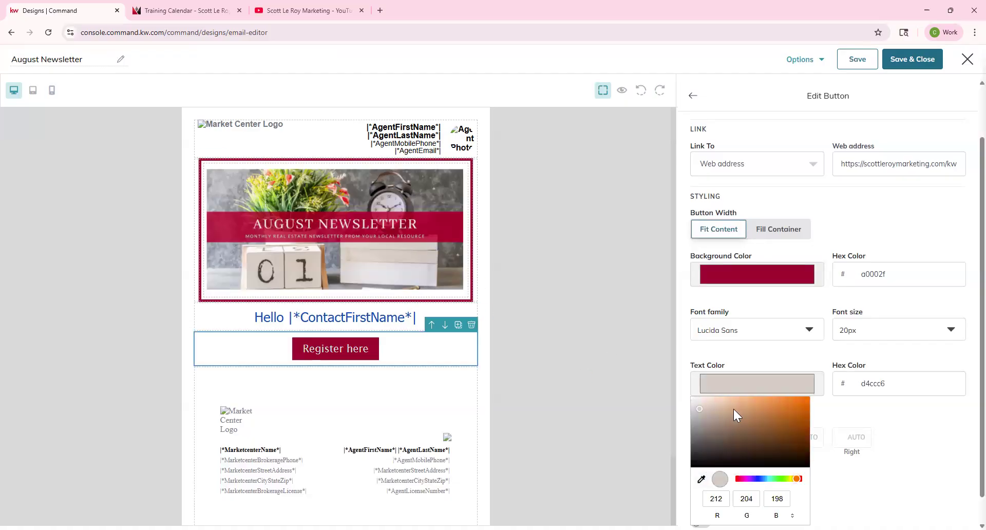
click(726, 361)
Step: Try a border on the button, remove it again, and return to the blocks list
scroll(725, 360, down, 1)
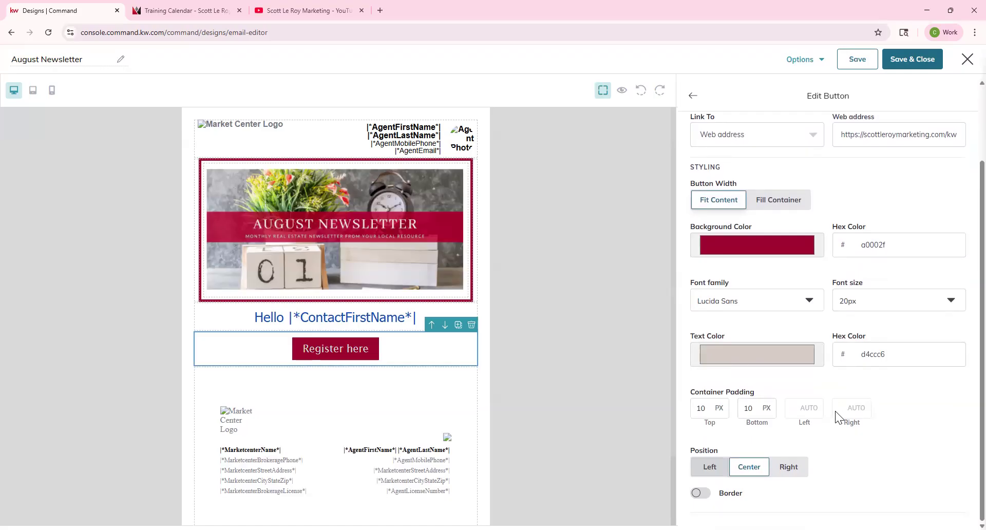
click(705, 493)
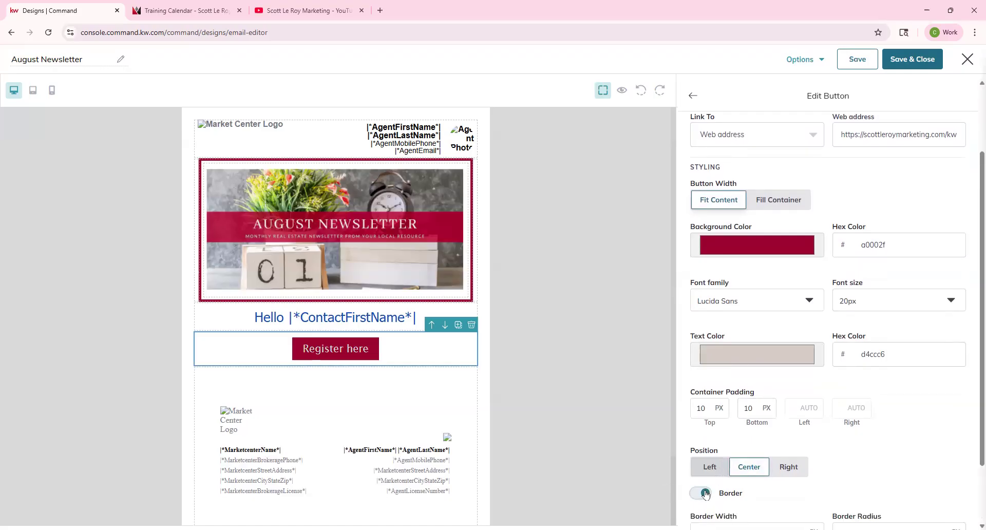
scroll(849, 468, down, 3)
click(704, 414)
scroll(750, 348, up, 2)
scroll(750, 349, down, 2)
scroll(757, 353, up, 2)
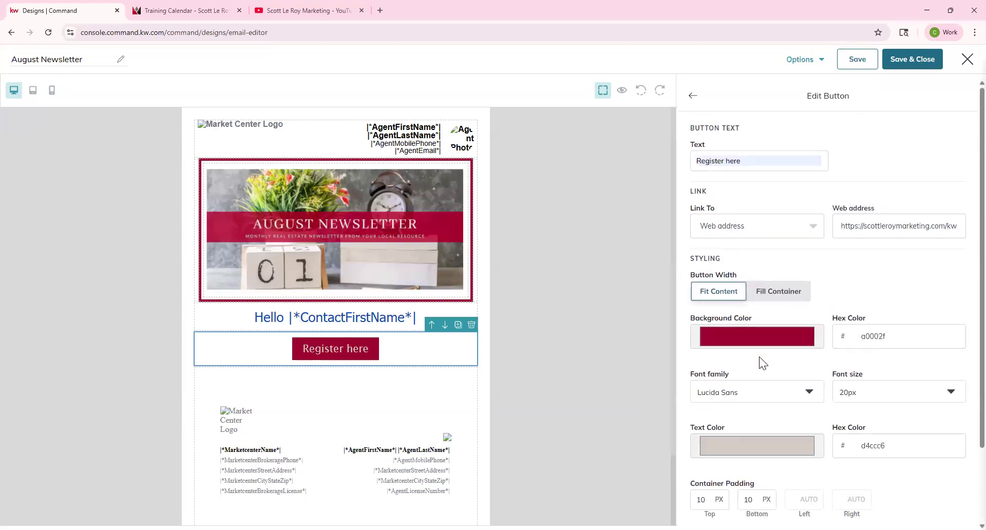
click(692, 96)
click(344, 349)
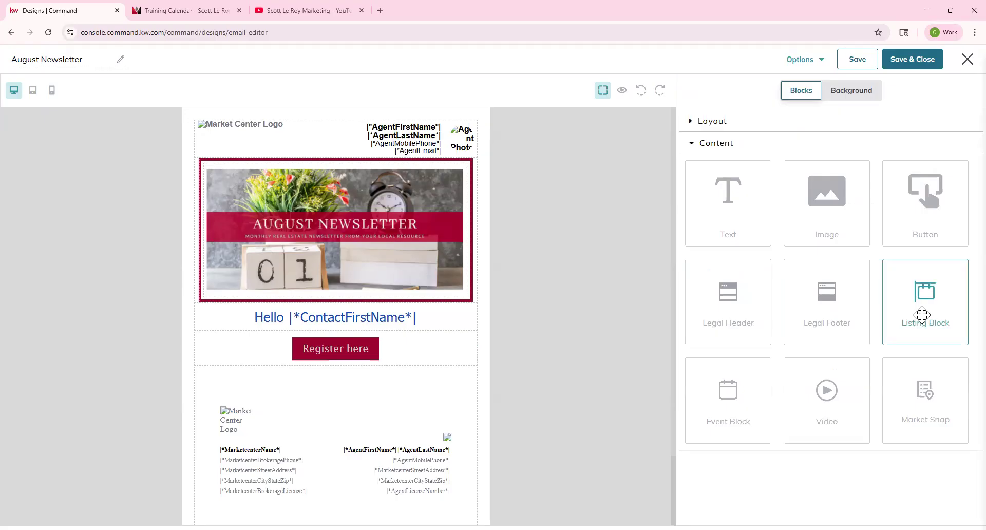
Step: Place a Listing Block into the newsletter directly beneath the Register here button
drag(922, 314, 437, 388)
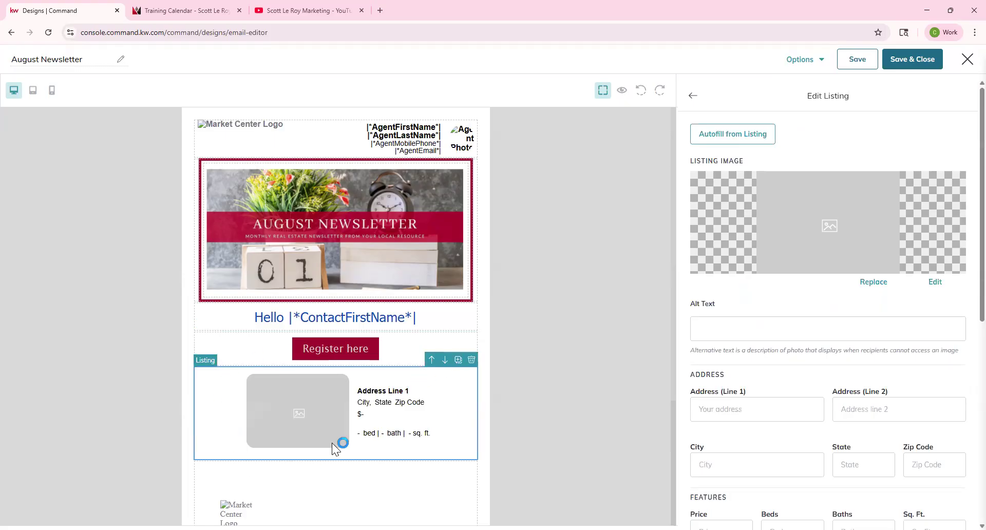
click(744, 136)
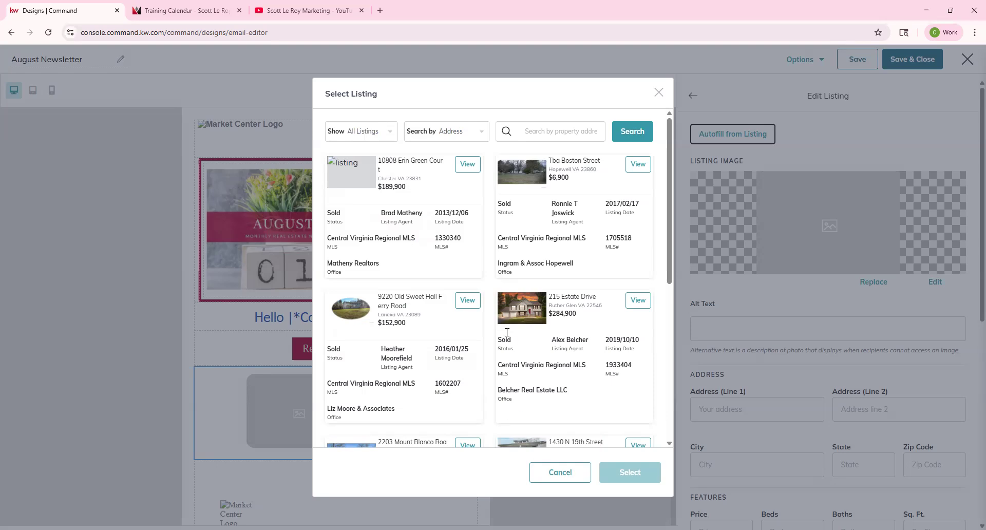
click(638, 300)
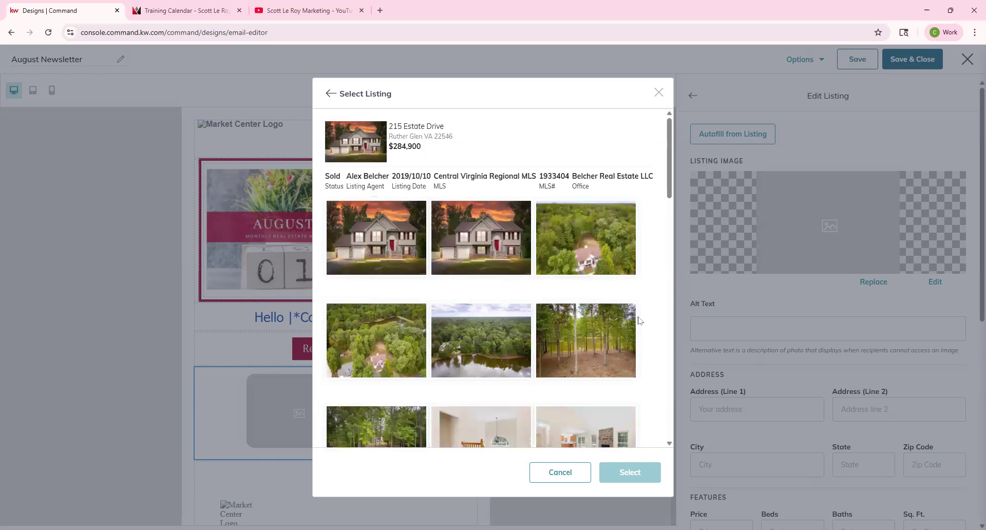
scroll(370, 233, down, 5)
scroll(409, 378, down, 8)
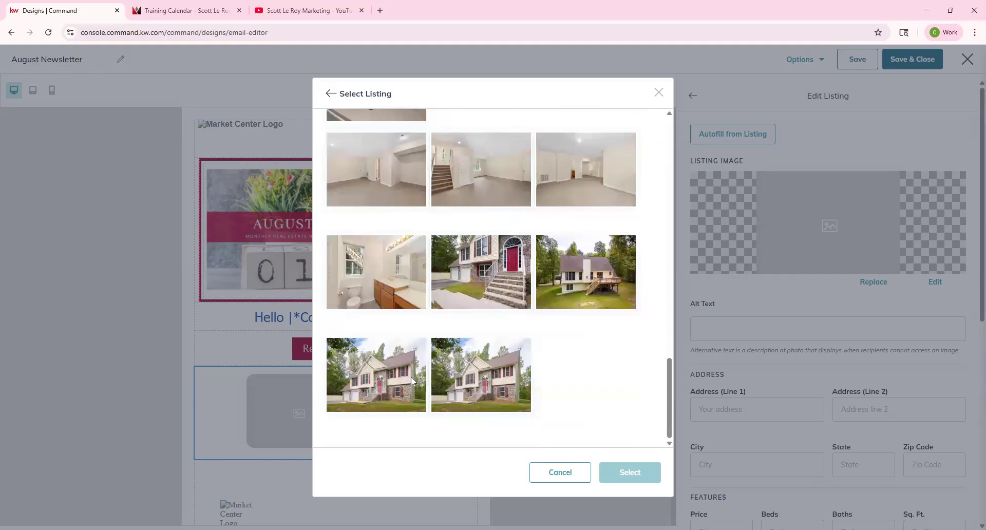
scroll(410, 376, up, 12)
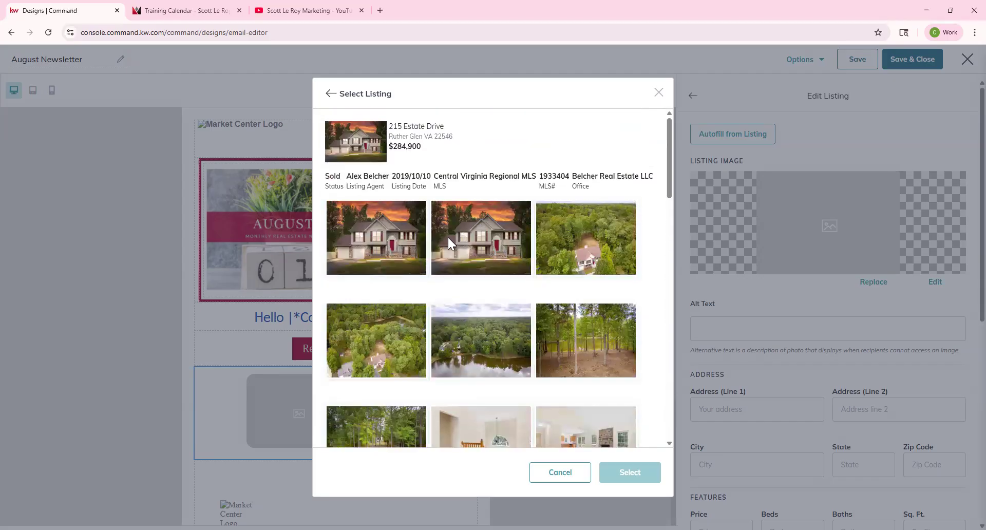
click(390, 247)
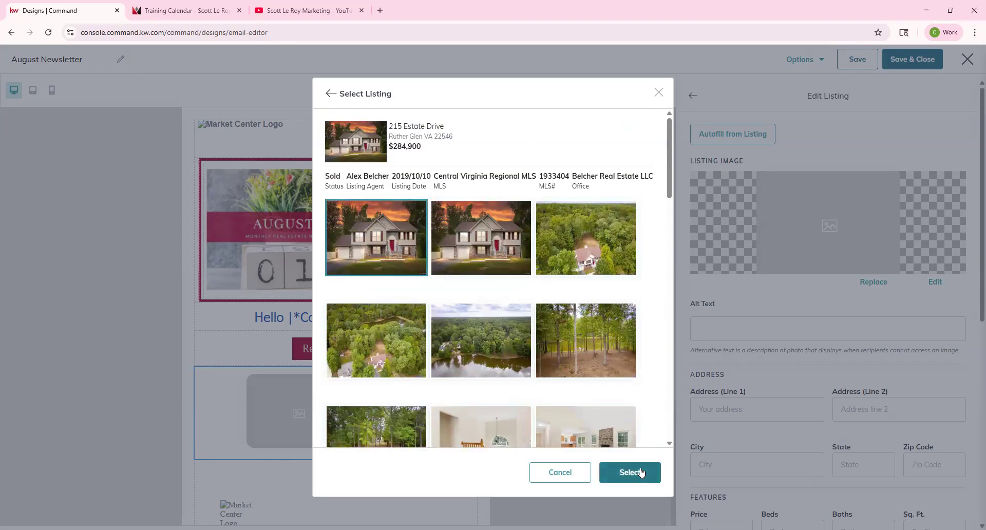
click(641, 471)
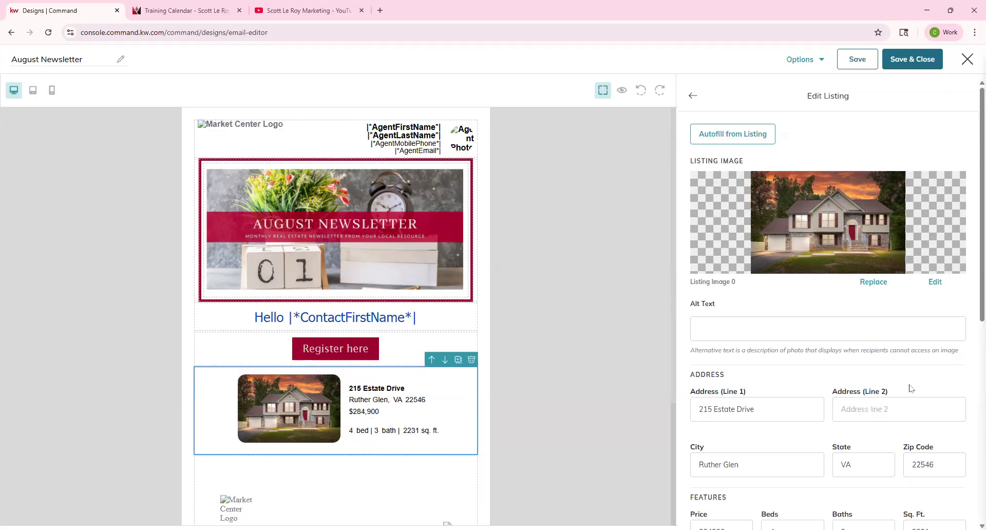
Step: Set the listing's Link To option to Web address and select the Address (Line 1) text to copy
scroll(788, 288, down, 3)
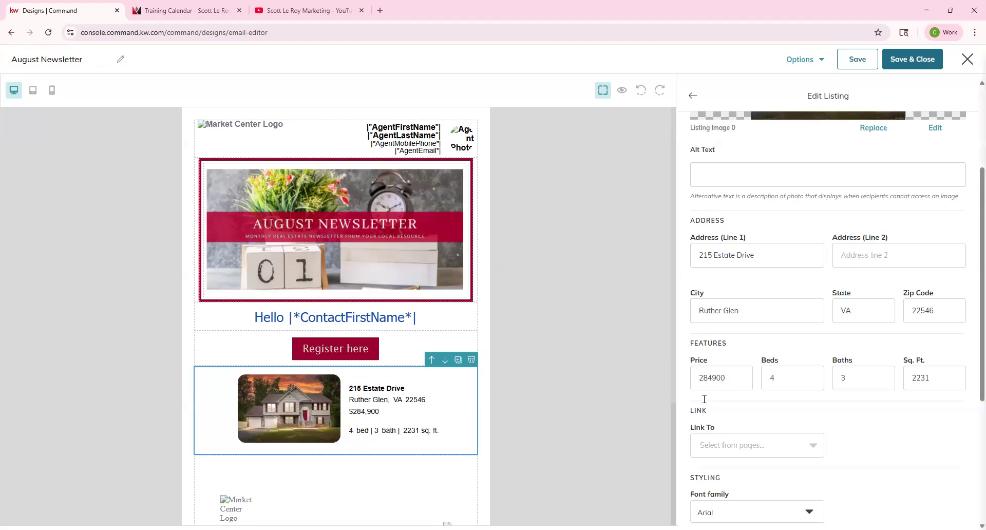
scroll(800, 389, down, 1)
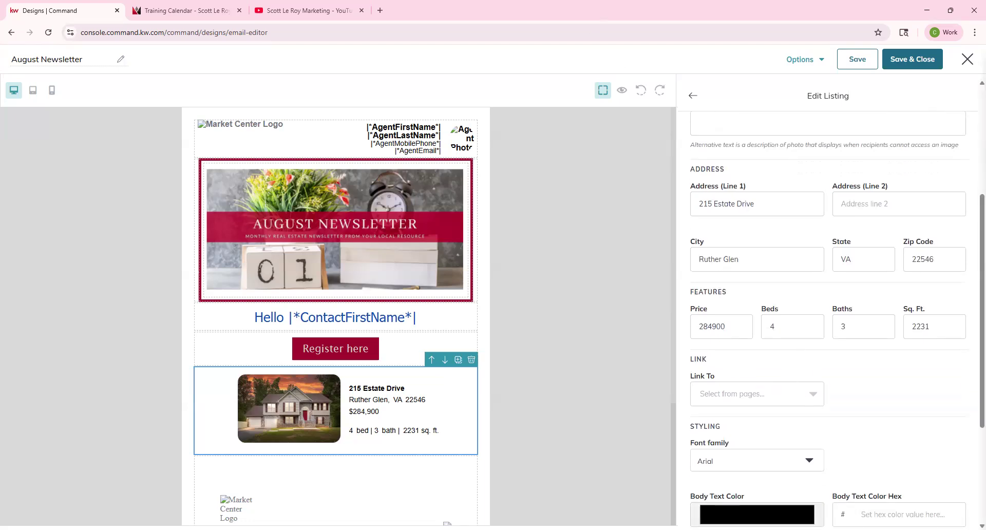
scroll(738, 285, up, 3)
scroll(775, 344, down, 5)
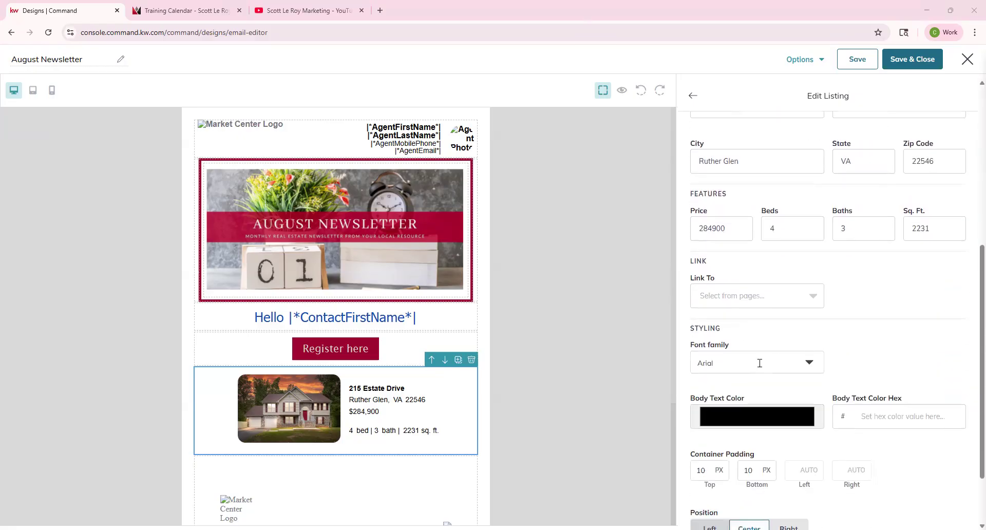
click(718, 292)
click(722, 365)
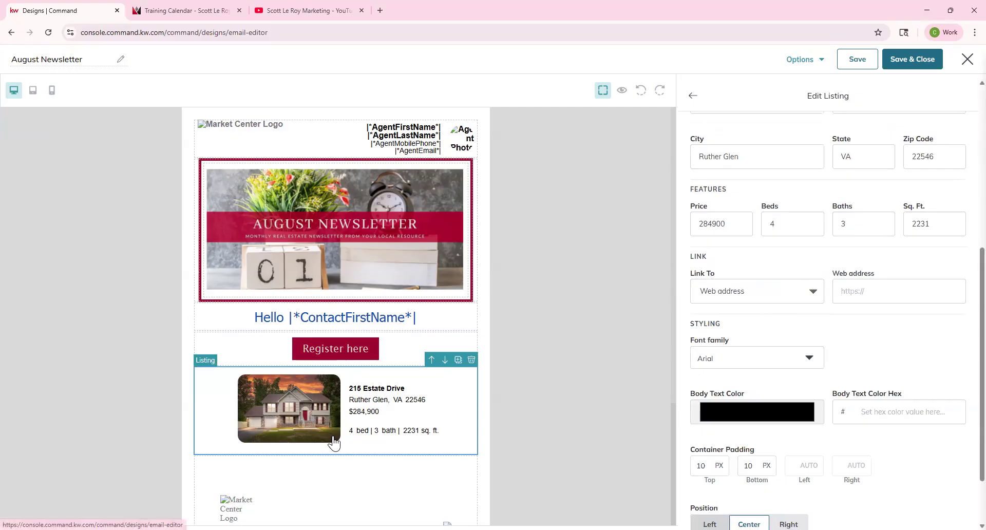
scroll(820, 276, up, 4)
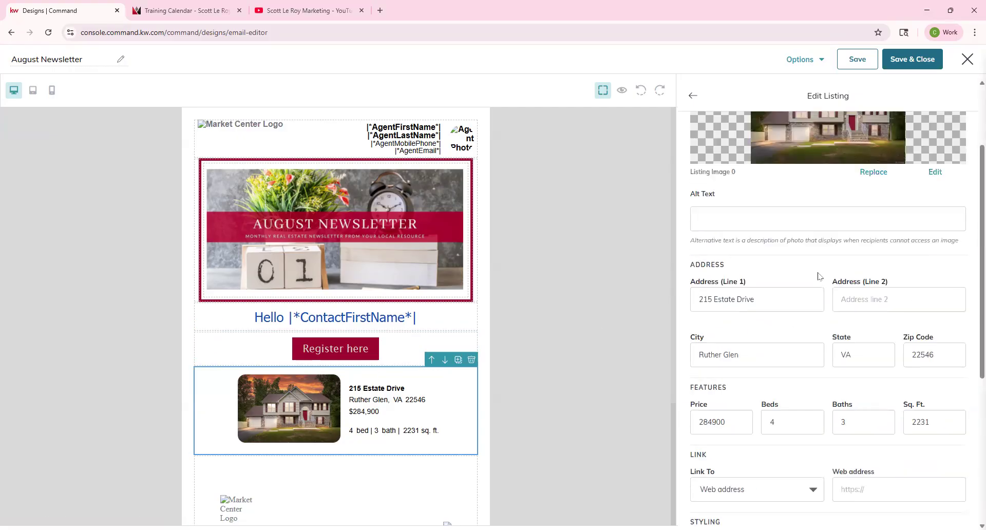
drag(769, 312, 671, 307)
key(ctrl+c)
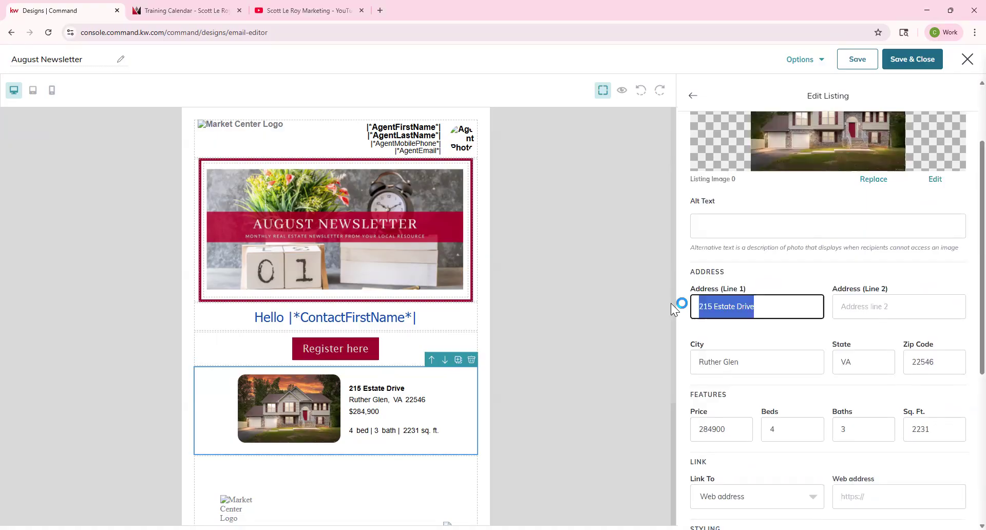
Step: In a new tab, load scottleroymarketing.kw.com and search for the pasted listing address
click(381, 11)
text(scottleroymarketing.ckw)
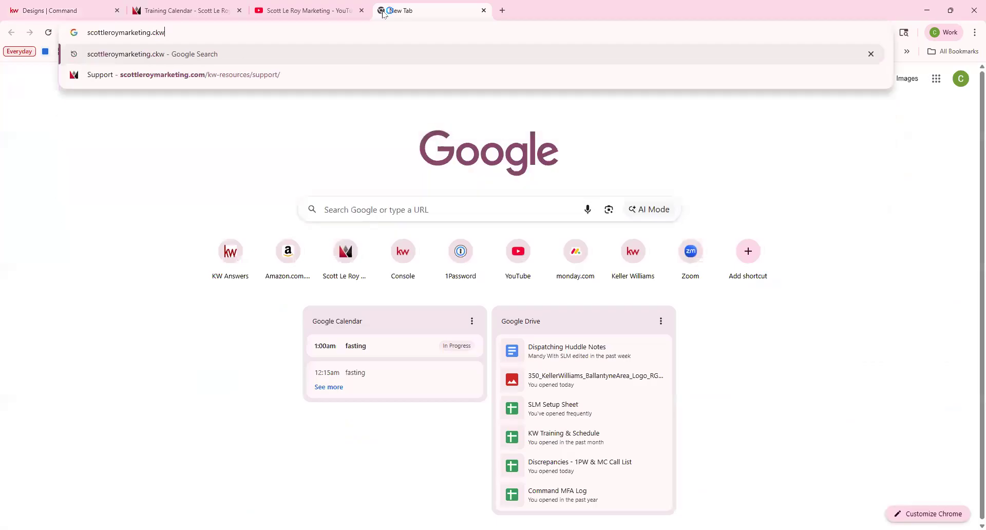
key(Return)
click(364, 37)
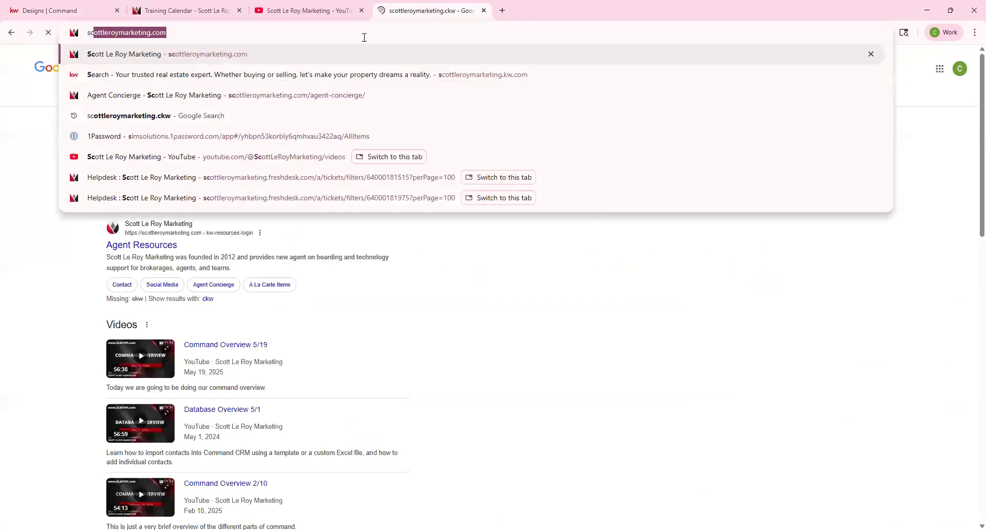
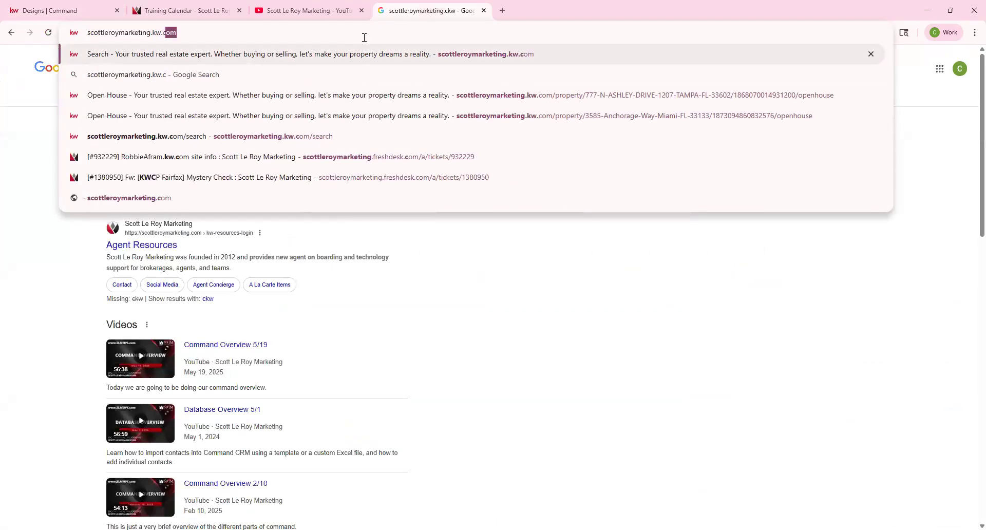
key(Return)
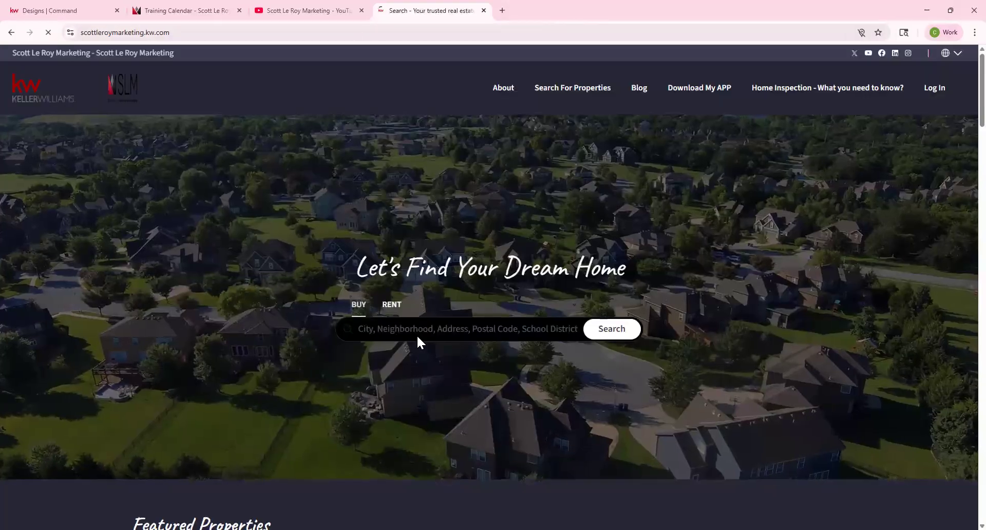
click(420, 329)
key(ctrl+v)
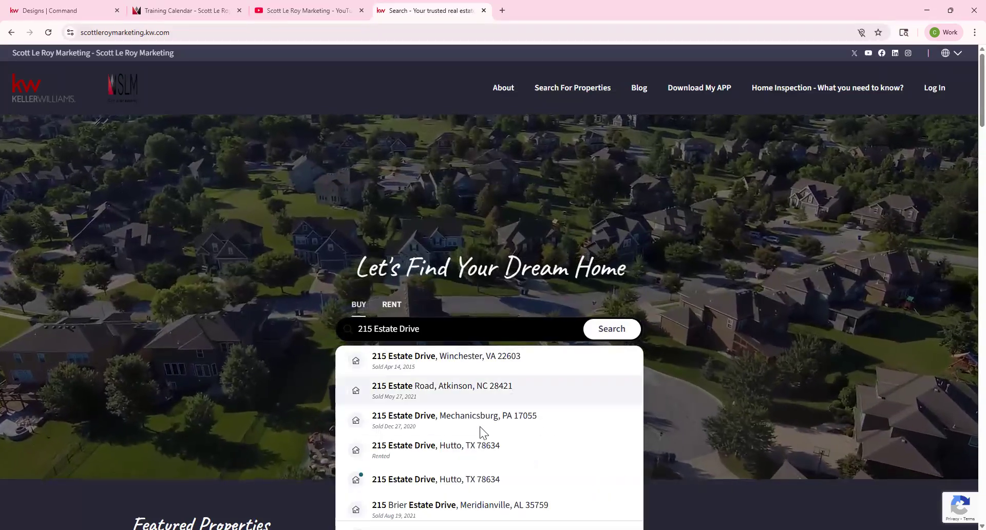
Step: Open the matching property page and select its URL
scroll(467, 442, down, 1)
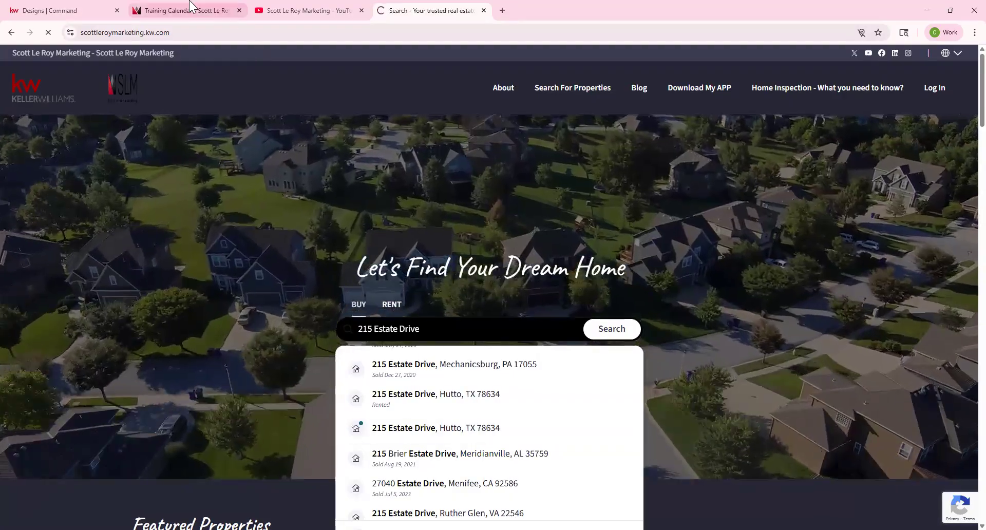
click(194, 10)
click(288, 7)
click(101, 8)
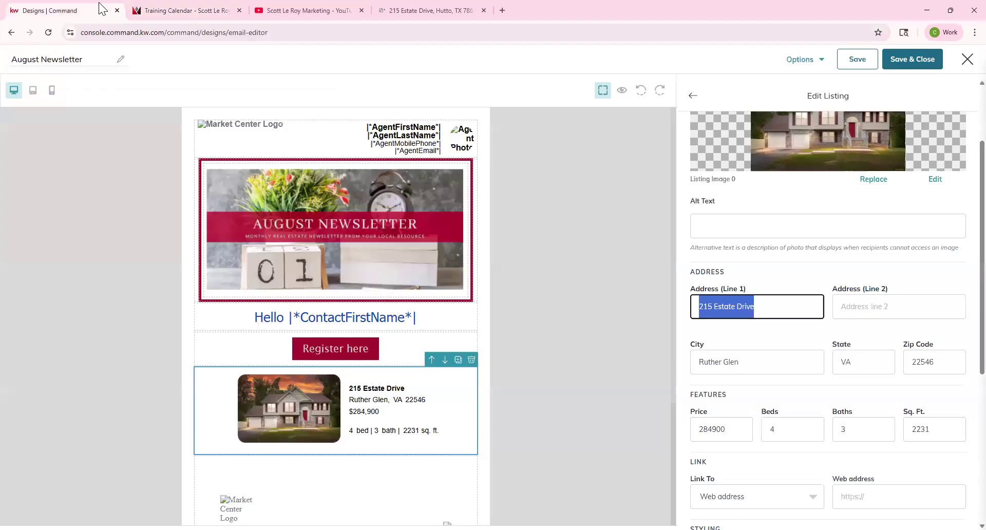
click(415, 12)
scroll(493, 192, down, 1)
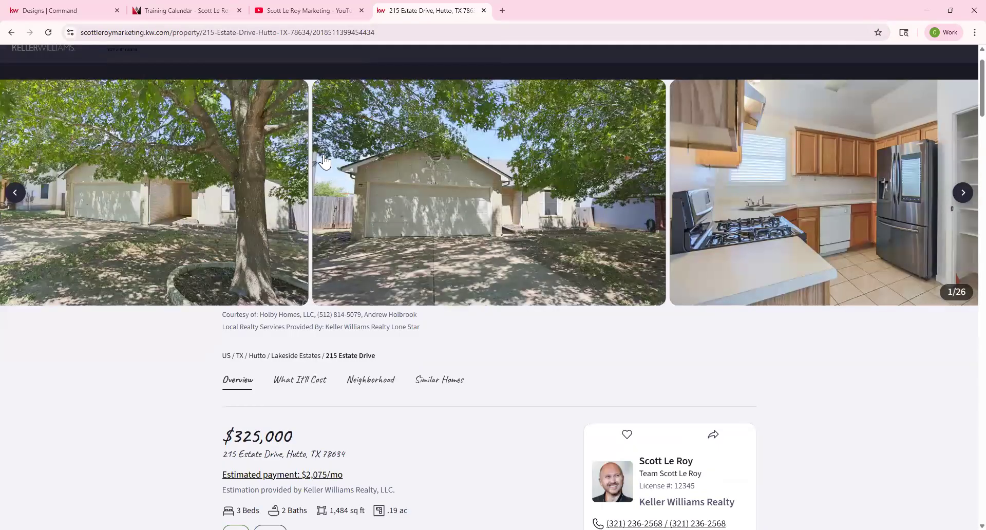
click(339, 37)
key(ctrl+c)
Step: Paste the property page URL into the listing block's Web address field
click(72, 10)
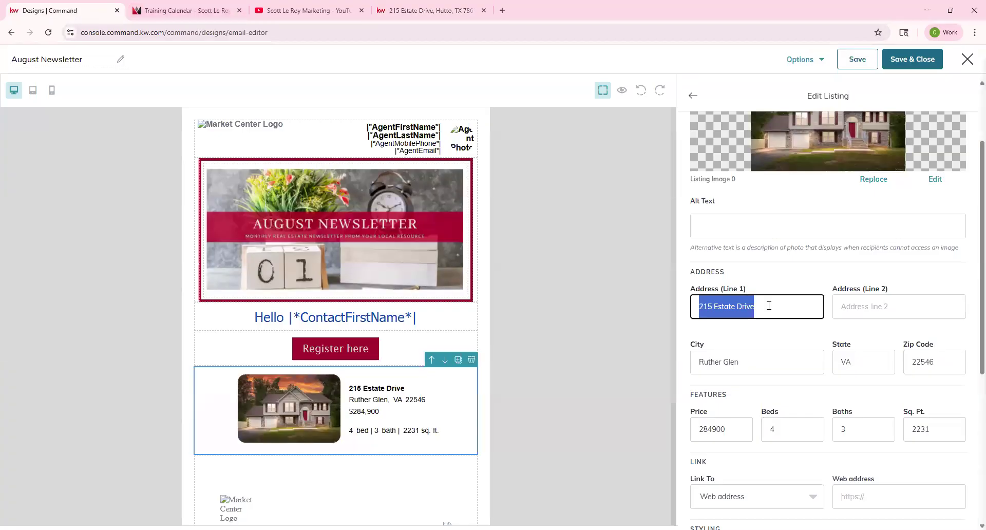
scroll(846, 462, down, 2)
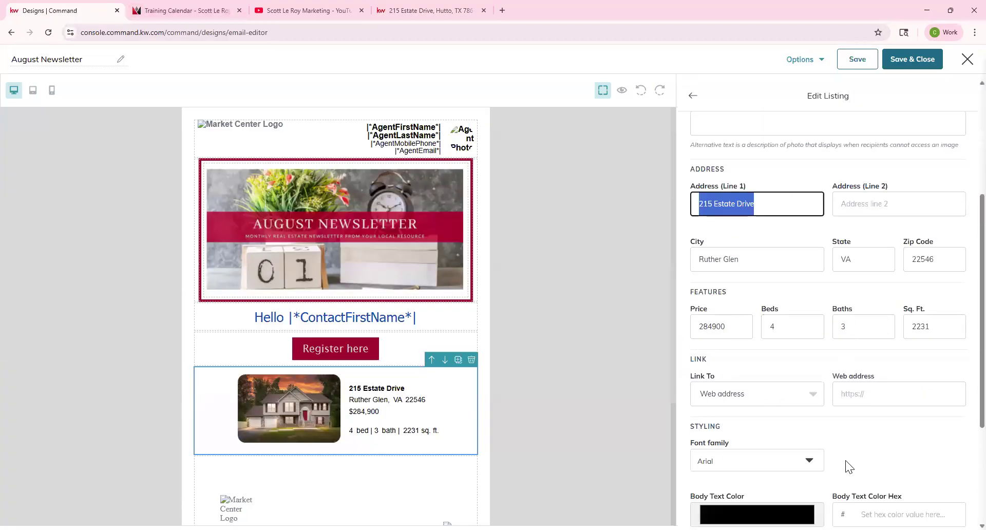
click(881, 398)
key(ctrl+v)
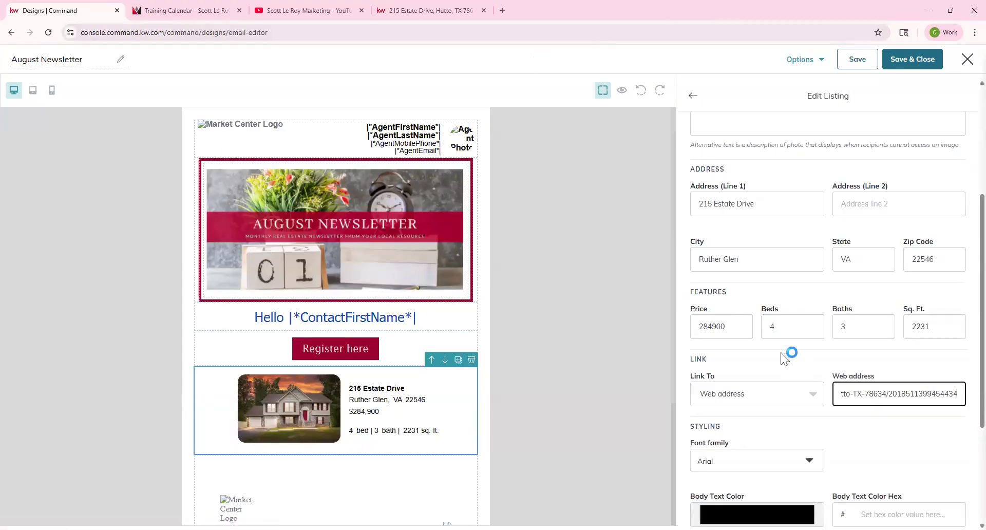
scroll(781, 353, down, 3)
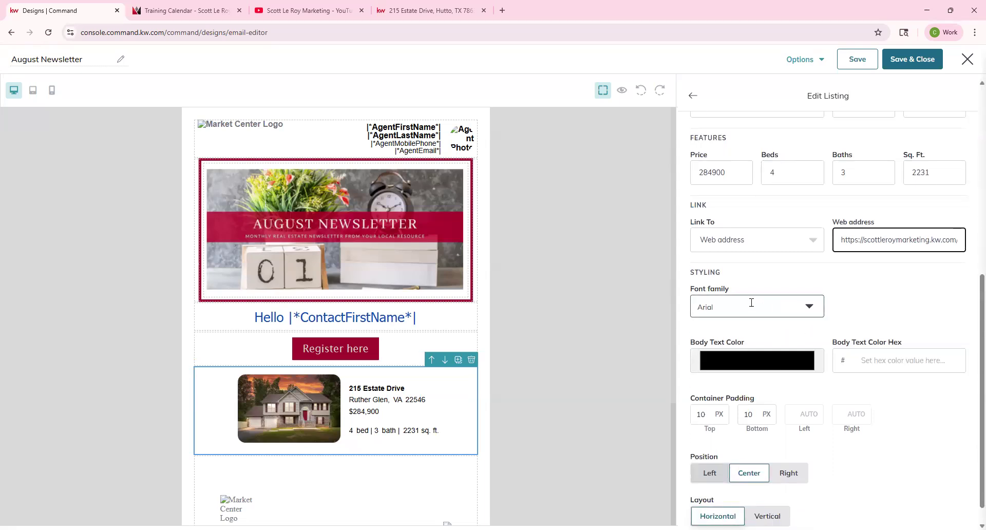
Step: Set the listing font to Tahoma and eyedrop the Register here crimson (98002f) as body text colour
click(751, 303)
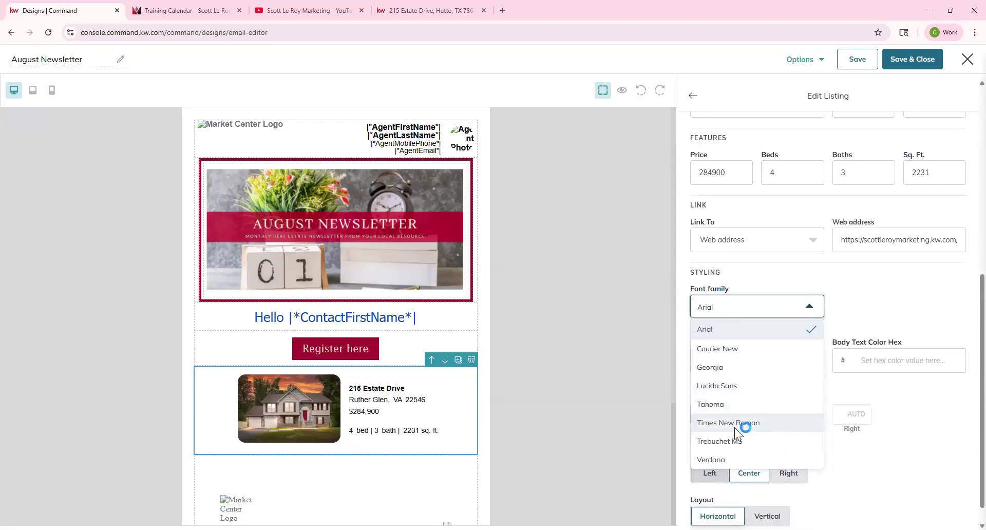
click(726, 411)
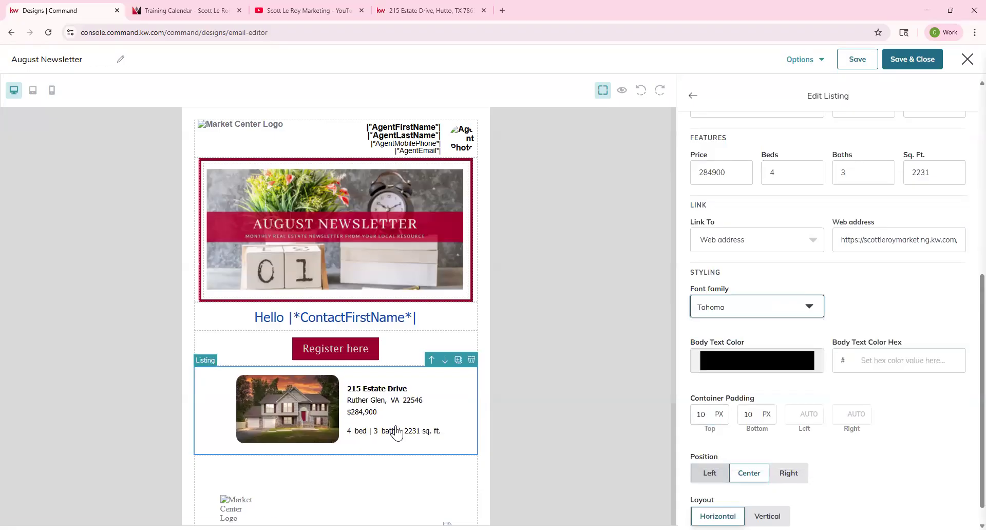
click(730, 369)
click(701, 455)
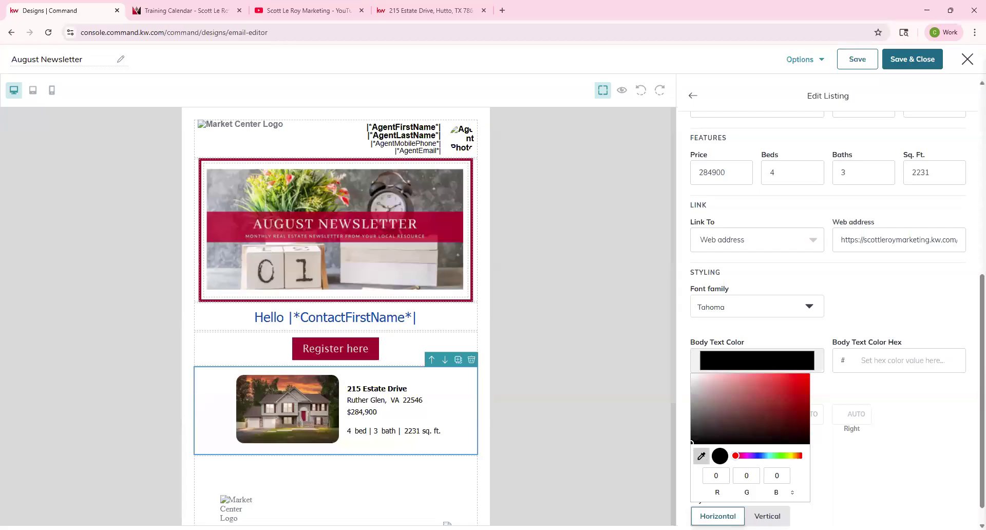
click(382, 350)
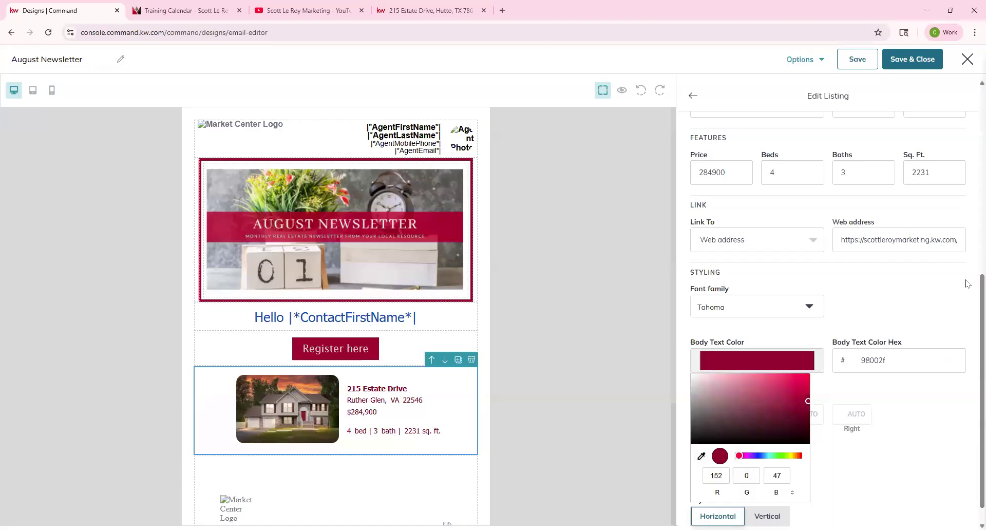
click(890, 420)
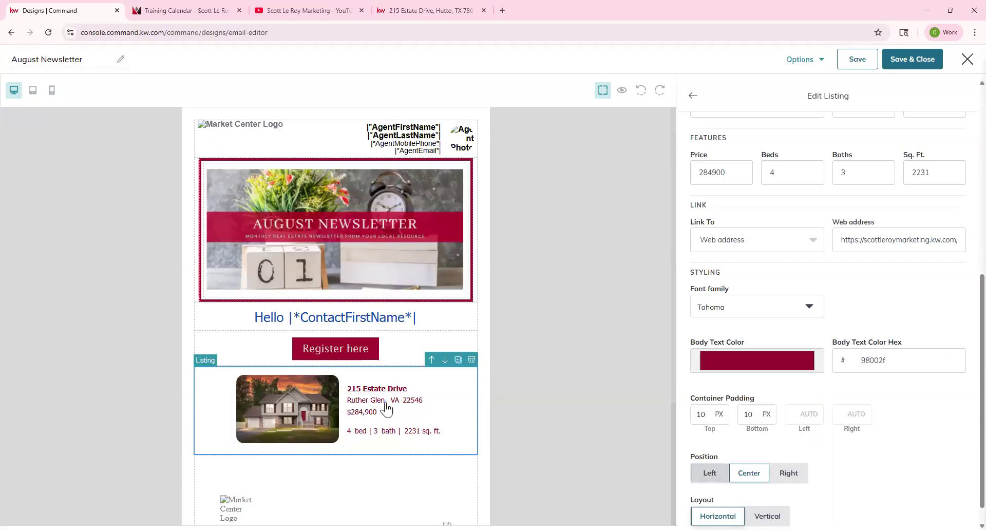
scroll(876, 399, down, 1)
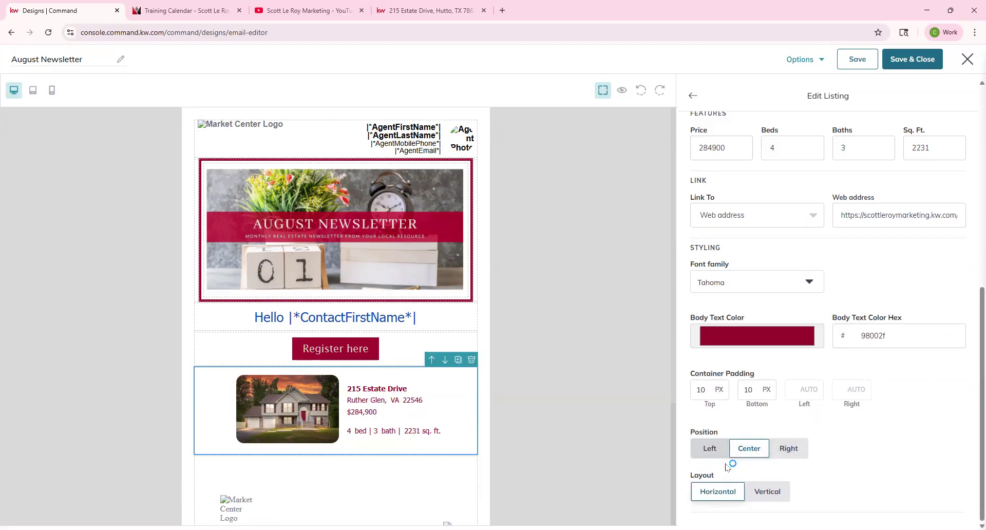
click(708, 454)
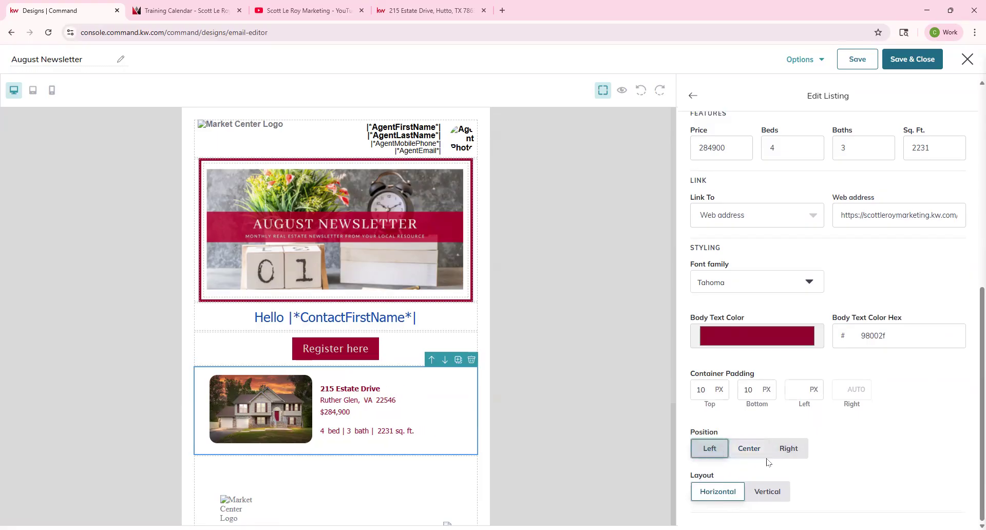
click(798, 454)
click(751, 452)
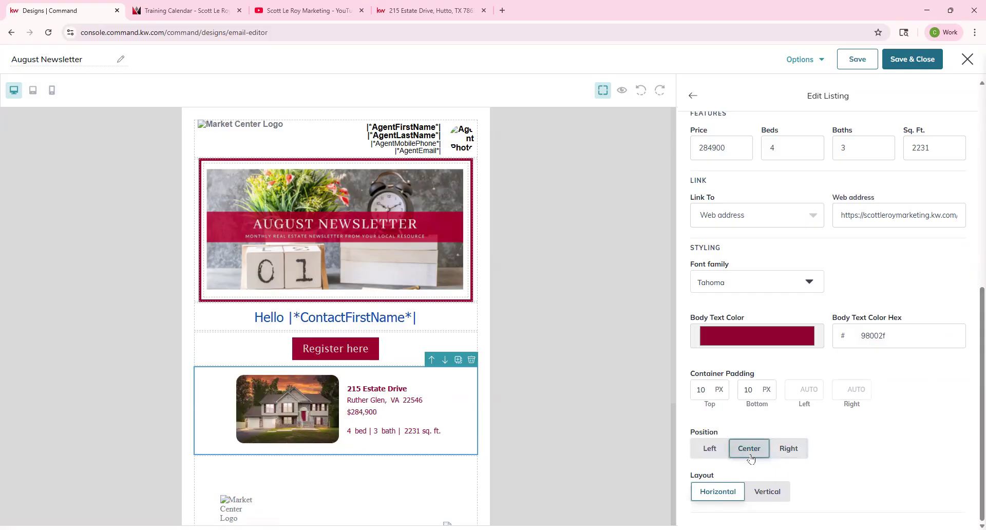
double_click(717, 479)
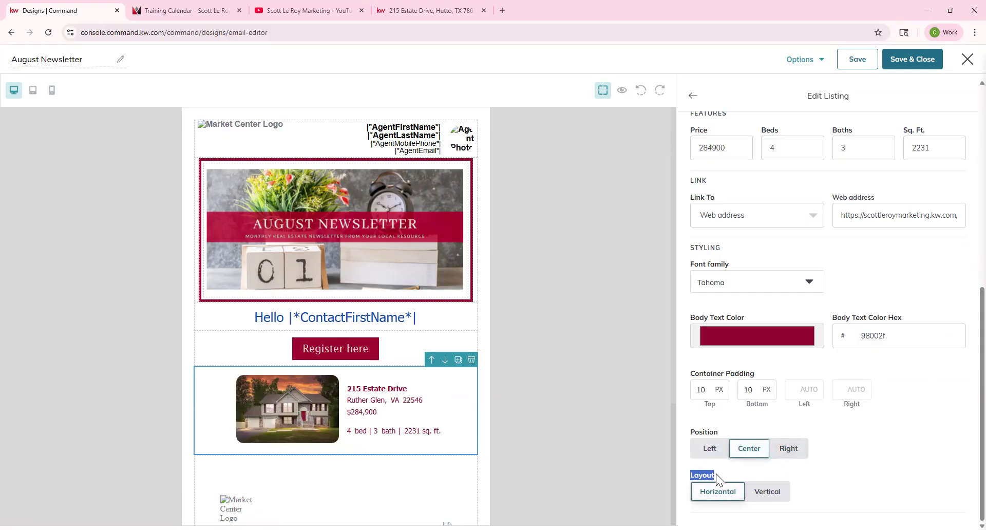
click(769, 494)
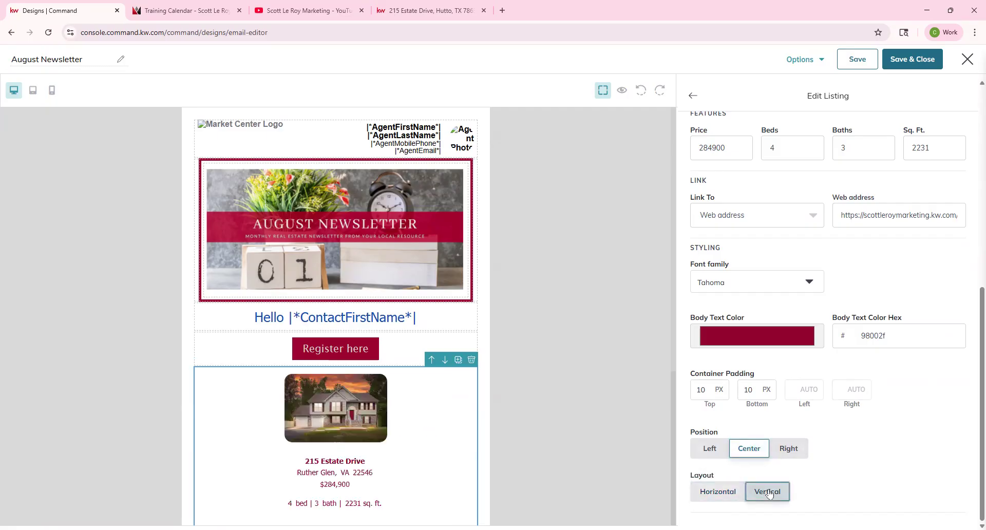
scroll(341, 339, down, 3)
click(718, 492)
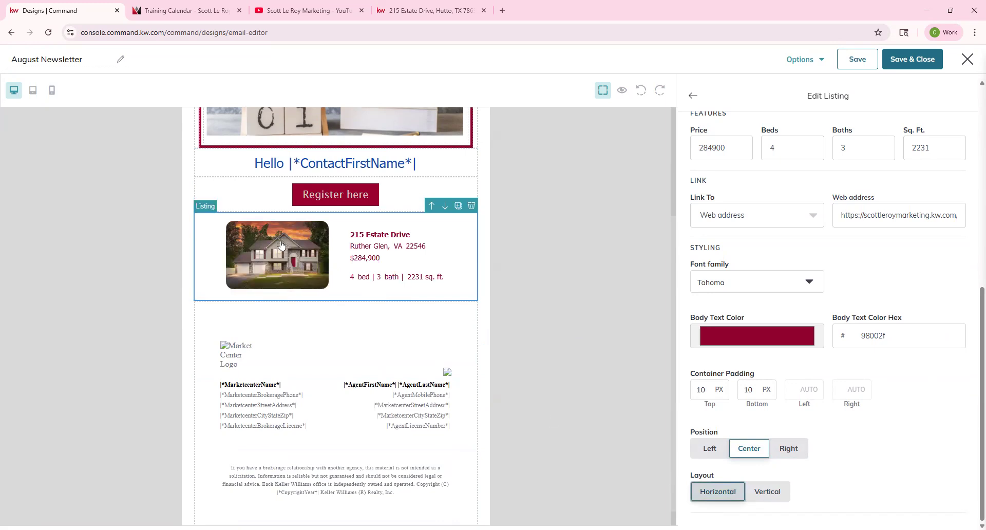
click(56, 91)
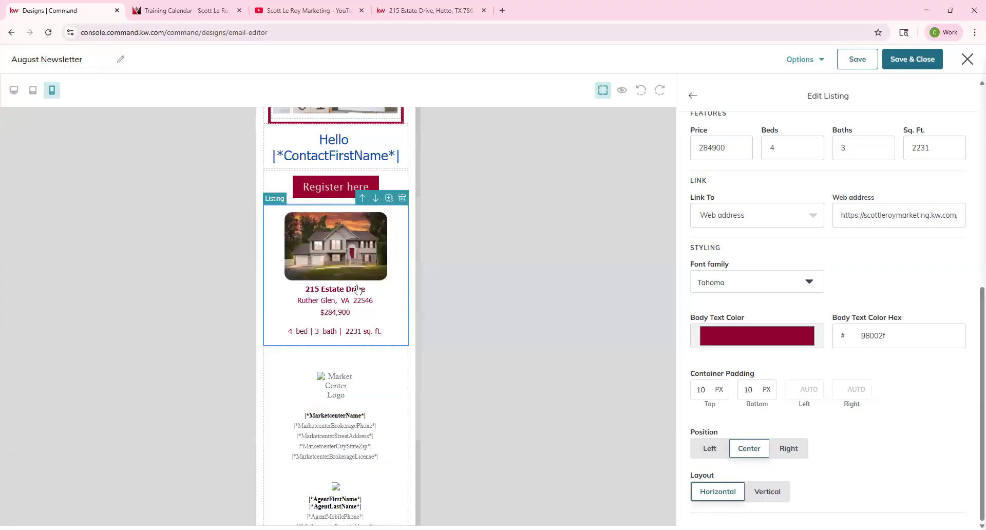
scroll(362, 288, up, 2)
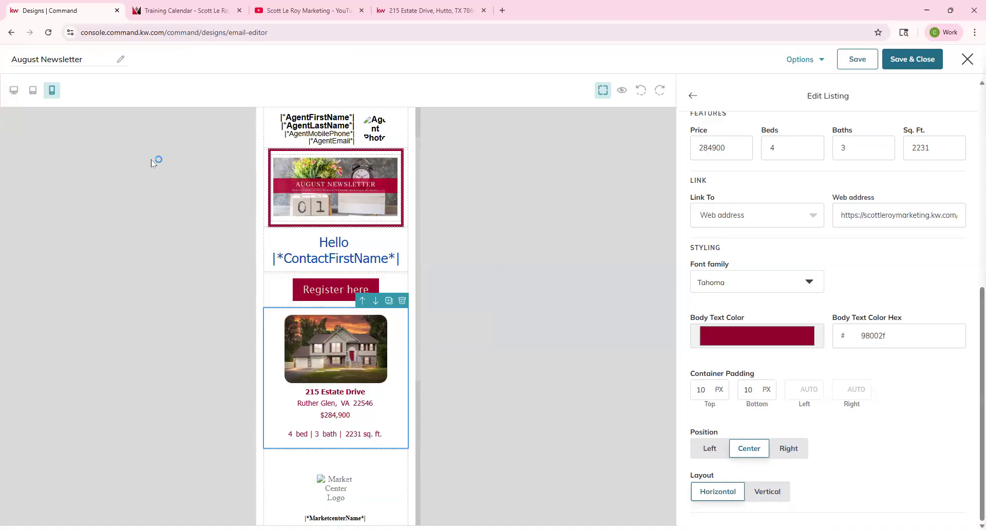
click(13, 91)
click(768, 494)
click(728, 493)
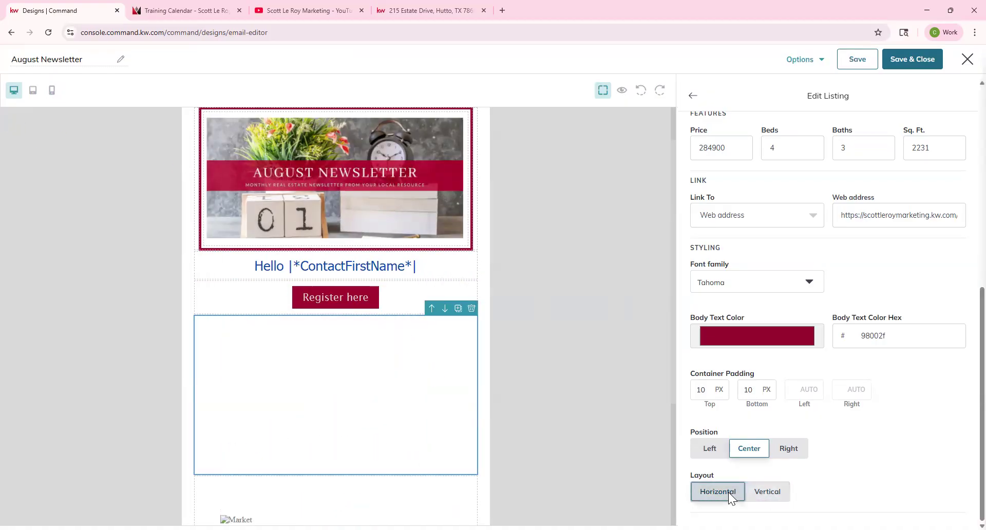
scroll(747, 375, up, 10)
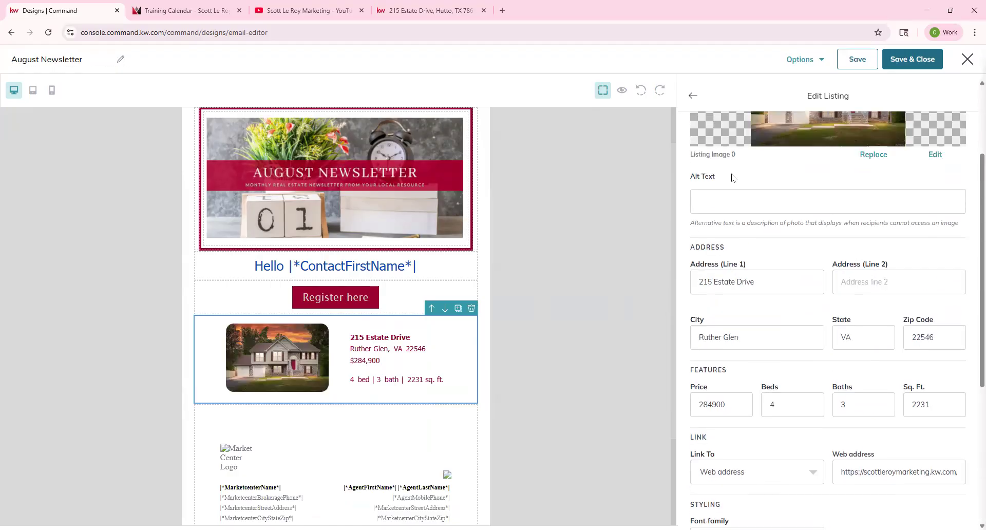
Step: Exit Edit Listing, drag a second Listing Block onto the canvas, and delete it with the trash icon
click(692, 96)
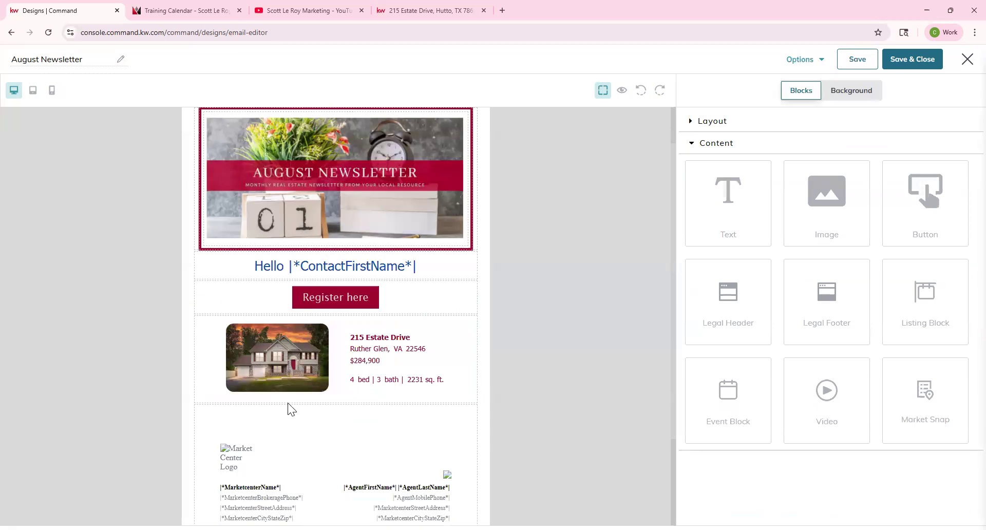
drag(943, 313, 407, 434)
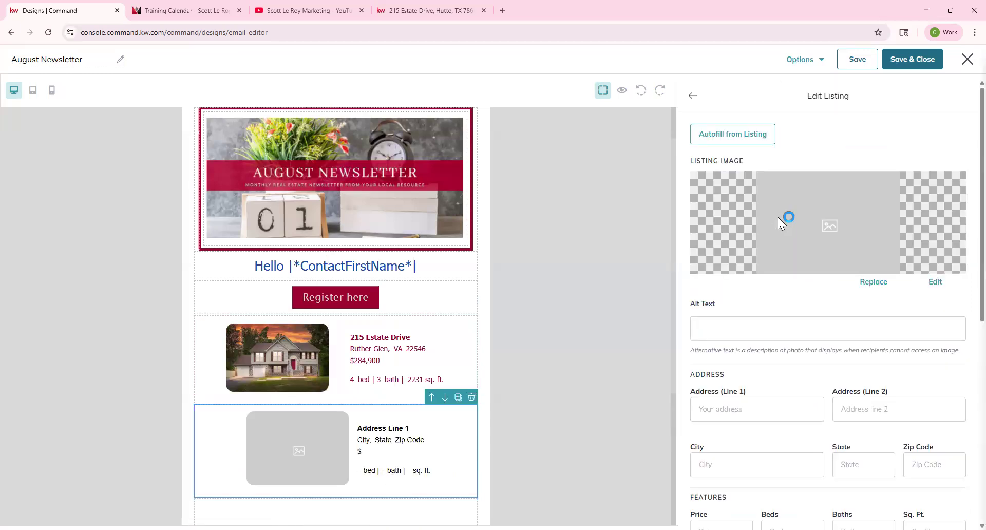
click(471, 397)
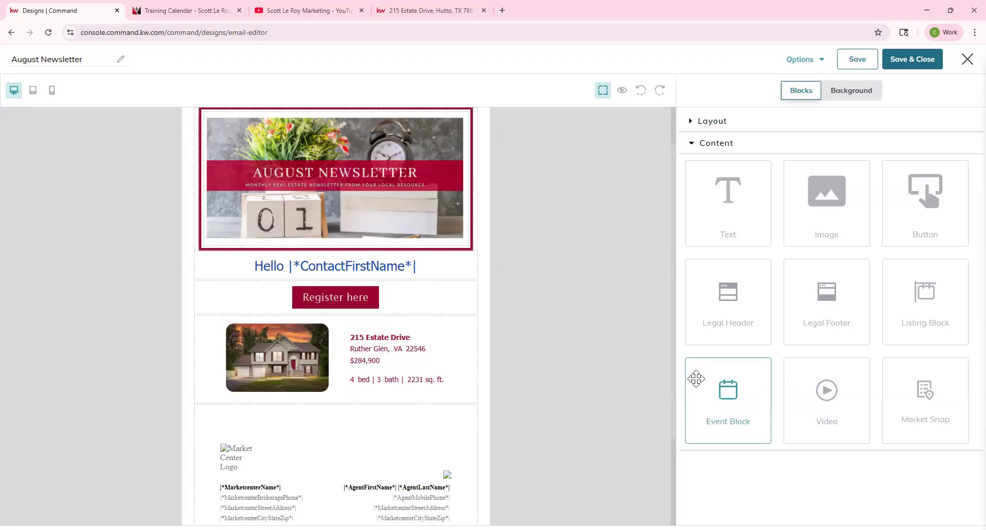
Step: Drop an Event Block from the Content panel beneath the listing block
drag(729, 383, 411, 406)
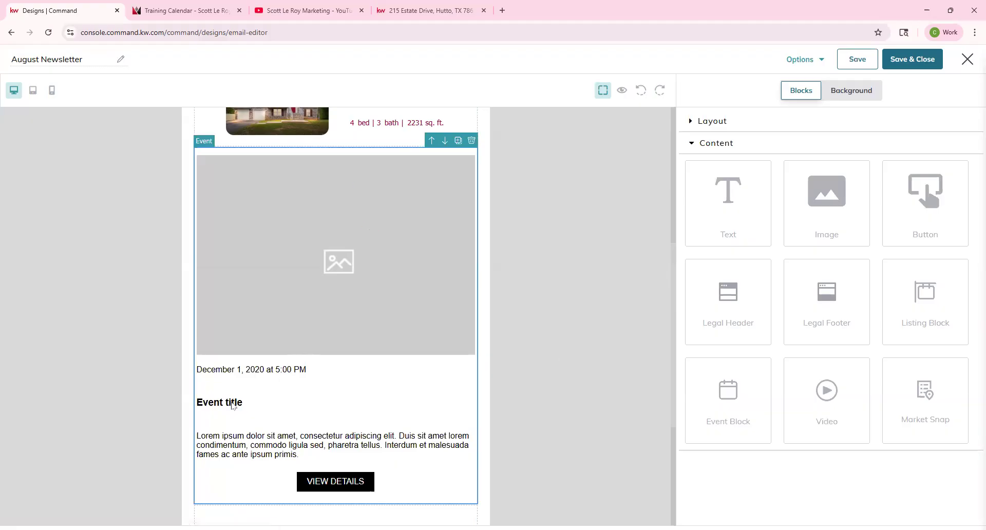
scroll(340, 450, down, 2)
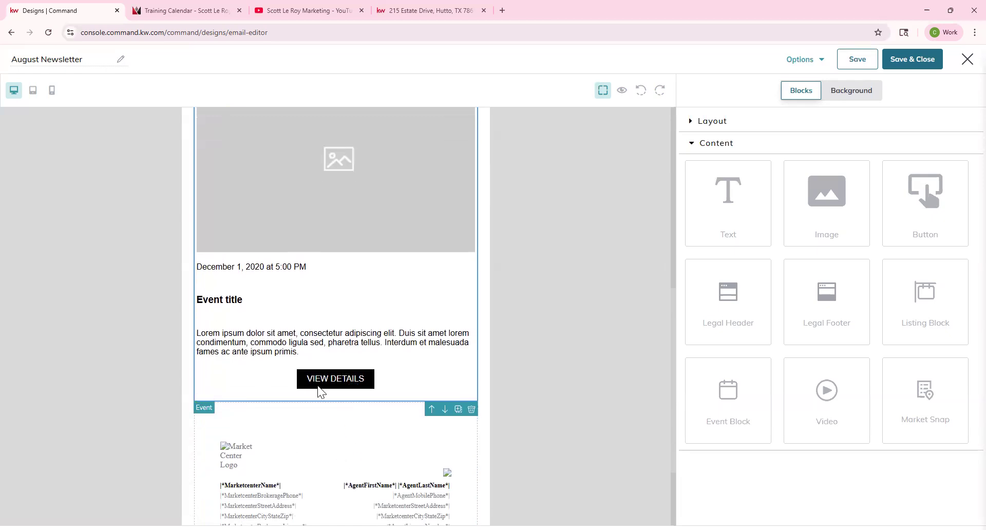
Step: Select the event block's placeholder image and choose Replace to open the Replace Image dialog
click(372, 379)
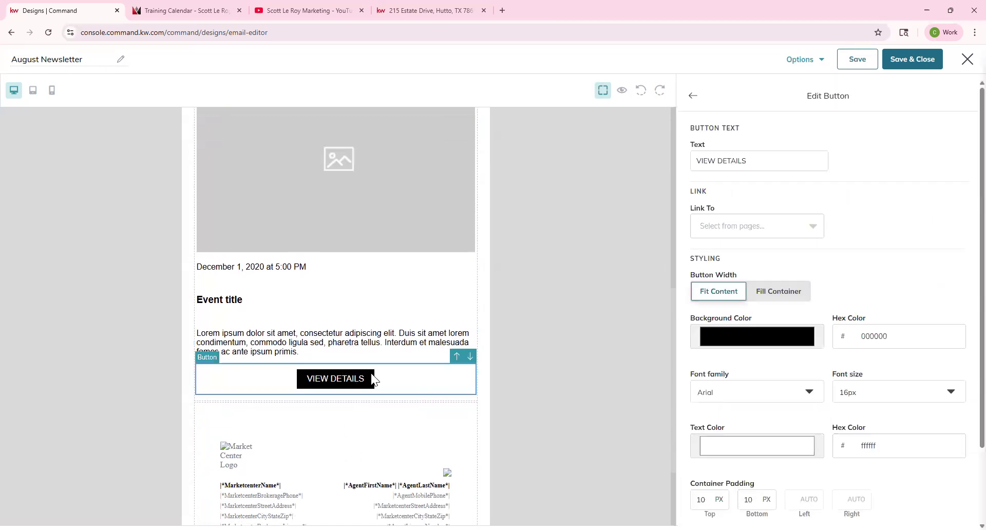
click(374, 354)
click(375, 300)
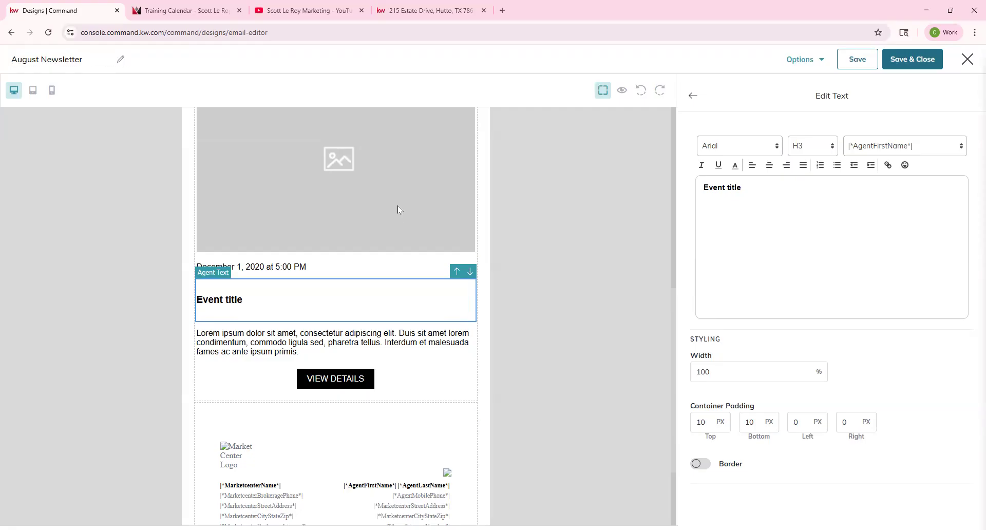
scroll(392, 303, up, 1)
scroll(396, 297, up, 1)
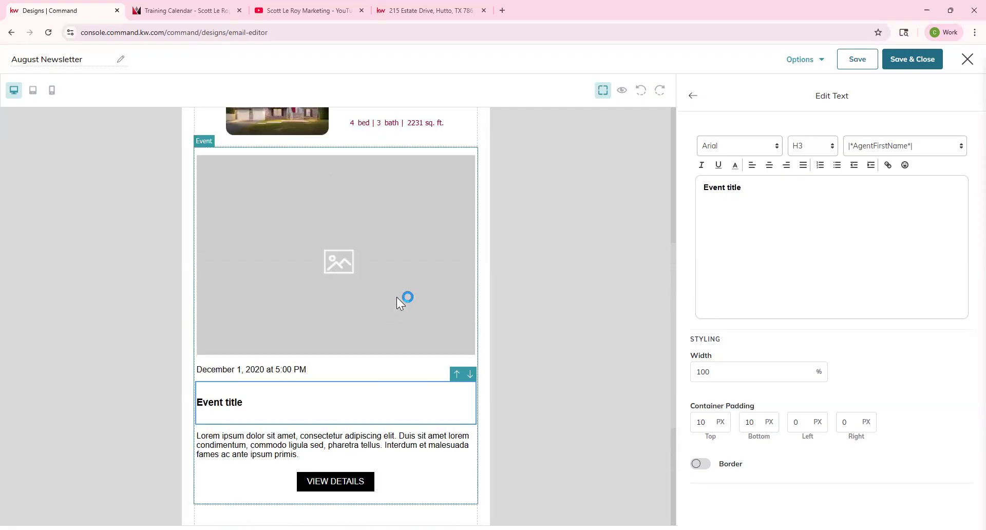
scroll(398, 299, up, 1)
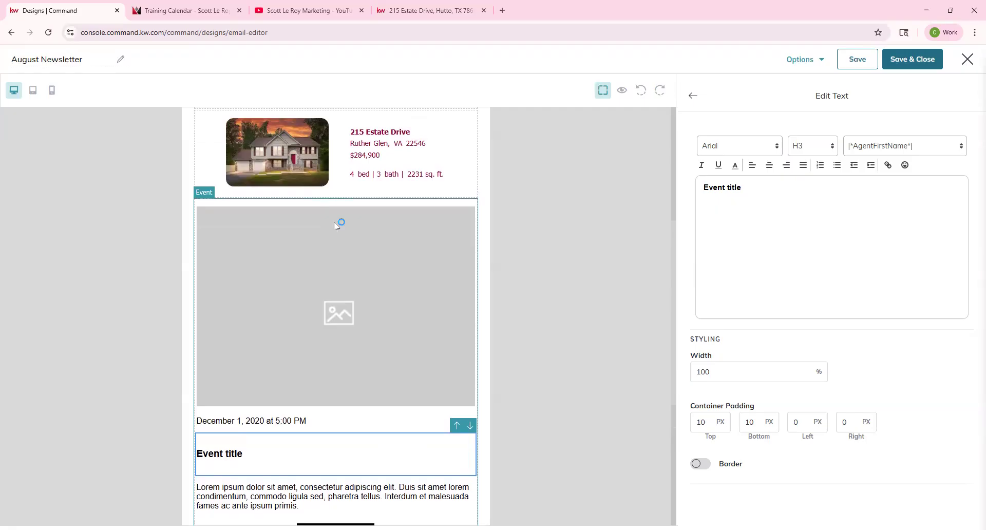
scroll(335, 224, down, 3)
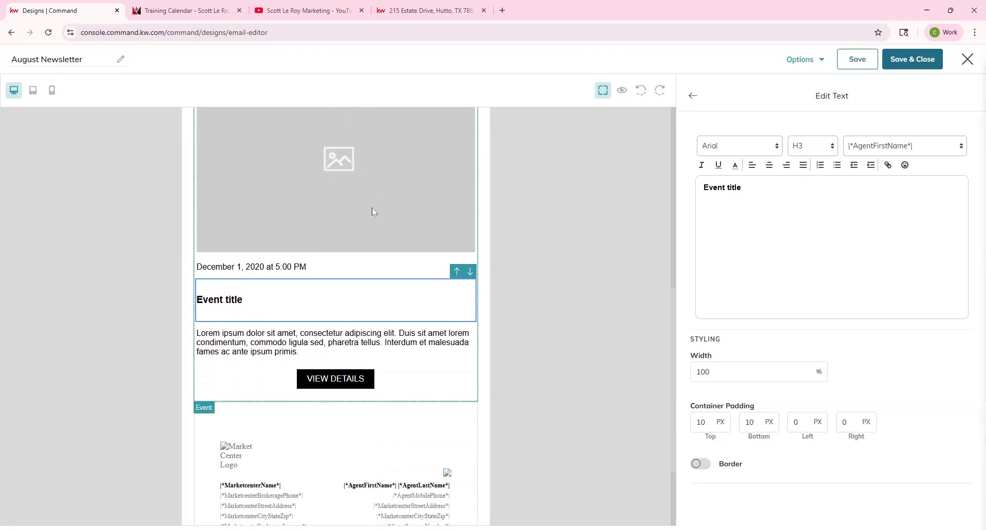
scroll(363, 297, up, 3)
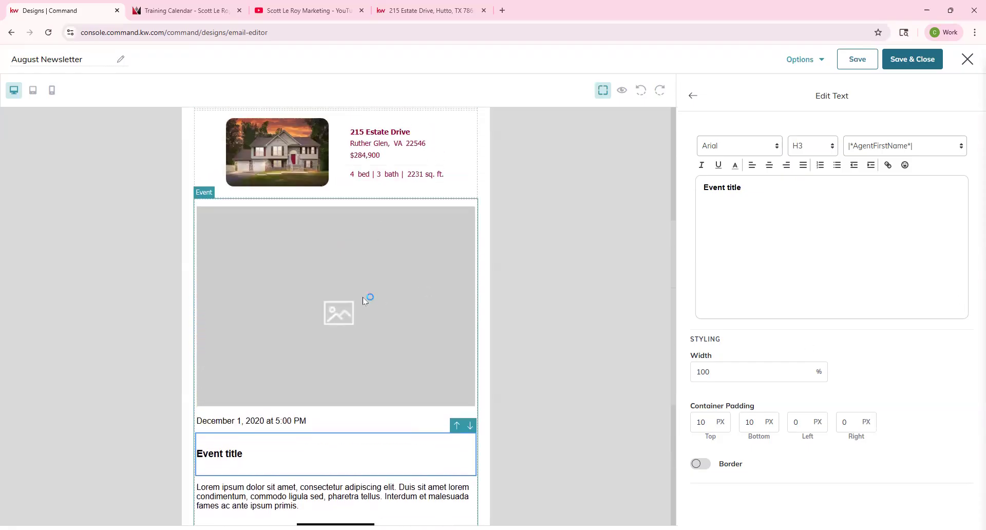
click(363, 297)
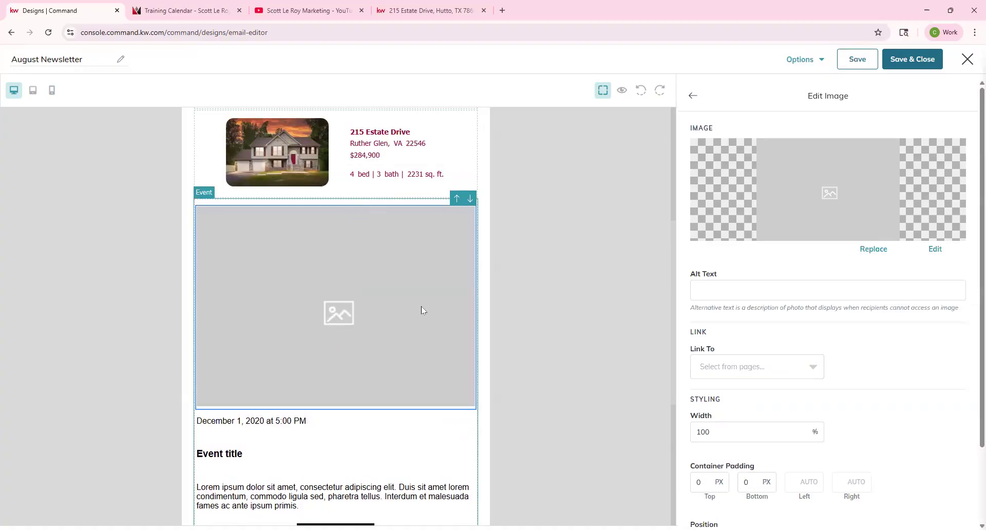
click(880, 249)
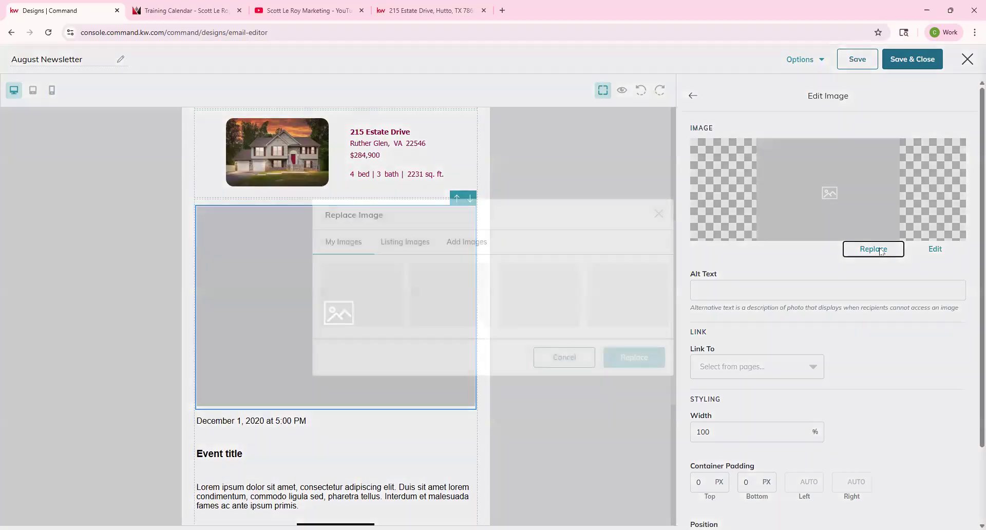
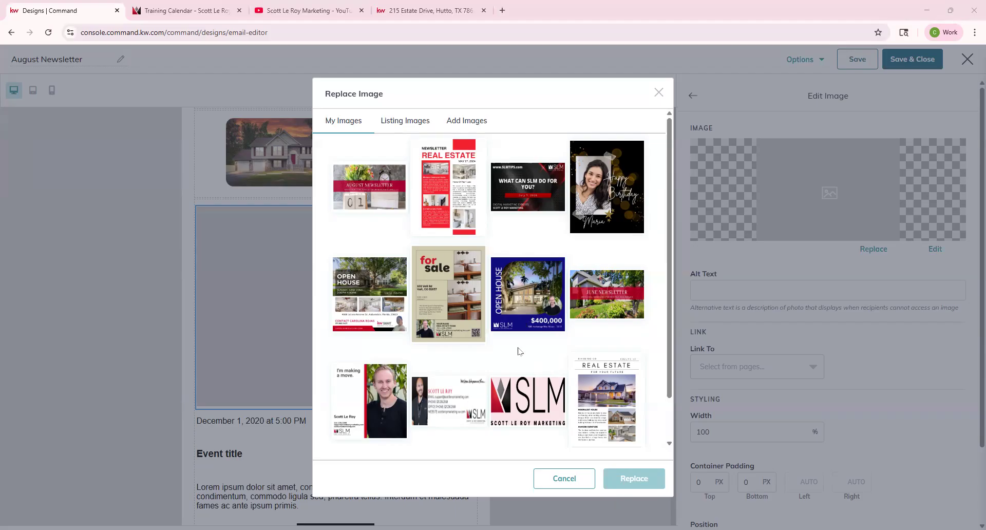
Step: Load more saved images and swap the event placeholder for the fireplace photo P4D24hKZ82.jpg
scroll(518, 350, down, 1)
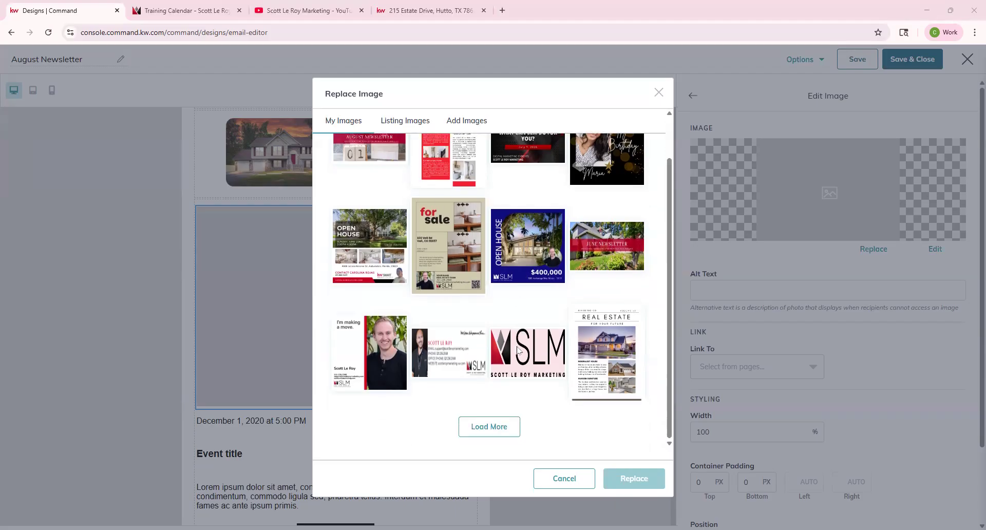
click(506, 426)
scroll(512, 317, down, 2)
click(524, 338)
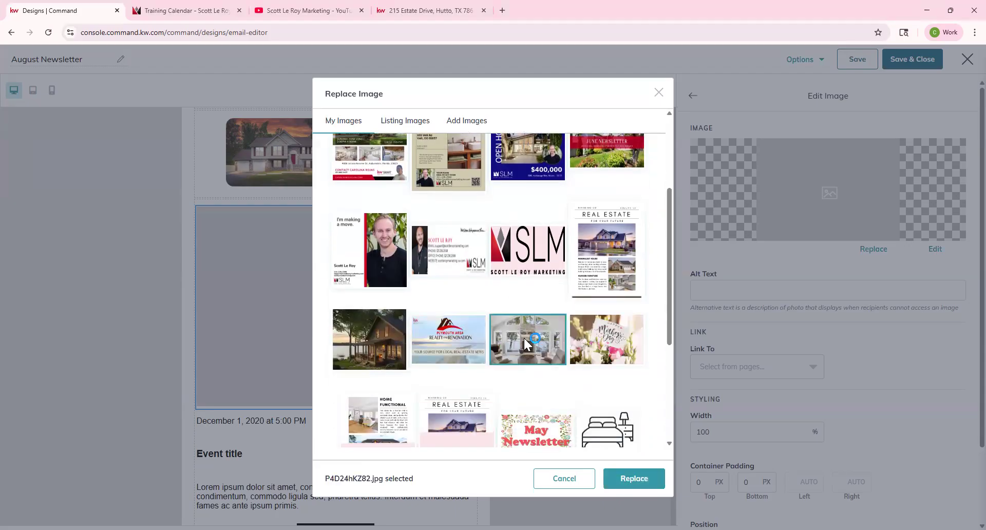
click(626, 479)
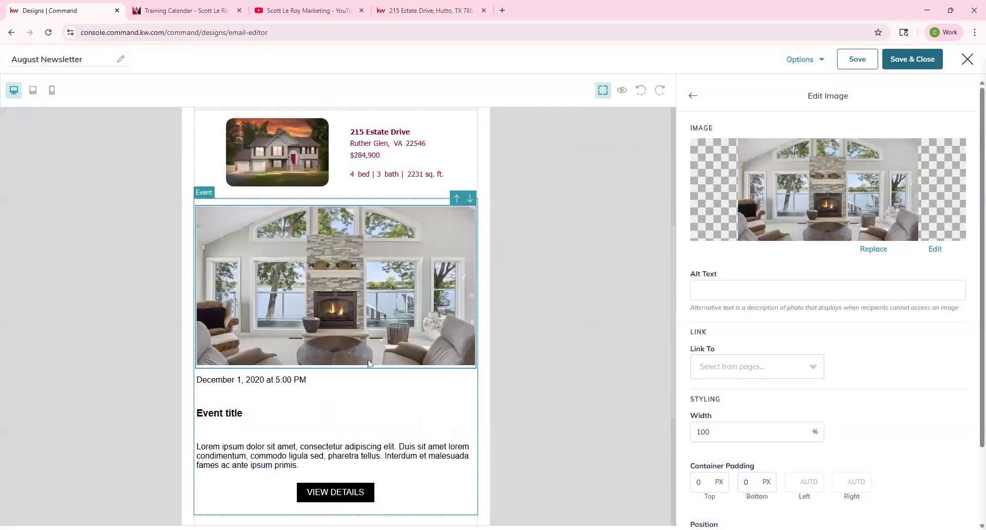
Step: Change the event date line to 'August 17th from 1-3 PM', keeping it at 16px
click(235, 380)
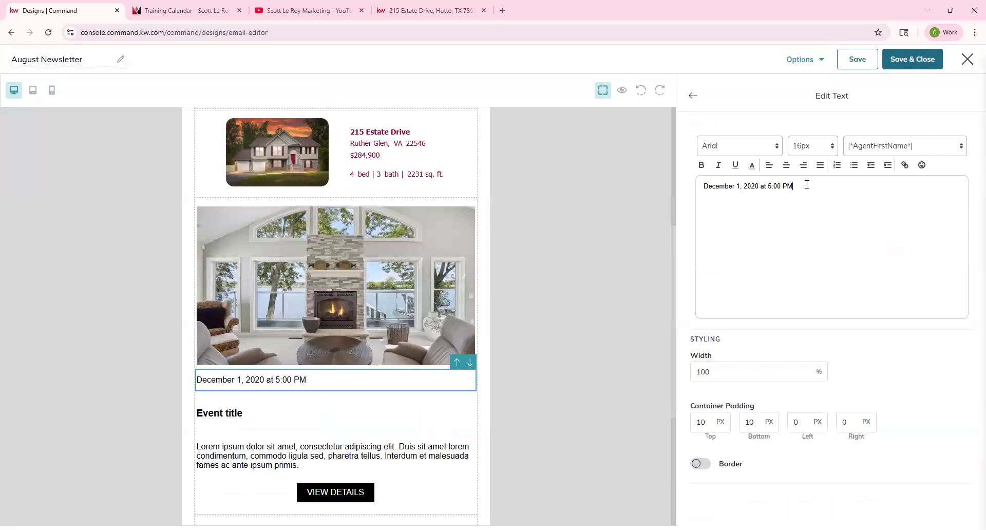
drag(807, 184, 688, 187)
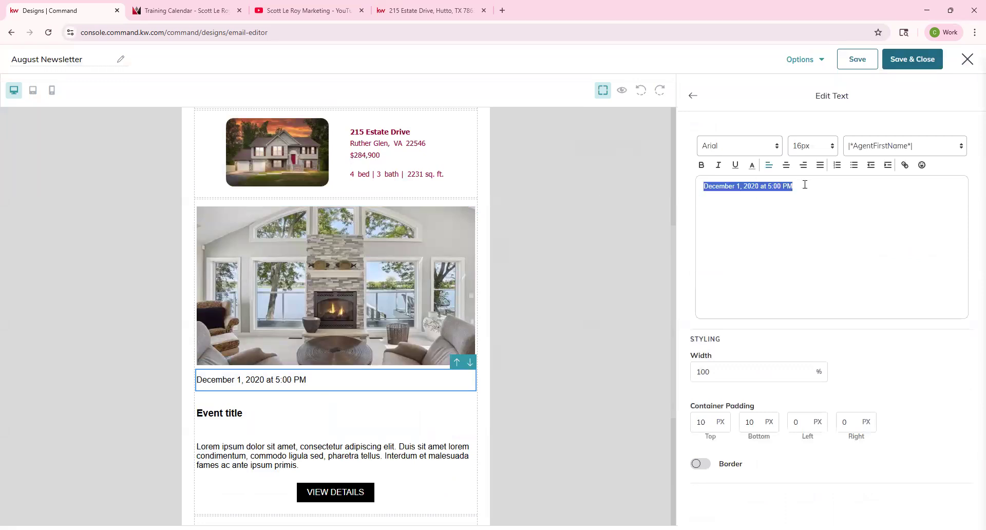
text(August)
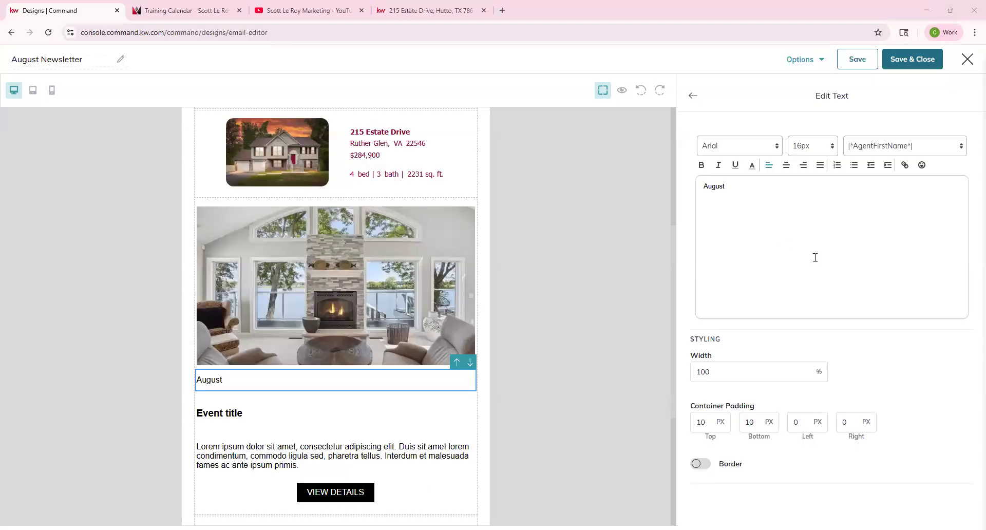
click(777, 189)
text(17th from 1-3 PM)
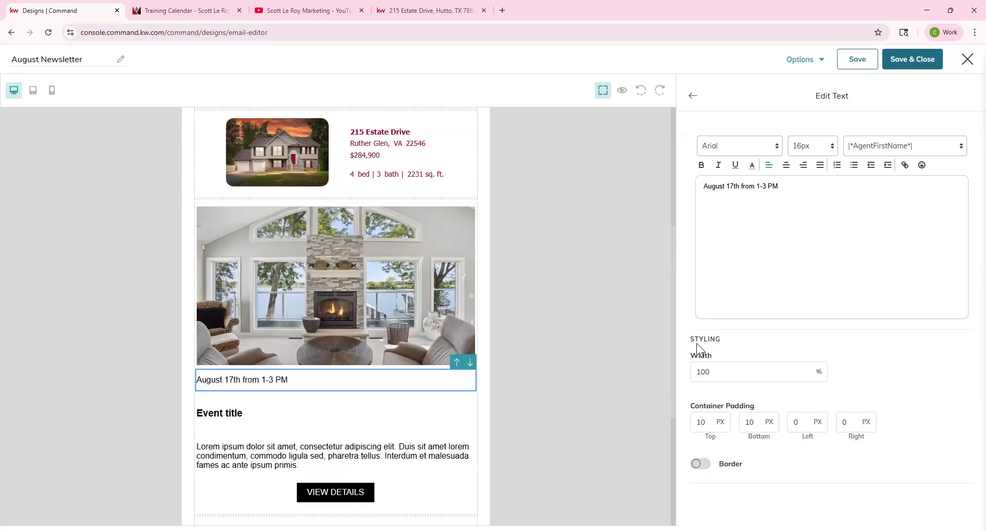
click(712, 370)
click(767, 154)
click(824, 147)
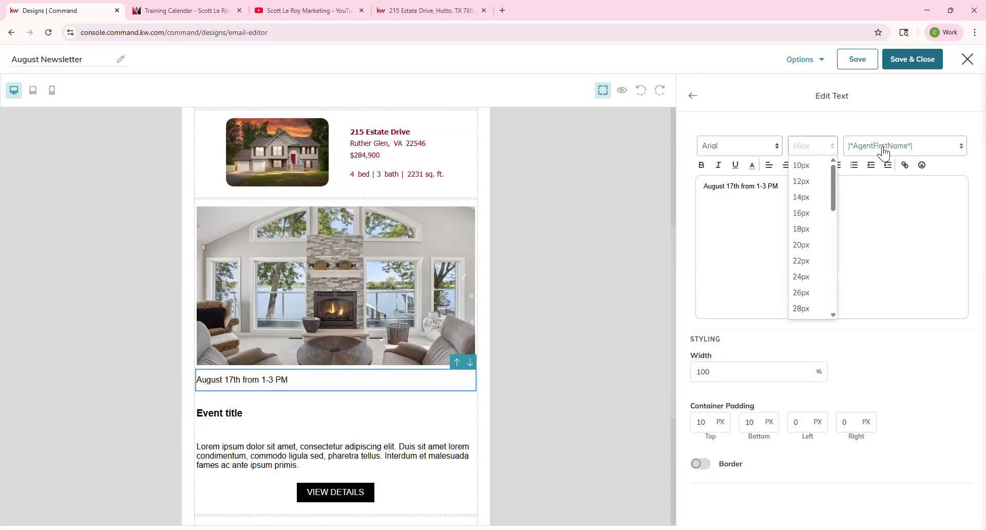
click(800, 212)
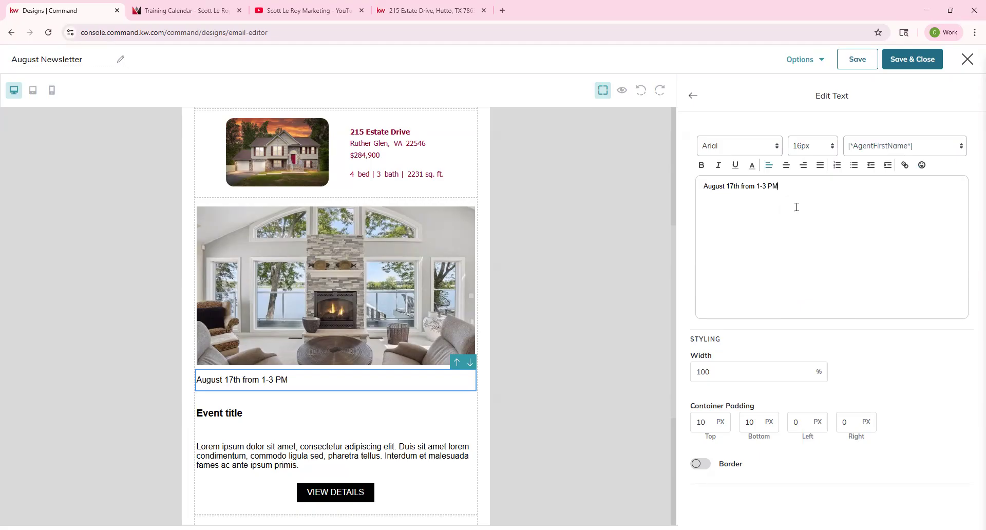
click(751, 165)
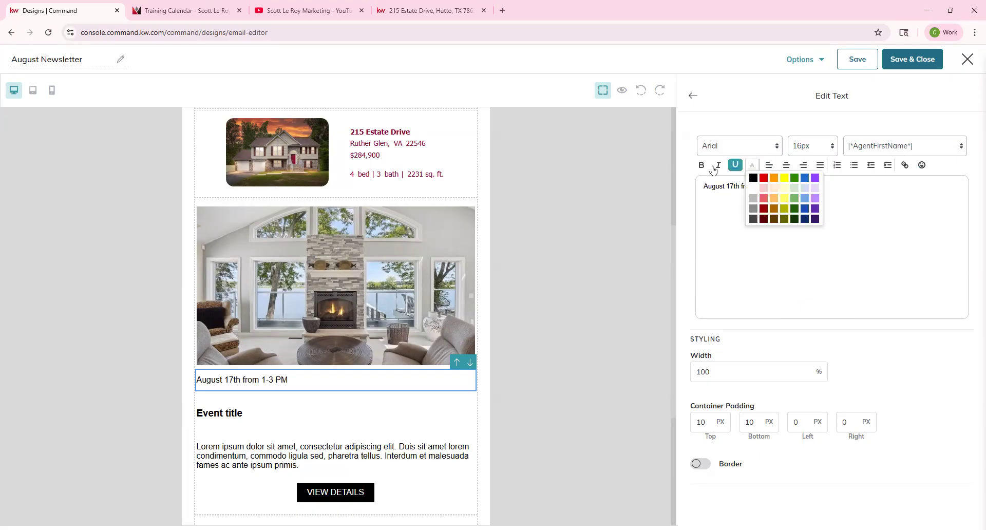
click(694, 97)
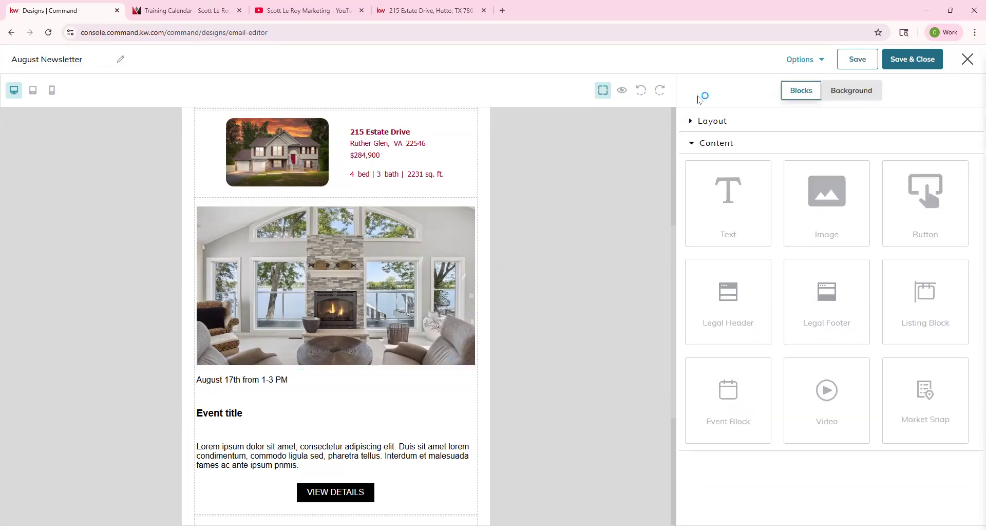
Step: Retitle the event 'Open House' and select the description paragraph below it
click(222, 424)
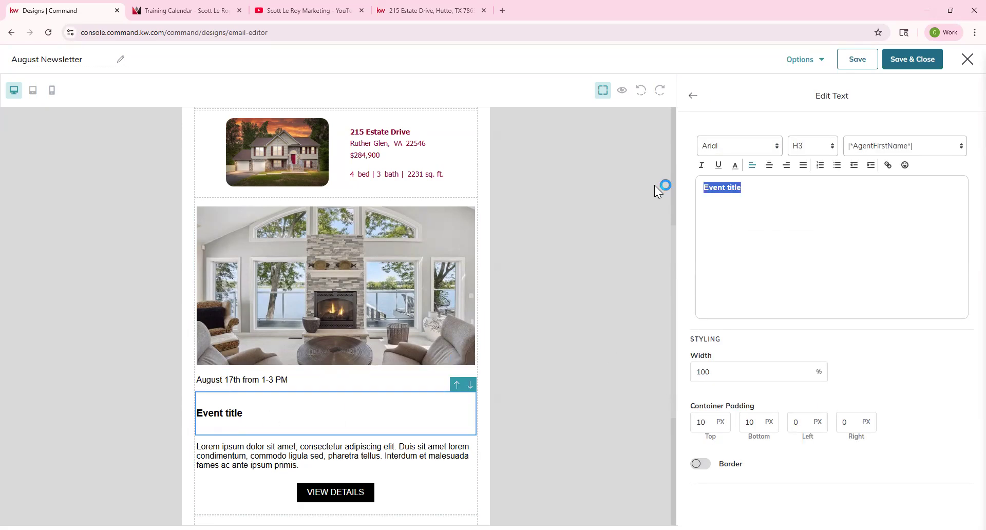
text(Open House)
click(694, 97)
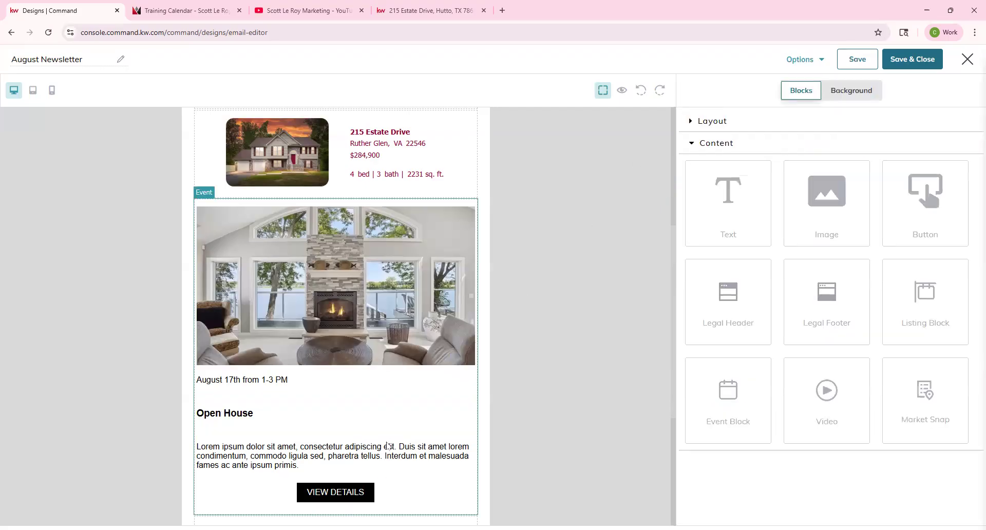
click(389, 446)
scroll(334, 465, down, 1)
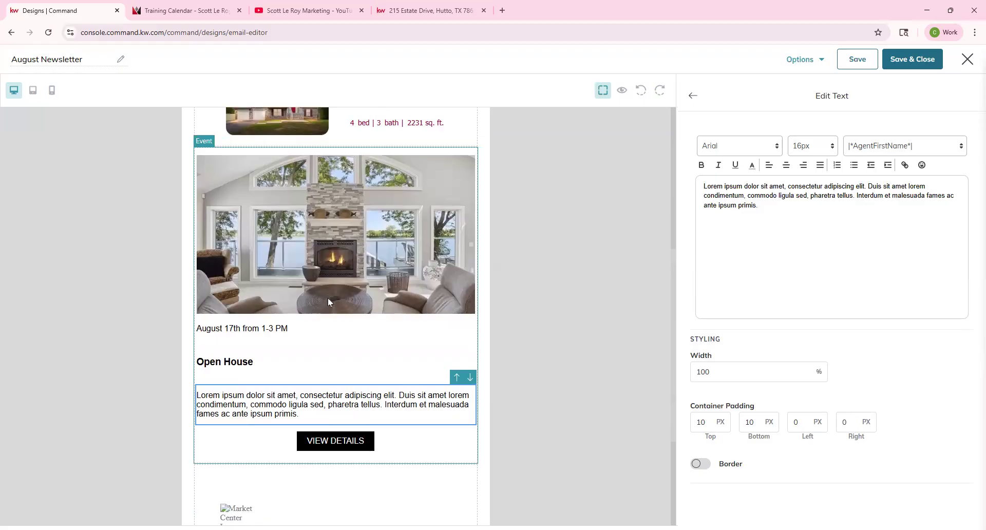
scroll(329, 301, down, 2)
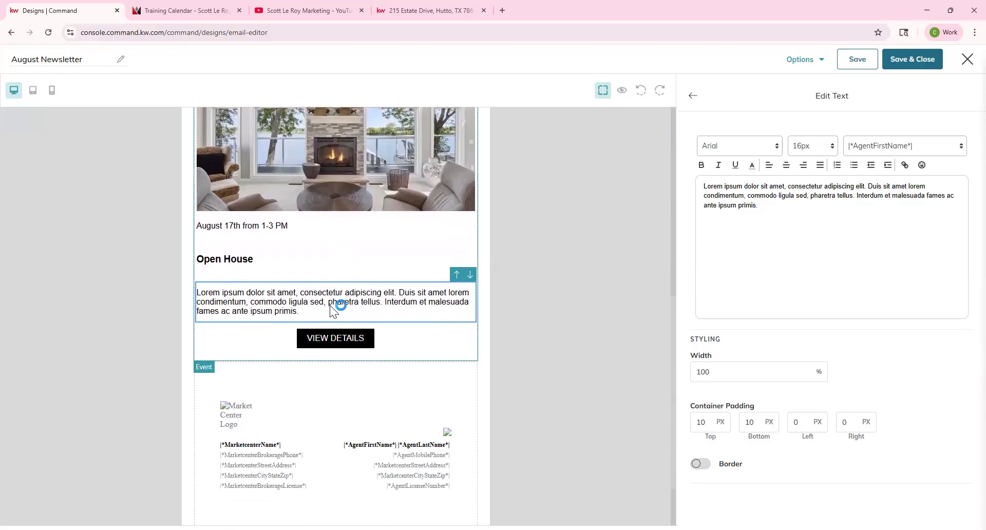
Step: Change the event button label from VIEW DETAILS to 'More Information Here', leaving its link unset
click(352, 342)
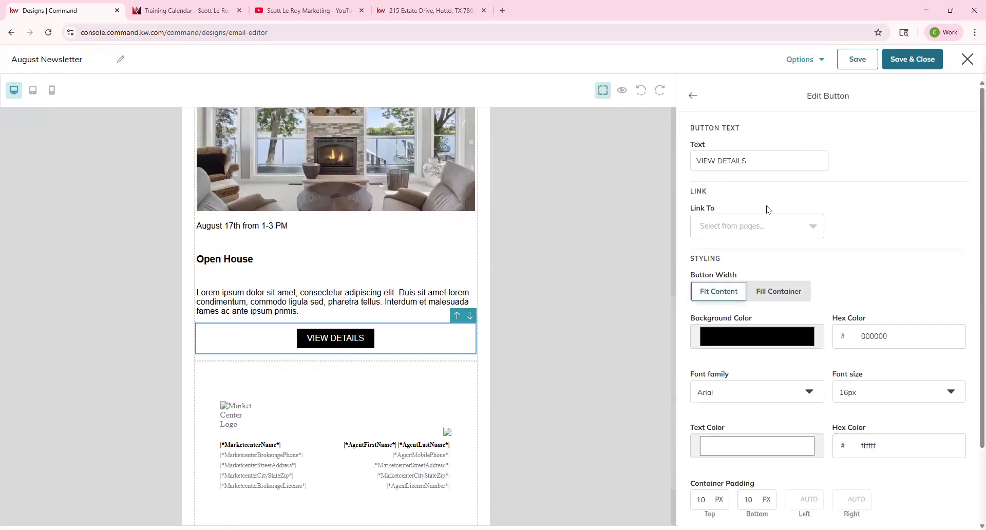
click(766, 226)
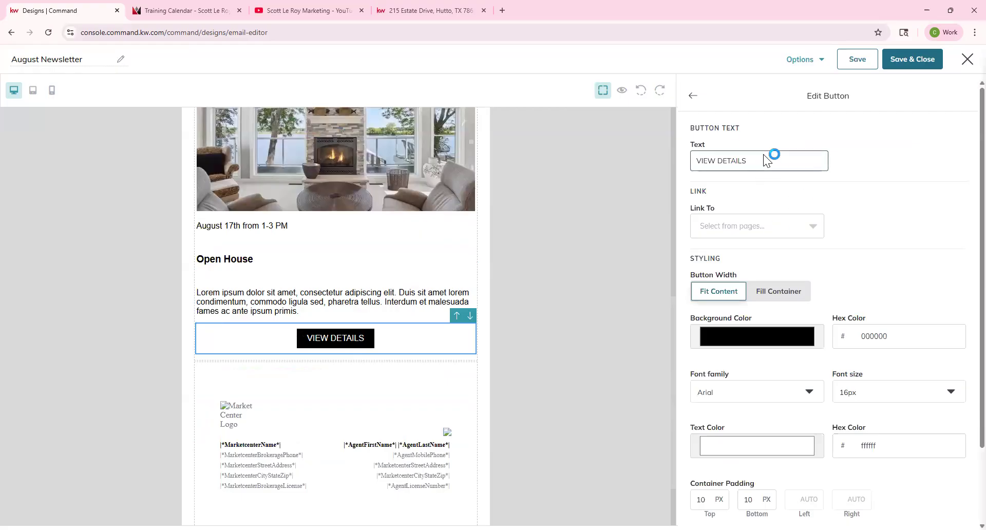
scroll(359, 247, up, 7)
scroll(358, 244, down, 4)
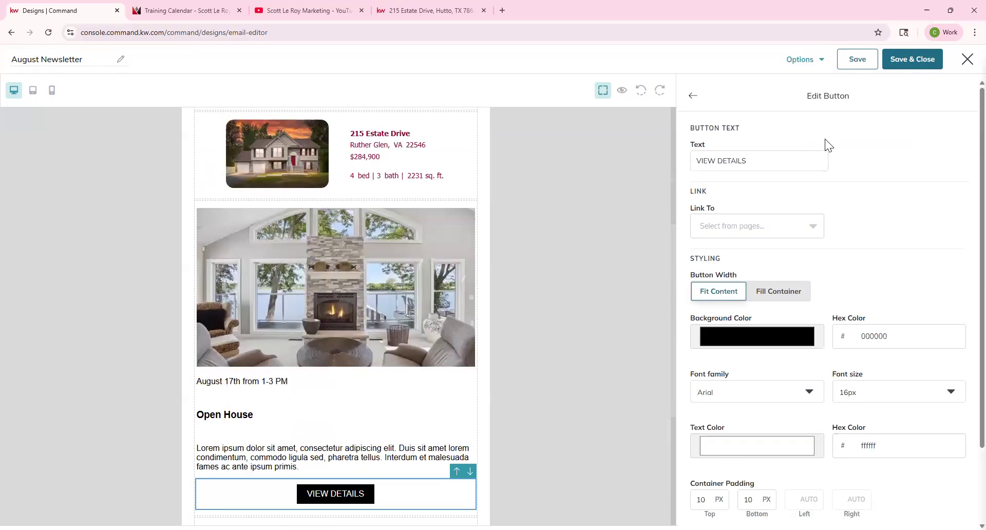
triple_click(764, 162)
text(More )
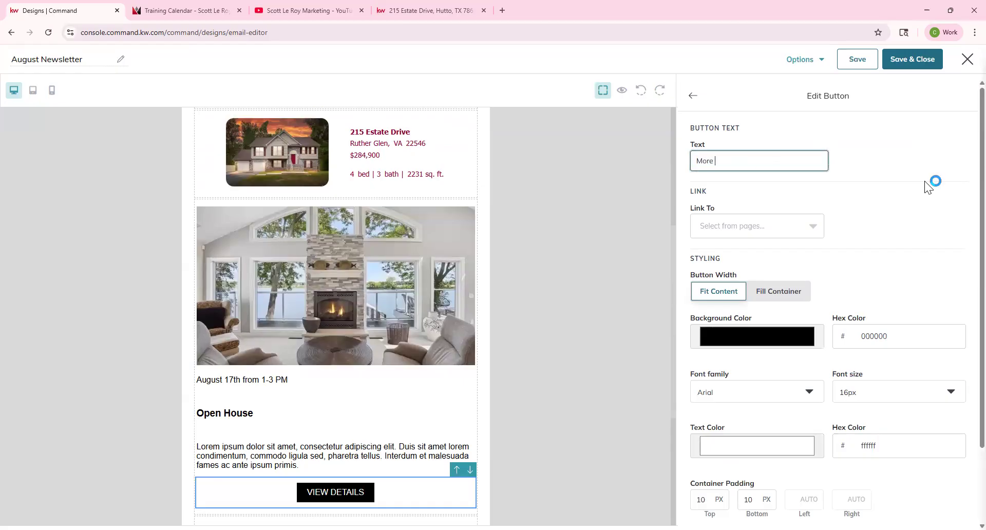
text(Informatio)
text(n Here)
scroll(837, 319, down, 1)
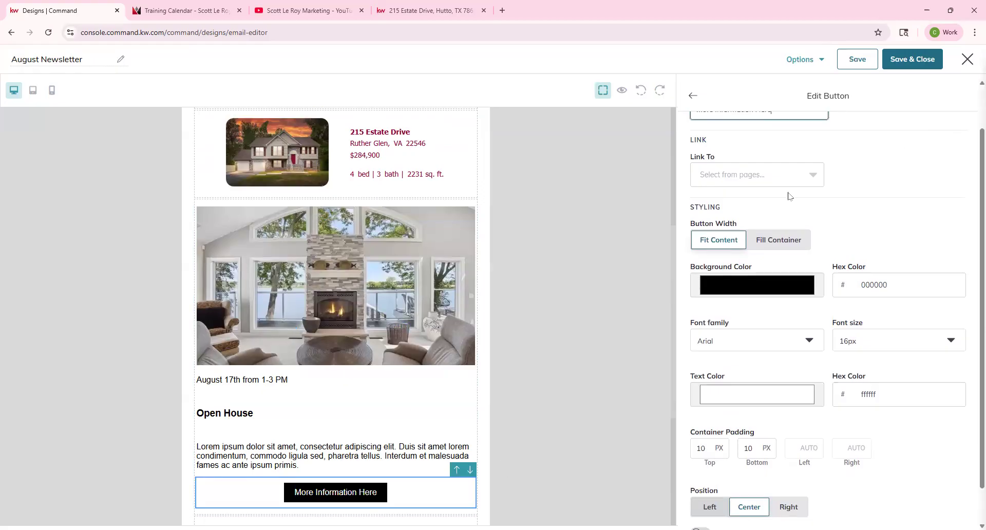
click(813, 175)
click(892, 195)
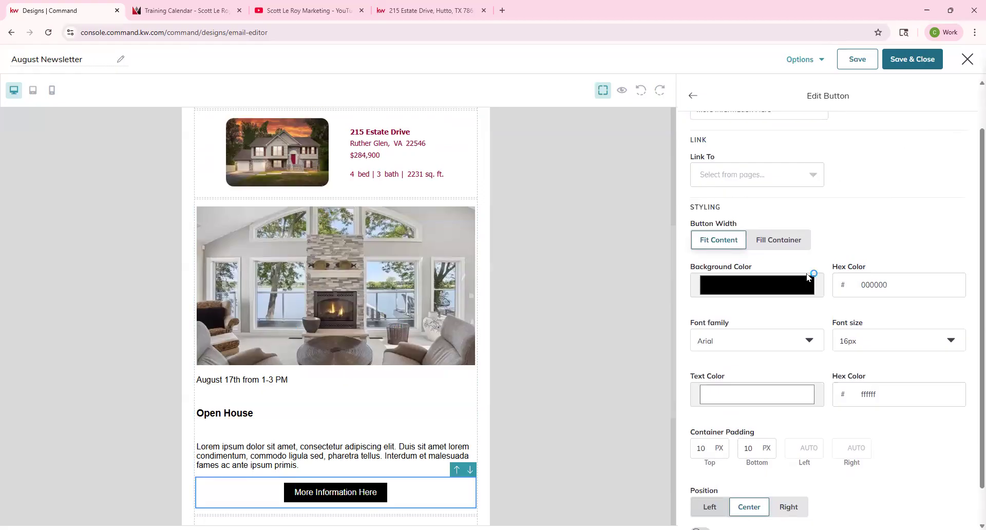
scroll(810, 279, down, 1)
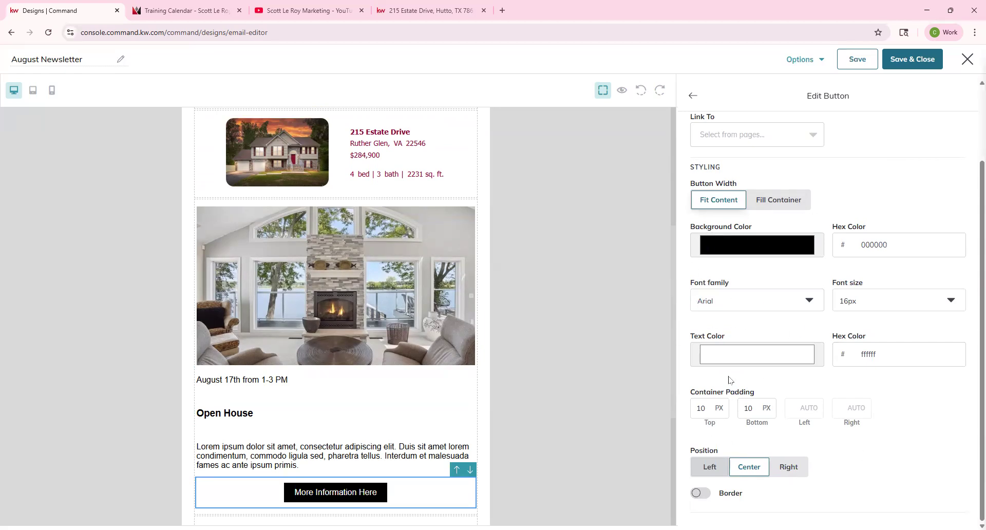
click(693, 95)
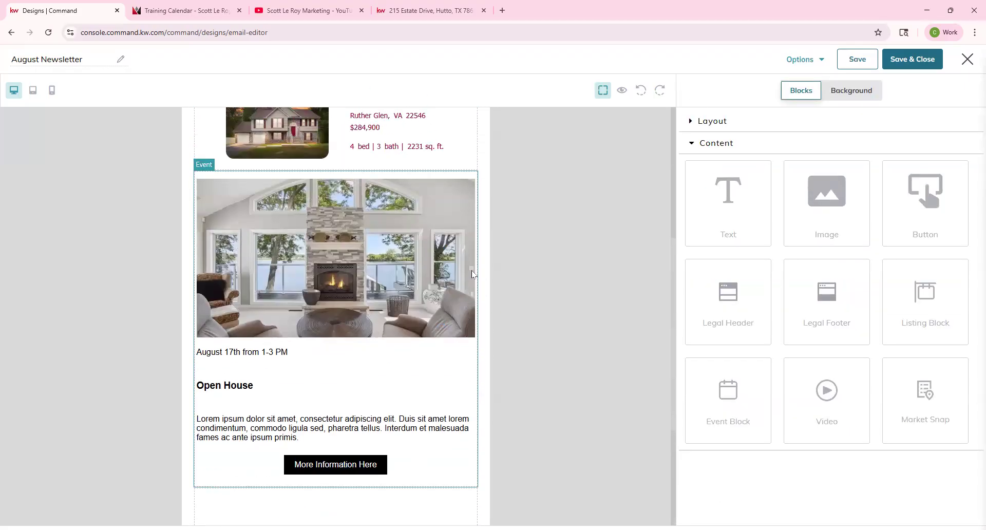
Step: Duplicate the Event block, then delete the copy
click(477, 177)
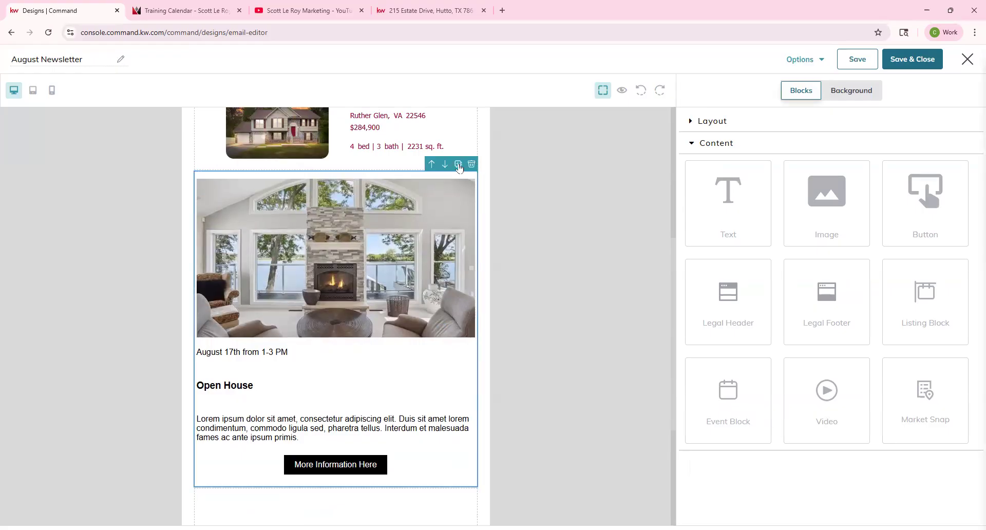
click(459, 165)
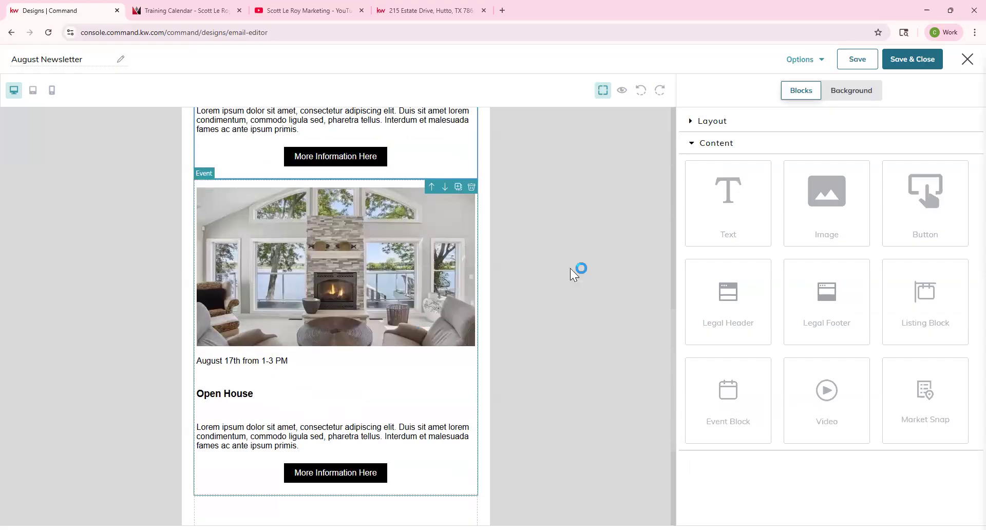
click(473, 188)
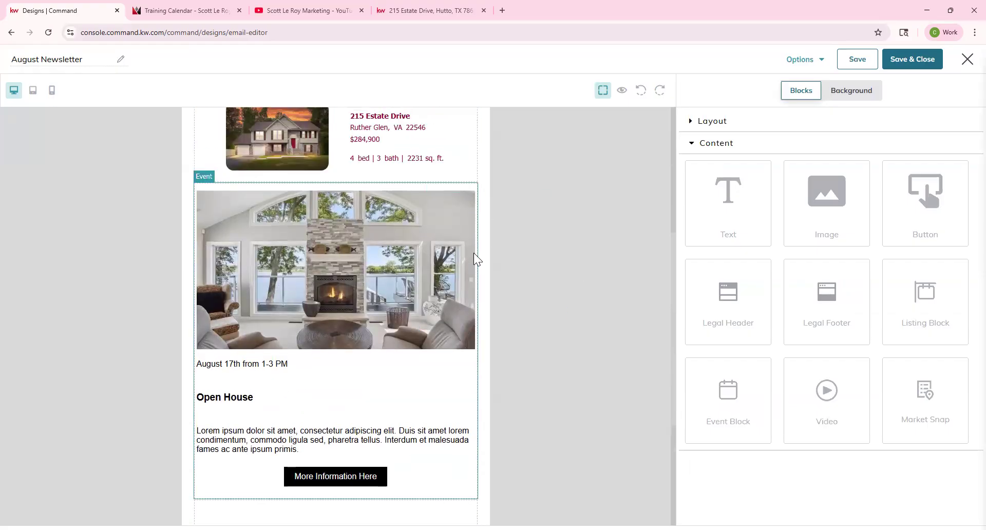
Step: Drop a Video block onto the canvas below the More Information Here button
scroll(473, 257, up, 2)
scroll(319, 322, down, 1)
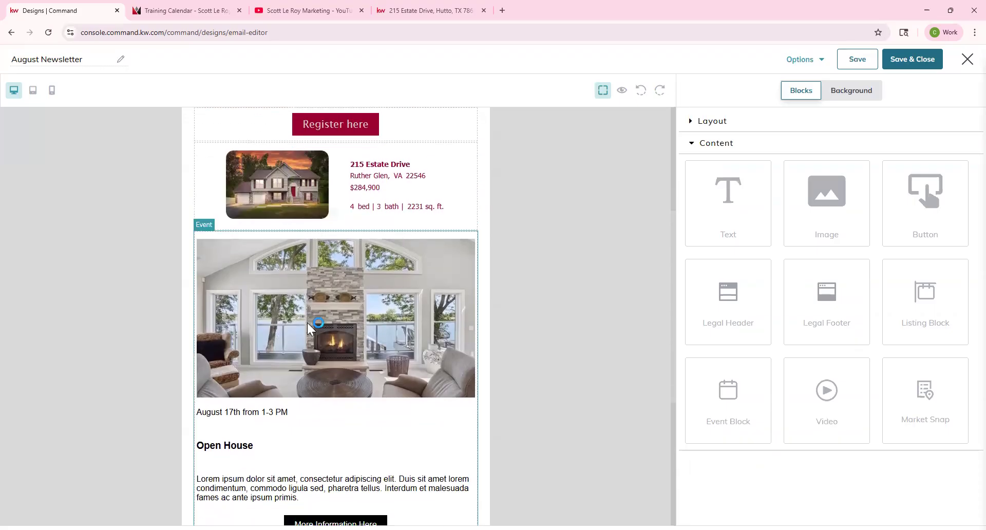
scroll(345, 325, down, 2)
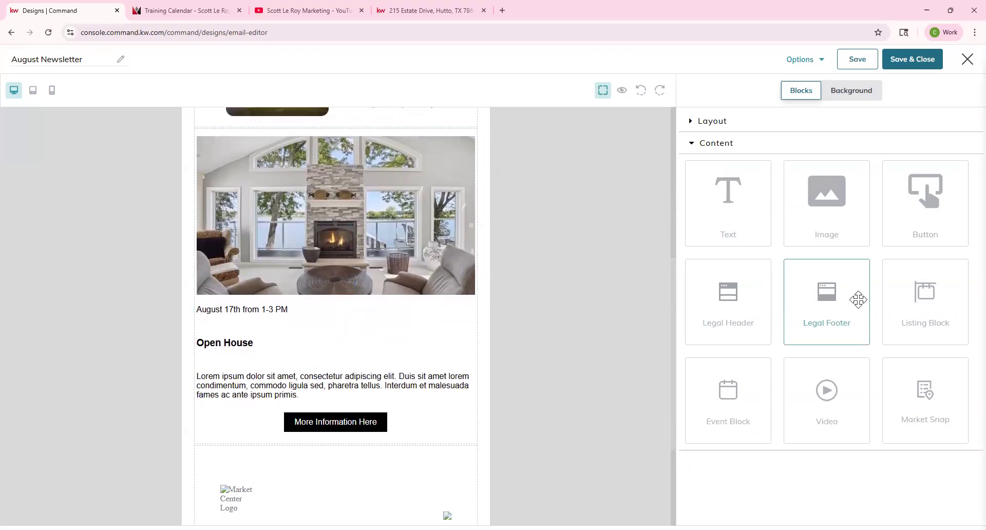
scroll(403, 356, down, 3)
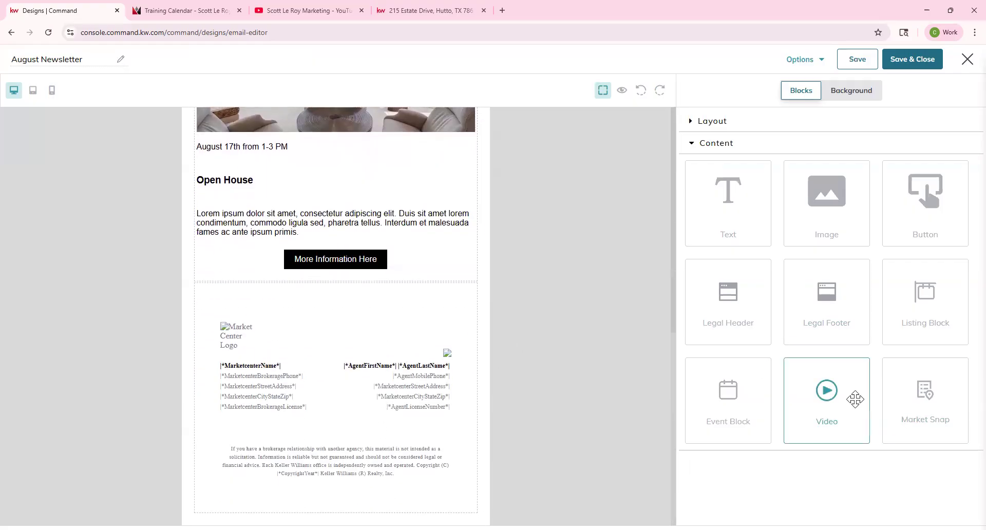
drag(855, 399, 365, 271)
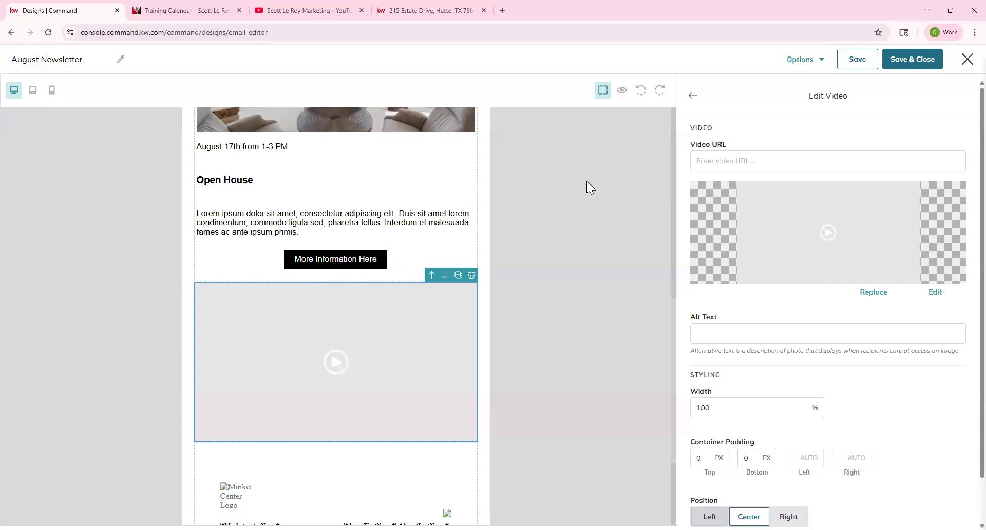
click(722, 149)
click(723, 149)
Step: Copy the URL of the YouTube video 'Paid Ads and Social Posts Campaigns 8/13'
click(272, 11)
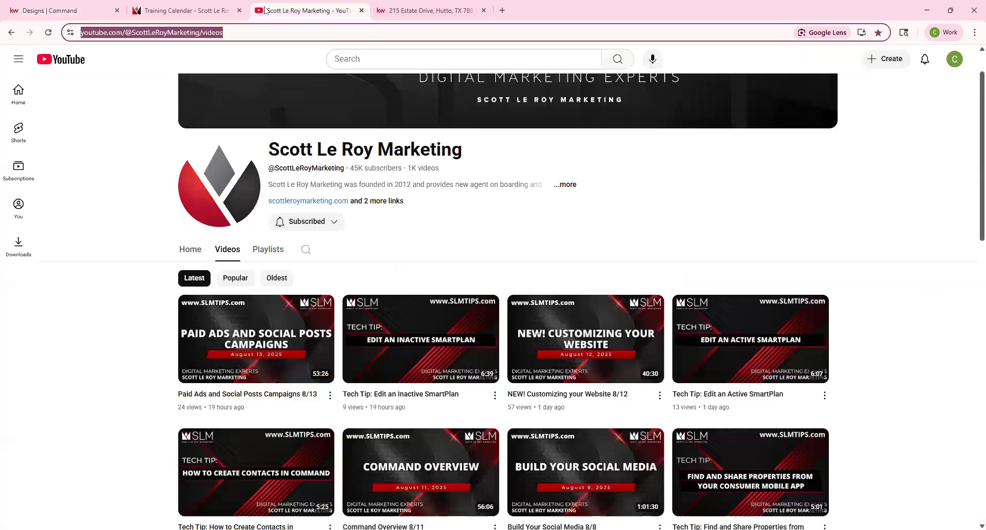
click(267, 331)
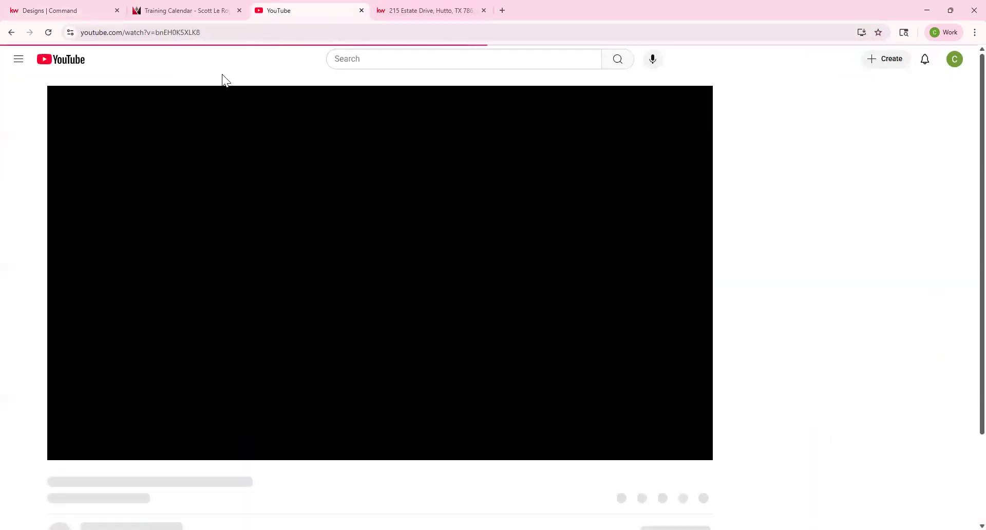
click(213, 32)
key(ctrl+c)
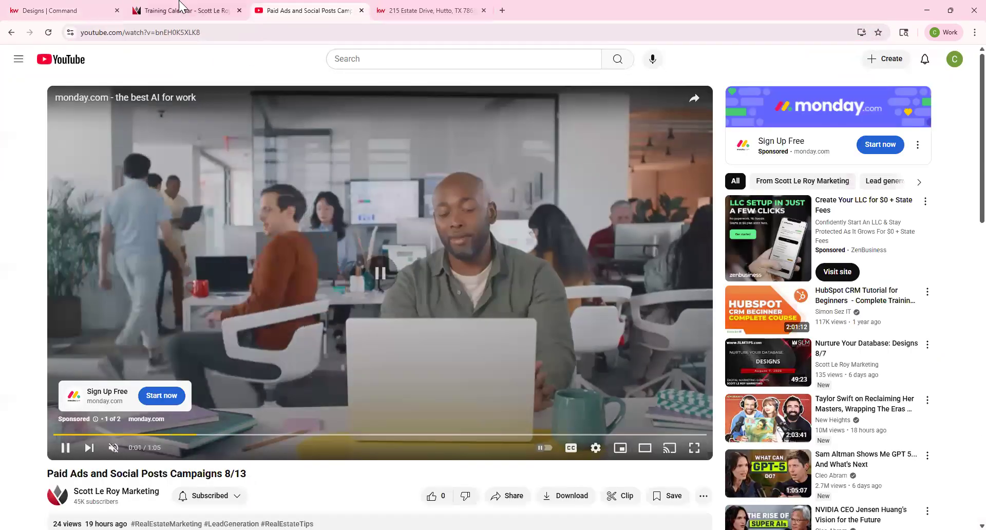
click(57, 10)
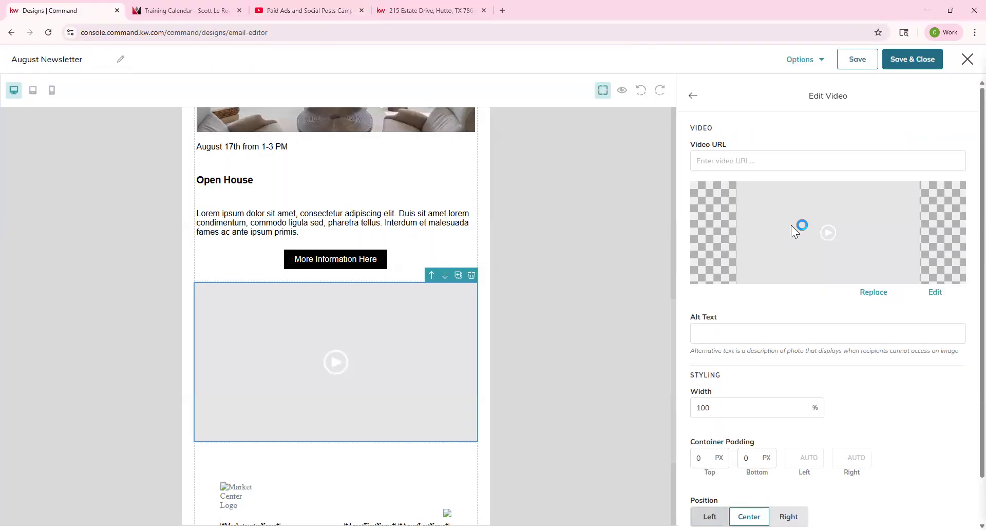
Step: Paste the YouTube link as the video URL and use the 'What Can SLM Do For You' thumbnail
click(774, 161)
key(ctrl+v)
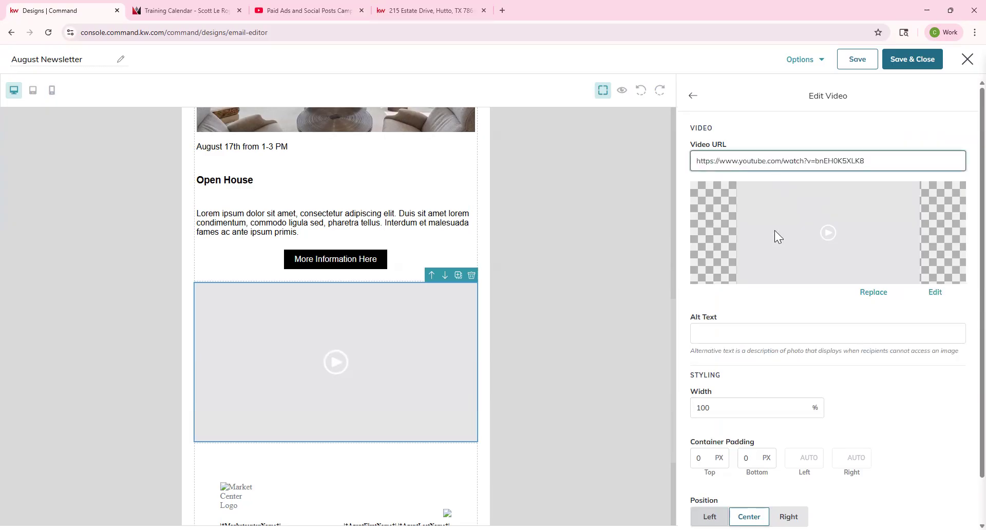
click(873, 292)
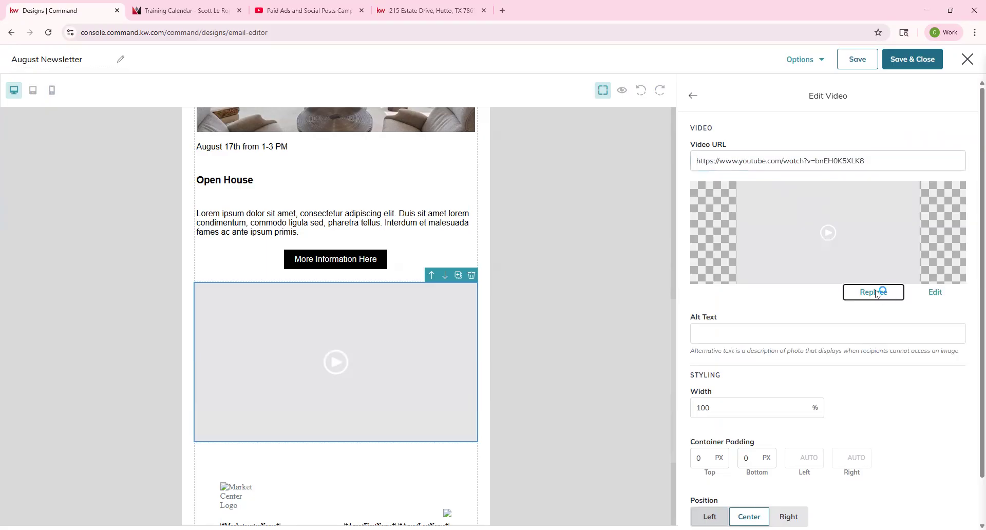
click(525, 186)
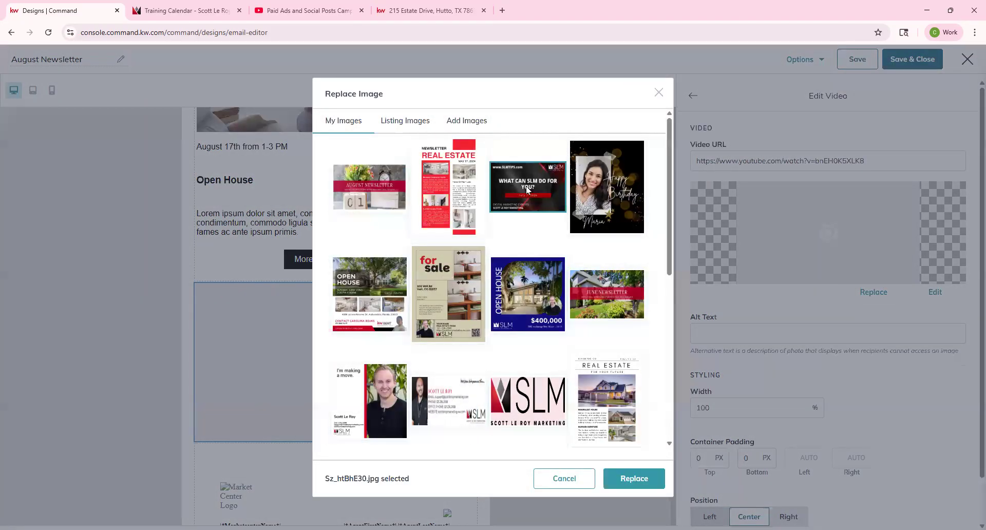
click(634, 479)
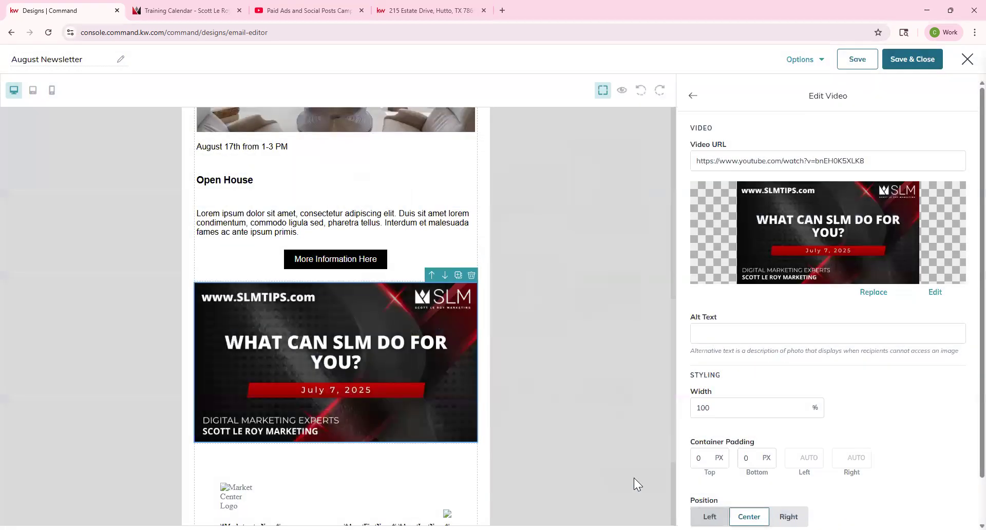
Step: Try the video width at 50%, then set it back to 100%
scroll(834, 347, down, 1)
click(745, 362)
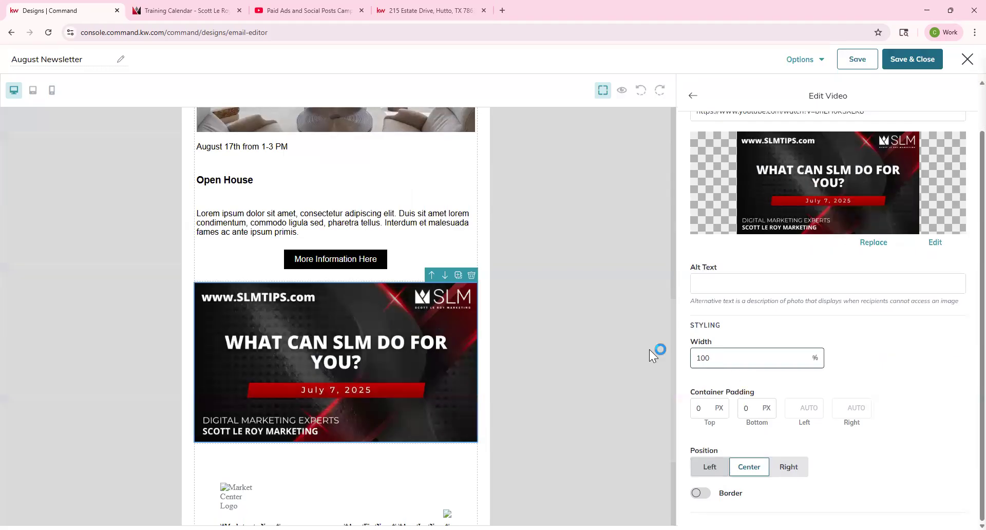
key(BackSpace)
key(BackSpace)
key(BackSpace)
text(50)
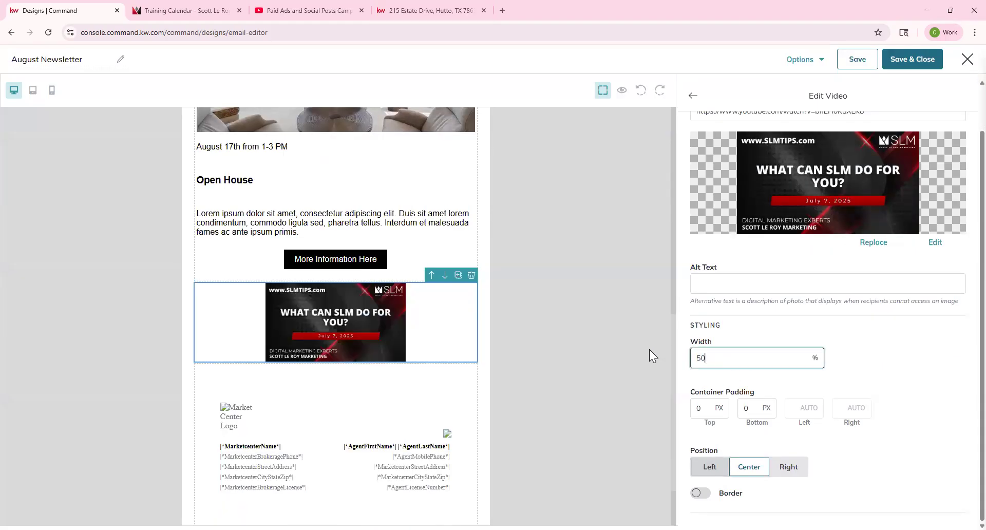
key(BackSpace)
key(BackSpace)
text(100)
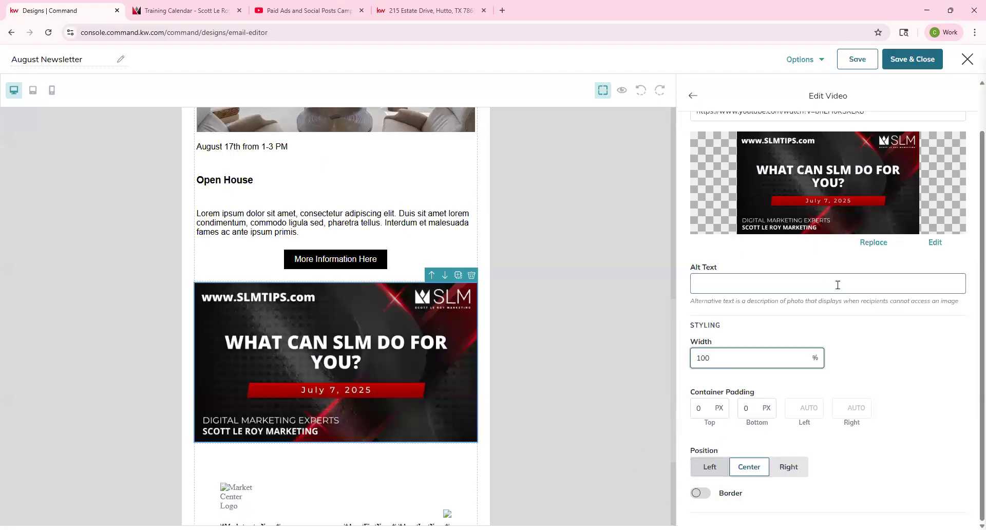
scroll(838, 285, up, 1)
click(691, 98)
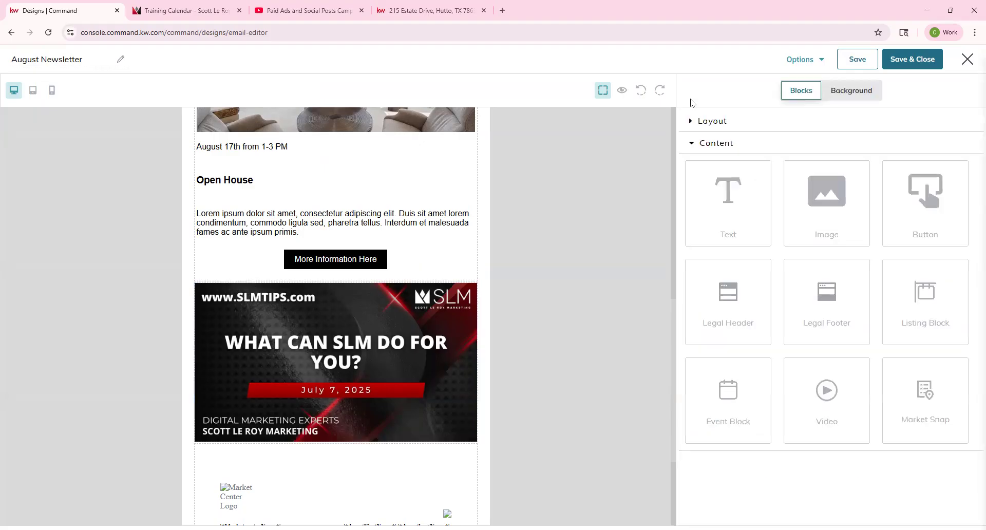
Step: Add a Market Snap block below the video for ZIP 32801 with the Holden Heights neighborhood
scroll(416, 296, down, 3)
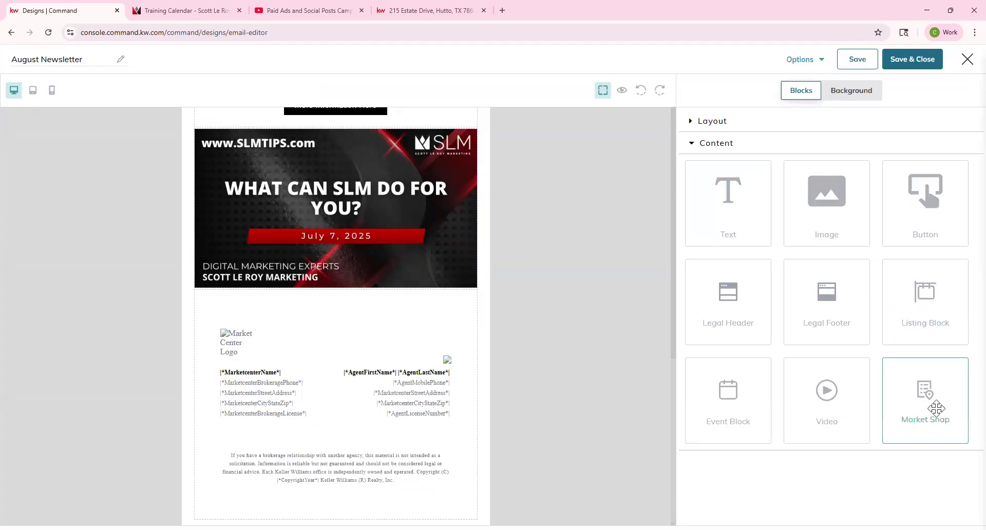
drag(932, 398, 443, 291)
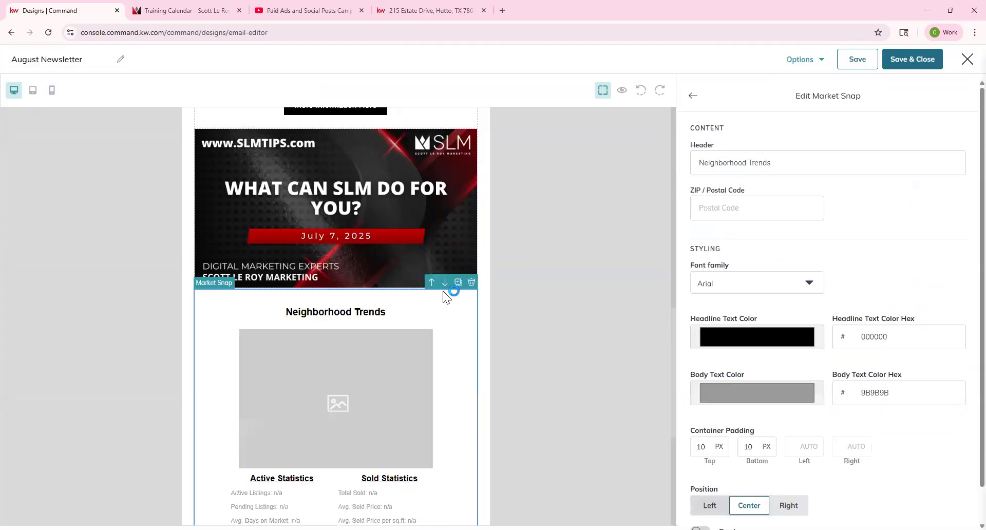
scroll(370, 353, down, 2)
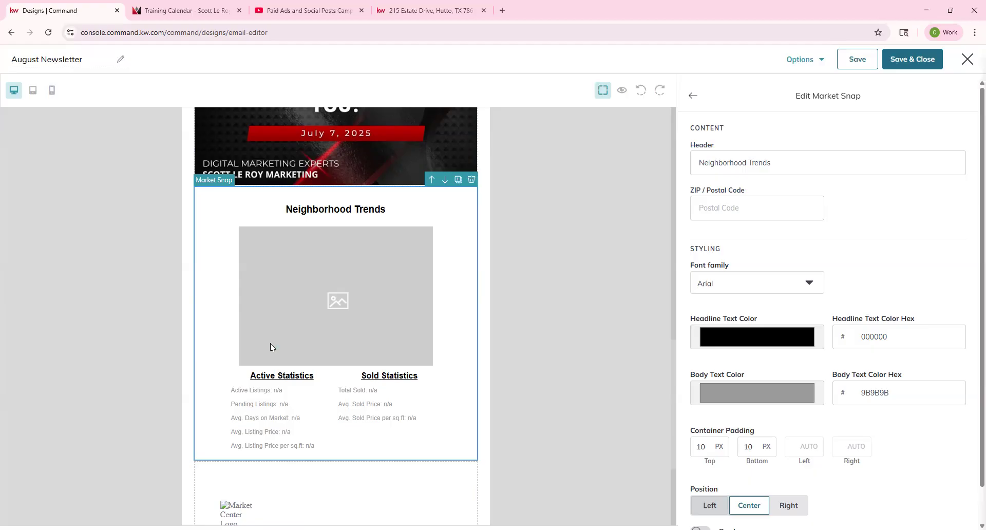
click(735, 207)
click(755, 237)
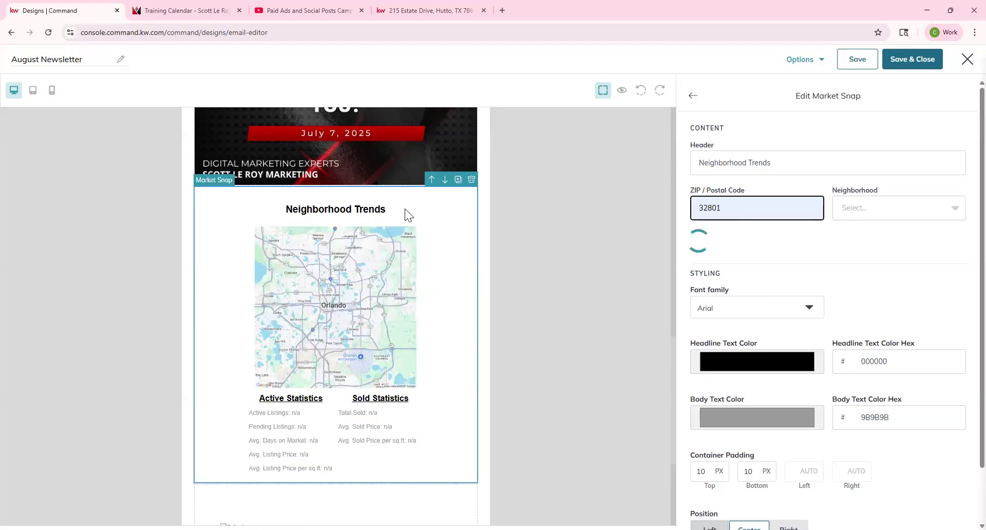
click(873, 207)
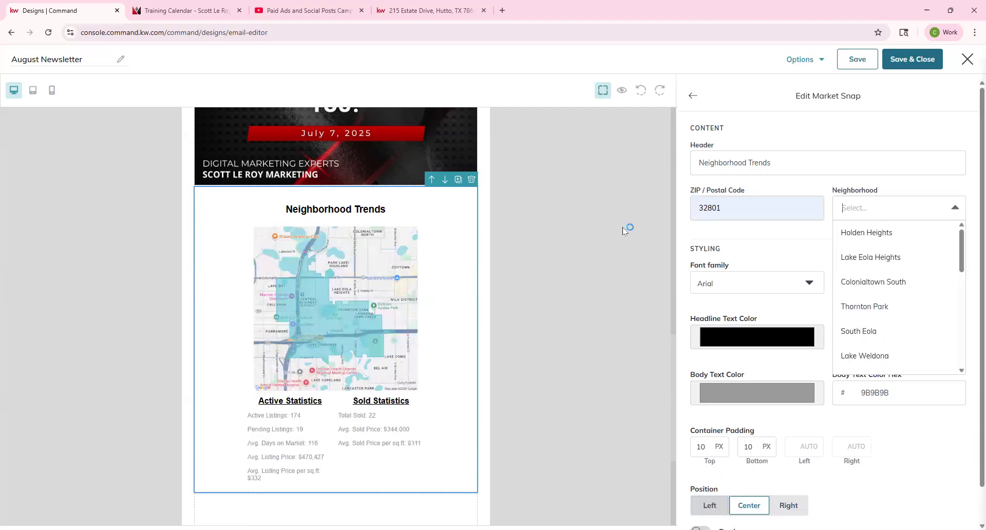
click(772, 231)
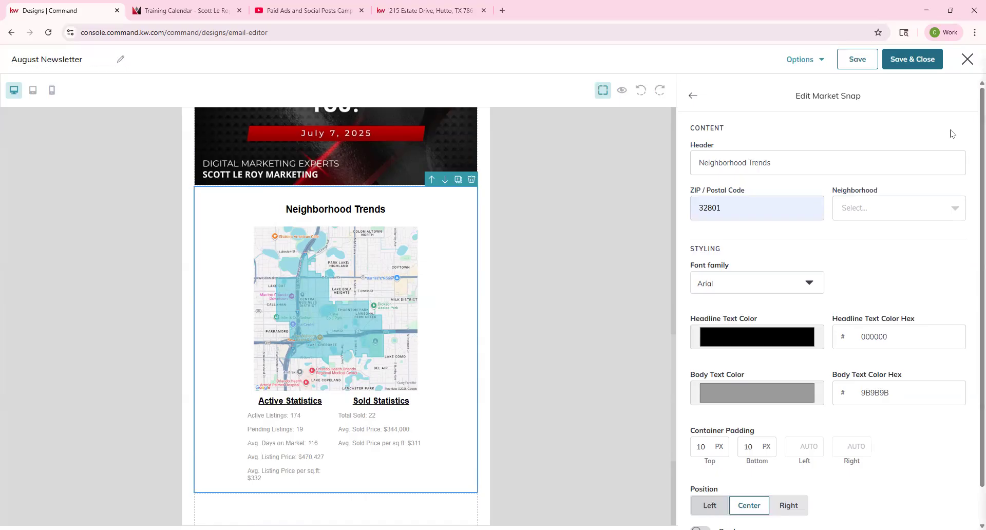
click(892, 214)
click(876, 234)
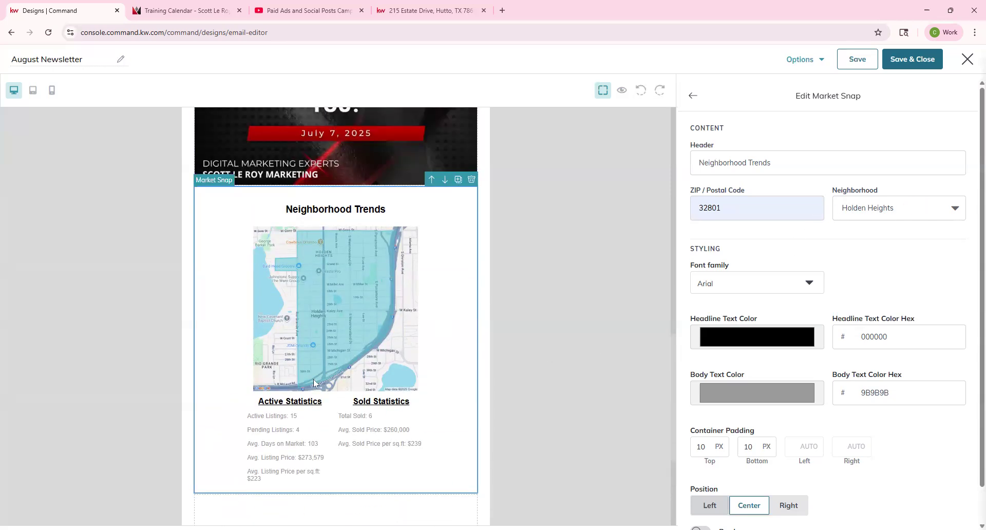
scroll(314, 380, down, 2)
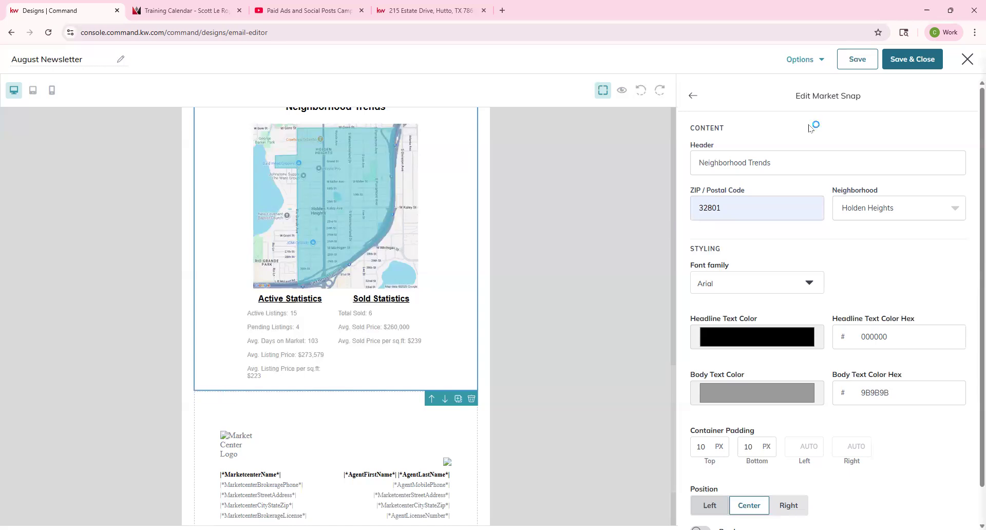
Step: Retitle the Market Snap header 'Holden Heights Neighborhood' in red Times New Roman
drag(784, 160, 646, 153)
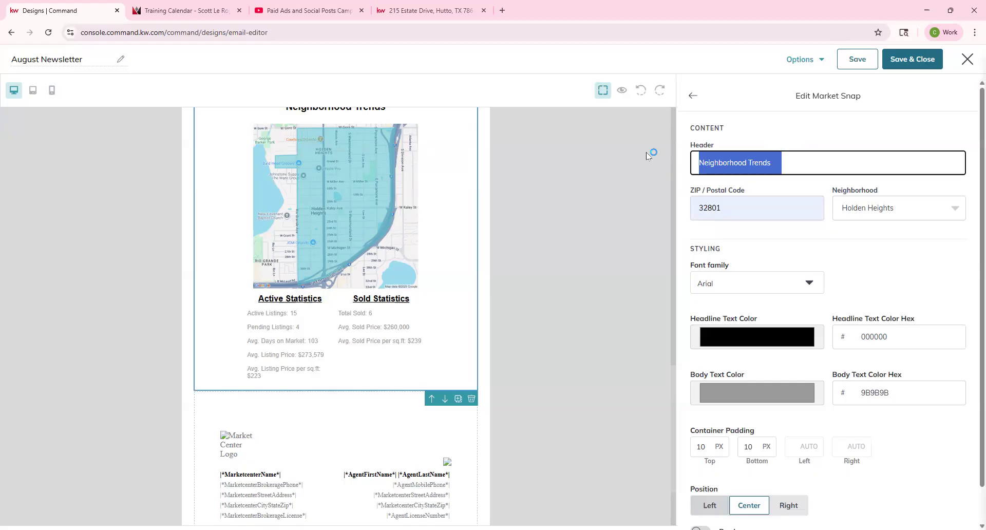
text(Holden Heights)
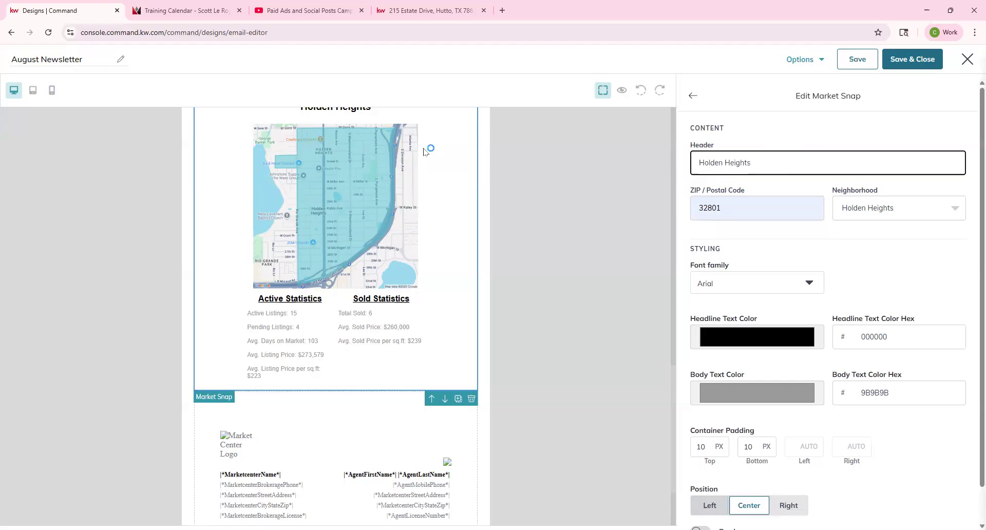
text(Neighborhood)
click(792, 283)
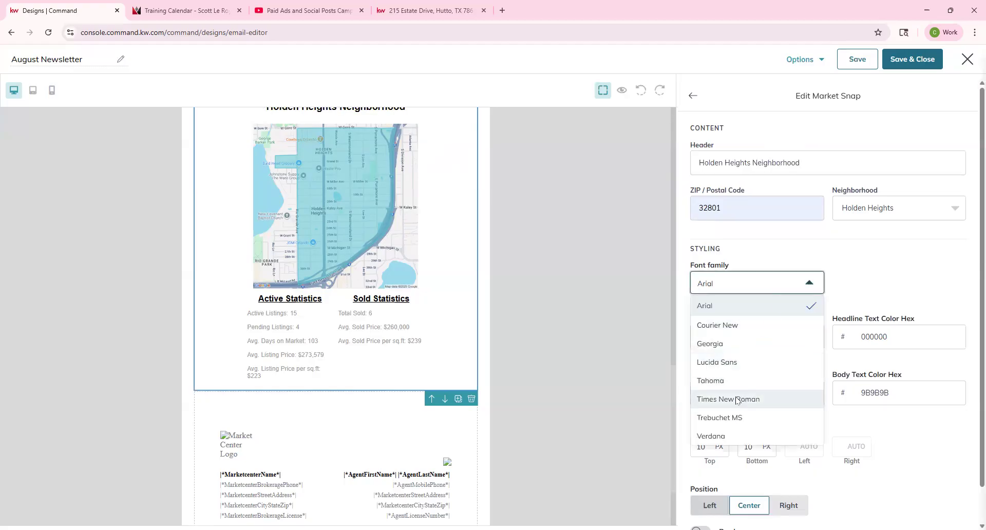
click(737, 400)
click(803, 337)
click(793, 357)
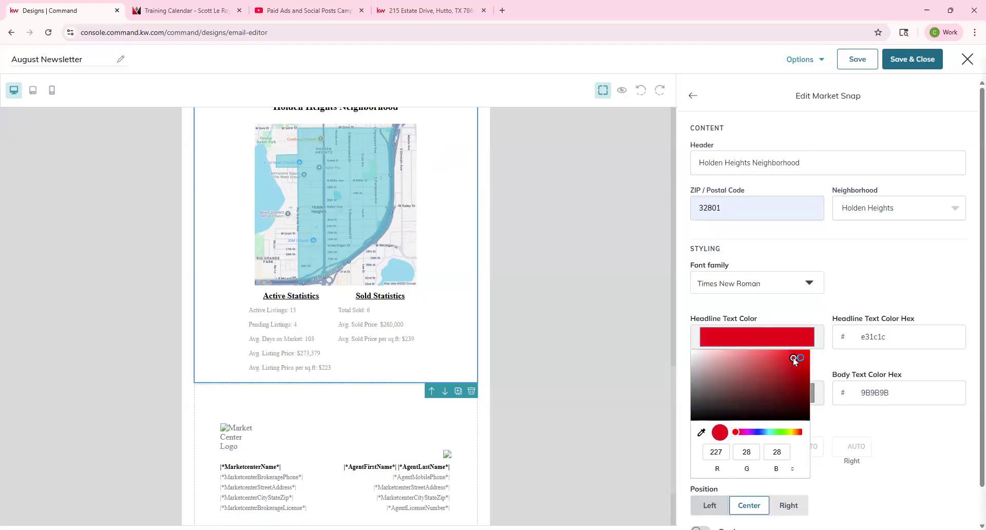
click(890, 289)
Step: Set the Market Snap body text to grey #5d5656 and keep the block centred
click(762, 393)
click(700, 308)
drag(701, 312, 701, 296)
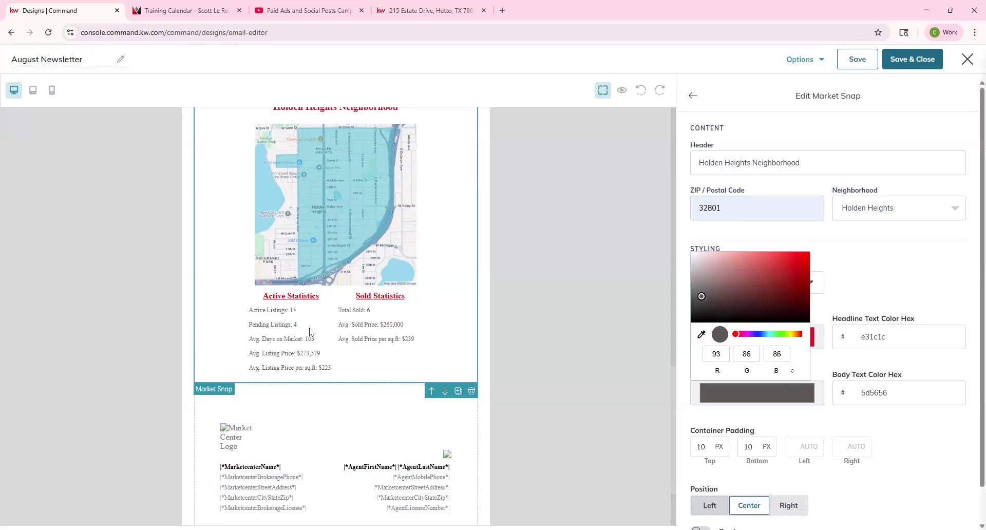
click(939, 282)
scroll(759, 405, down, 1)
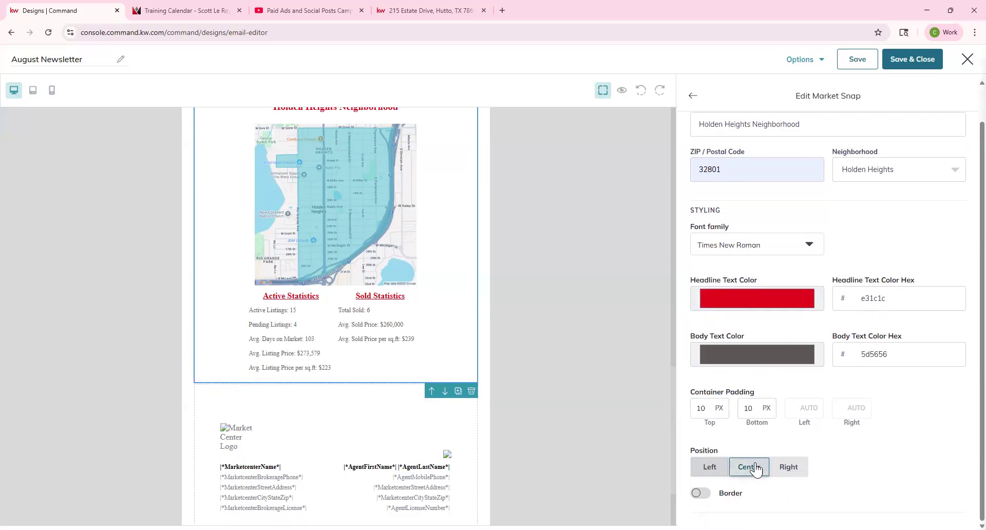
click(710, 470)
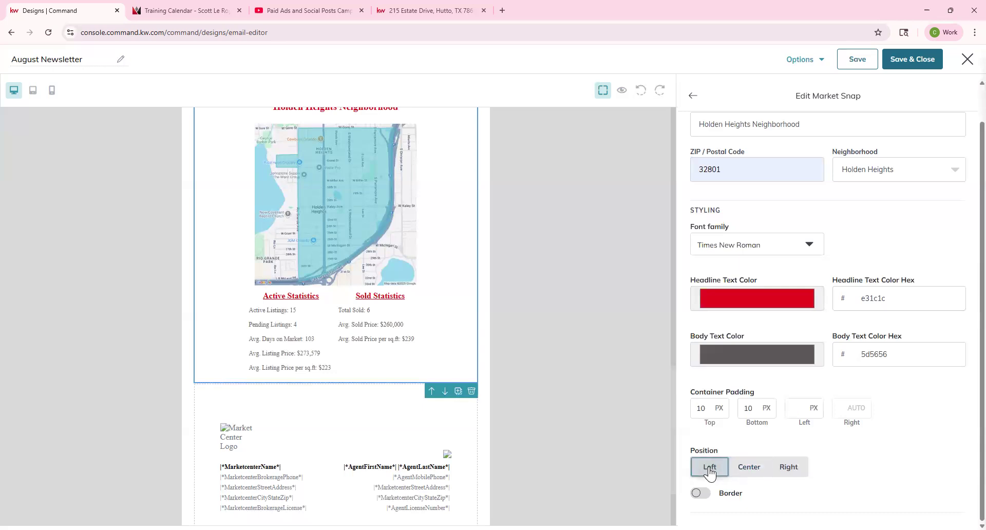
click(751, 468)
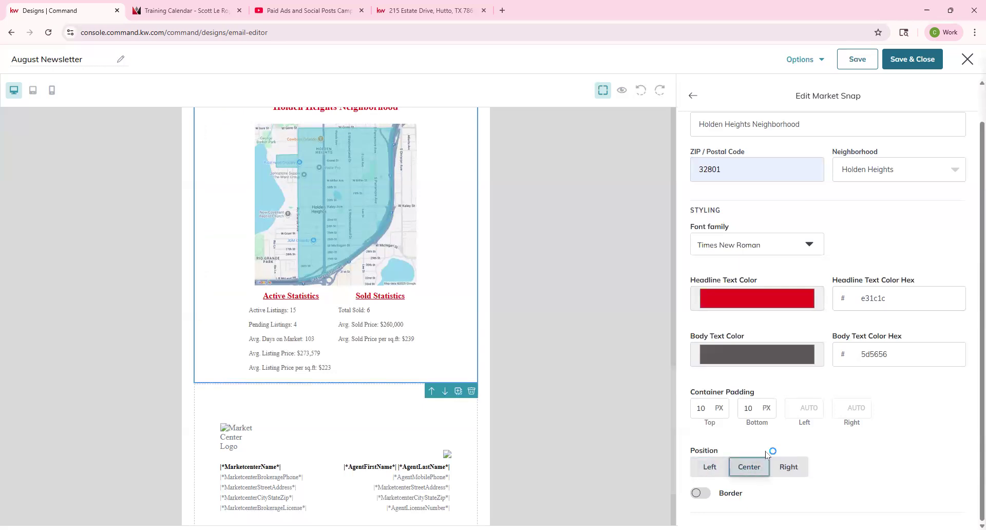
scroll(753, 236, up, 1)
click(692, 96)
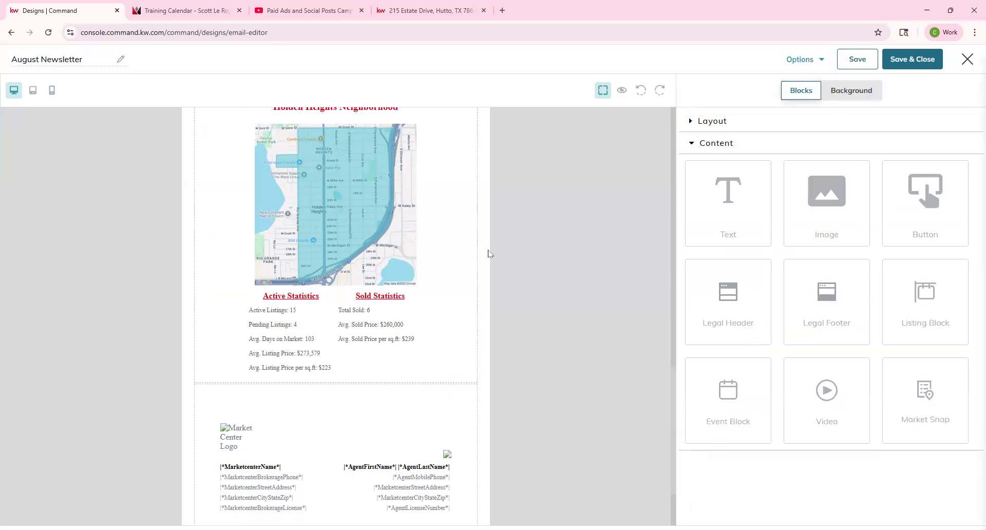
scroll(486, 257, up, 4)
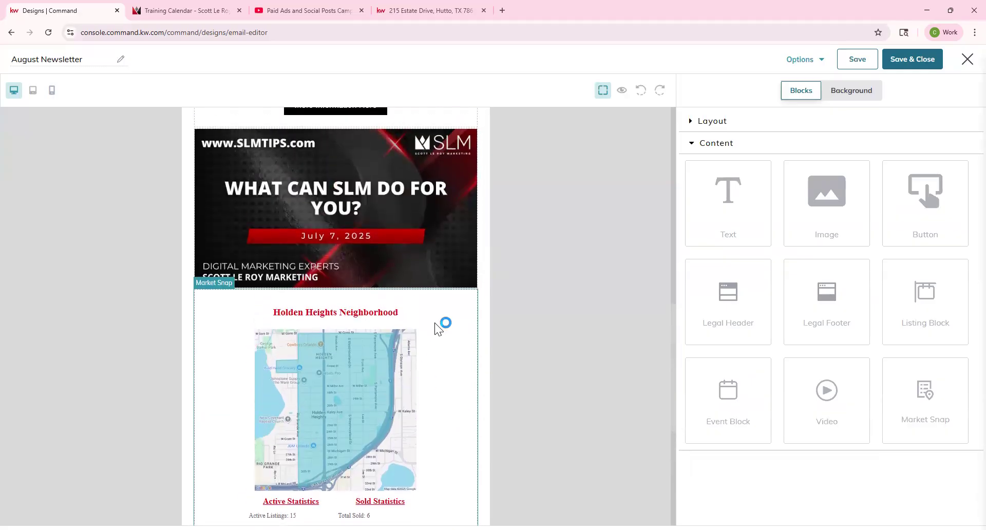
scroll(352, 224, down, 1)
scroll(347, 291, down, 2)
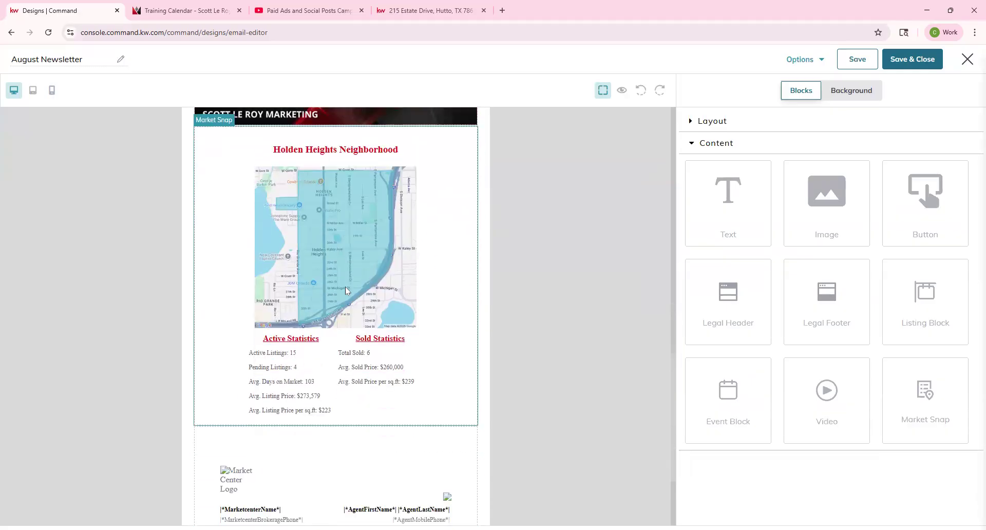
scroll(346, 291, down, 3)
scroll(430, 318, up, 10)
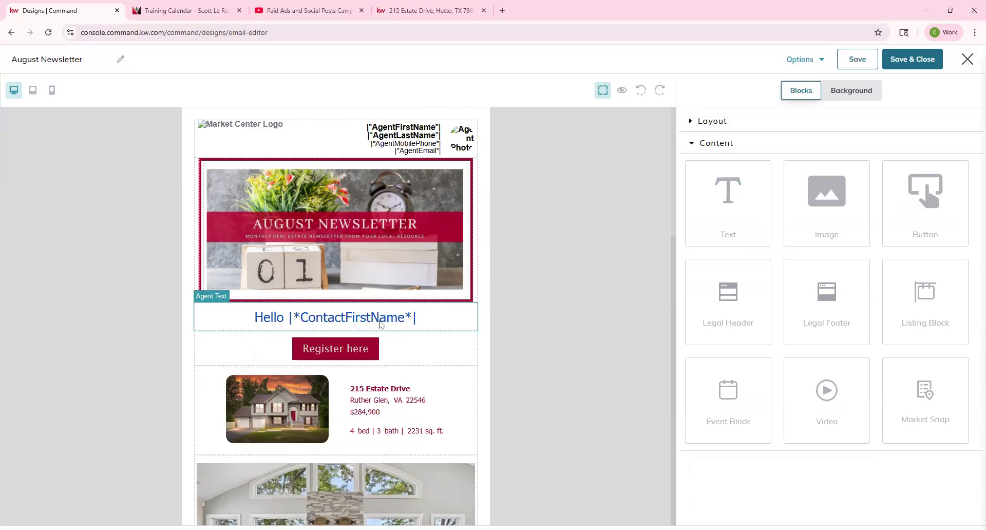
click(623, 91)
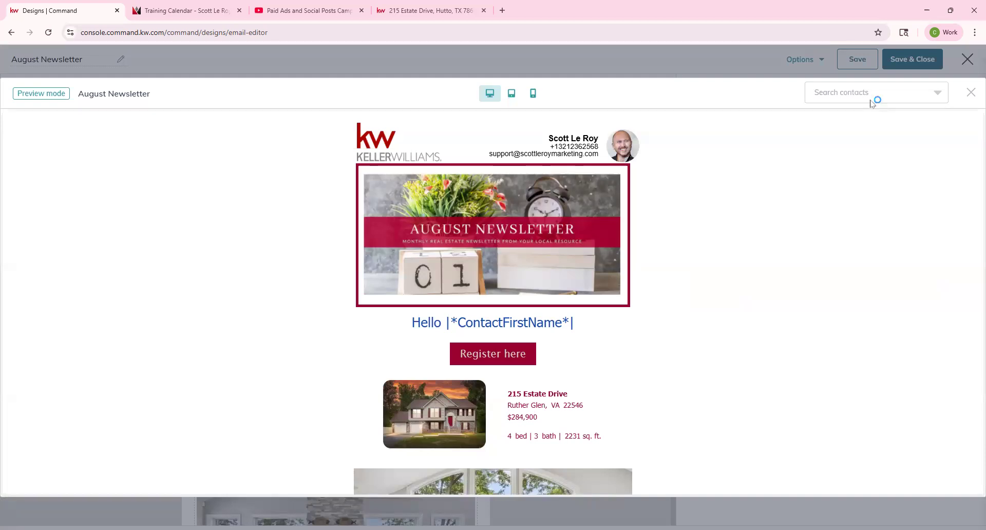
Step: Preview the newsletter as contact 123 Test to check the 'Hello 123' greeting
click(872, 102)
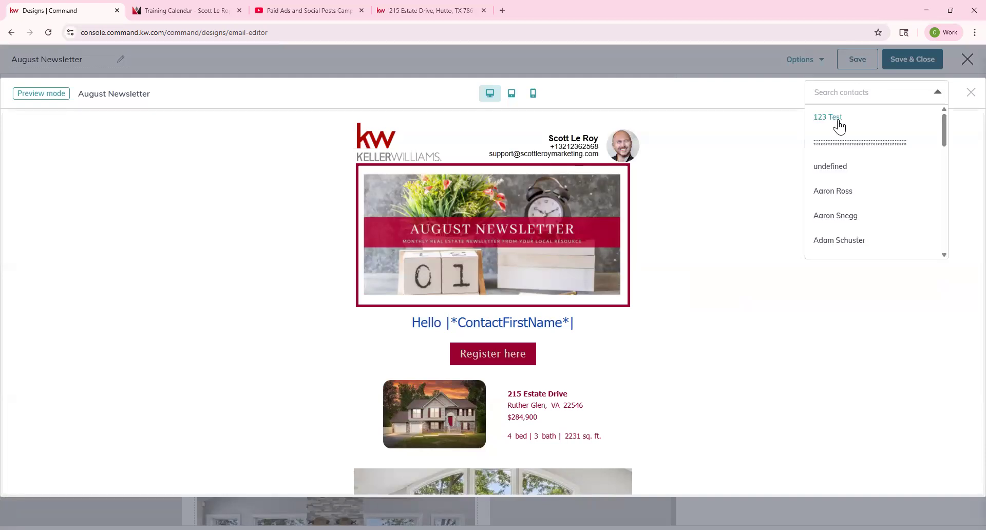
click(839, 119)
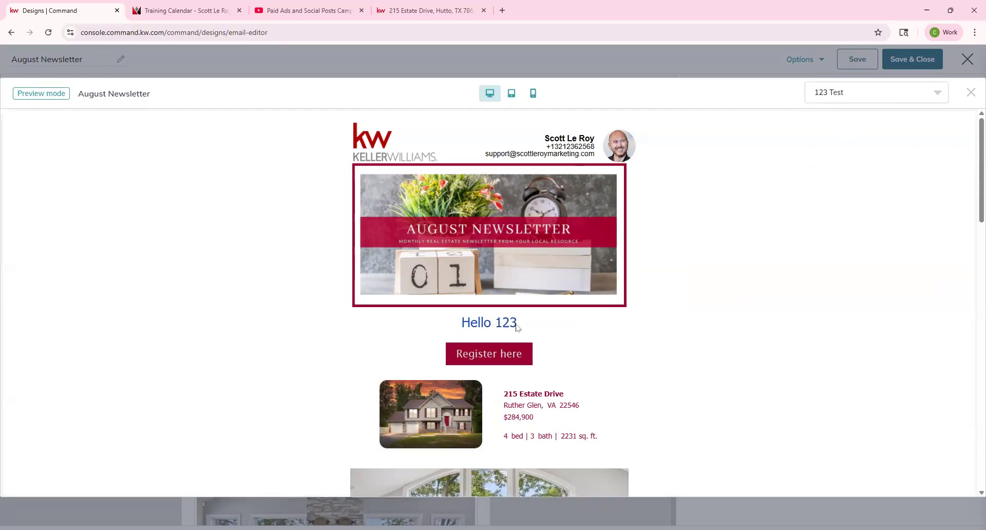
click(971, 92)
click(806, 62)
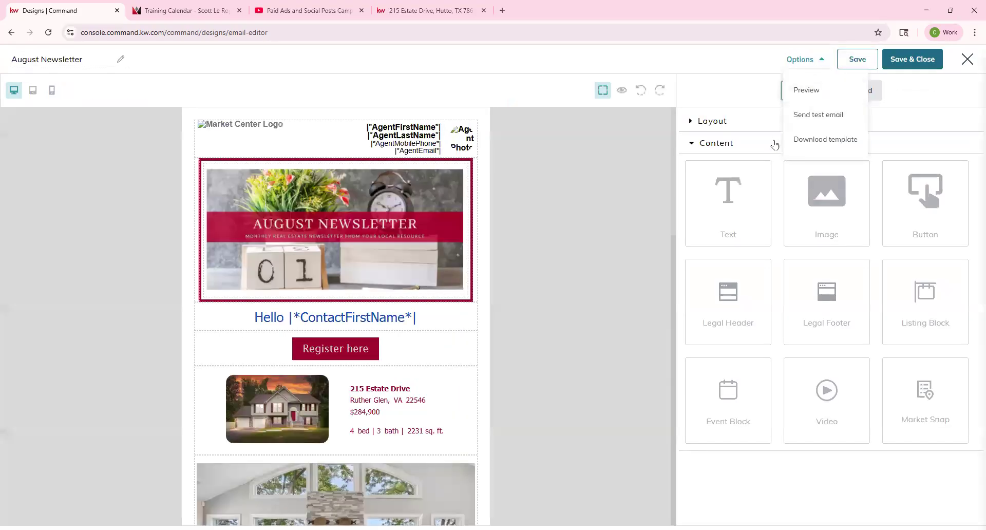
Step: Send a test email of the newsletter to a different recipient address
click(797, 116)
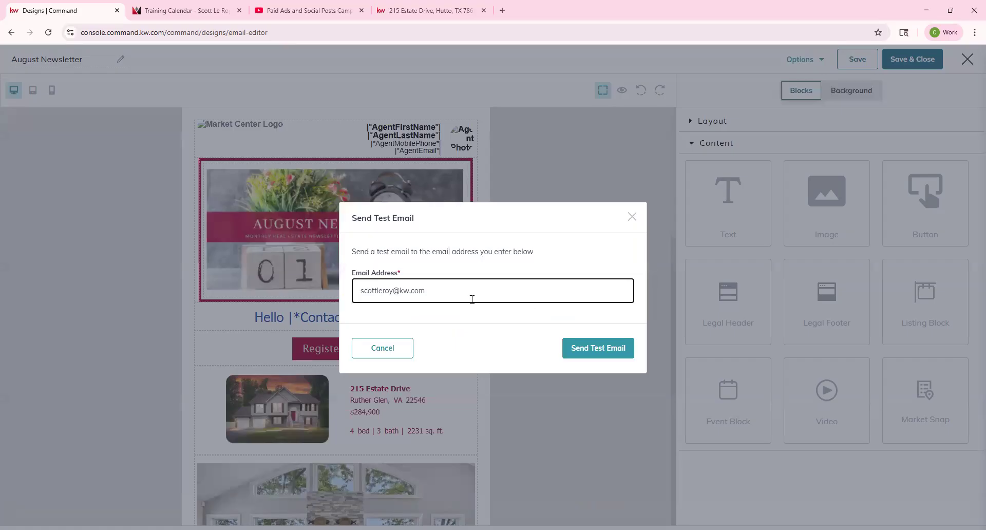
drag(432, 291, 350, 291)
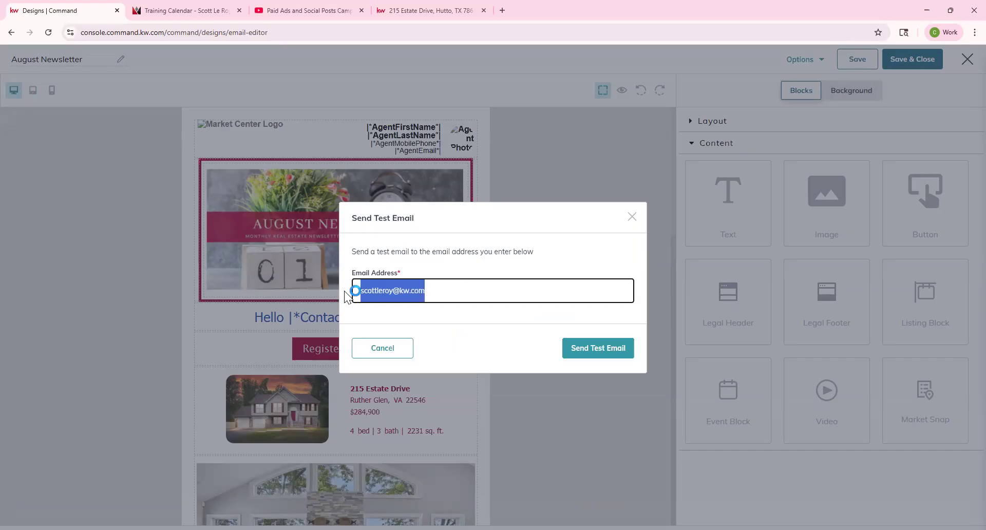
key(ctrl+v)
click(601, 351)
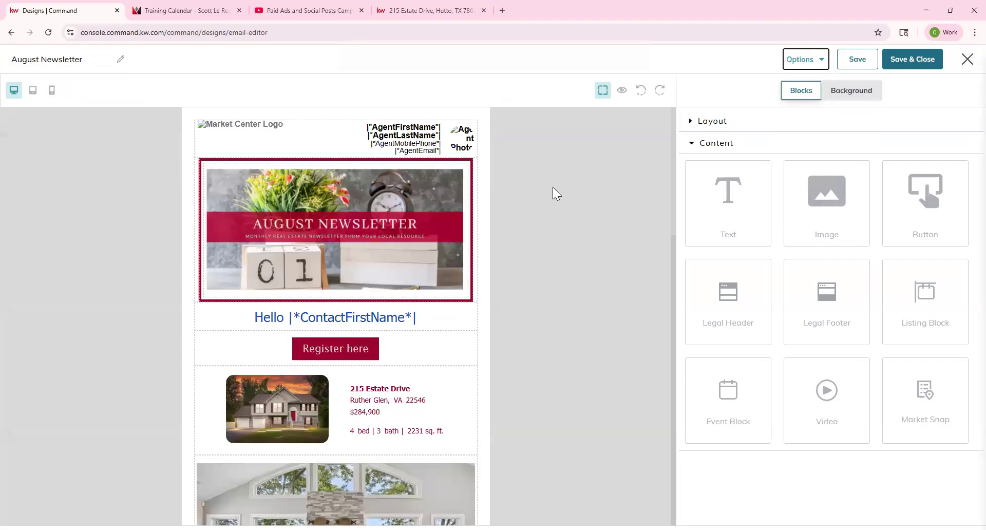
Step: Save and close the newsletter, then open the [TEST] email in Gmail and check the sender's name and address
click(934, 65)
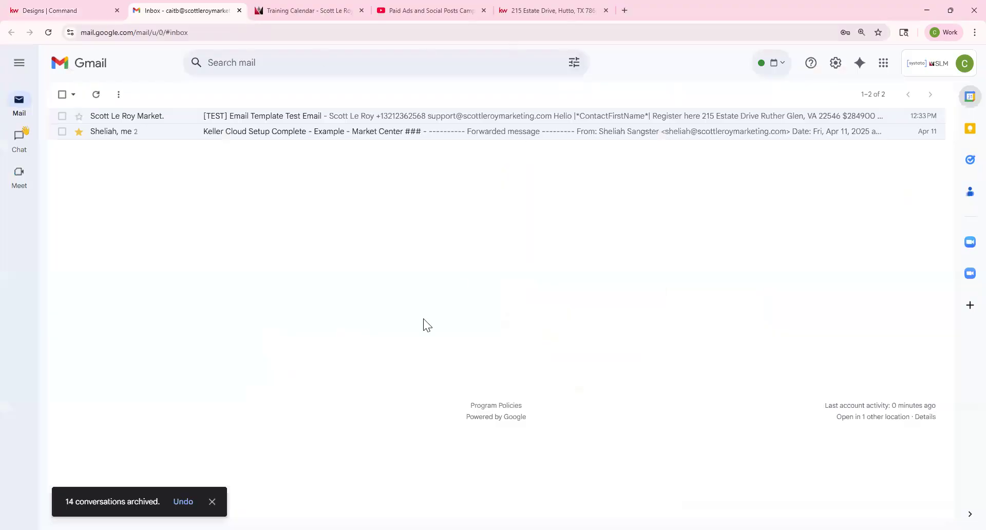
click(251, 116)
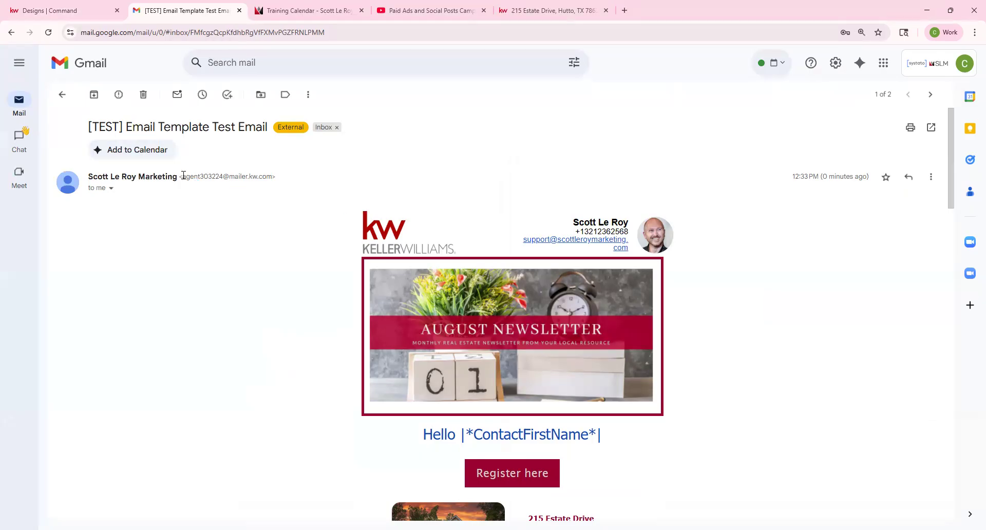
drag(182, 176, 270, 181)
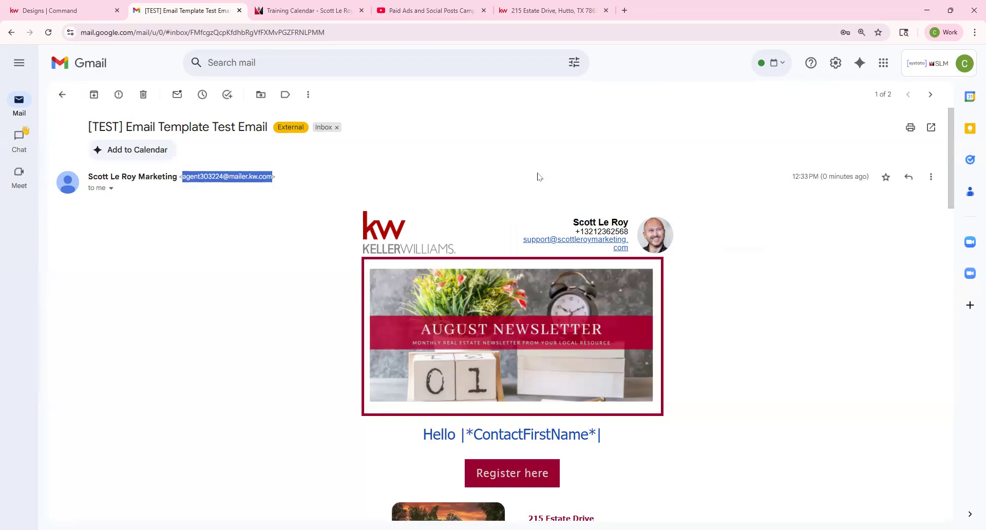
drag(88, 176, 178, 177)
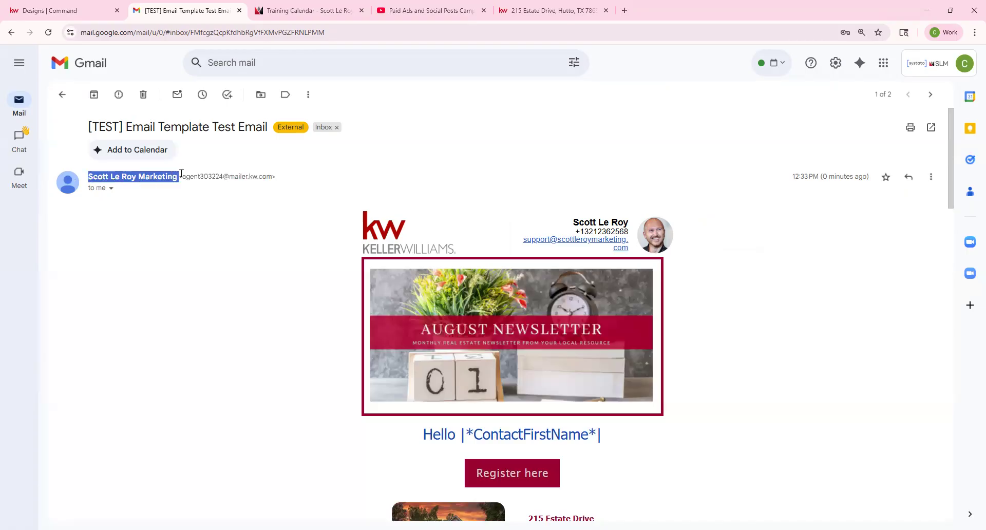
click(233, 219)
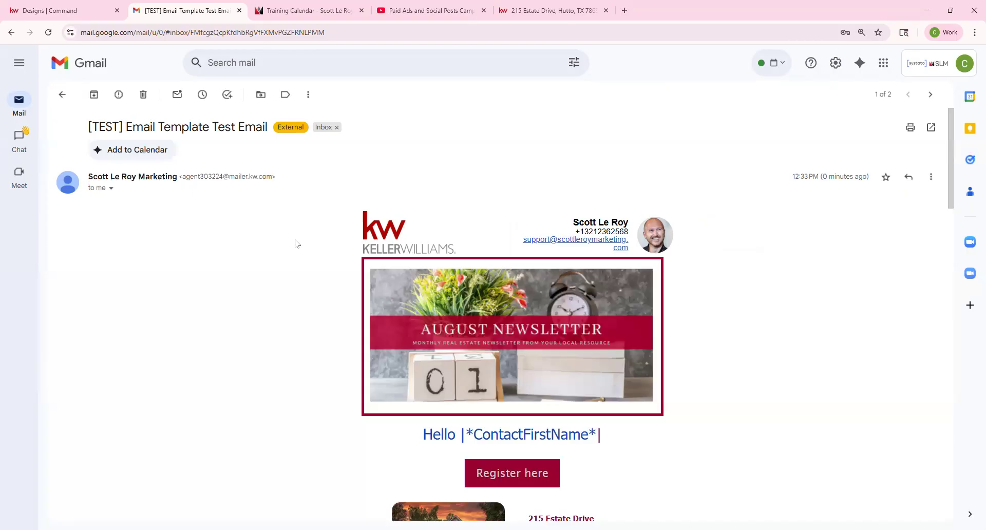
scroll(295, 246, down, 3)
drag(460, 281, 626, 286)
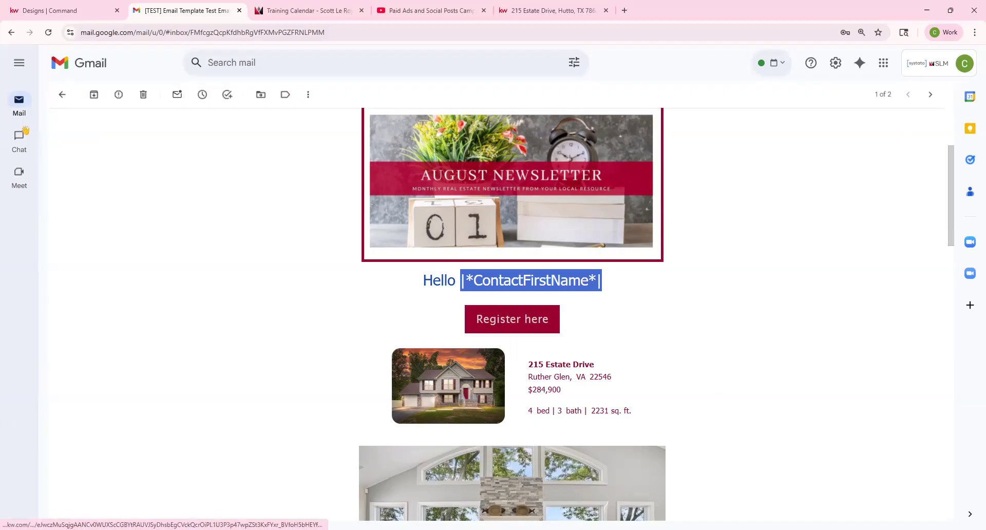
scroll(467, 402, down, 1)
click(465, 323)
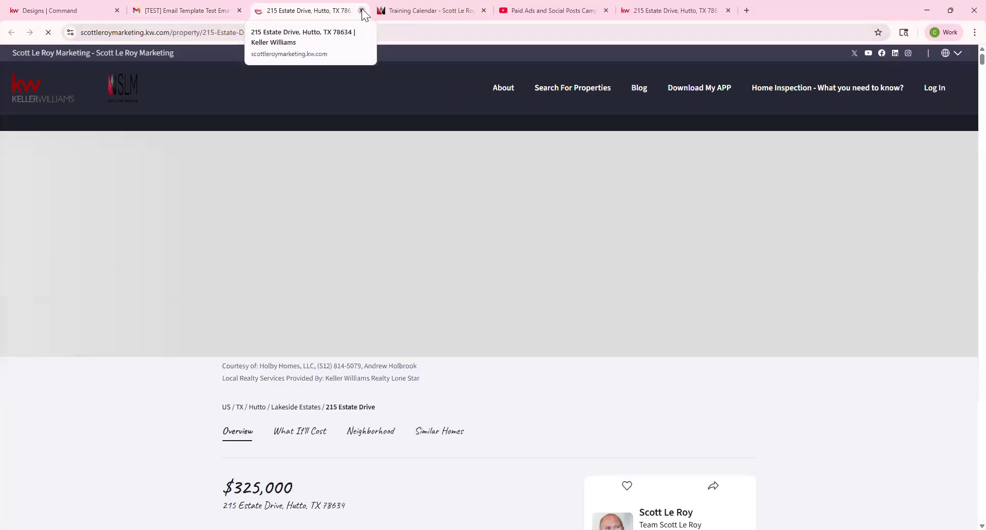
click(362, 10)
click(504, 267)
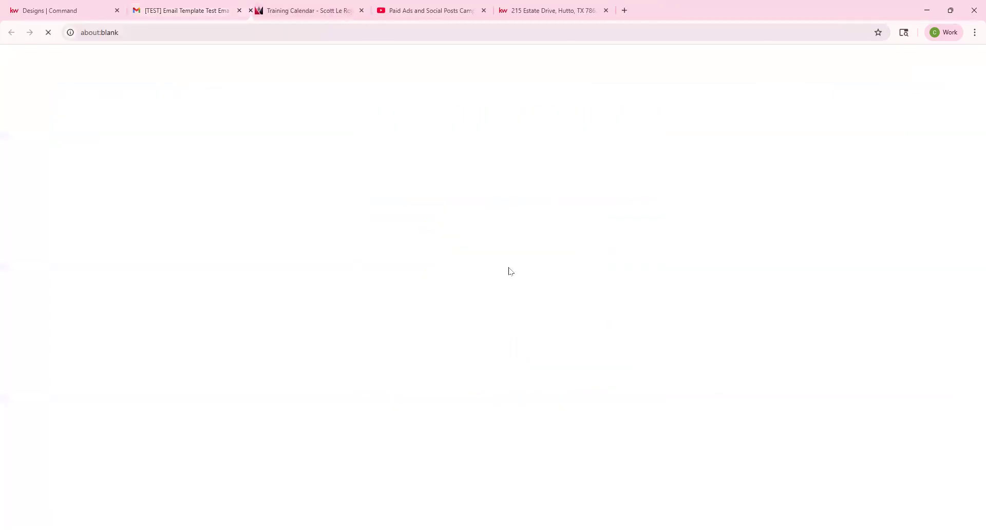
Step: Test the More Information Here link, which opens an unreachable site, and close its tab
click(362, 10)
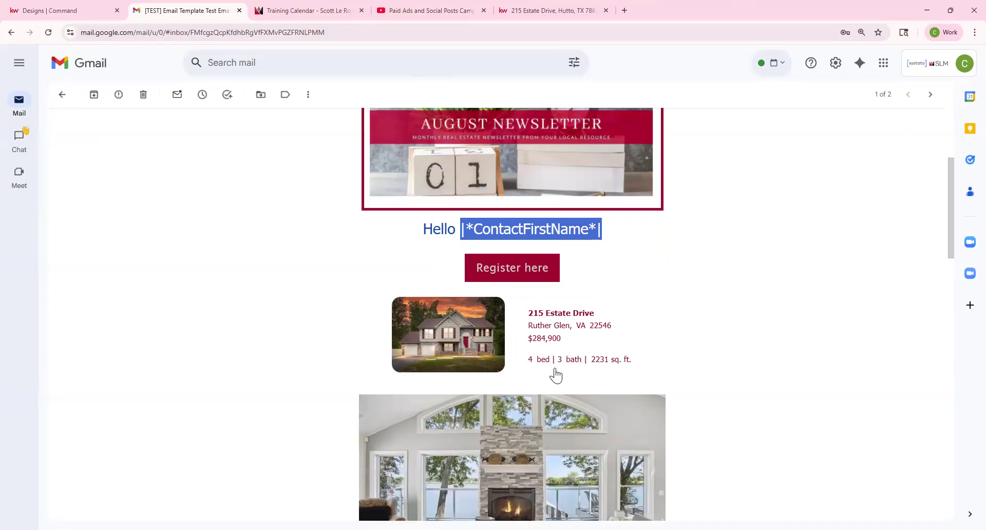
scroll(555, 370, down, 3)
scroll(555, 368, down, 4)
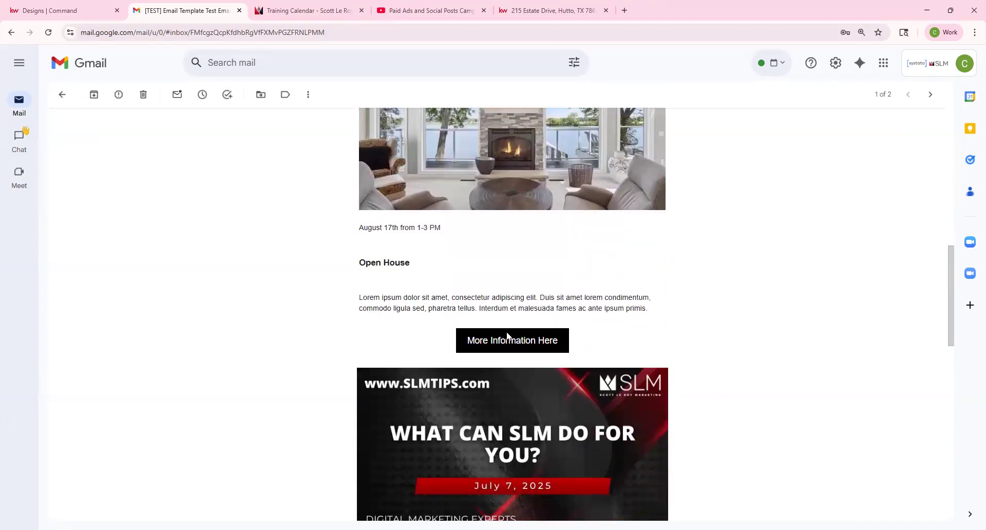
click(508, 341)
click(361, 10)
Step: Test the SLM banner link, which opens a YouTube video, then return to the top of the email
scroll(538, 315, down, 3)
click(513, 317)
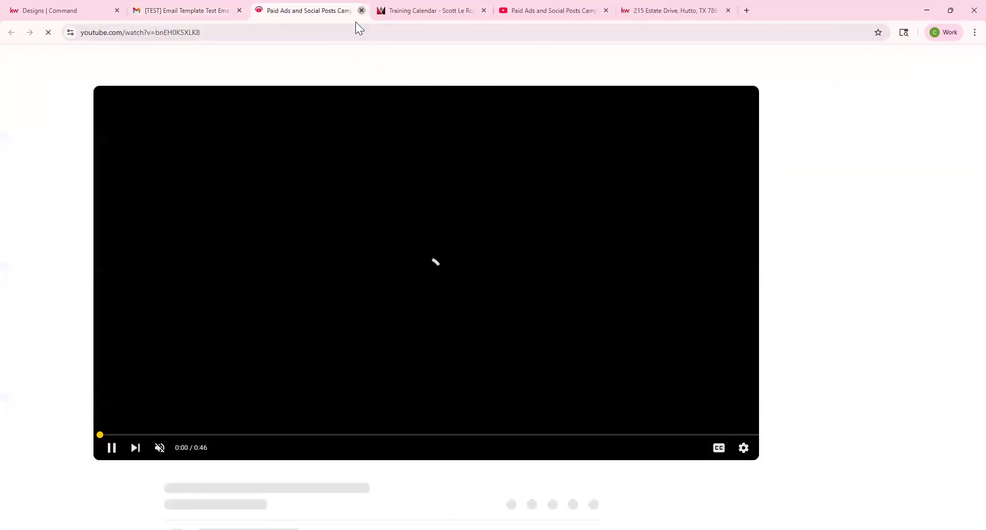
click(362, 10)
scroll(429, 354, down, 8)
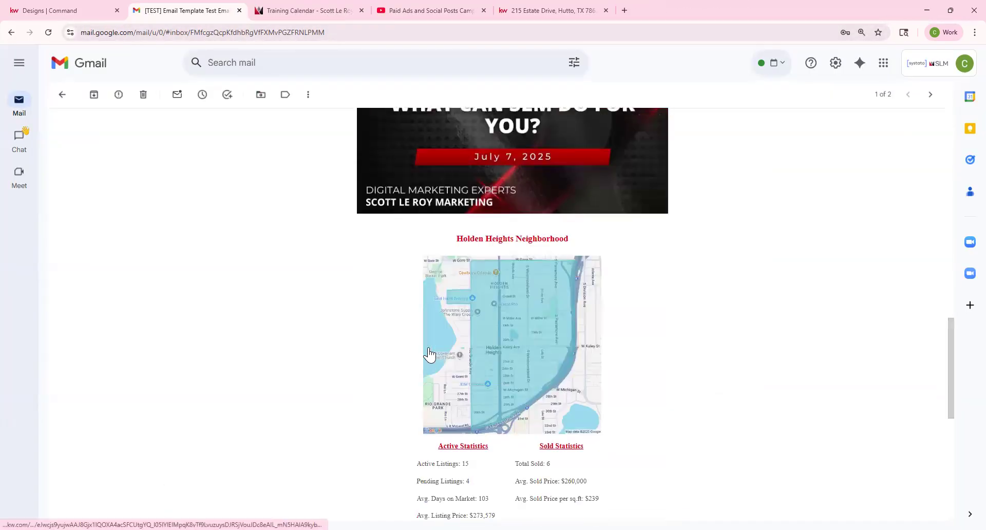
scroll(429, 355, down, 3)
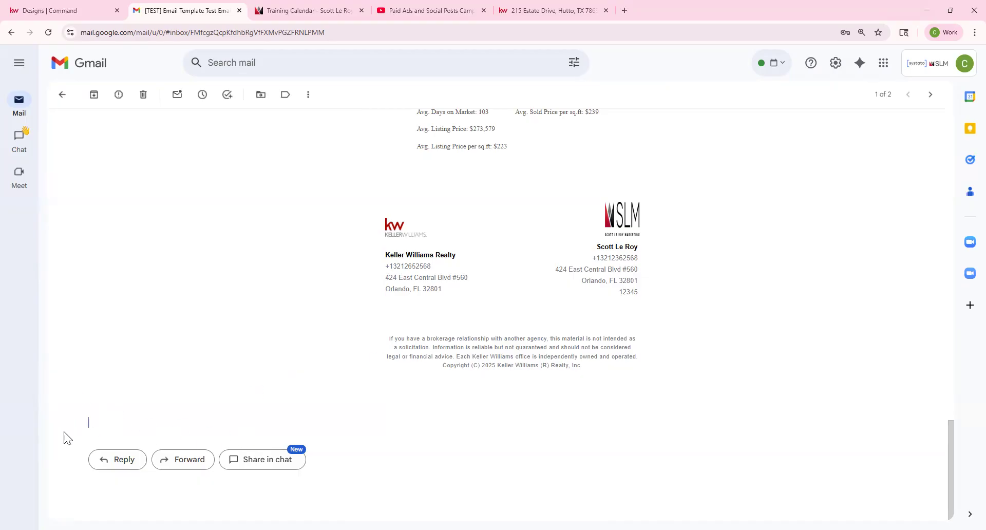
scroll(253, 402, up, 15)
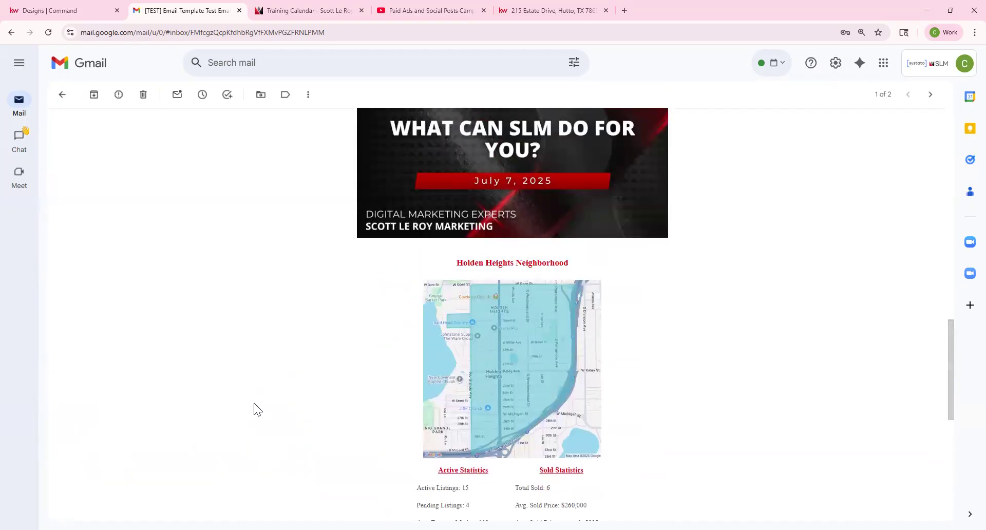
scroll(254, 403, up, 7)
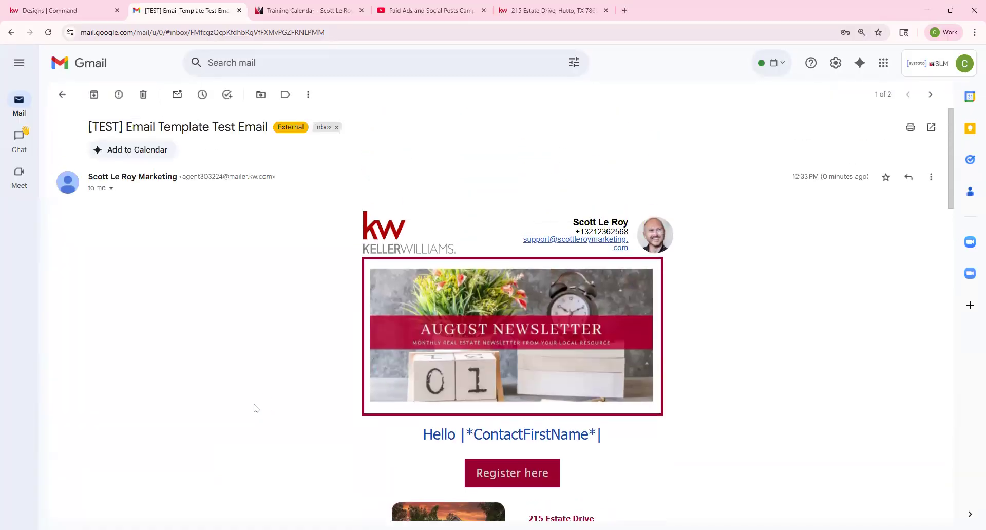
Step: Create a new Email design from the Designs page using the Open House template
click(88, 12)
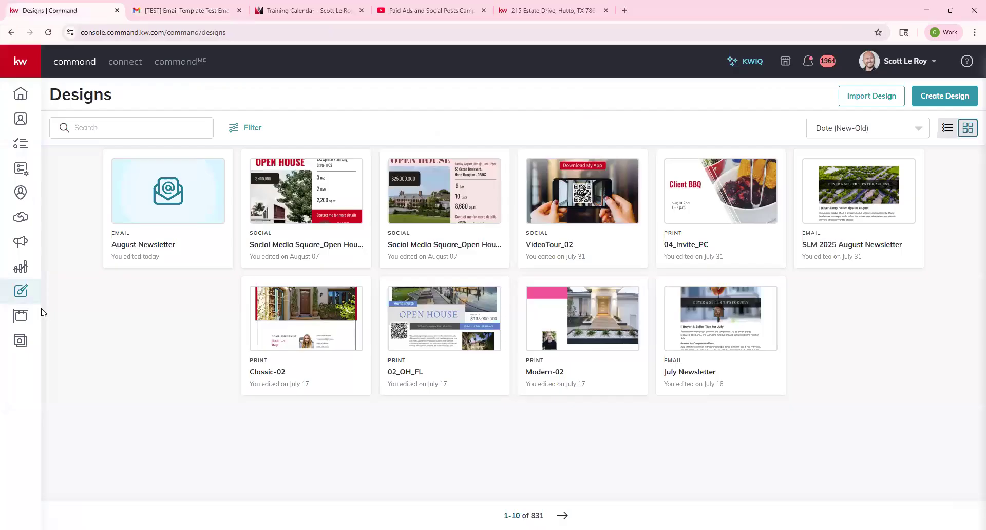
click(940, 99)
click(386, 277)
click(621, 356)
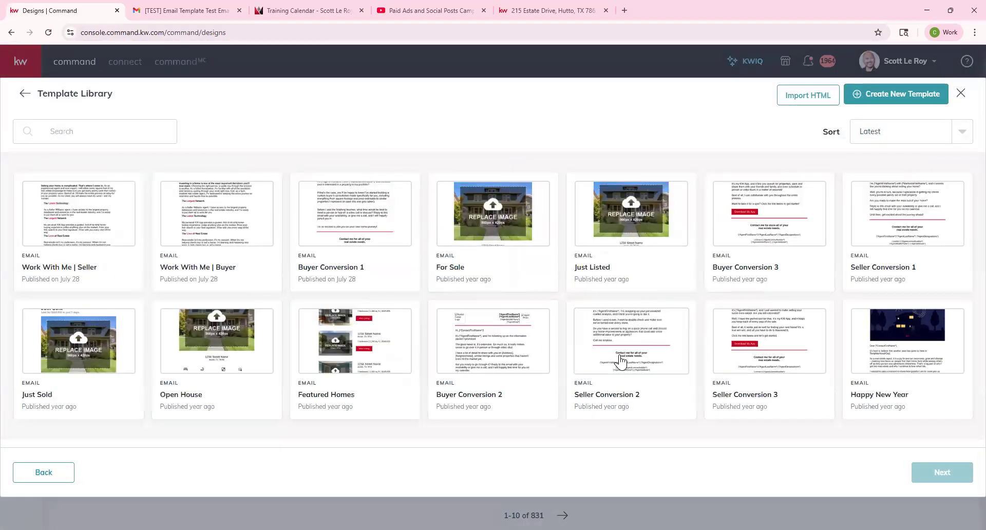
click(222, 362)
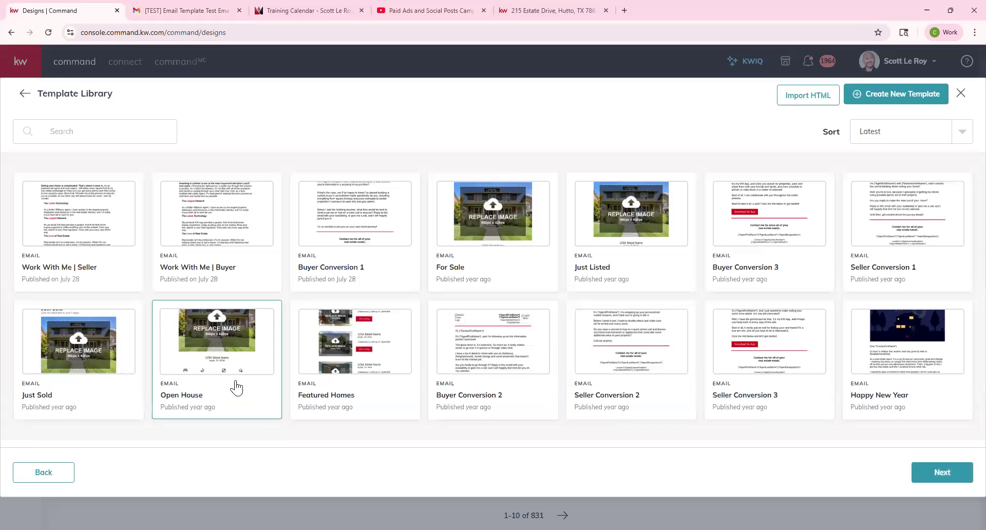
click(942, 471)
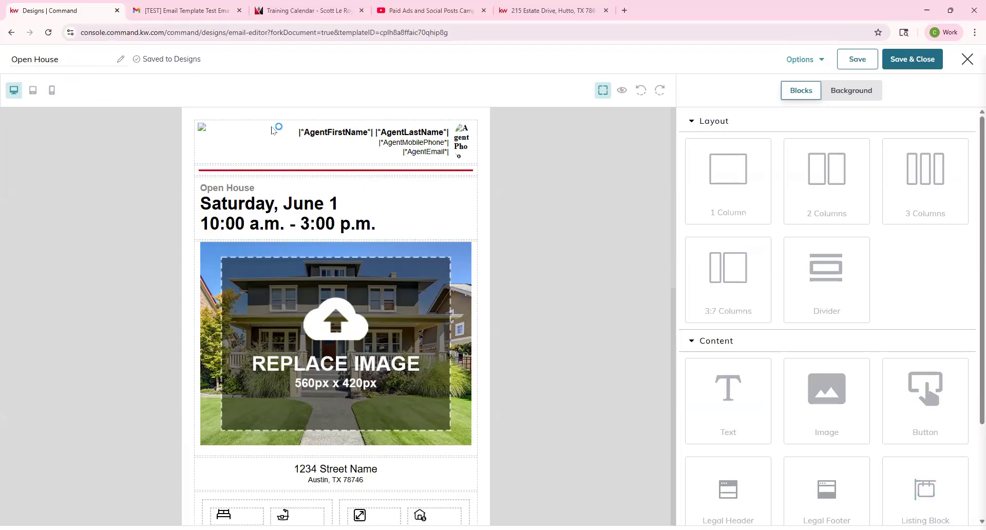
Step: Replace 'Saturday, June 1' with 'Sunday, August 17th' in the open house date text block
scroll(319, 160, down, 1)
scroll(320, 160, down, 8)
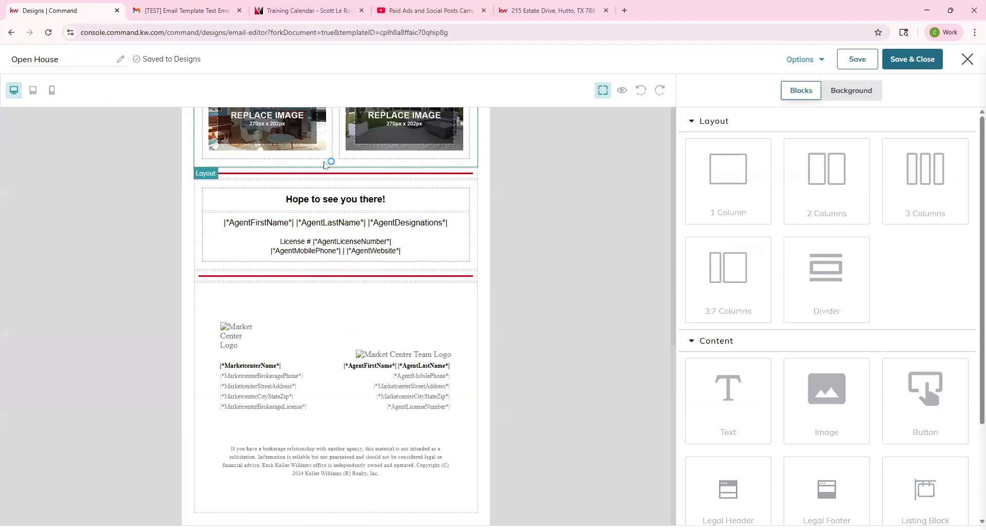
scroll(366, 250, up, 8)
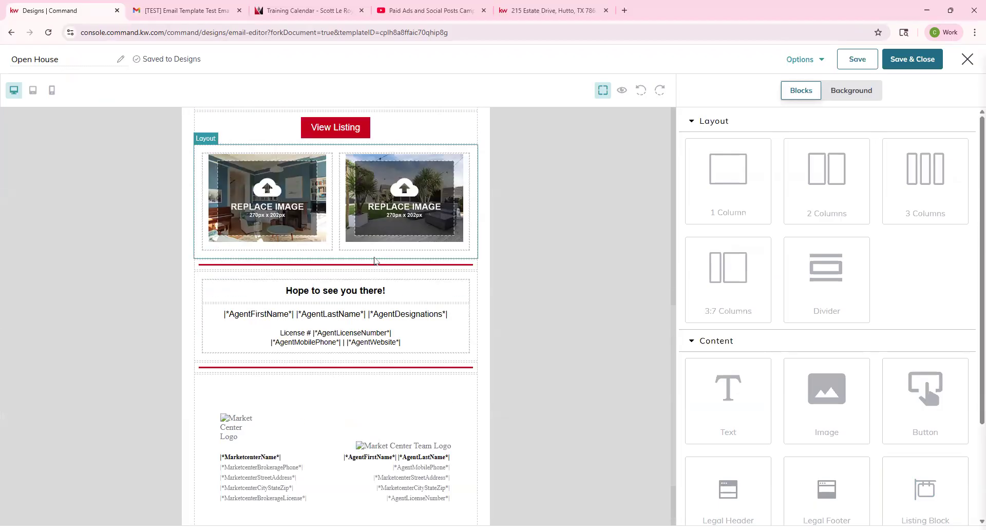
scroll(366, 246, up, 1)
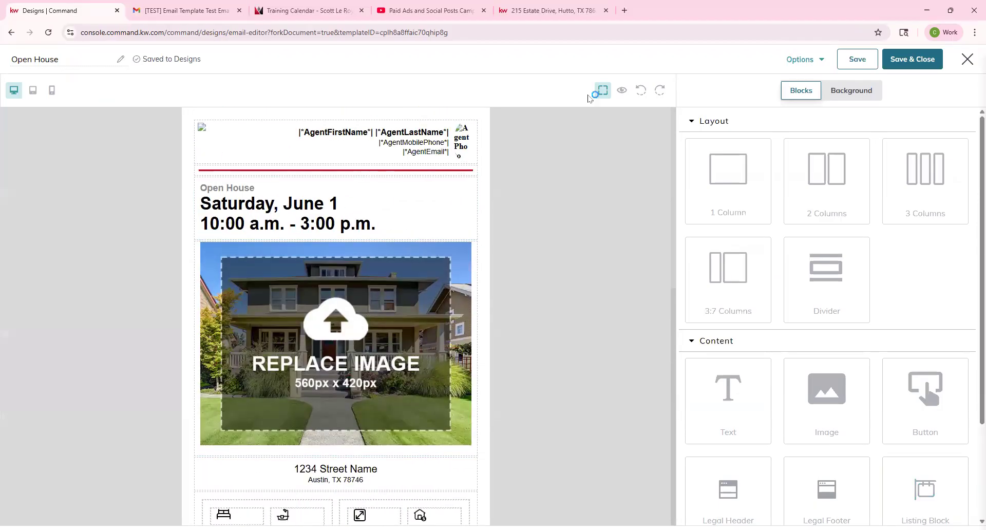
click(416, 196)
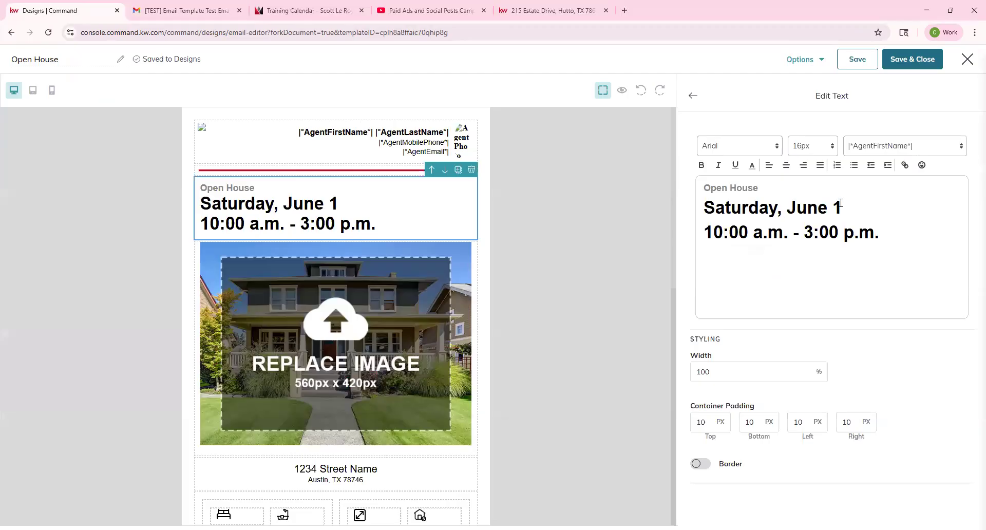
drag(840, 203, 689, 213)
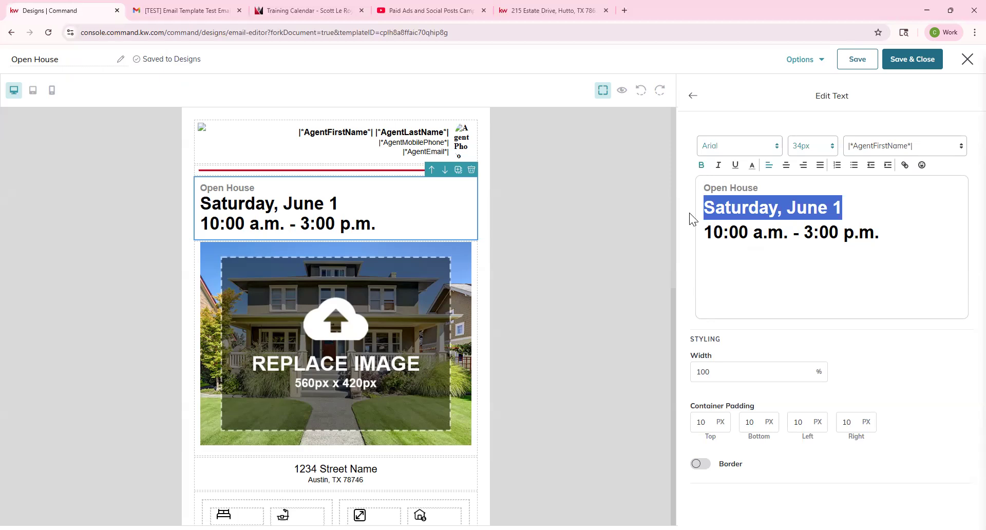
text(Sunday, August 17th)
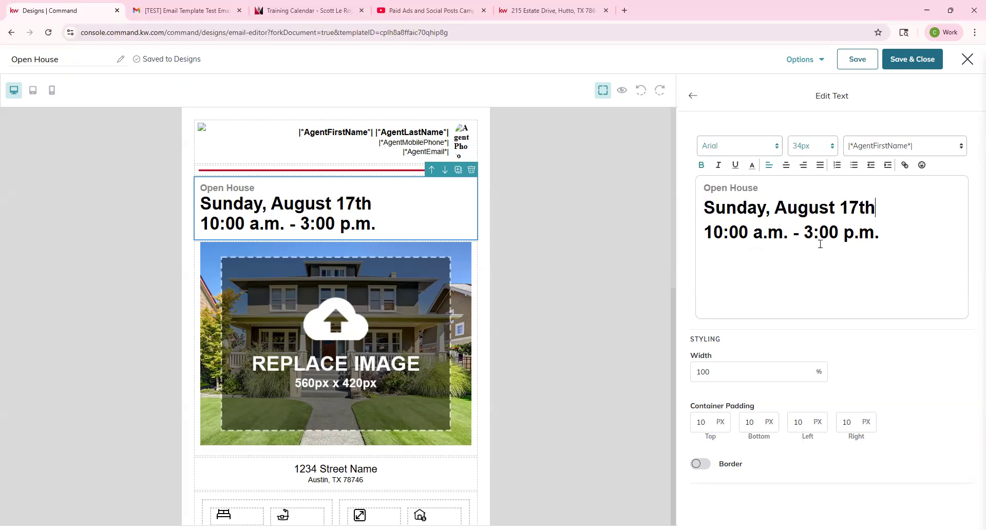
drag(904, 235, 656, 226)
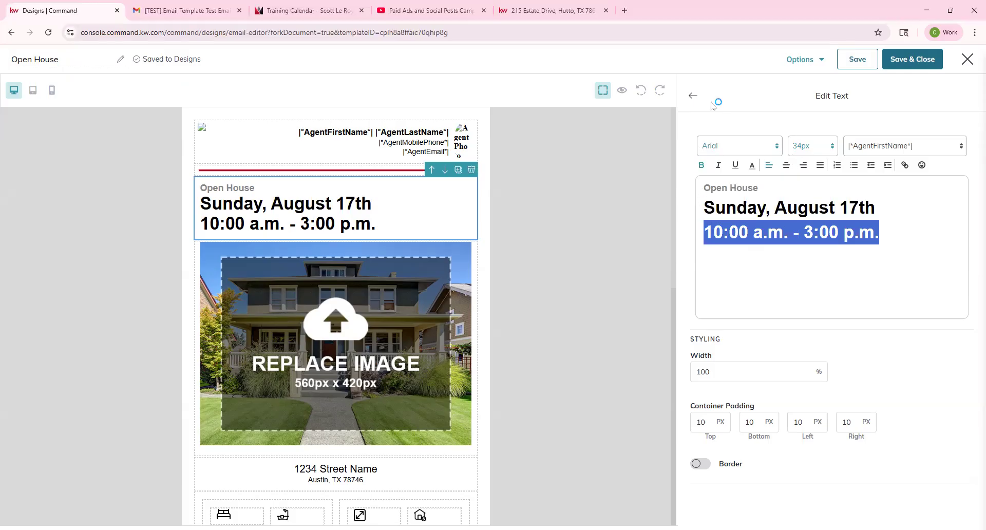
click(696, 96)
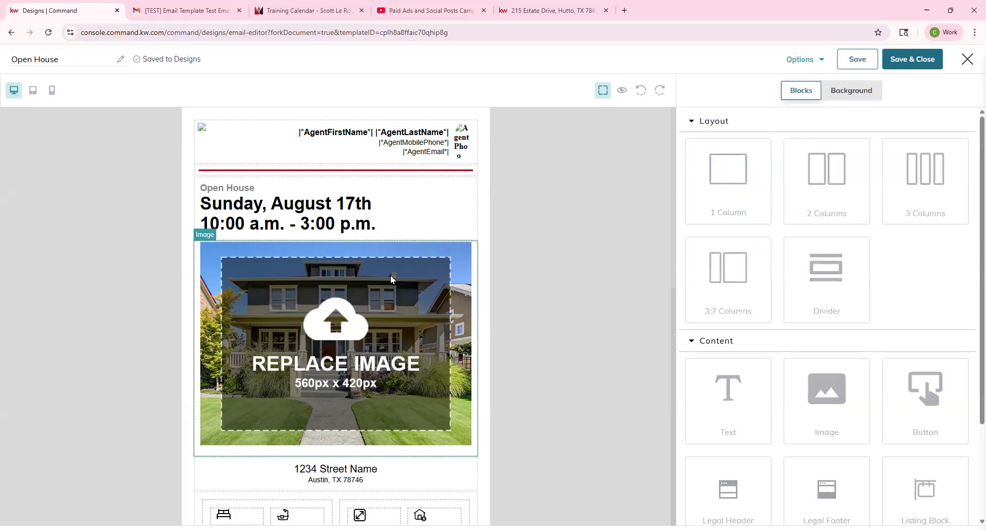
Step: Swap the hero placeholder image for a listing's front exterior photo from Listing Images
click(351, 253)
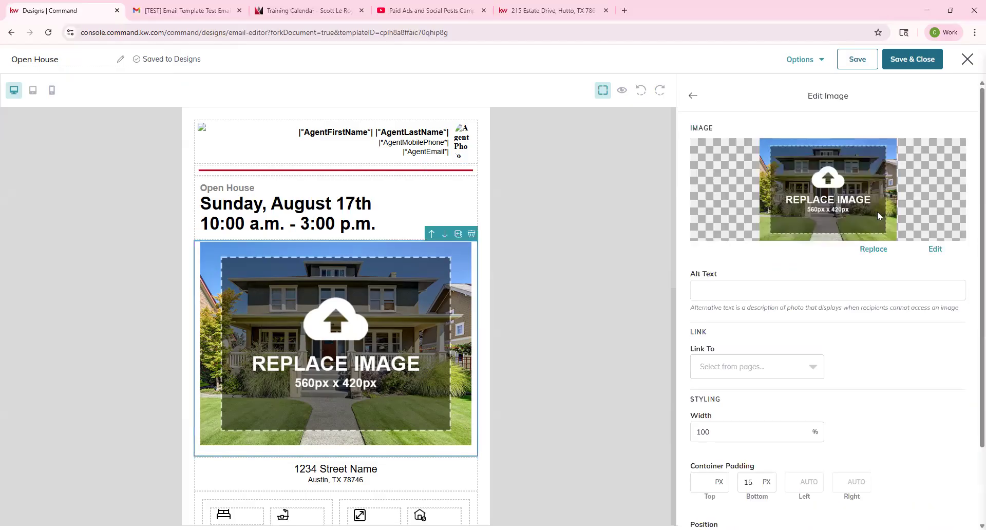
click(878, 250)
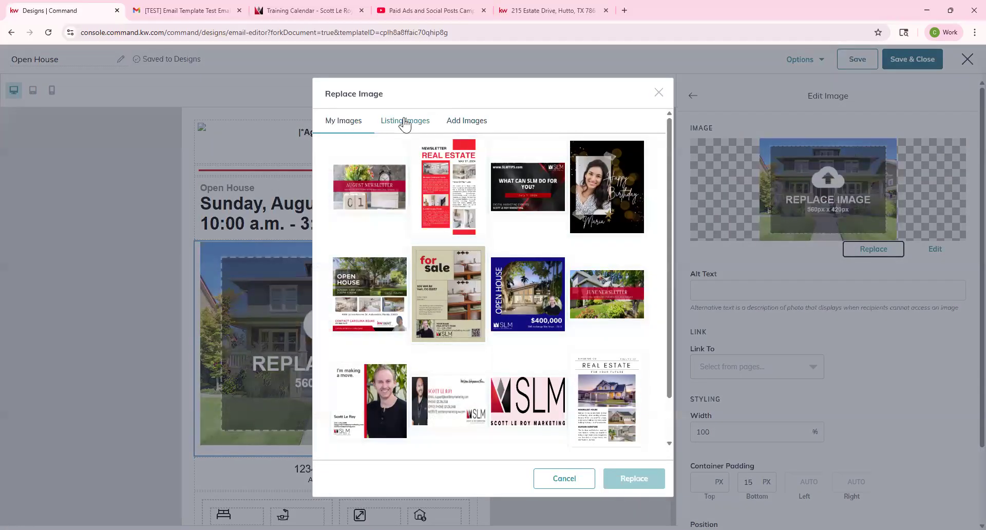
click(405, 122)
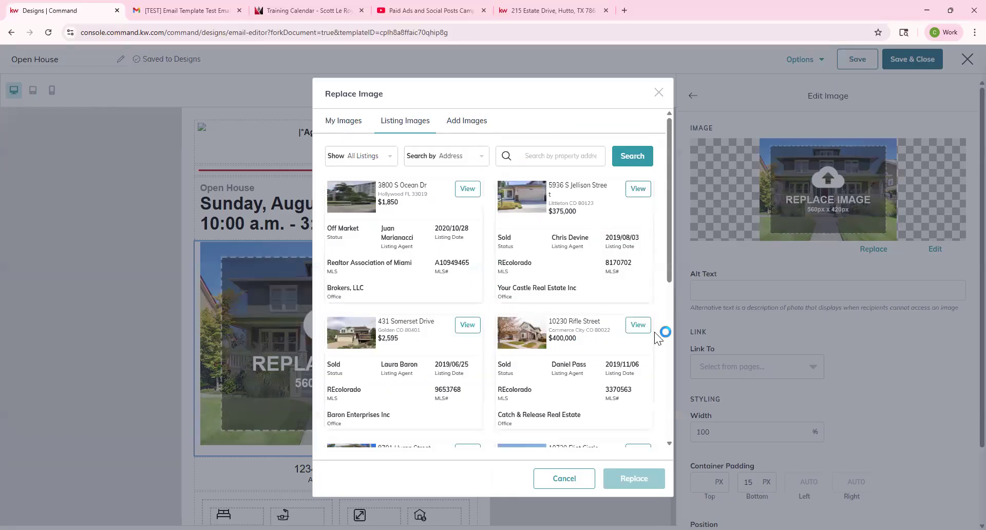
click(639, 329)
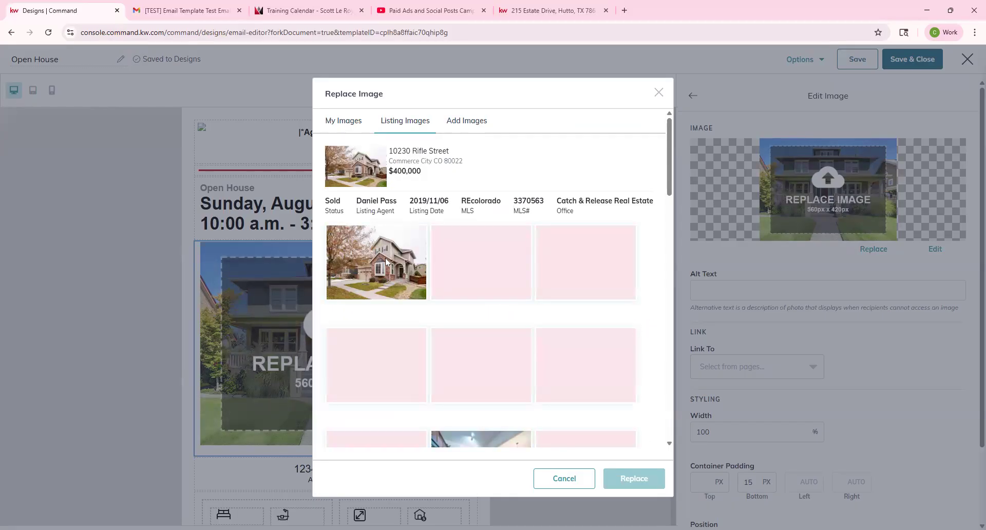
click(388, 262)
click(633, 478)
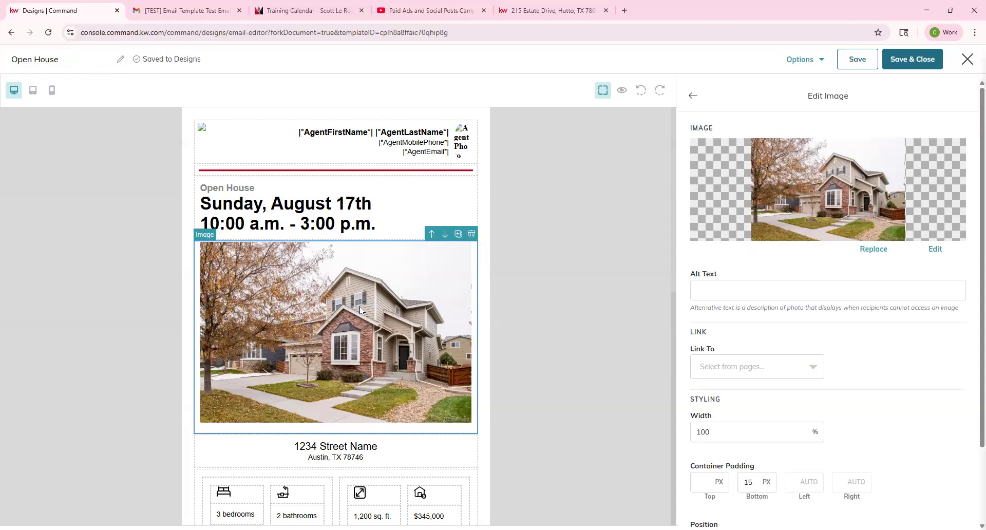
scroll(339, 334, down, 2)
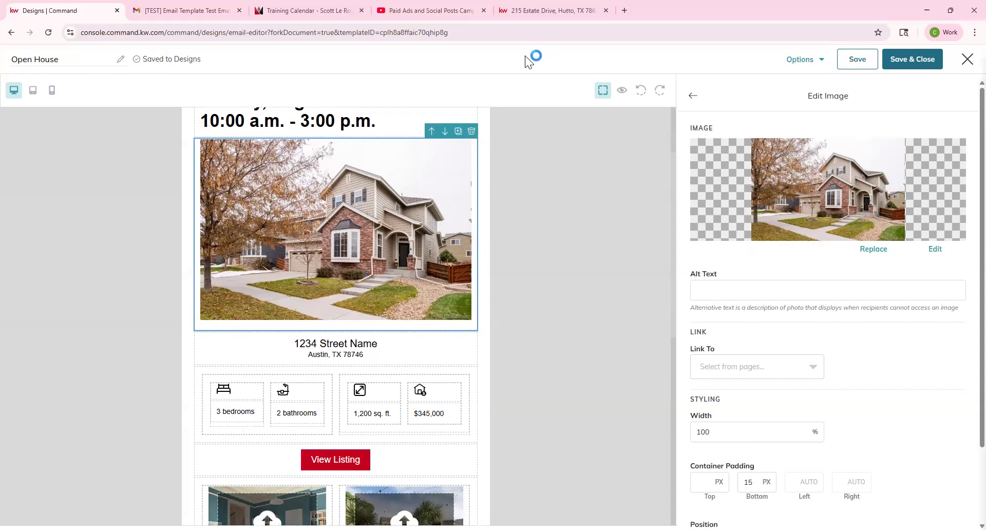
click(346, 357)
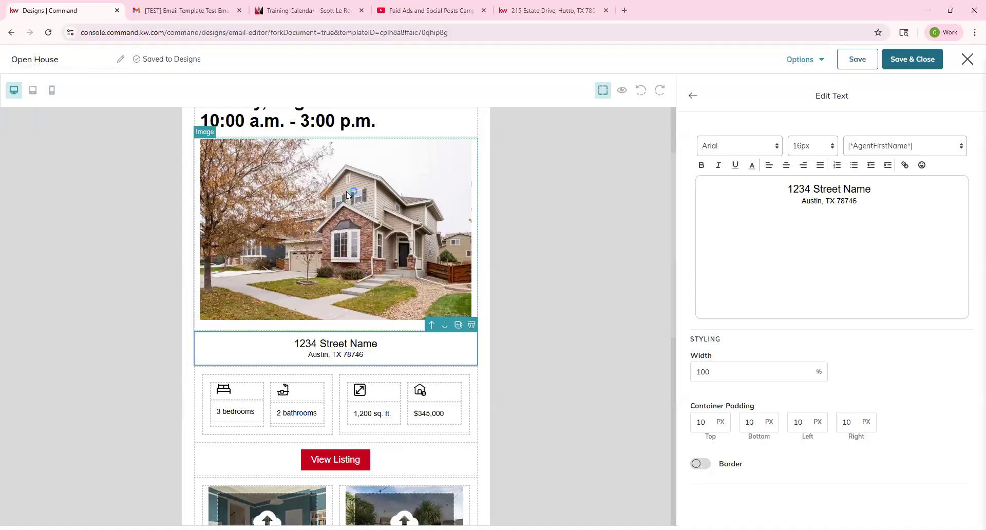
click(240, 414)
click(308, 411)
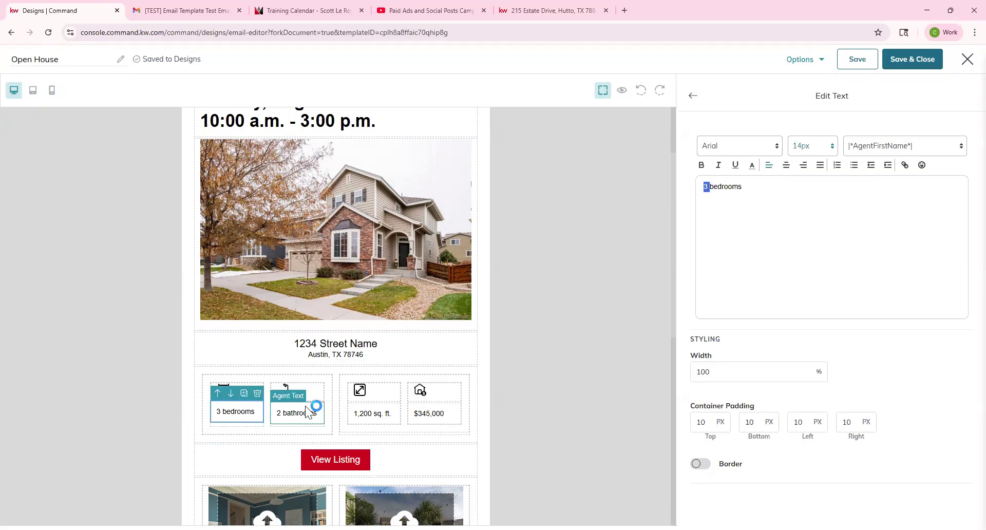
click(380, 410)
click(448, 412)
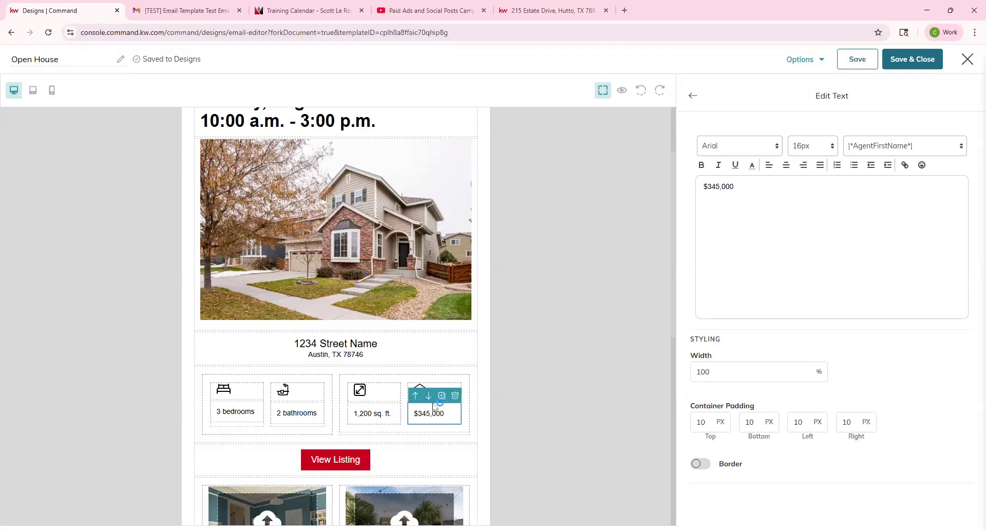
scroll(587, 298, down, 1)
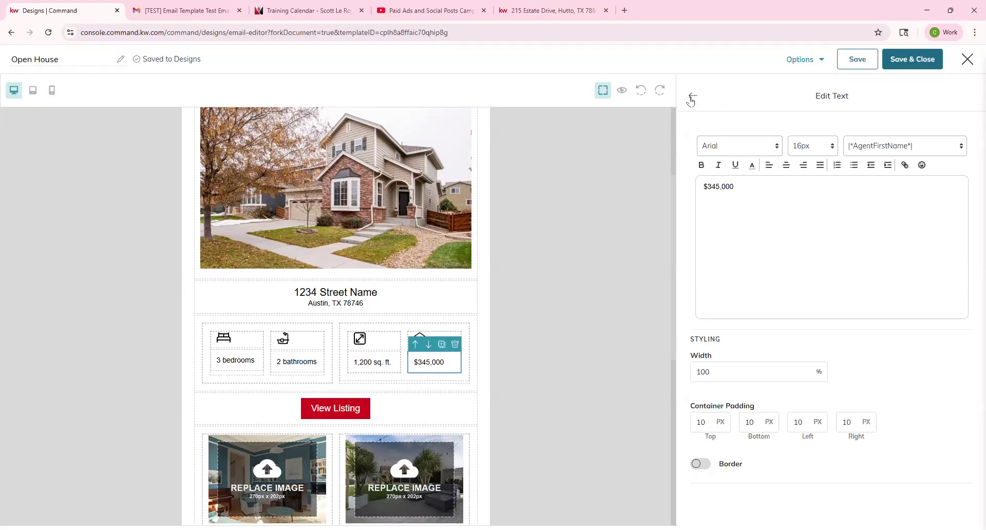
click(693, 96)
scroll(311, 367, down, 3)
click(278, 334)
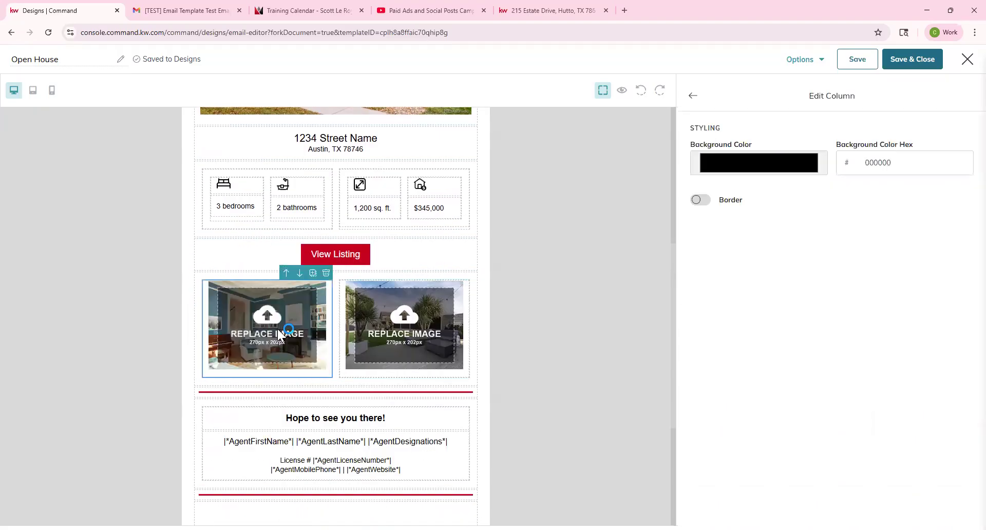
Step: Browse Listing Images and Add Images for the lower-left placeholder, then close the picker unchanged
click(265, 346)
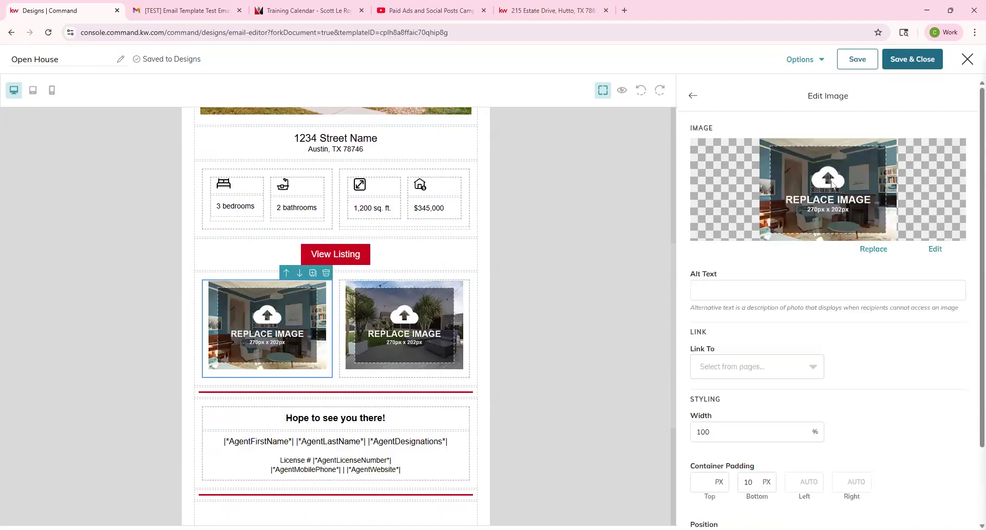
click(873, 248)
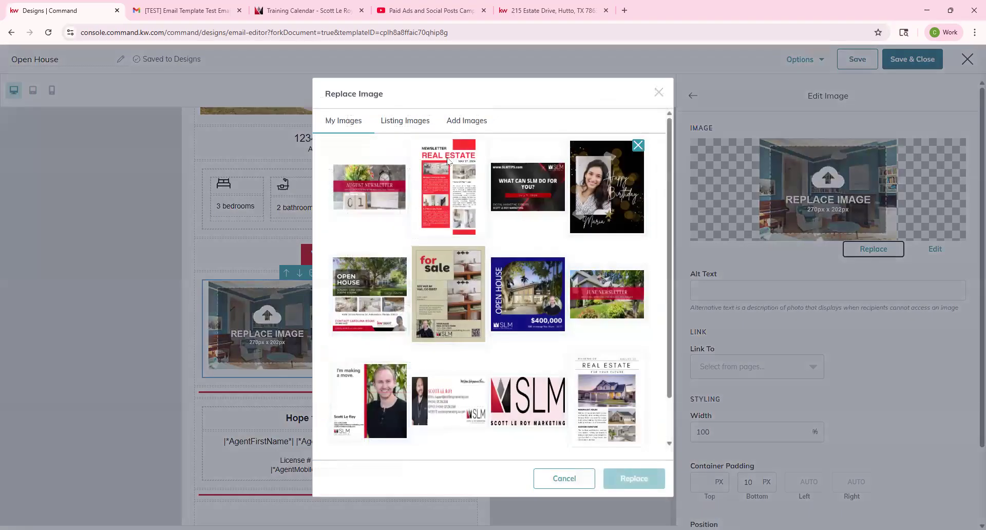
click(410, 121)
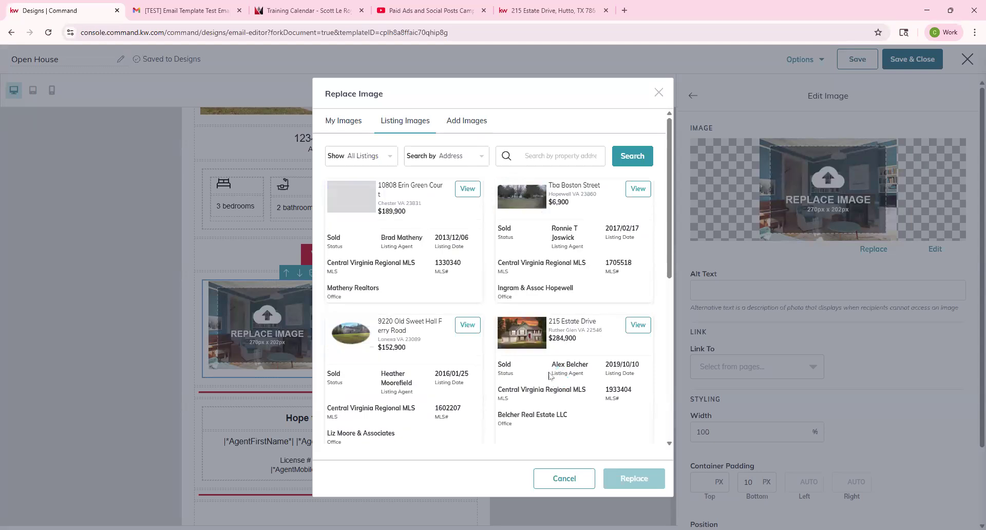
scroll(526, 303, down, 5)
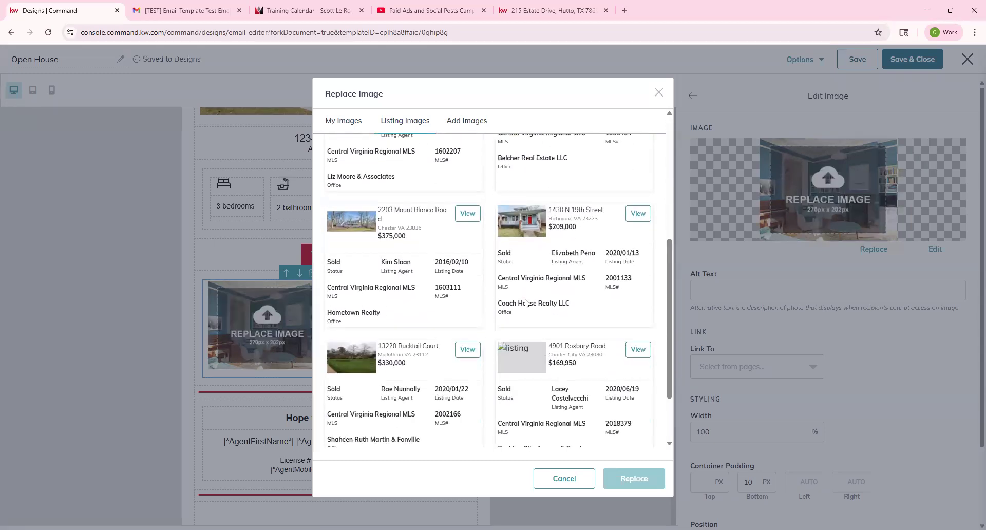
scroll(525, 303, down, 2)
scroll(525, 303, up, 7)
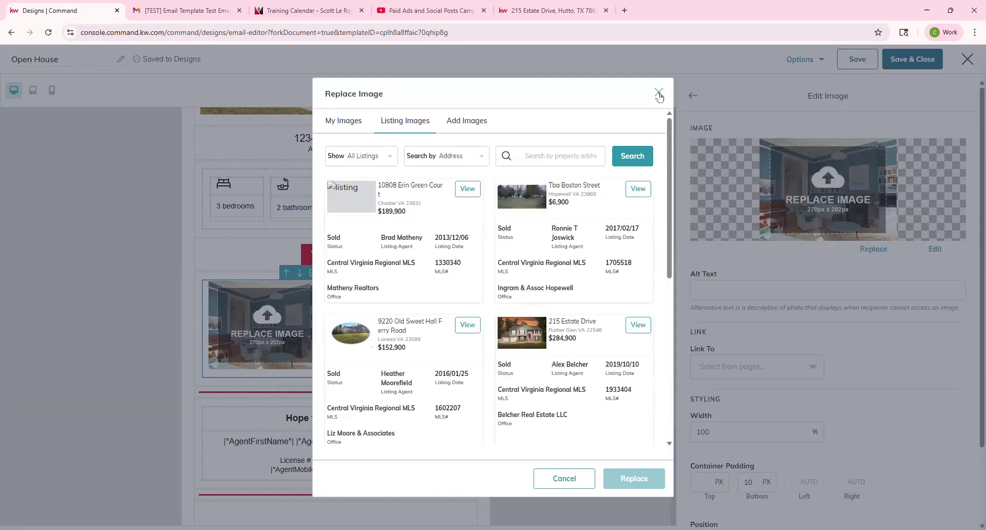
click(459, 123)
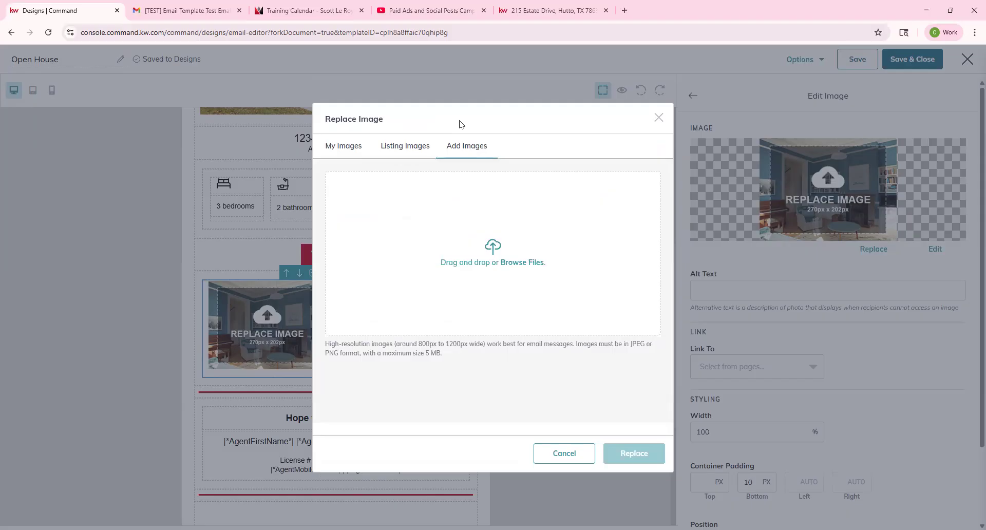
click(659, 118)
scroll(472, 313, down, 2)
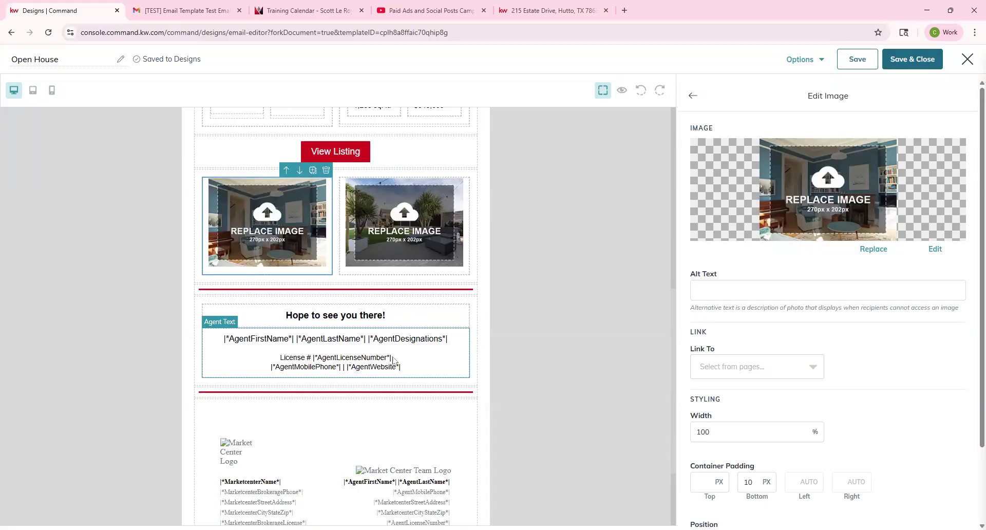
Step: Delete the |*AgentDesignations*| merge tag from the agent contact text block
click(450, 354)
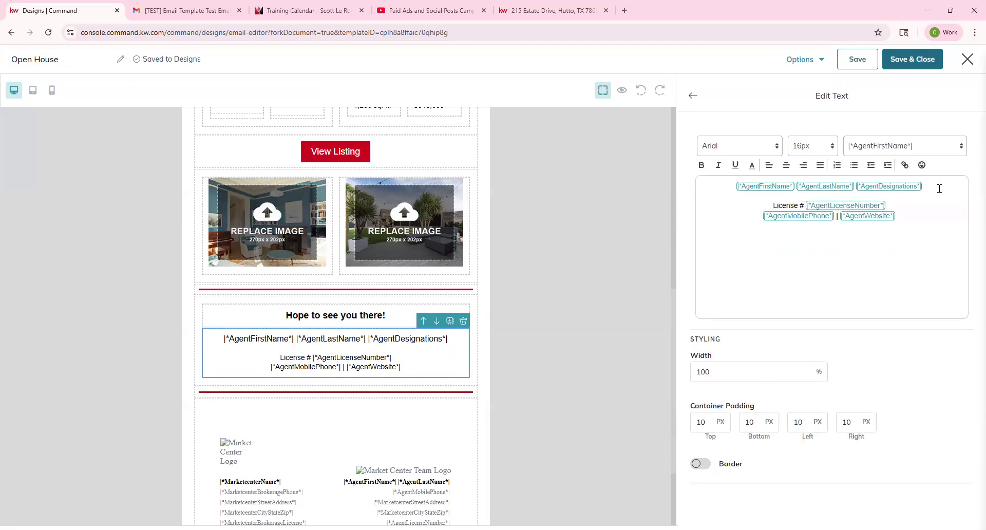
drag(861, 183, 971, 186)
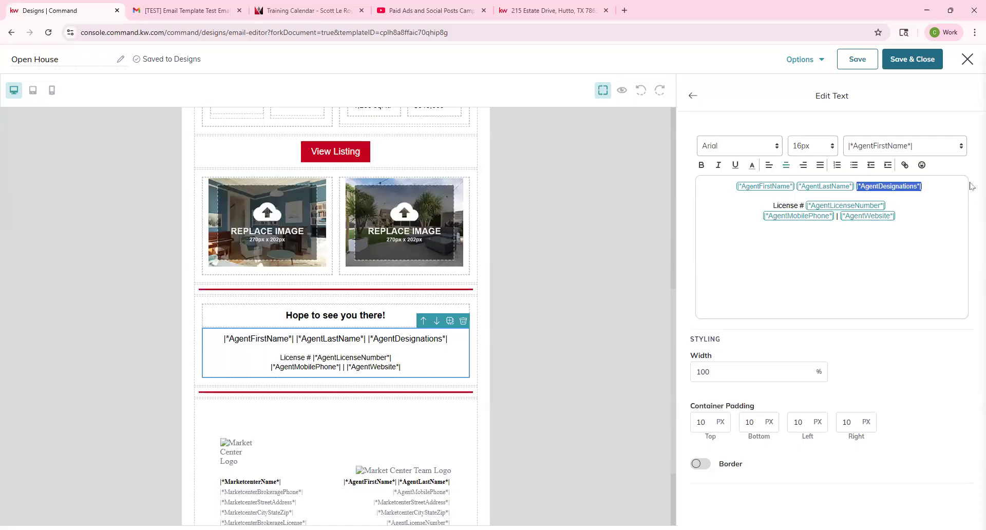
key(BackSpace)
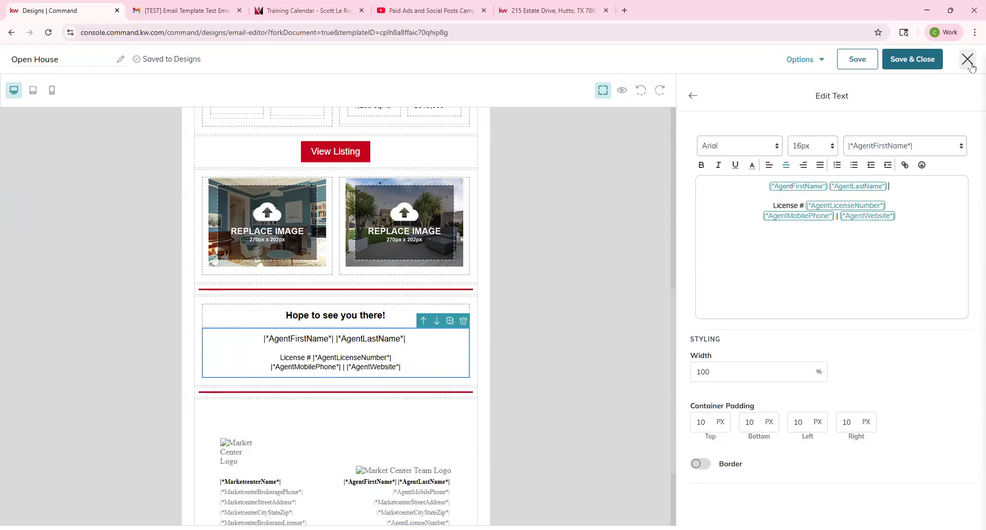
Step: Preview the finished Open House email
scroll(460, 304, up, 1)
scroll(462, 307, down, 3)
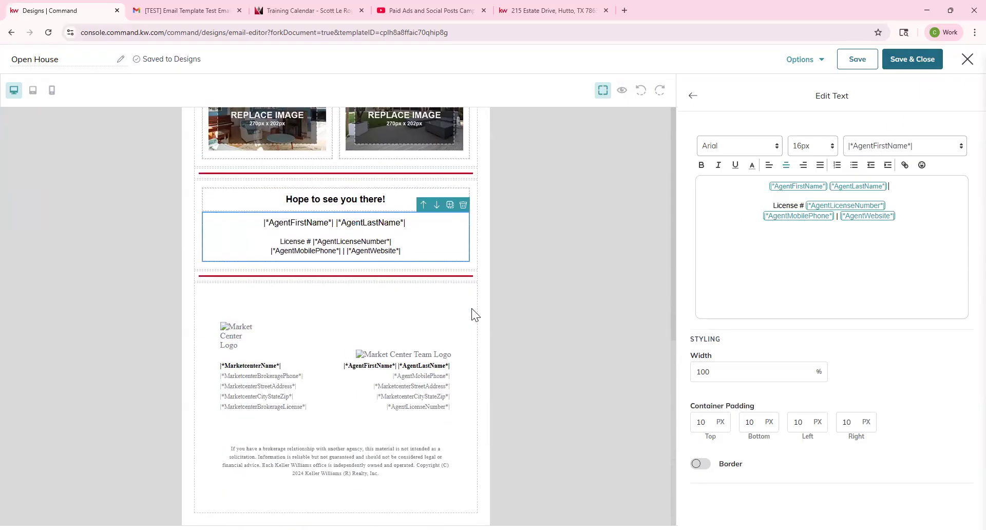
click(622, 91)
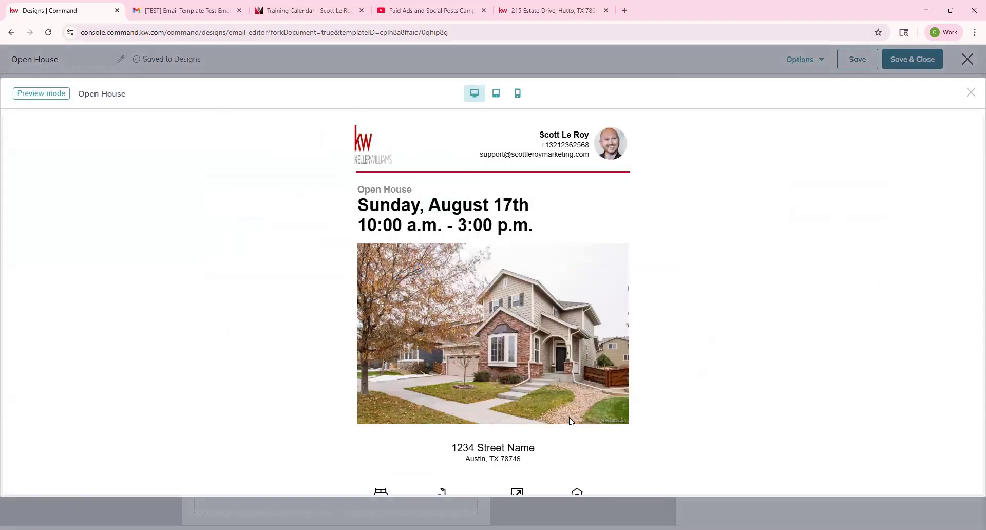
Step: Check the email preview at tablet and desktop sizes, then save and close the design
click(970, 93)
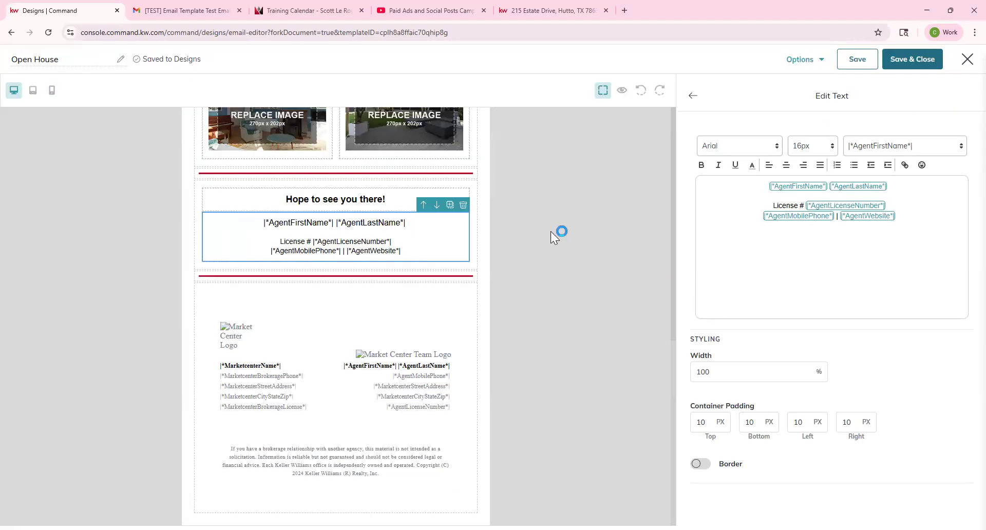
click(622, 90)
click(495, 93)
click(474, 93)
scroll(707, 263, down, 5)
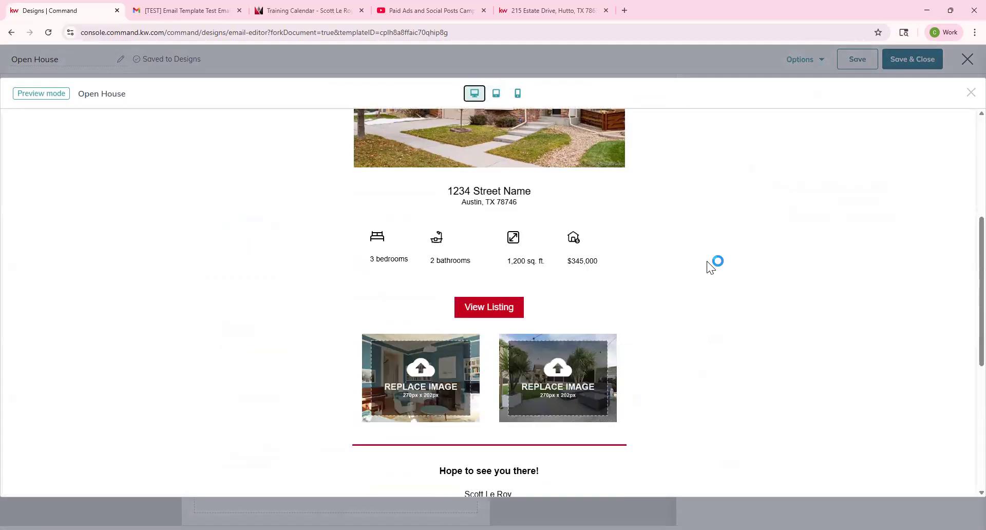
scroll(707, 261, down, 6)
scroll(536, 149, up, 10)
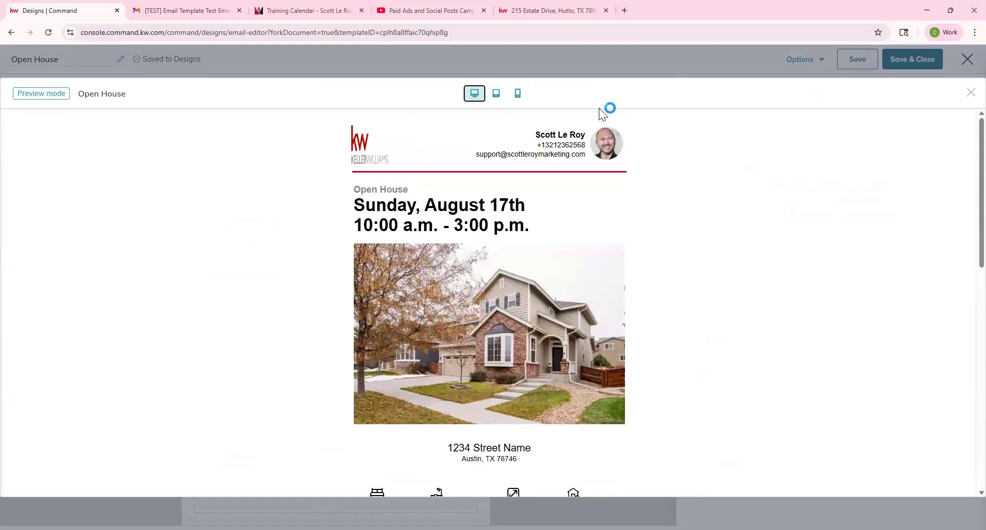
click(971, 93)
click(919, 60)
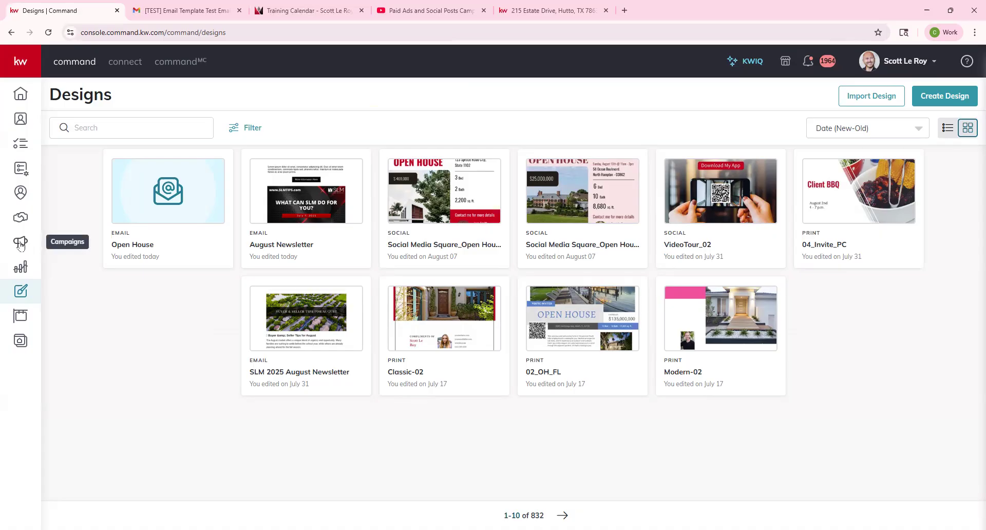
Step: Go to Campaigns > Emails and dismiss the security updates and sends-remaining notices
click(26, 244)
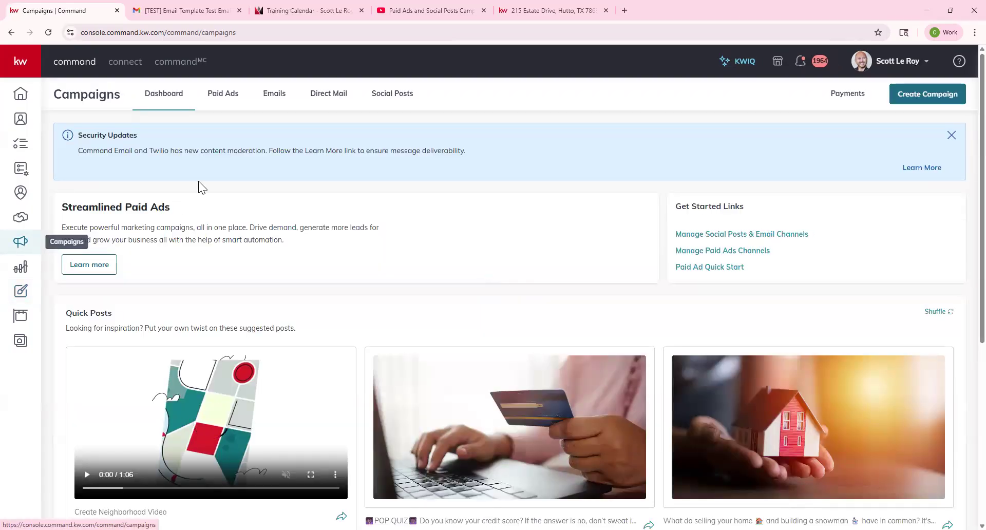
click(275, 98)
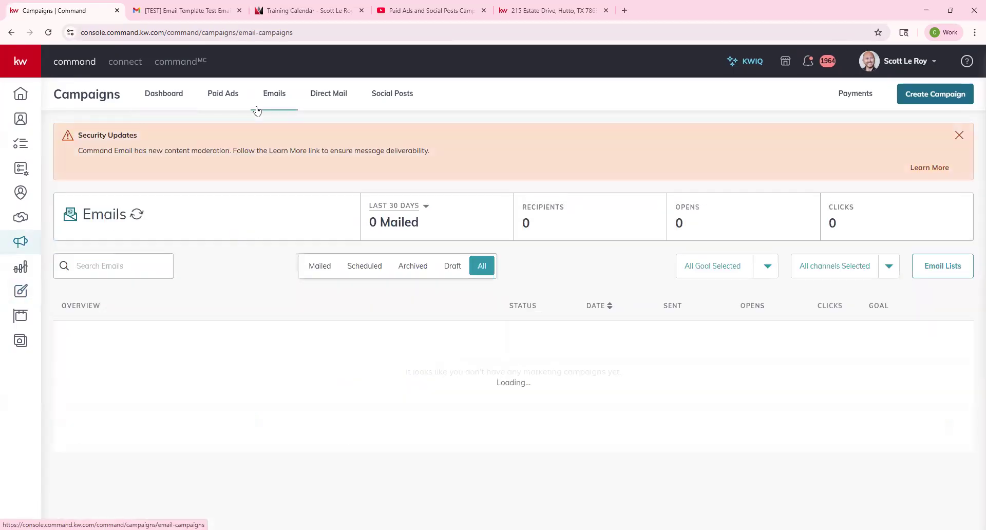
click(958, 135)
click(951, 211)
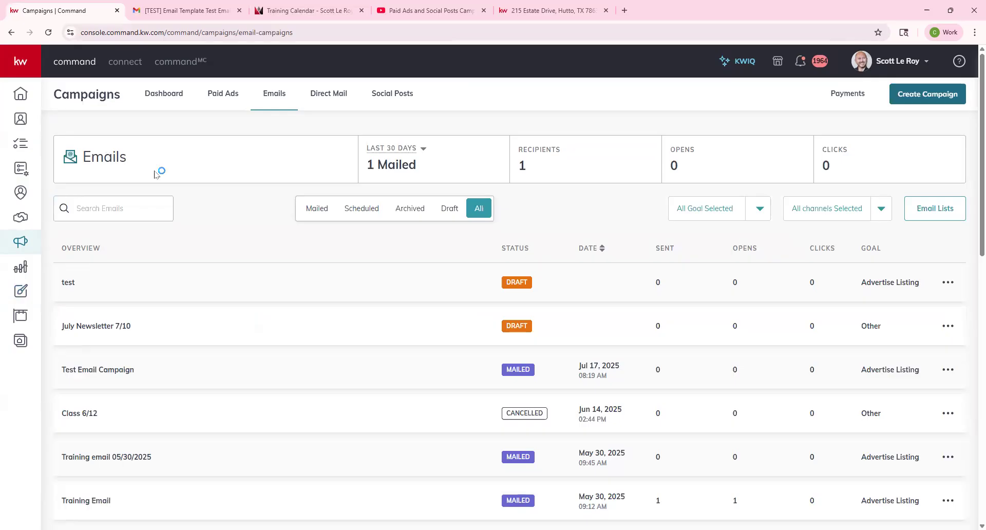
Step: Look over the reporting date range, campaign goal and channel filter options without changing them
click(422, 155)
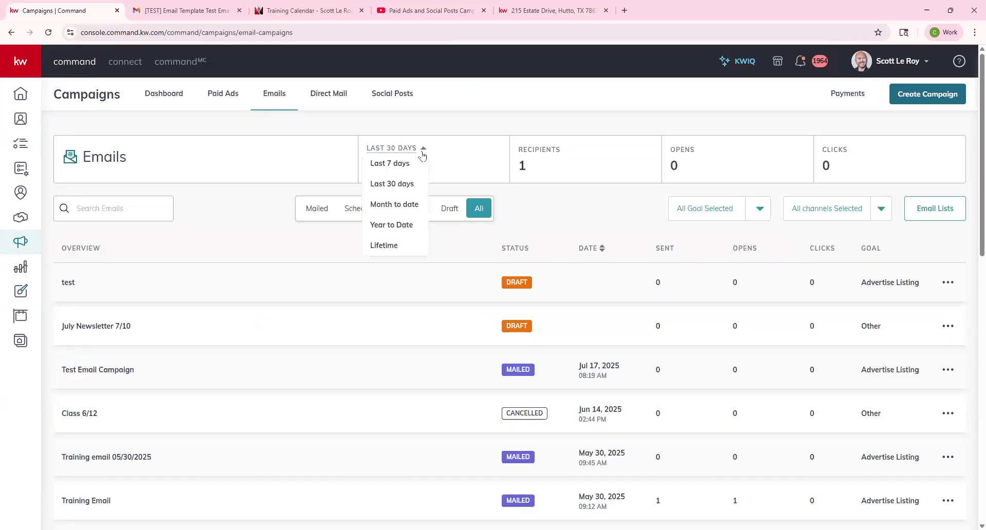
click(524, 119)
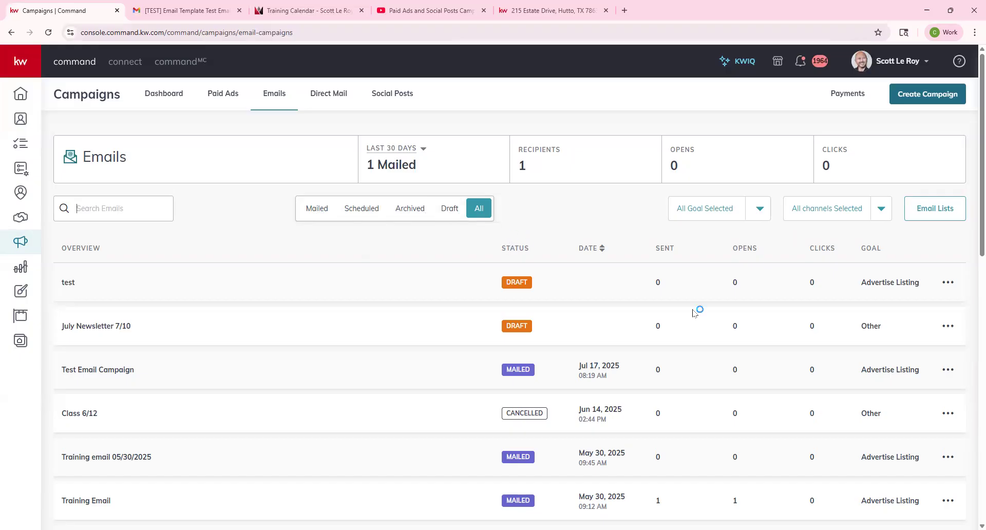
click(757, 213)
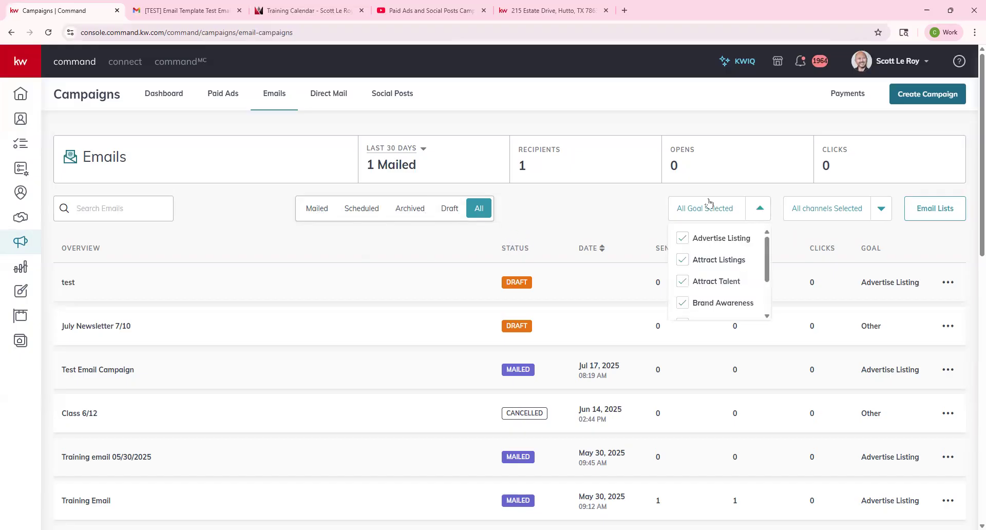
scroll(725, 298, down, 1)
scroll(724, 292, down, 2)
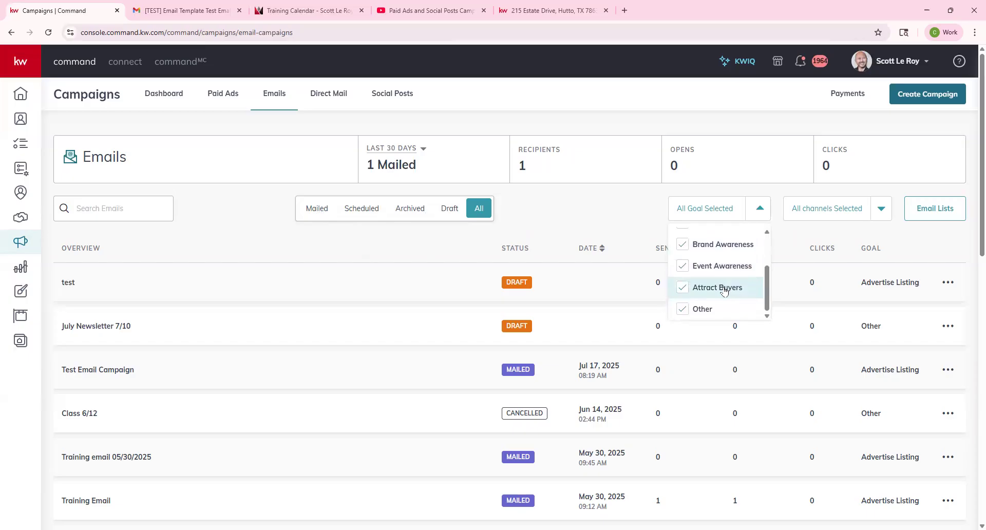
click(881, 208)
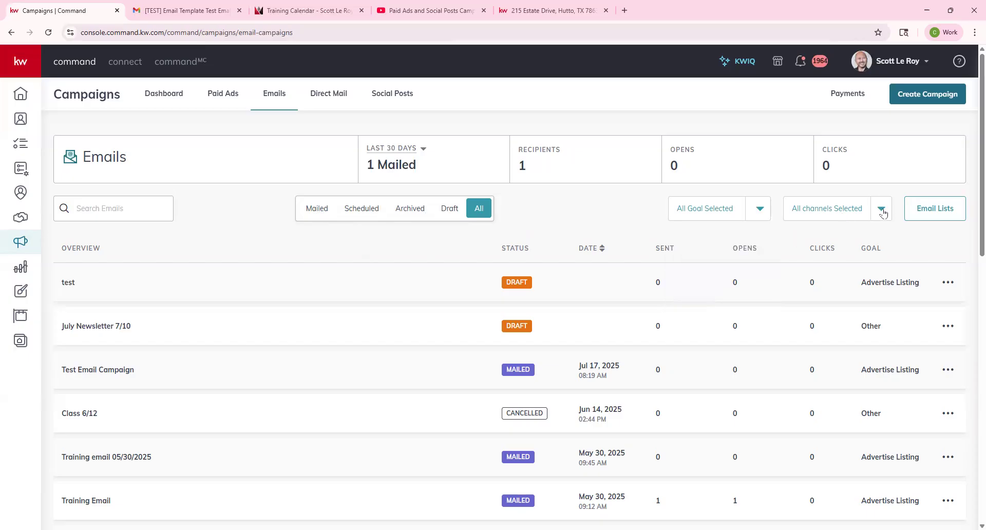
click(882, 213)
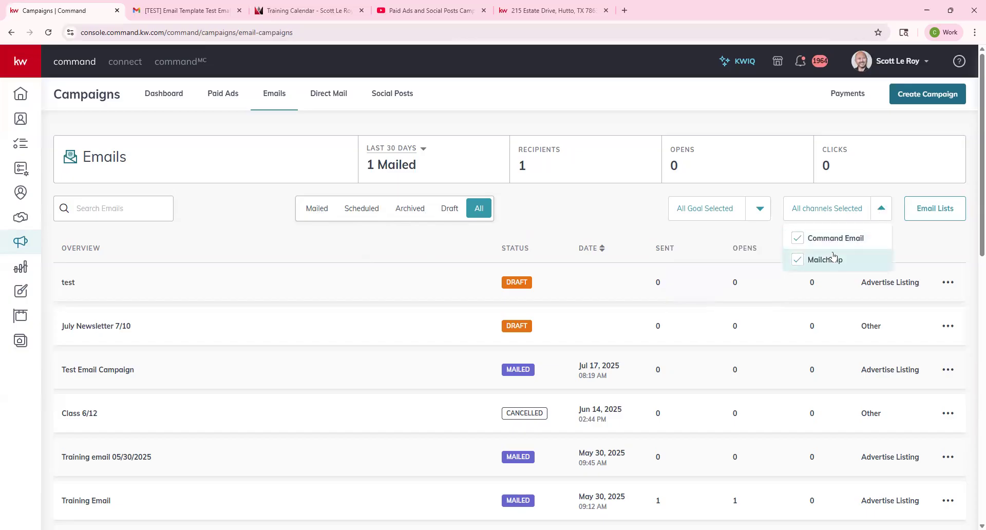
click(956, 236)
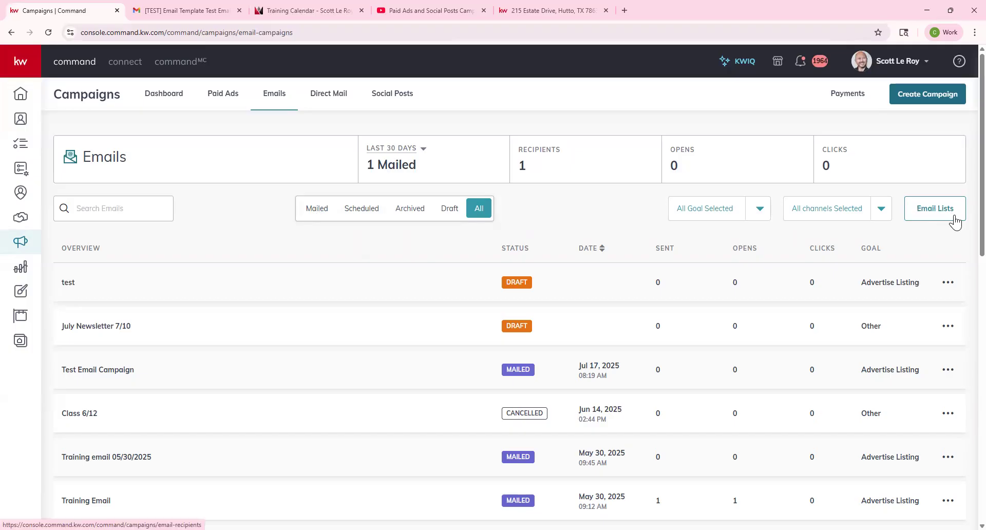
Step: Review action menus for the test, Class 6/12 and Test Email Campaign rows, then open Training Email's report
click(952, 212)
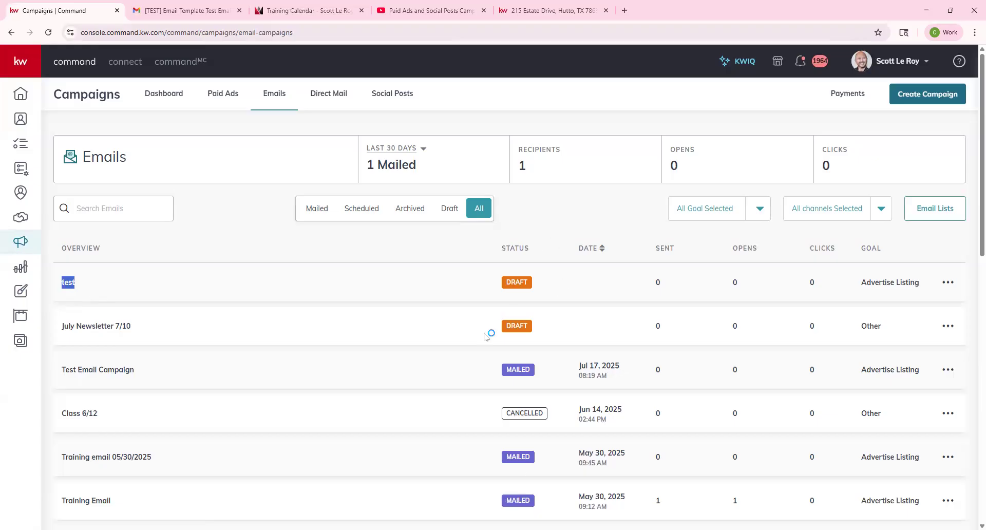
scroll(509, 416, down, 5)
scroll(510, 422, down, 4)
scroll(511, 414, up, 9)
click(955, 292)
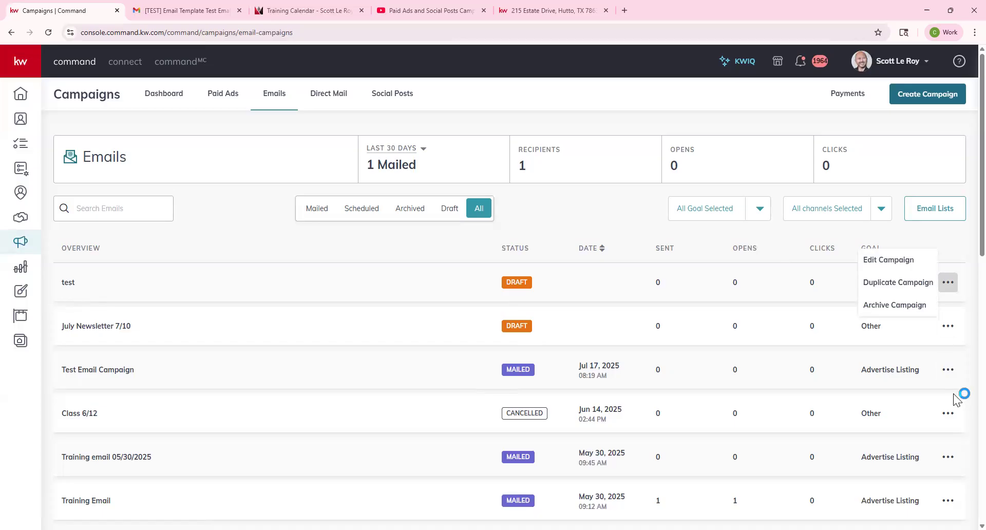
click(948, 416)
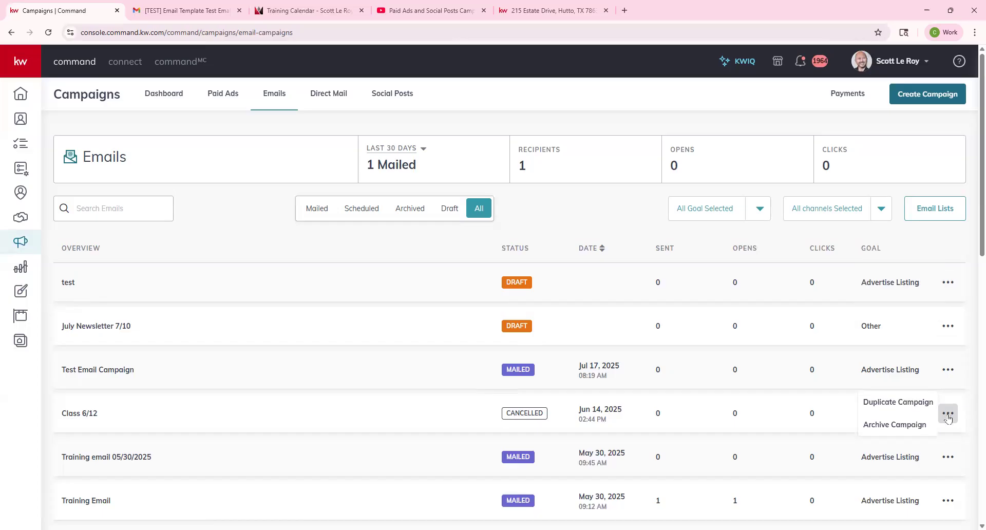
click(954, 371)
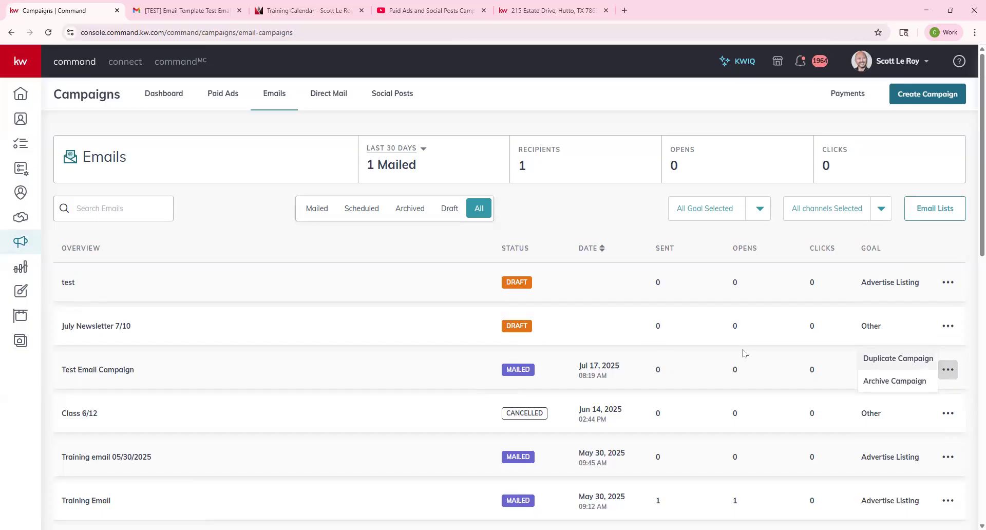
scroll(98, 455, down, 1)
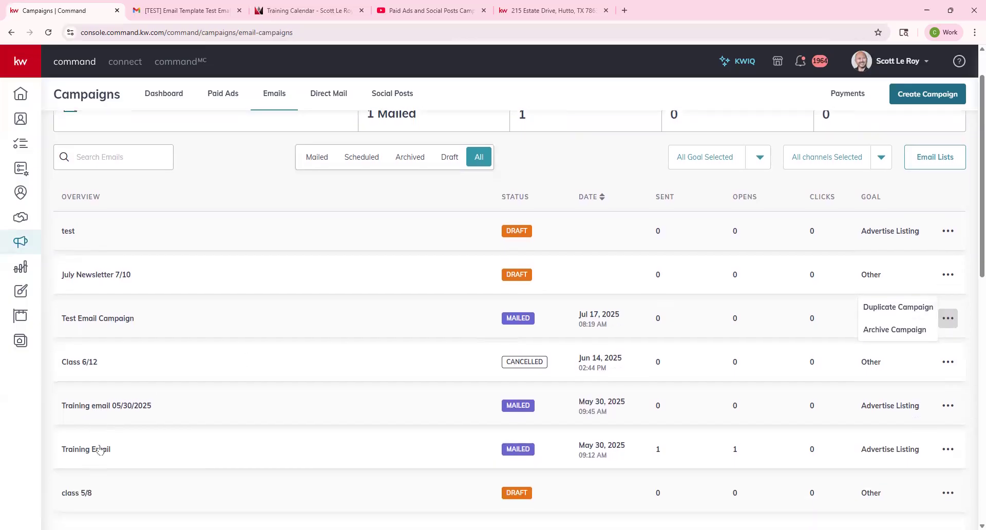
click(99, 451)
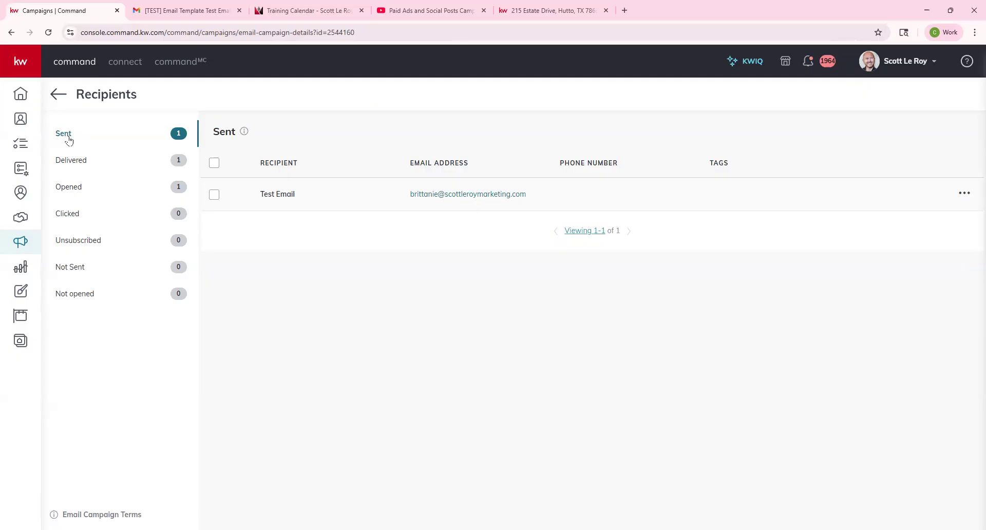
Step: Browse the Opened, Not opened, Sent and Not Sent recipient views, then return to the Emails campaigns list
click(73, 187)
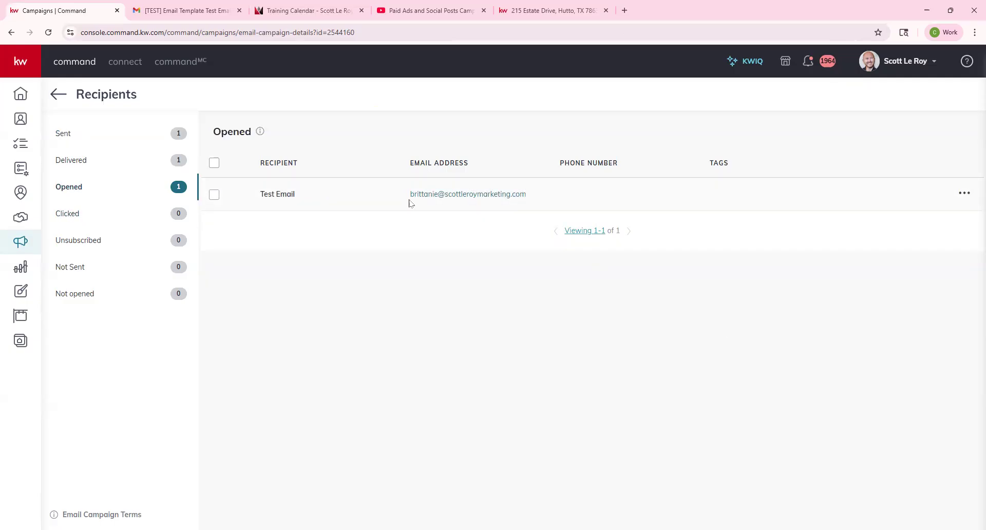
click(75, 294)
click(90, 133)
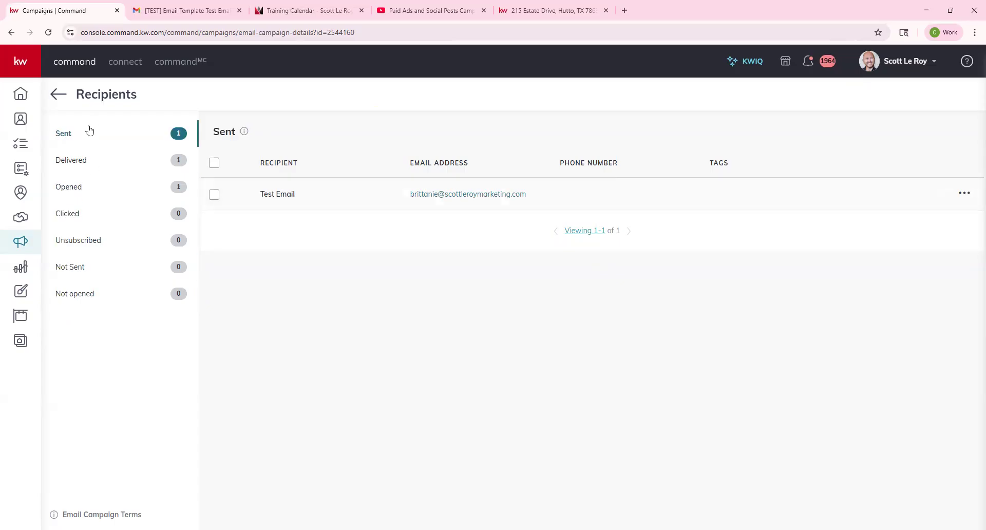
click(964, 195)
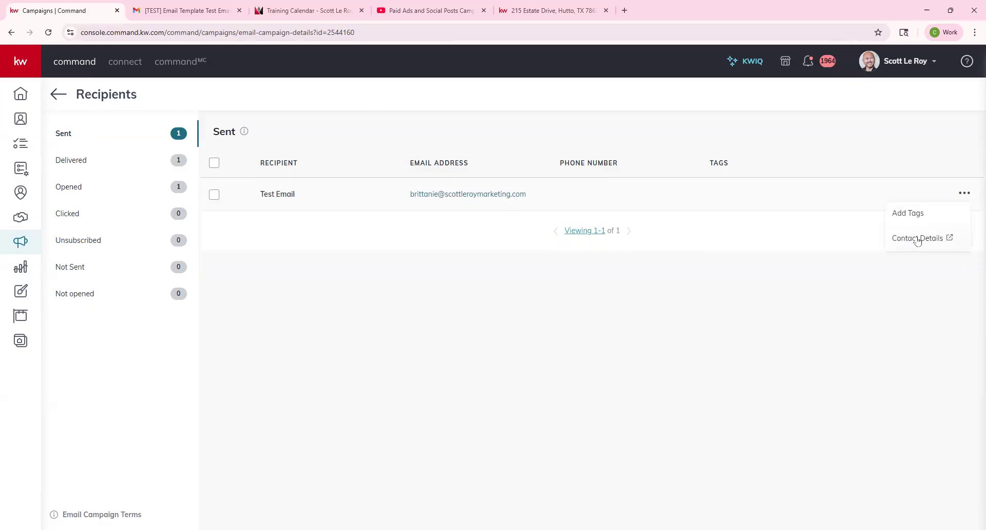
click(71, 267)
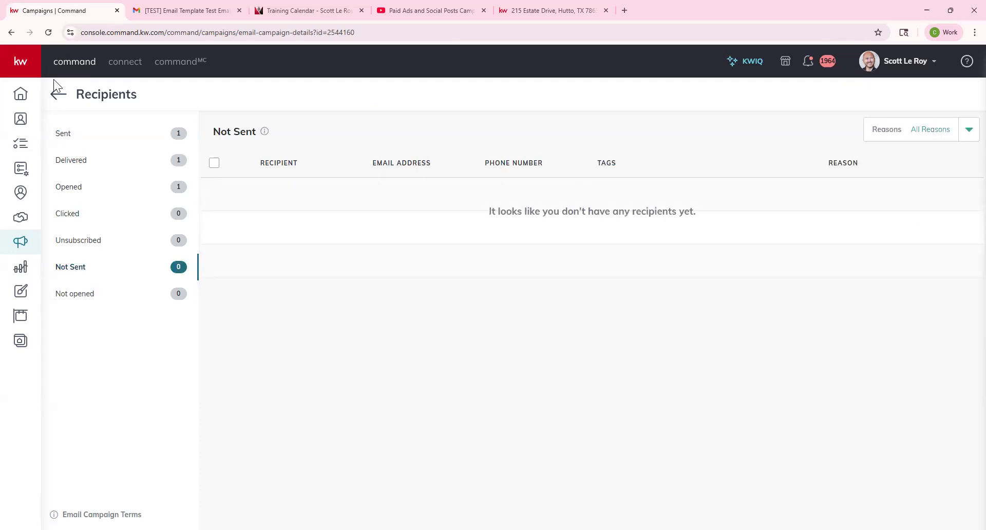
click(58, 94)
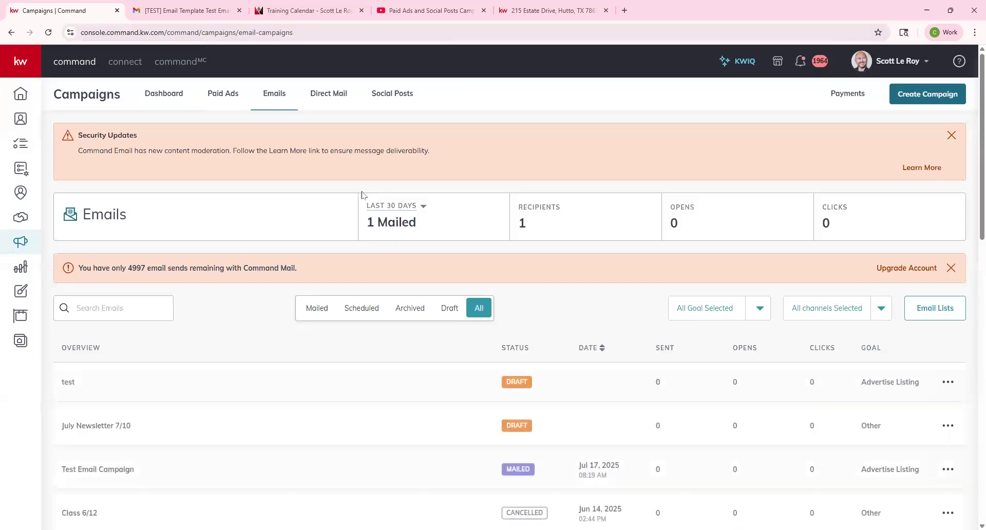
Step: Dismiss the Security Updates and email-sends banners, then start a new list from Email Lists
scroll(508, 233, down, 1)
scroll(907, 179, up, 1)
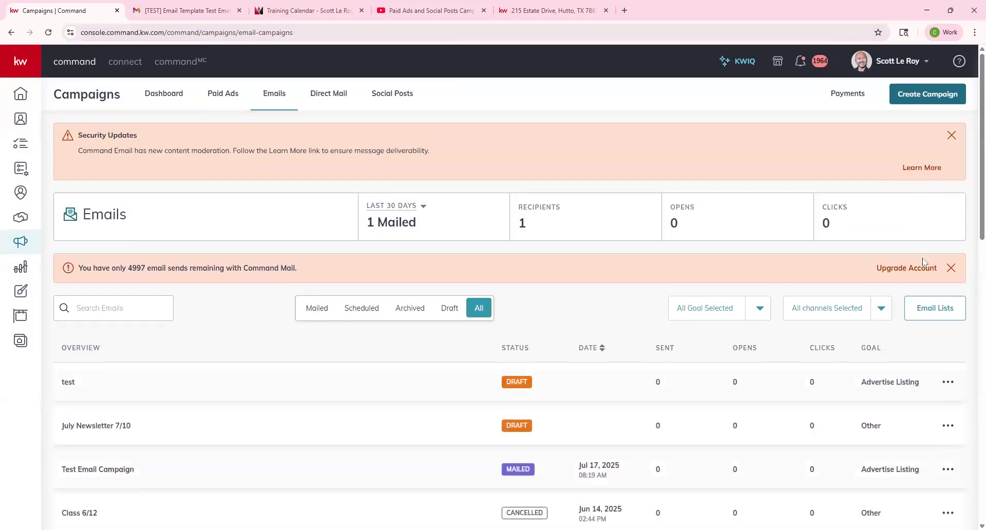
click(953, 133)
click(951, 211)
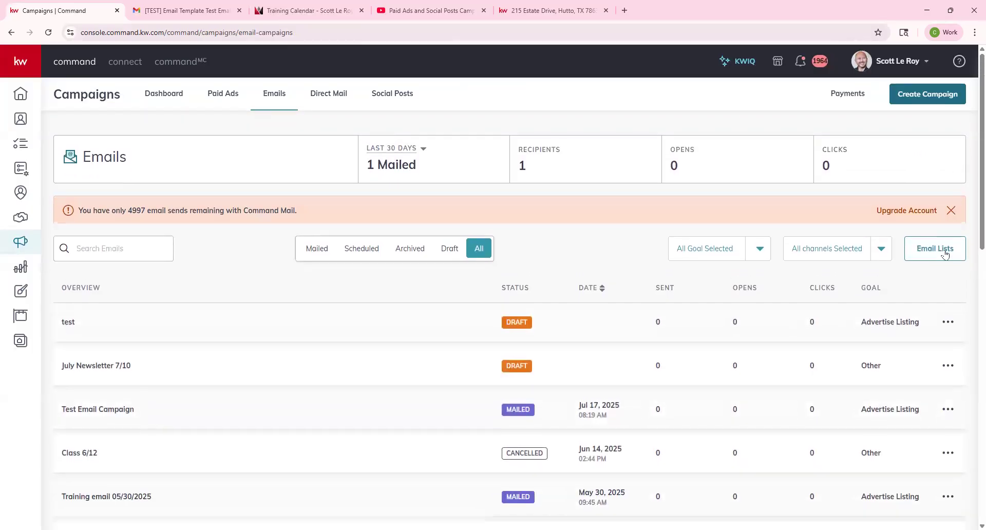
click(949, 214)
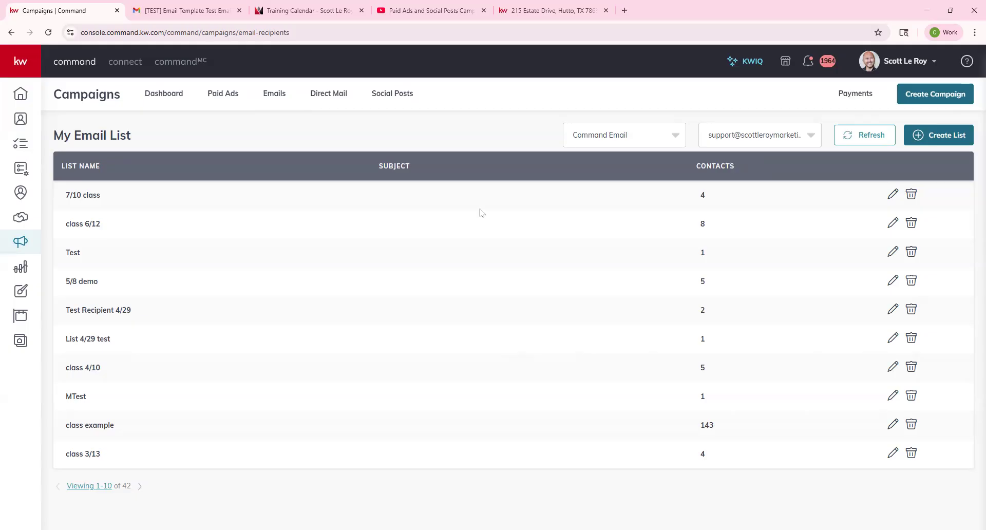
click(925, 138)
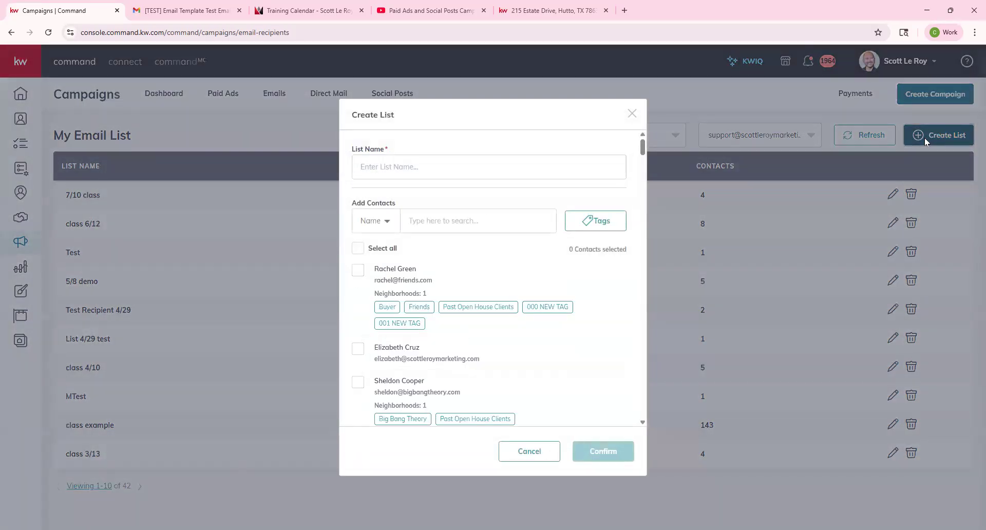
Step: Filter the contacts to only those tagged class demo
click(586, 220)
scroll(546, 301, down, 15)
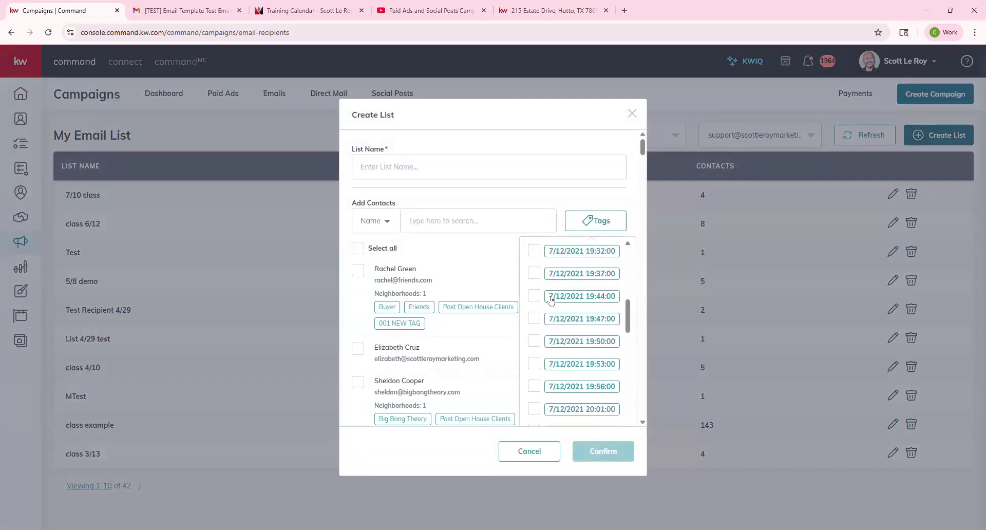
scroll(550, 304, down, 2)
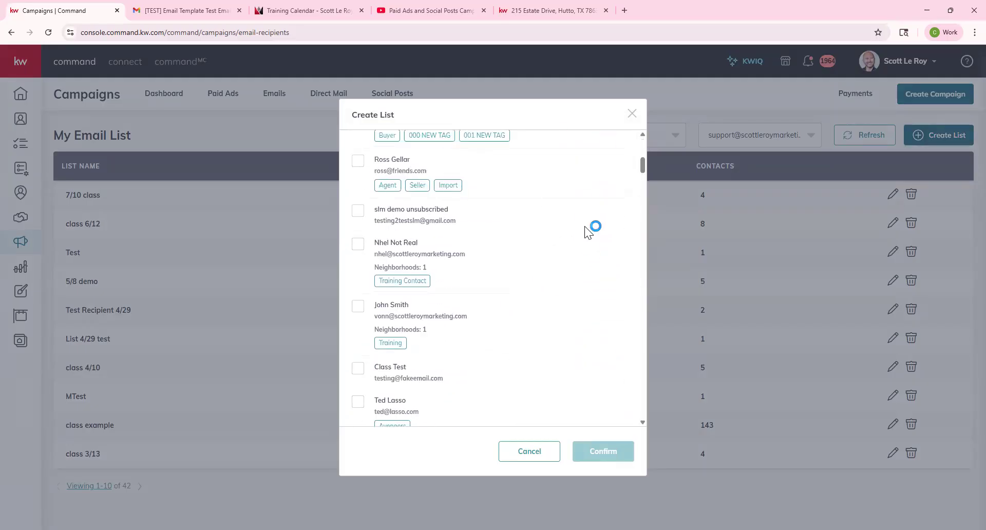
scroll(586, 231, up, 6)
scroll(583, 182, down, 5)
click(570, 225)
scroll(577, 203, down, 5)
scroll(577, 201, down, 5)
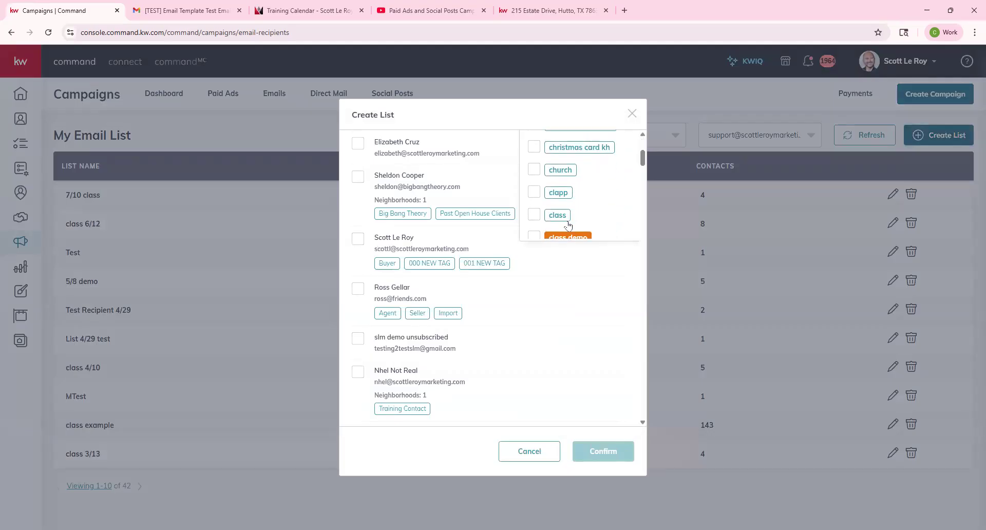
click(563, 237)
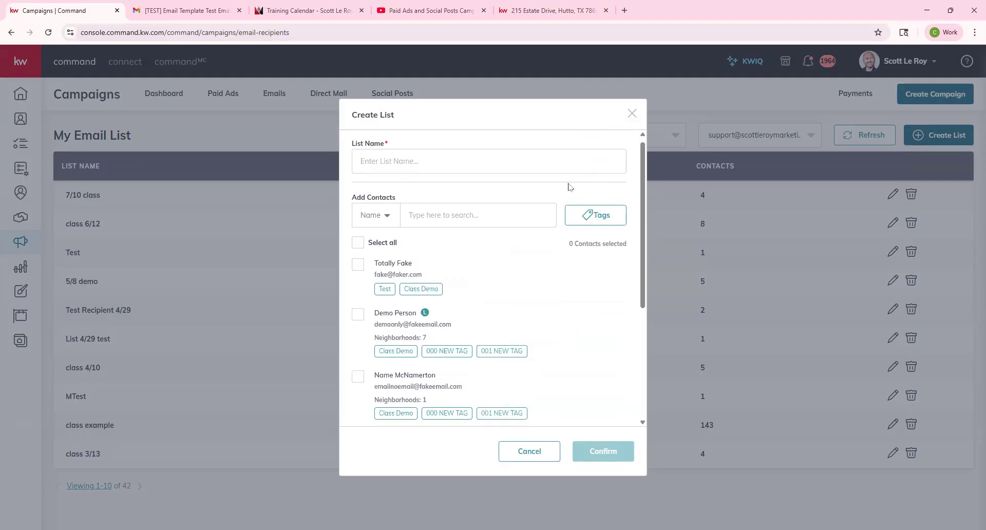
Step: Enter 'Class 8/14' as the list name for the six selected contacts
scroll(490, 262, down, 4)
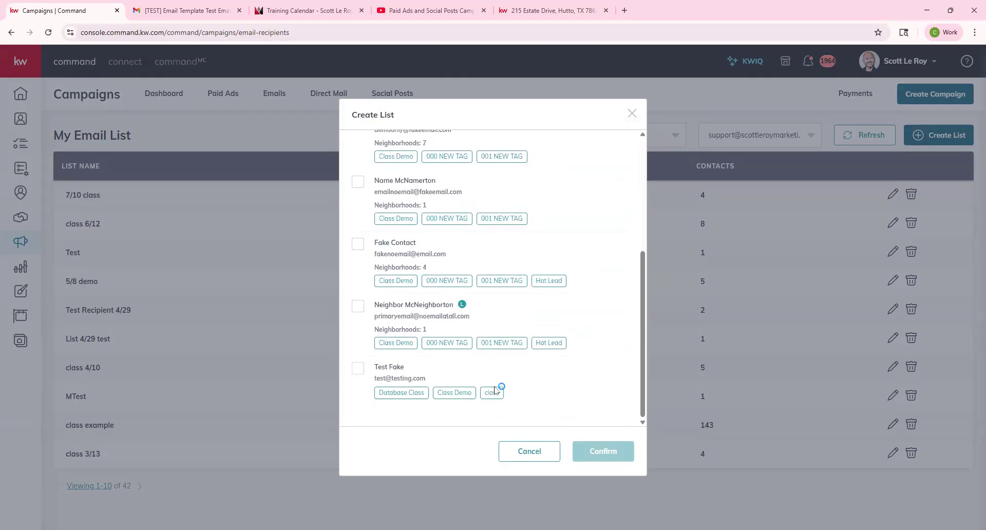
scroll(498, 329, down, 4)
scroll(503, 424, up, 10)
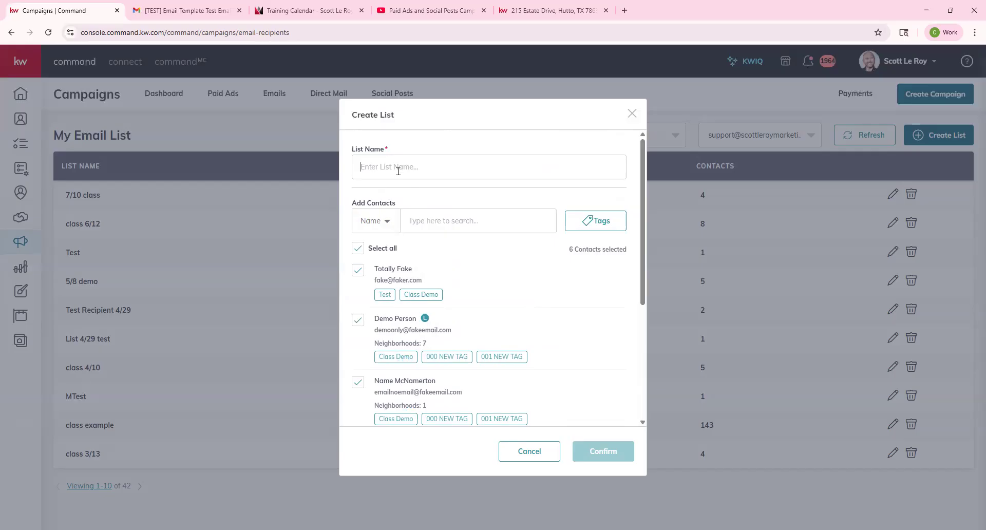
text(Class 8/14)
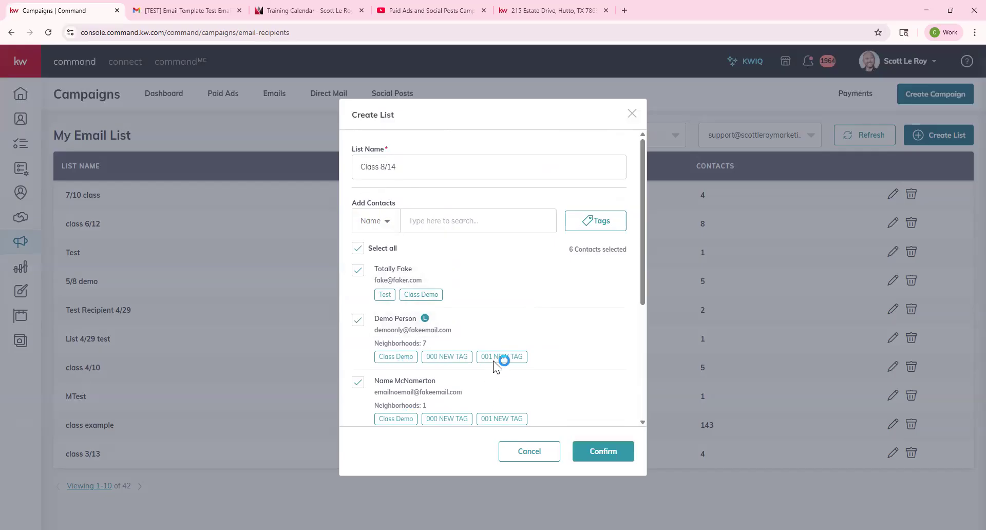
Step: Confirm the Class 8/14 list so it tops My Email List, then launch Create Campaign
click(602, 455)
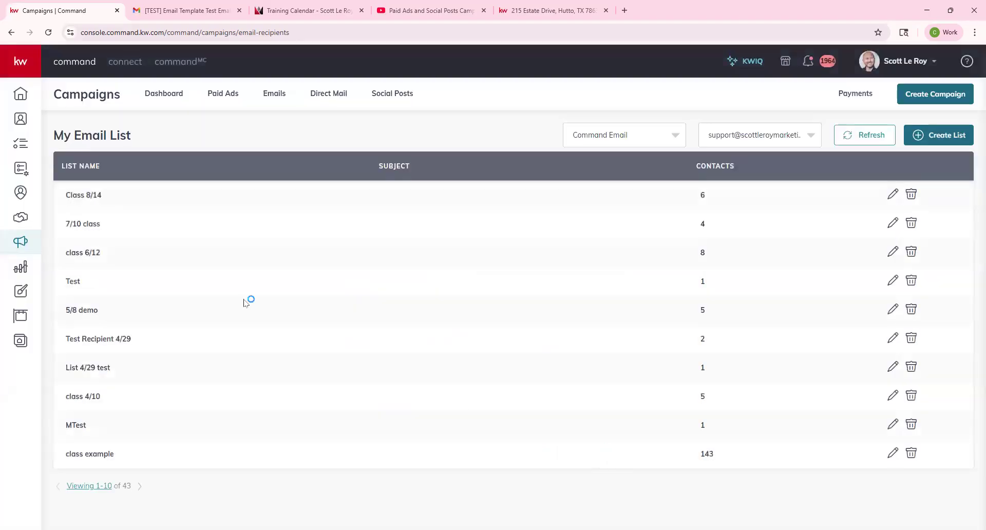
drag(65, 195, 146, 198)
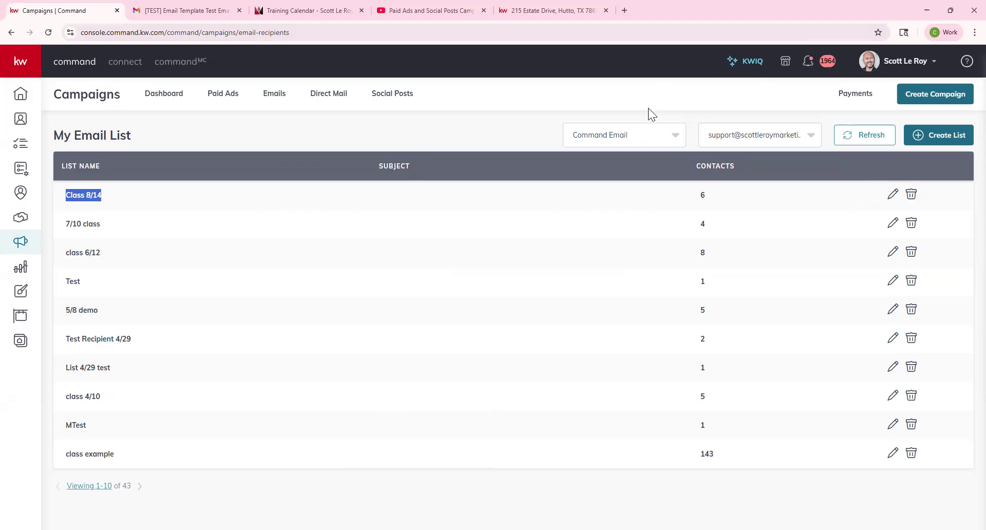
click(923, 95)
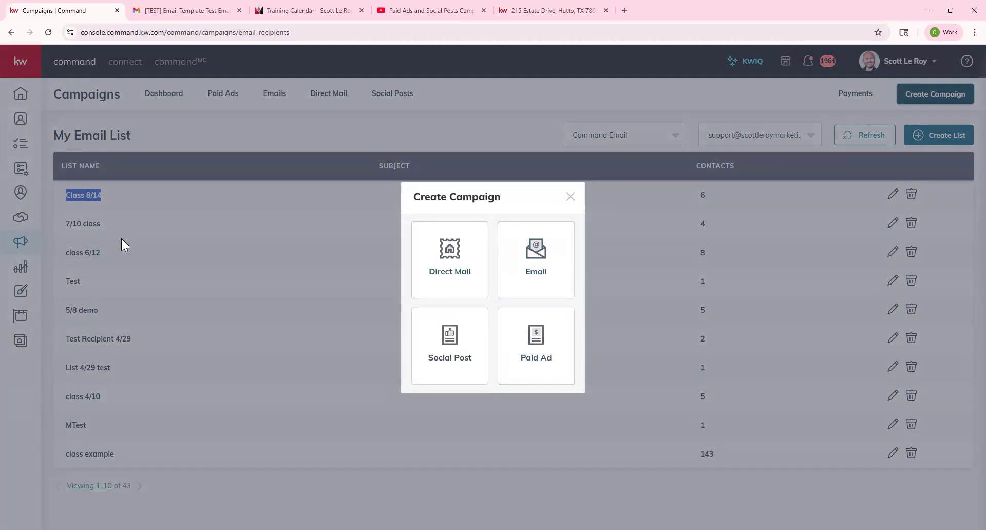
Step: Create an email campaign named 'August Newsletter' with the goal set to Other
click(535, 258)
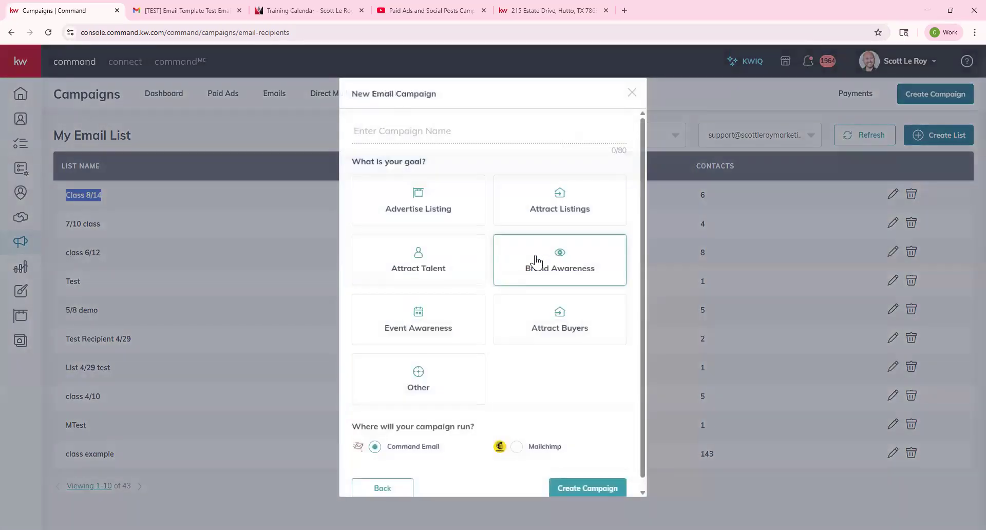
click(403, 135)
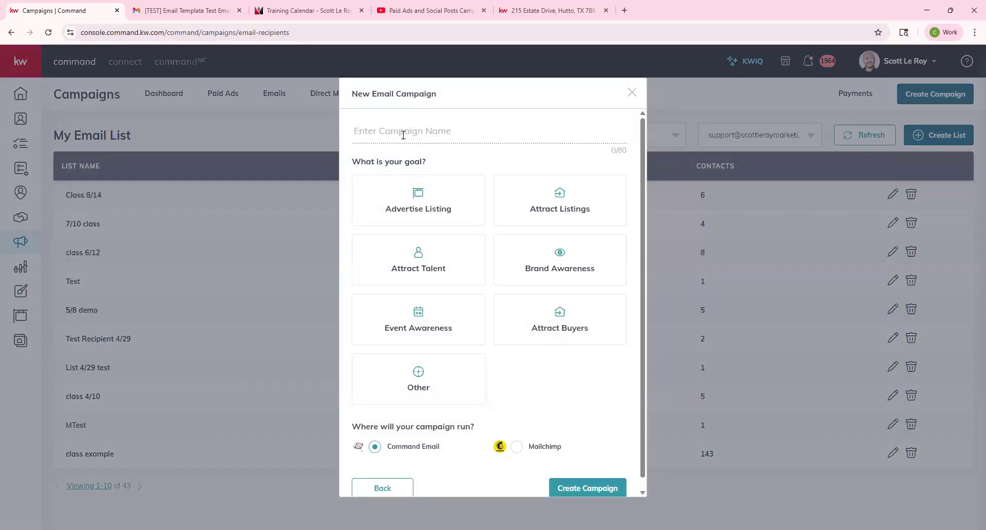
text(August Newsletter)
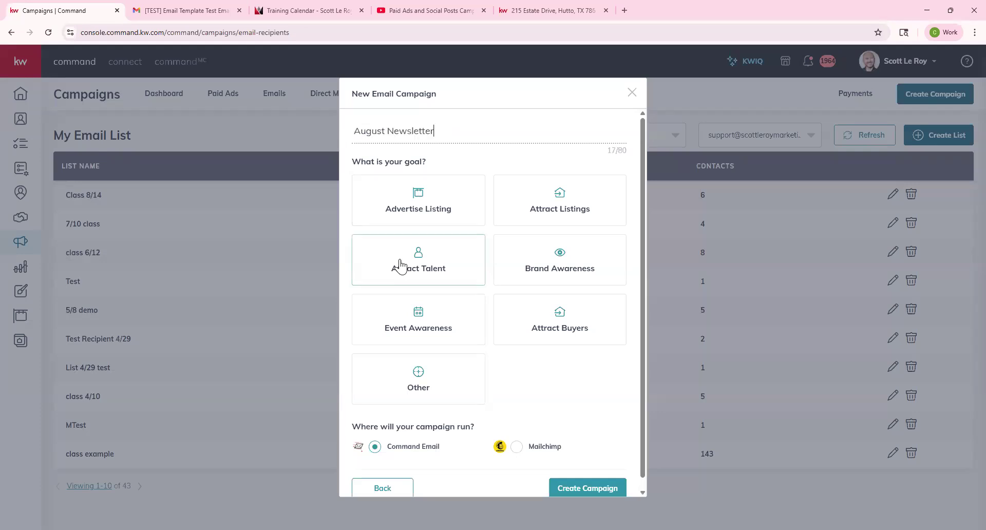
click(446, 392)
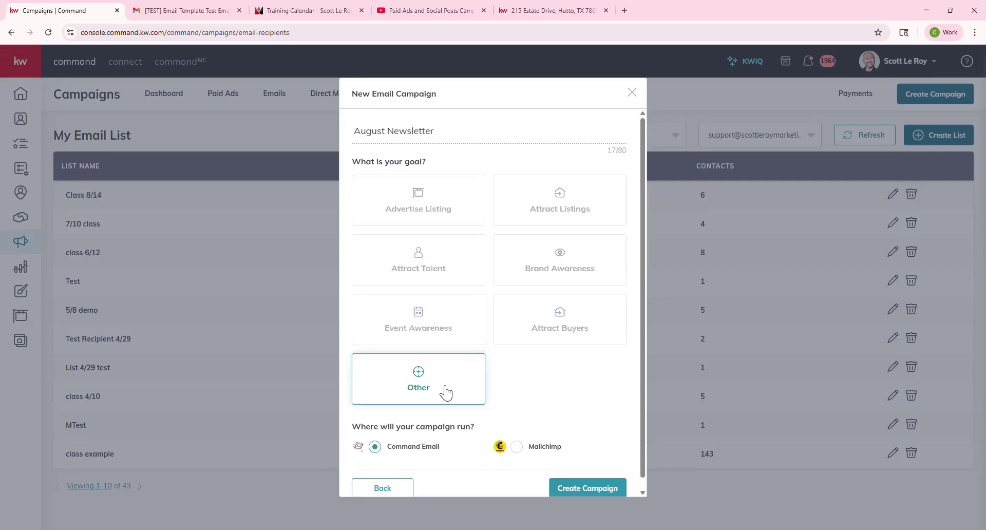
scroll(446, 392, down, 1)
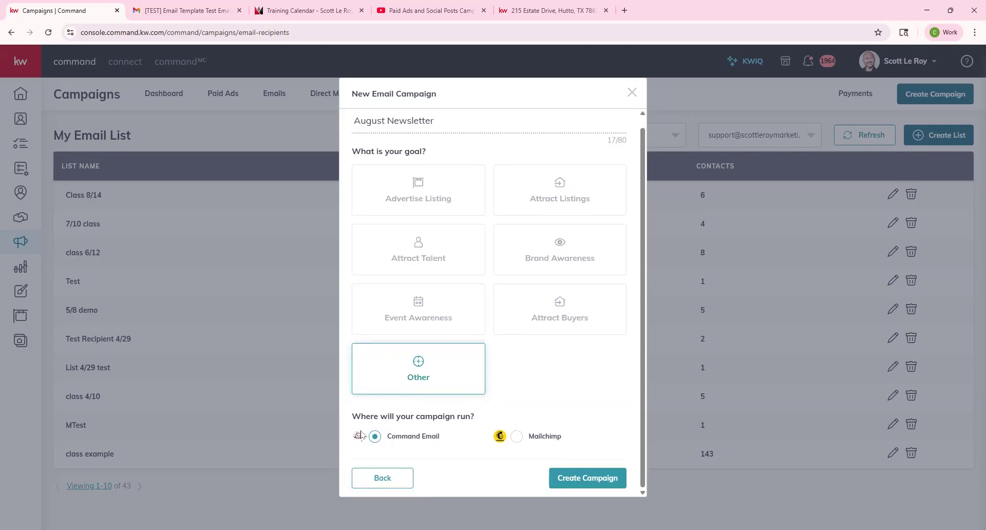
click(594, 478)
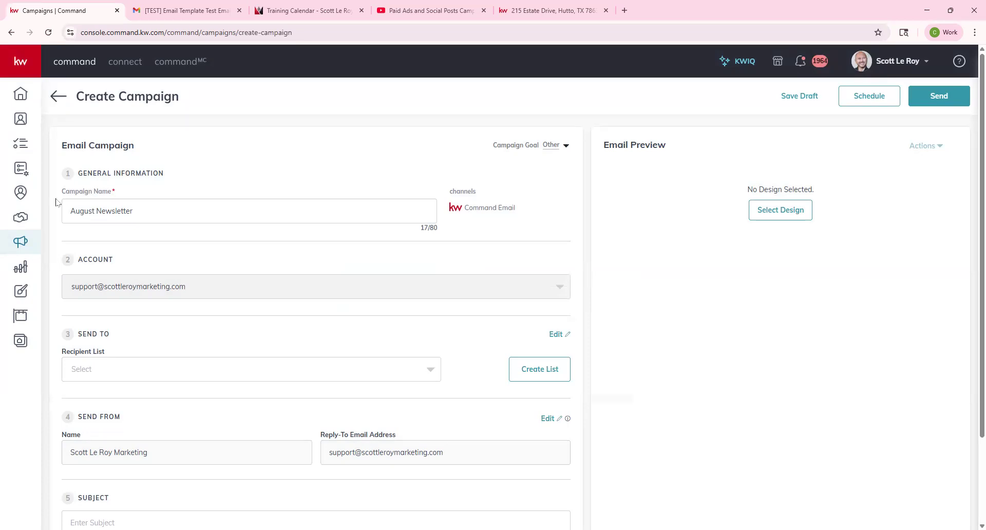
Step: Pick Class 8/14 from the Recipient List dropdown
scroll(146, 246, down, 2)
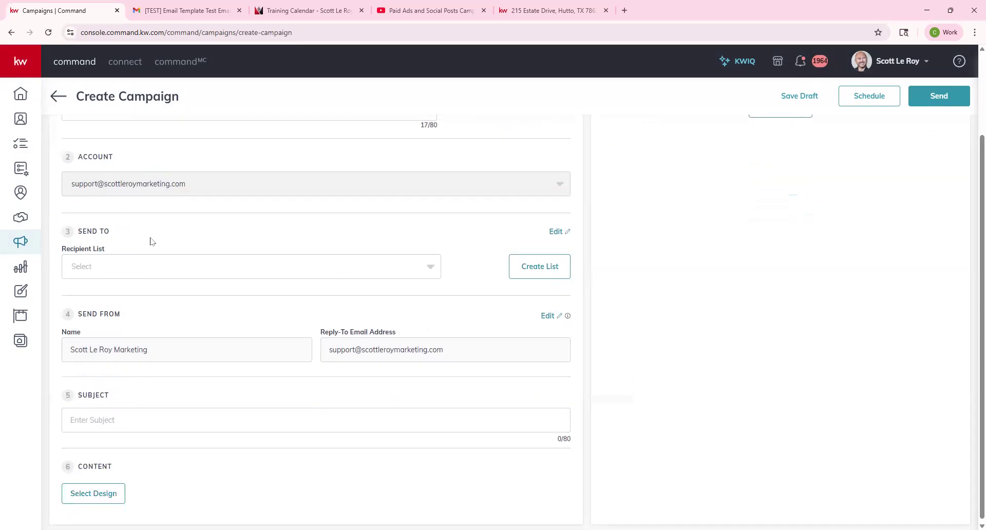
click(430, 267)
click(158, 292)
click(548, 316)
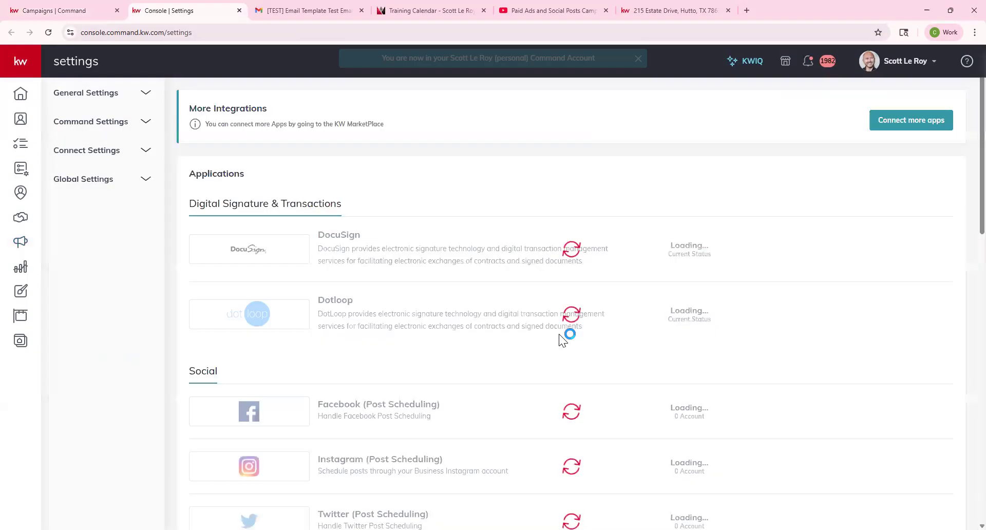
Step: Go to account Settings and open the Command Email management dialog
click(906, 60)
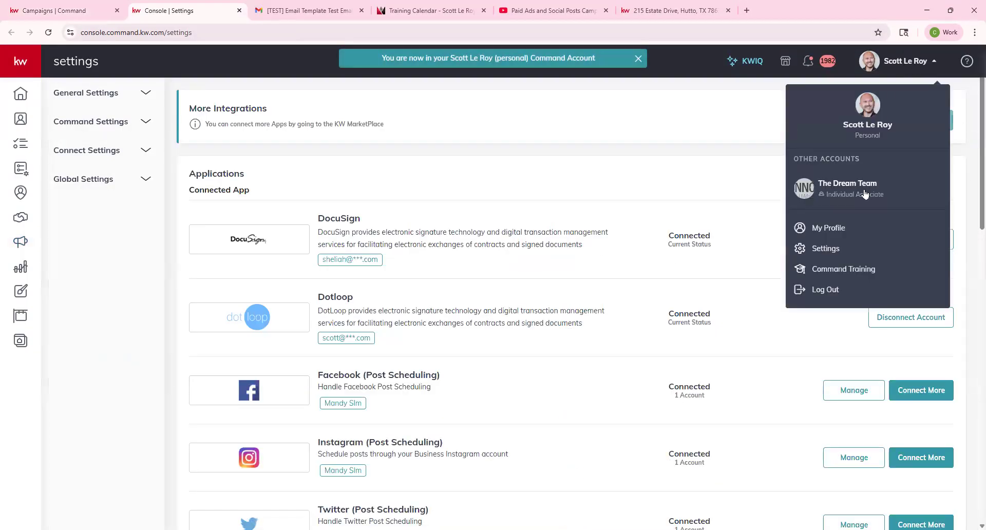
click(837, 249)
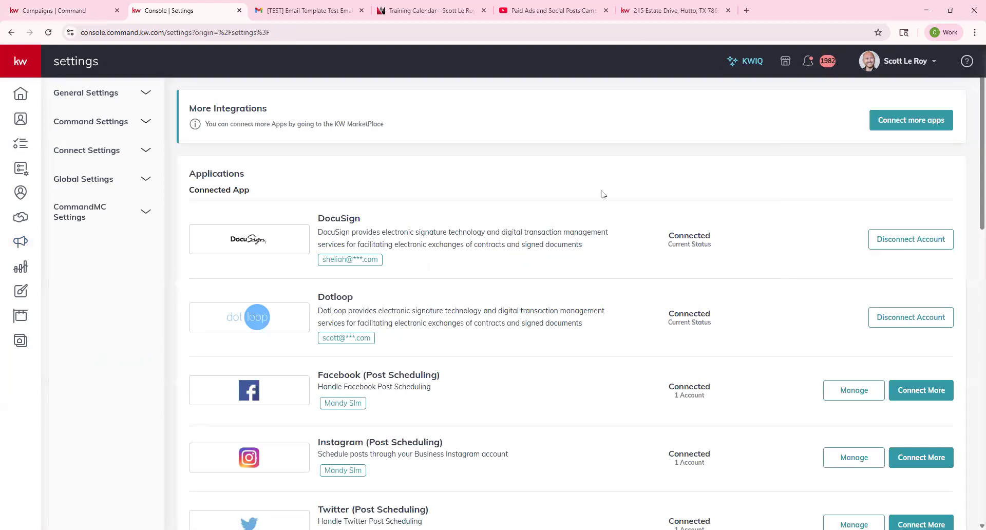
scroll(602, 192, down, 15)
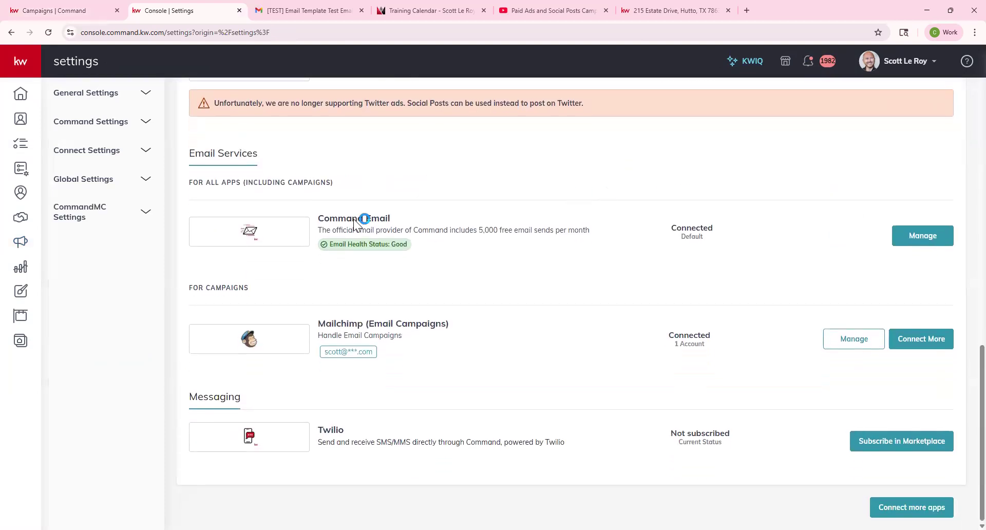
drag(316, 221, 425, 217)
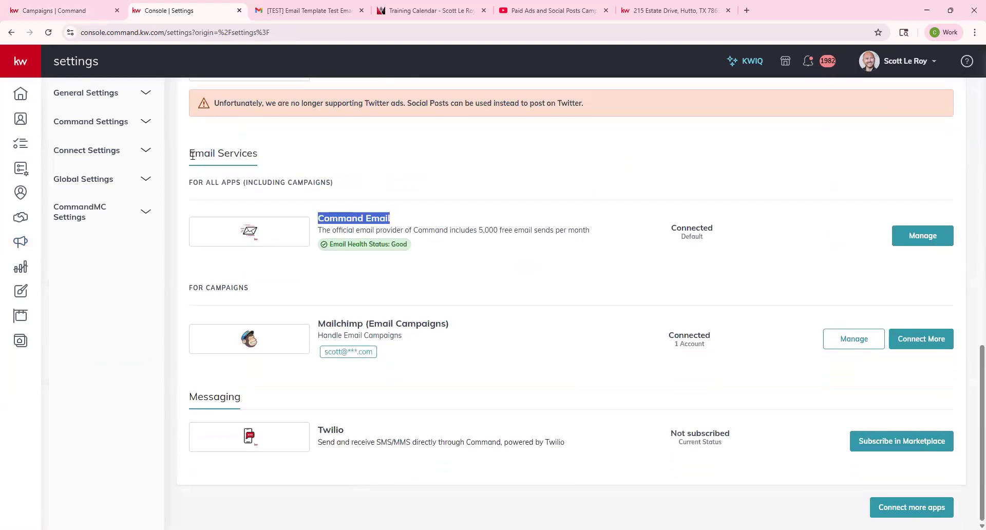
click(939, 239)
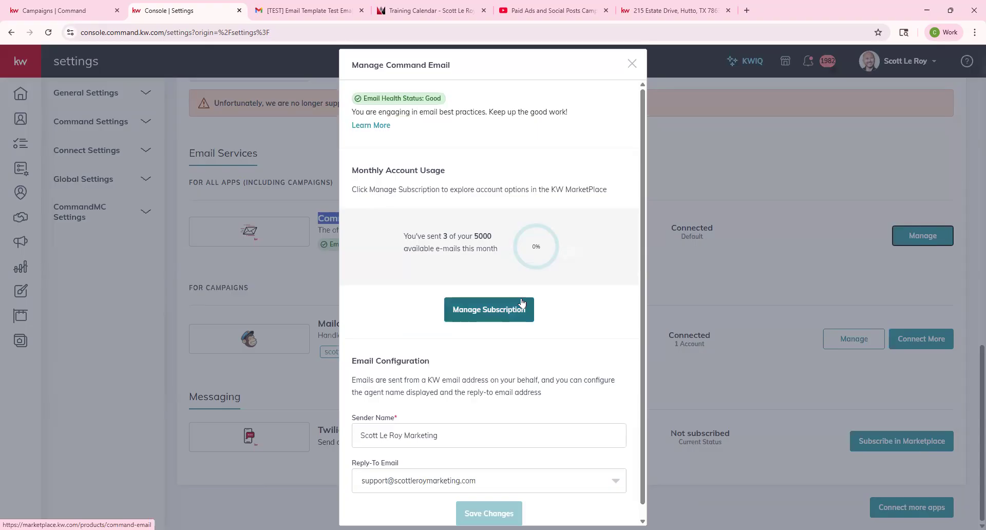
Step: Check the sender name and reply-to email options, then return to the campaign tab
scroll(426, 375, down, 1)
drag(356, 407, 409, 408)
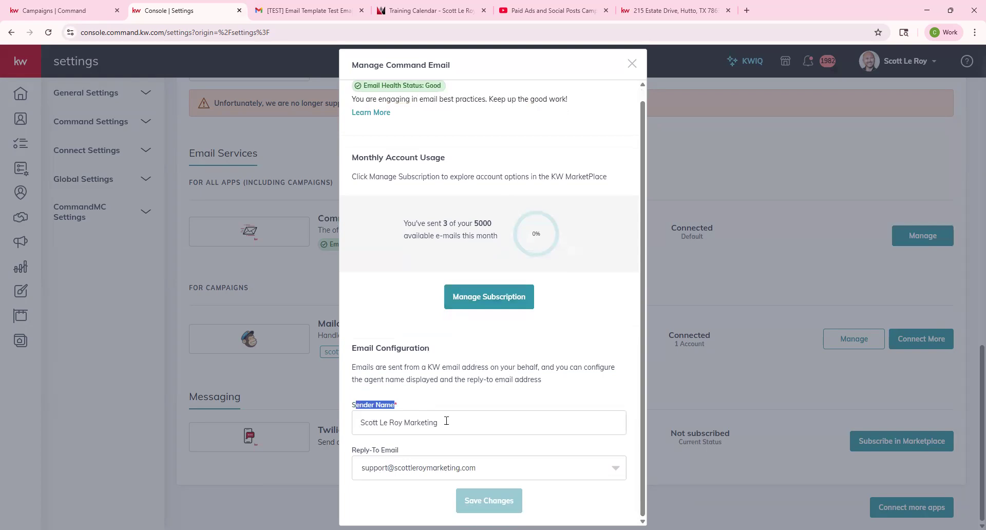
click(424, 421)
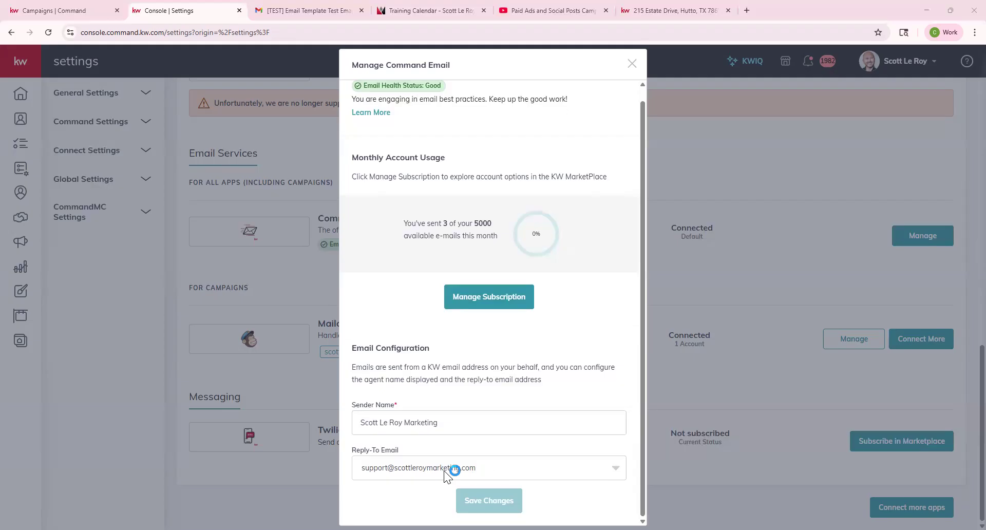
click(473, 467)
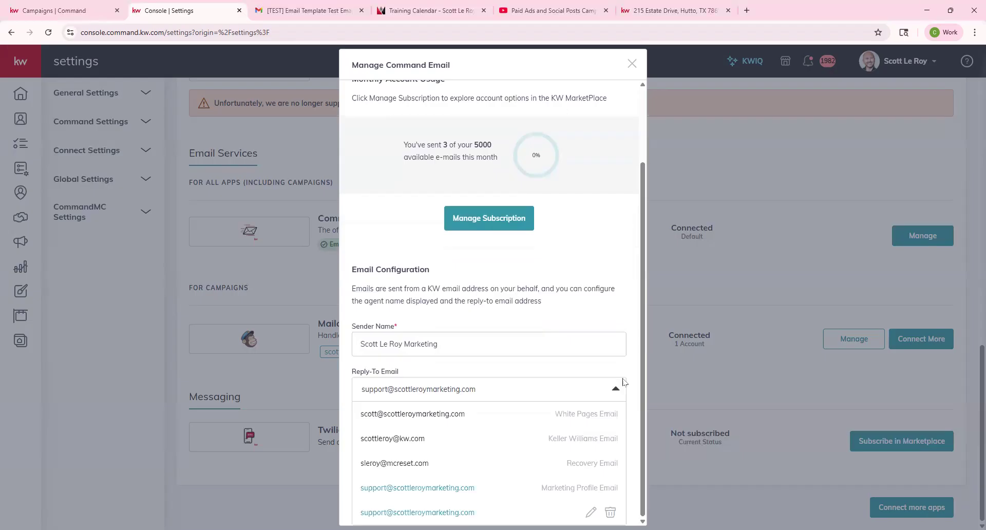
click(620, 300)
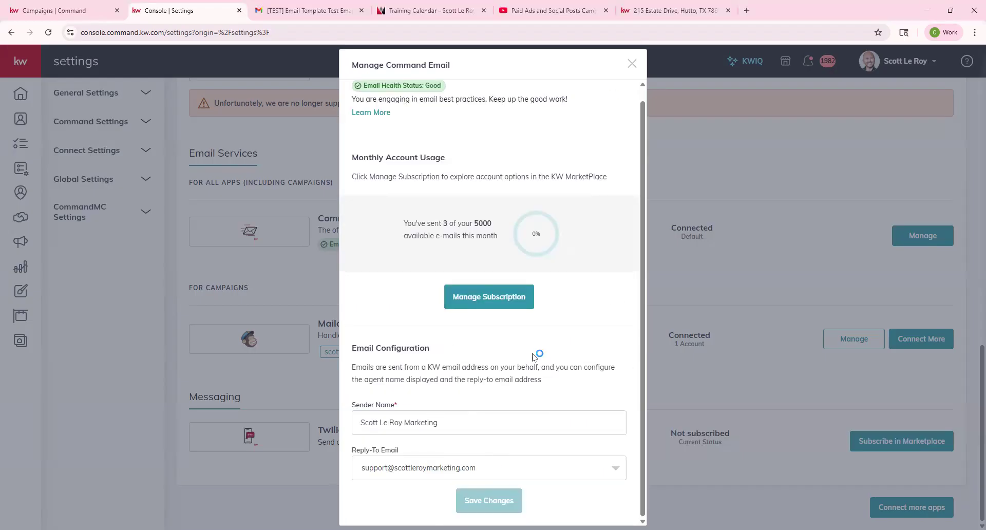
click(631, 64)
click(68, 11)
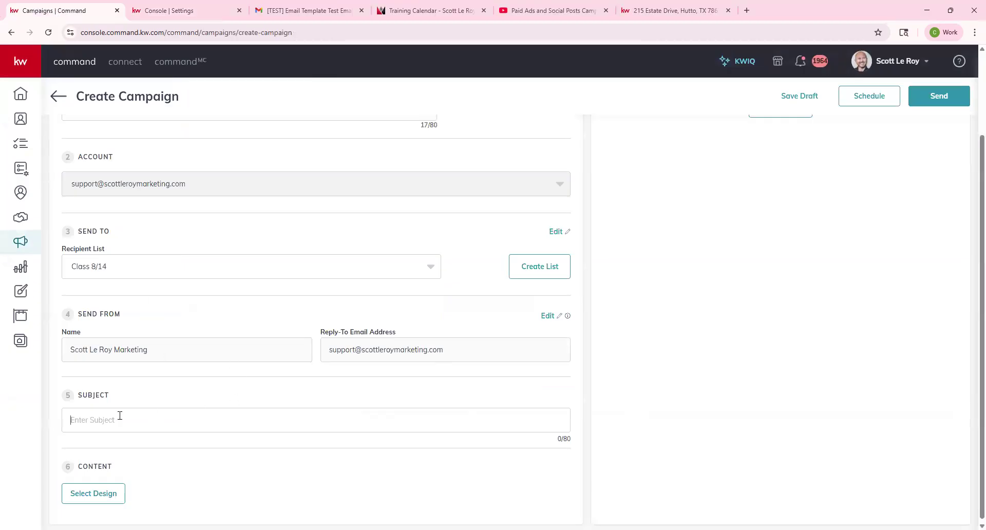
Step: Type 'August Newsletter 2025' as the campaign subject line
text(August)
text(Newsletter 2025)
drag(78, 467, 121, 469)
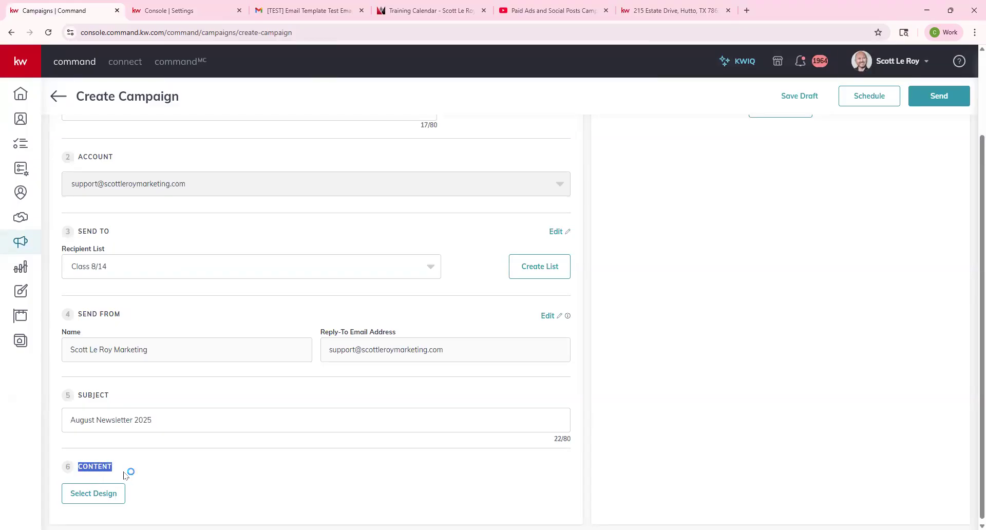
Step: Pick the August Newsletter template from My Templates, review it, and close the editor without saving
click(94, 494)
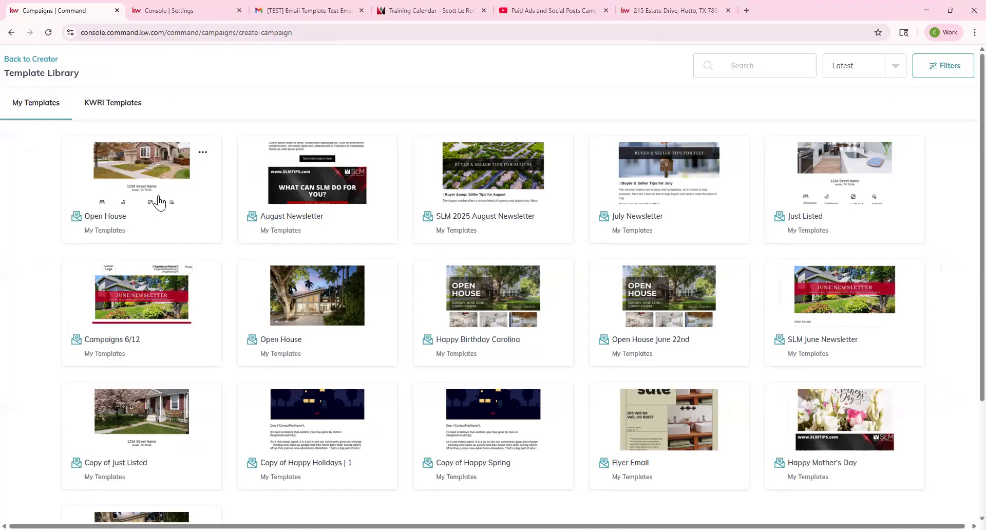
click(286, 219)
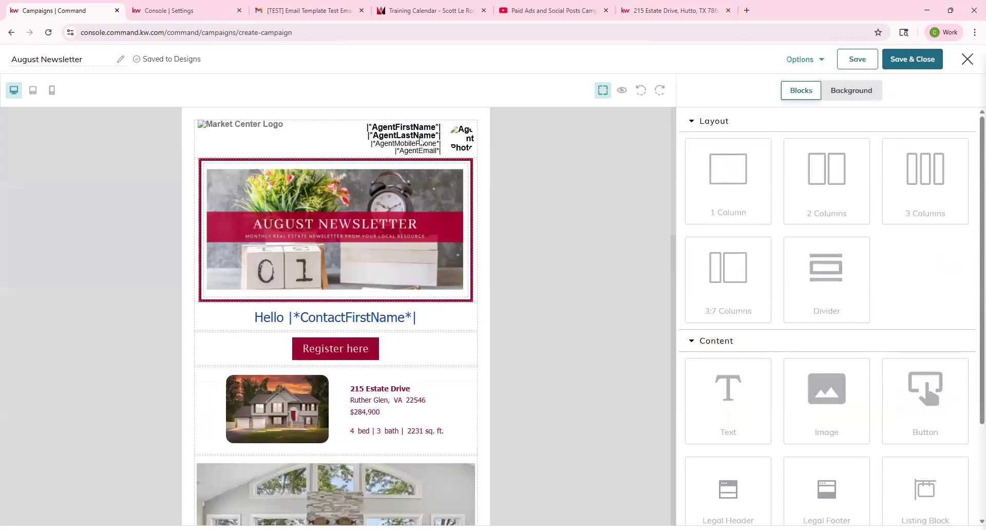
scroll(432, 236, down, 4)
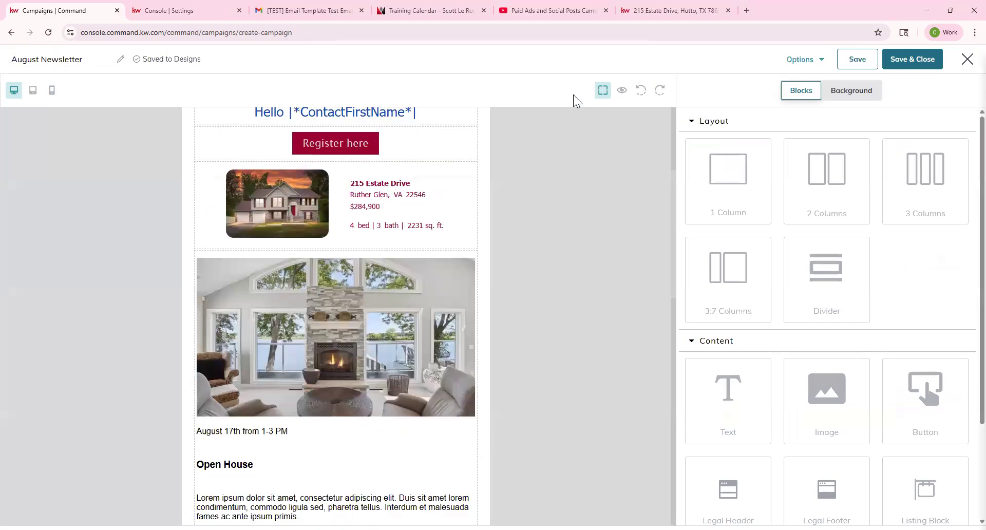
scroll(383, 338, down, 10)
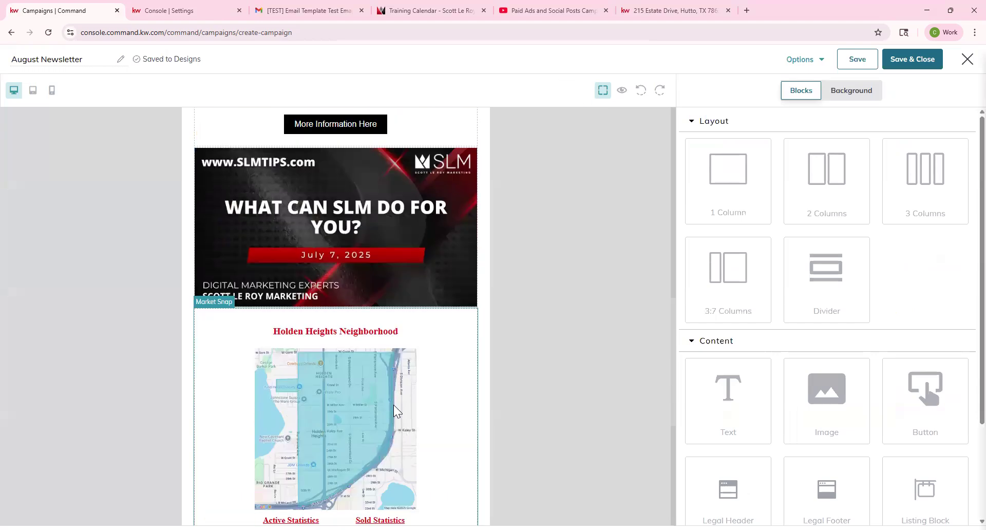
scroll(324, 396, up, 4)
scroll(324, 380, up, 10)
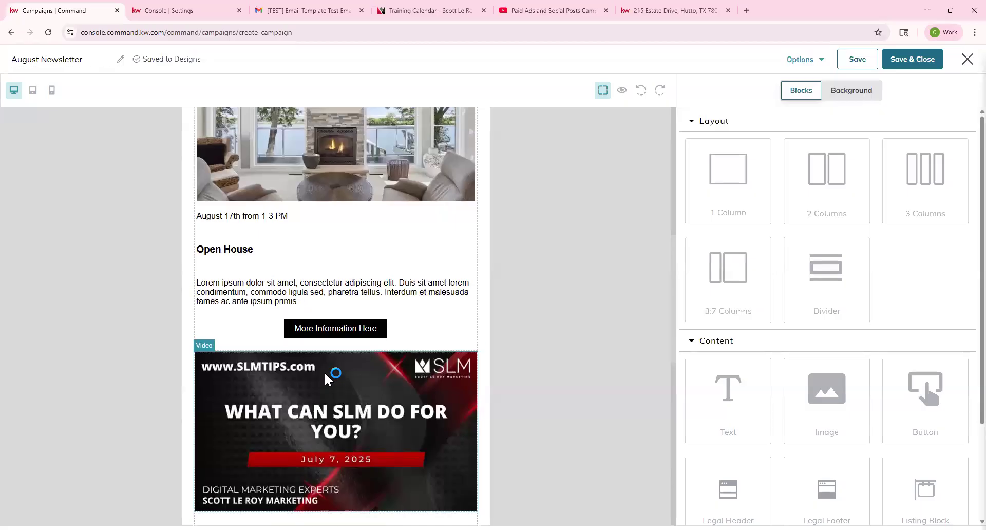
click(968, 59)
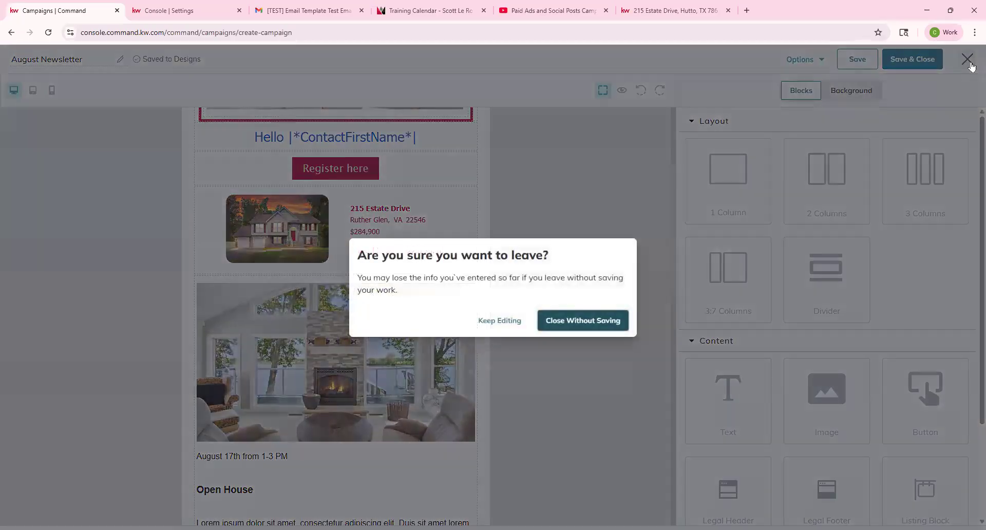
click(607, 319)
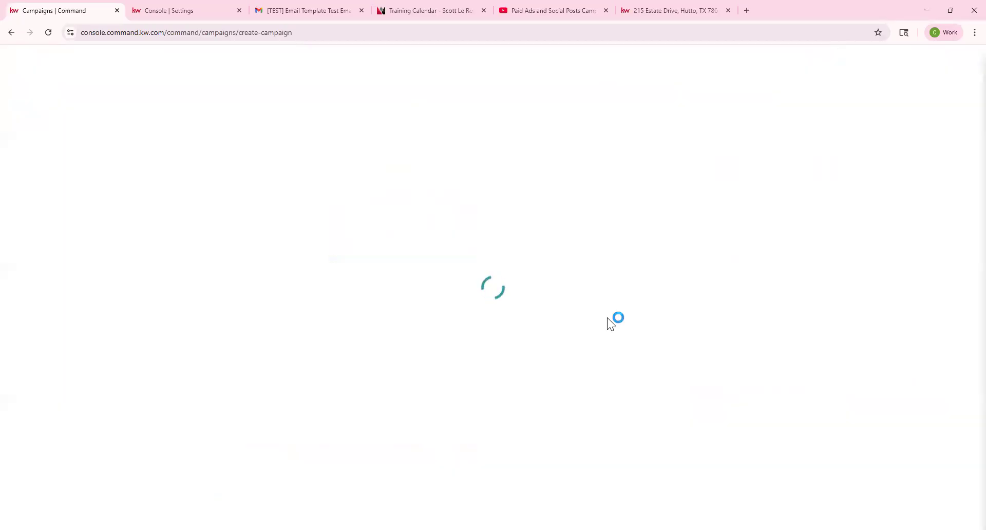
scroll(483, 448, down, 1)
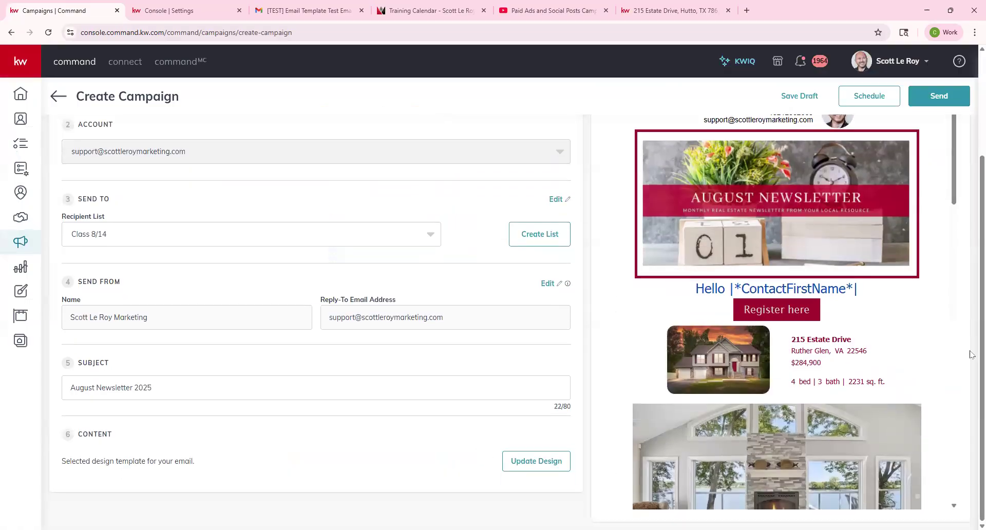
scroll(736, 342, down, 15)
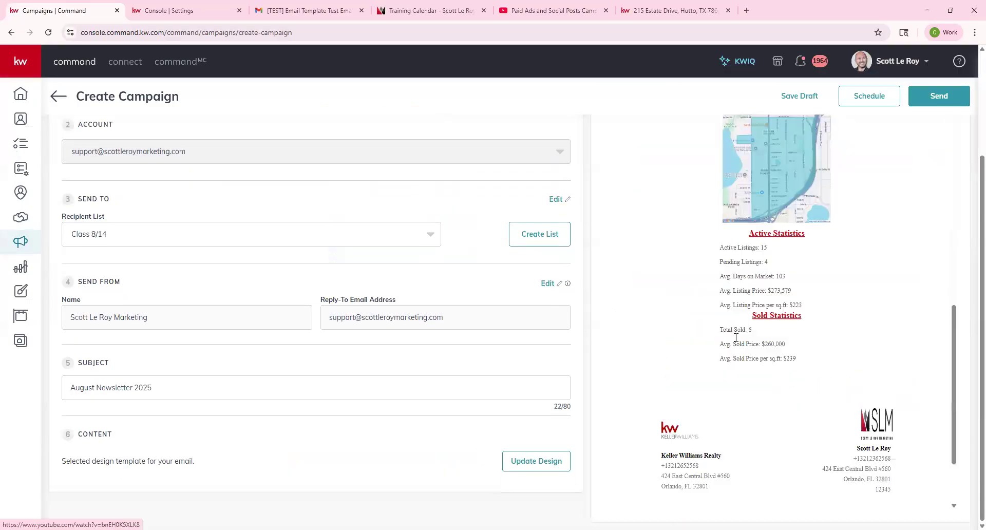
scroll(735, 339, up, 15)
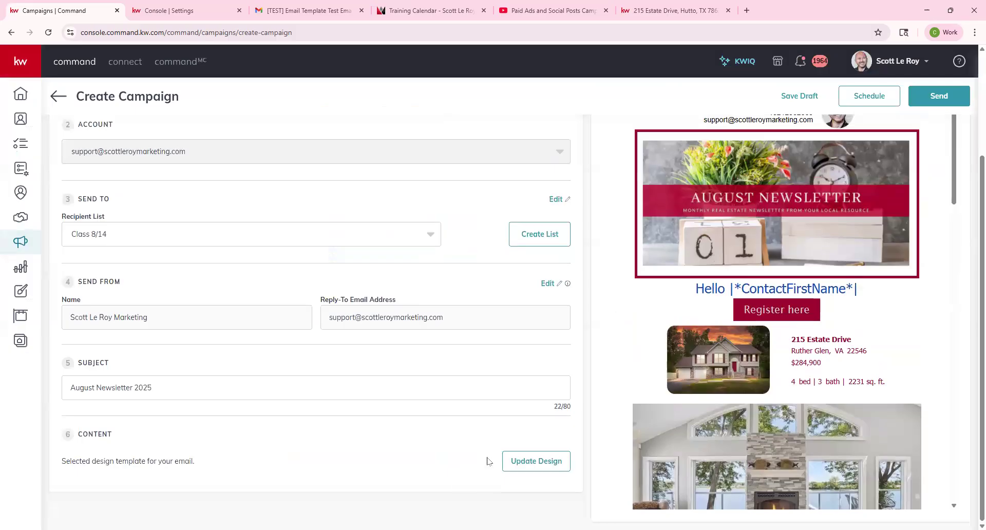
scroll(765, 239, up, 3)
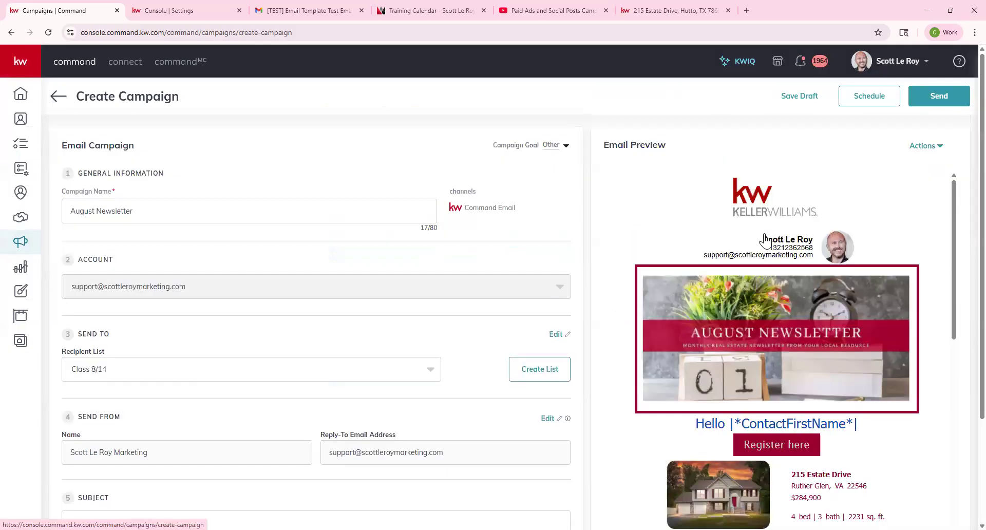
click(925, 147)
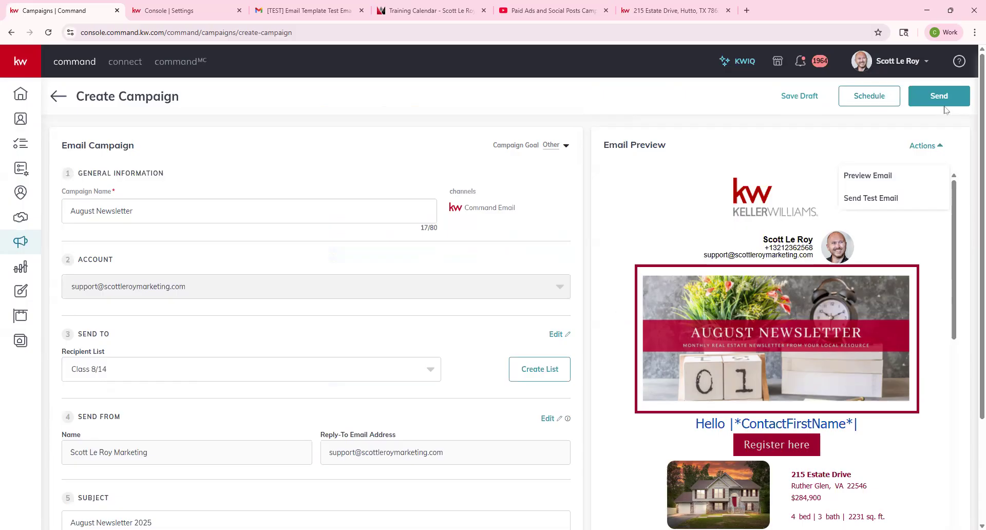
Step: Save the August Newsletter campaign with Save Draft and Save and Exit
click(799, 103)
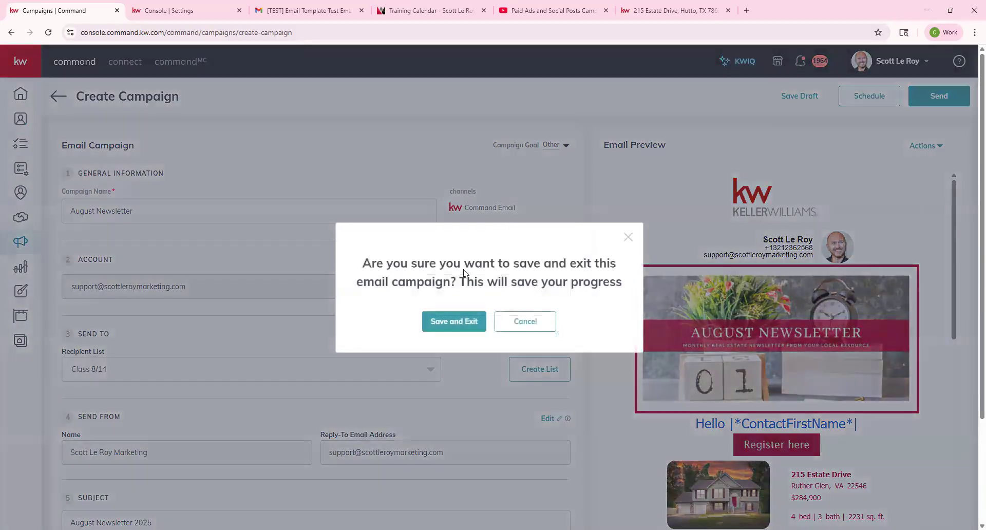
click(459, 322)
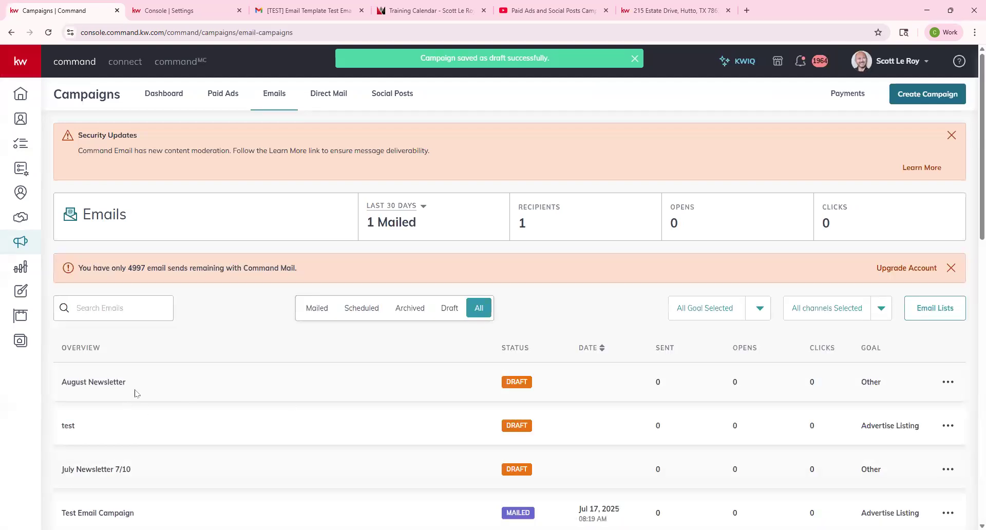
click(137, 393)
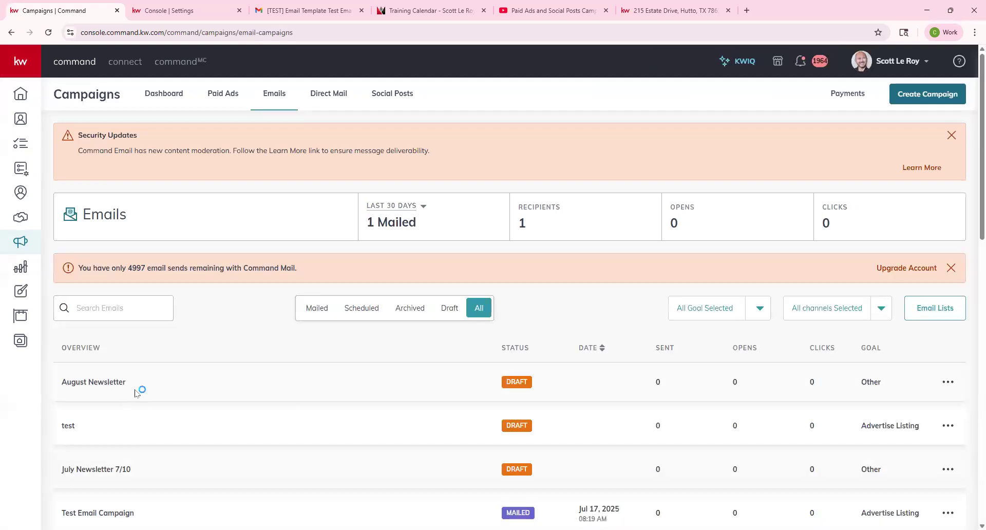